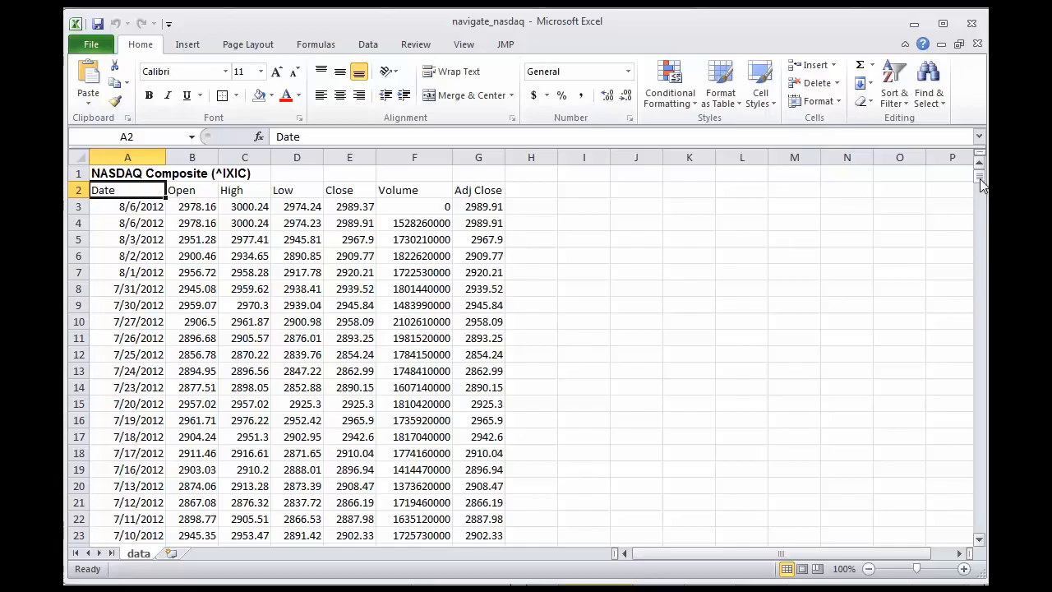
Examine the full extent of the NASDAQ data, from the first date in A3 to the last row and across its columns.
left_click_drag(983, 185, 974, 540)
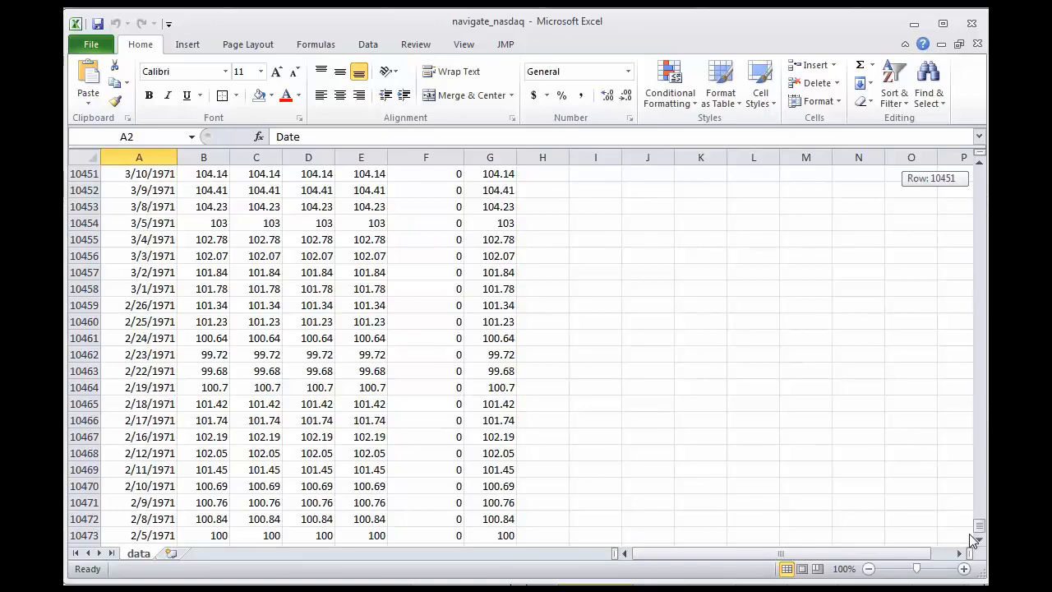
left_click_drag(974, 540, 978, 169)
left_click(141, 214)
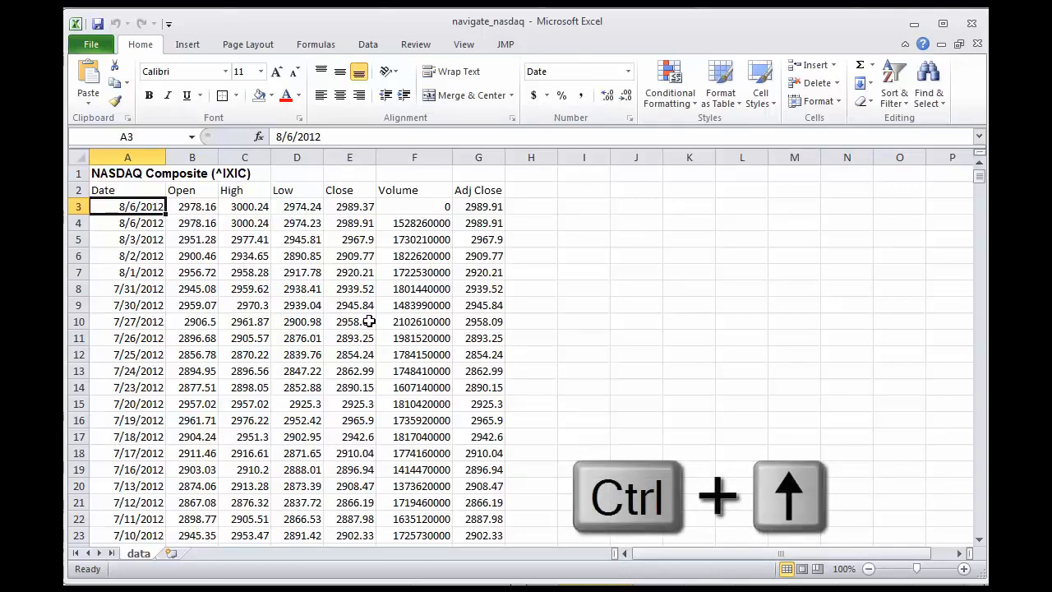
key("ctrl+Down")
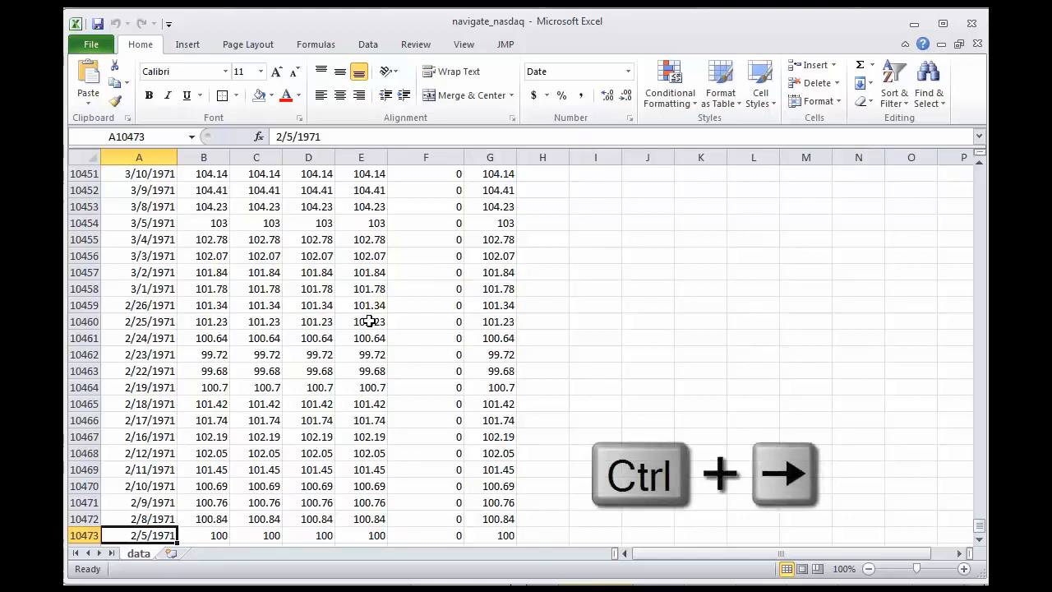
key("ctrl+Home")
key("Down")
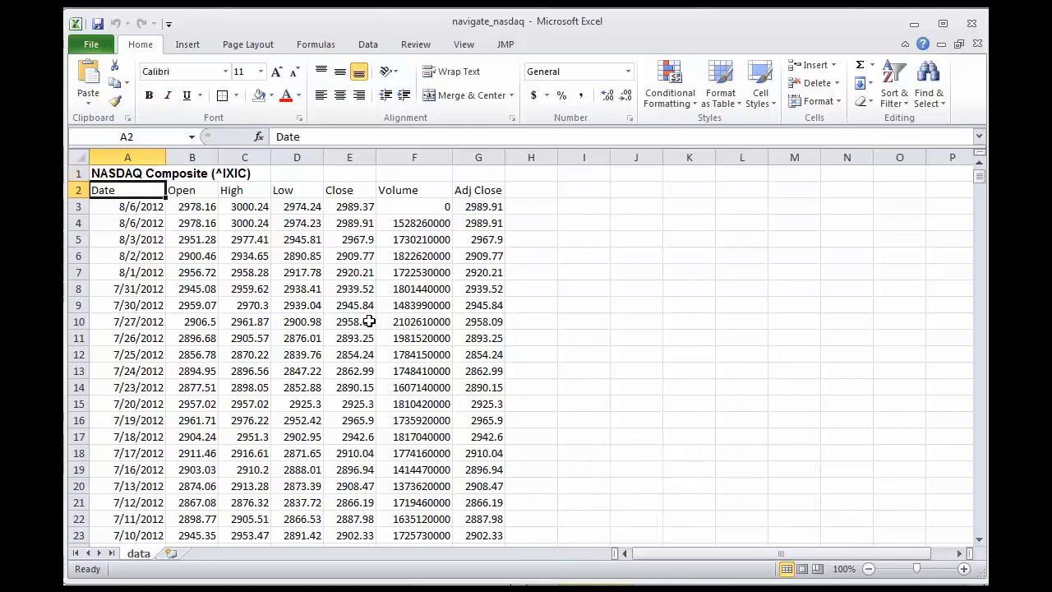
key("Down")
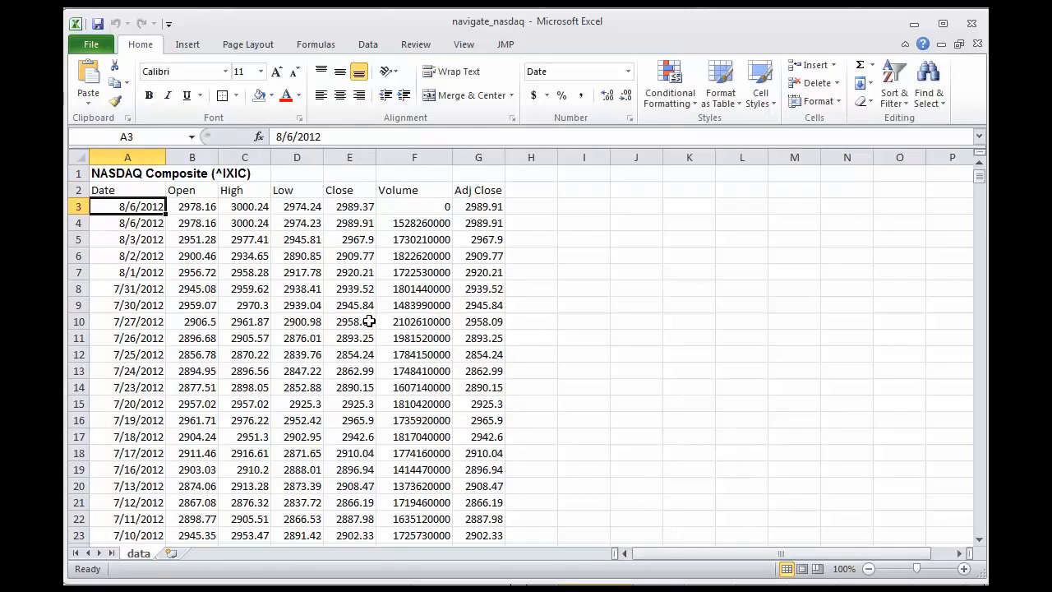
key("ctrl+Right")
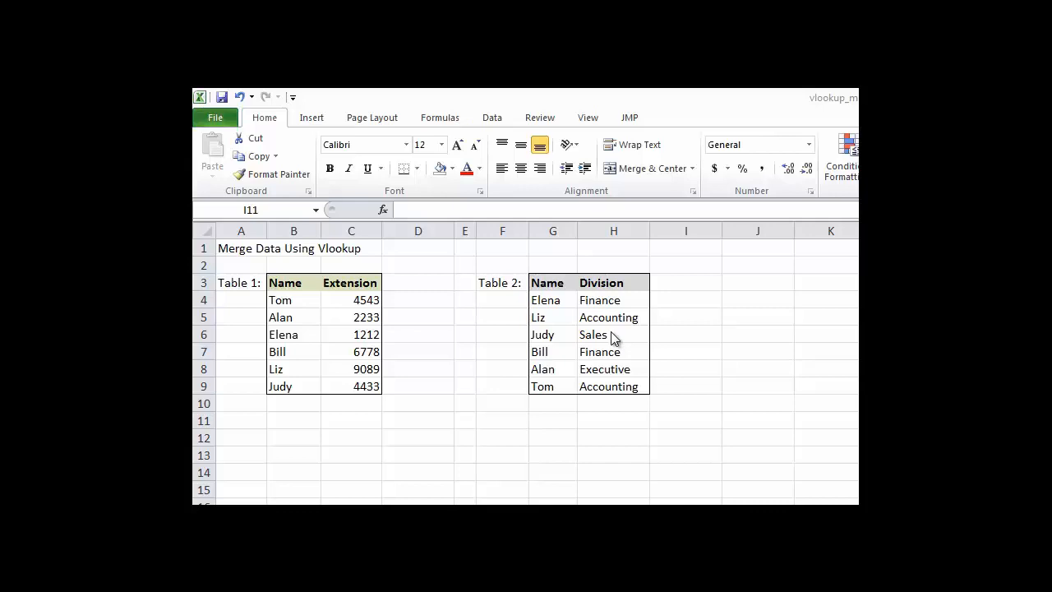
Enter =VLOOKUP(B4,$G$4:$H$9,2,FALSE) in D4 to pull the first person's division from Table 2 with an exact match.
left_click(567, 288)
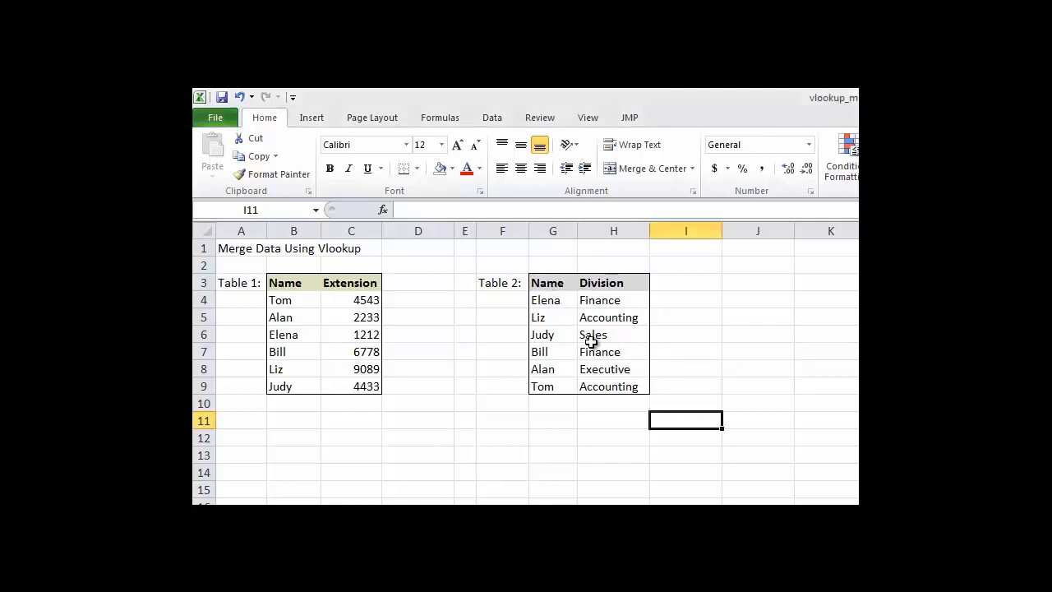
left_click_drag(544, 282, 602, 377)
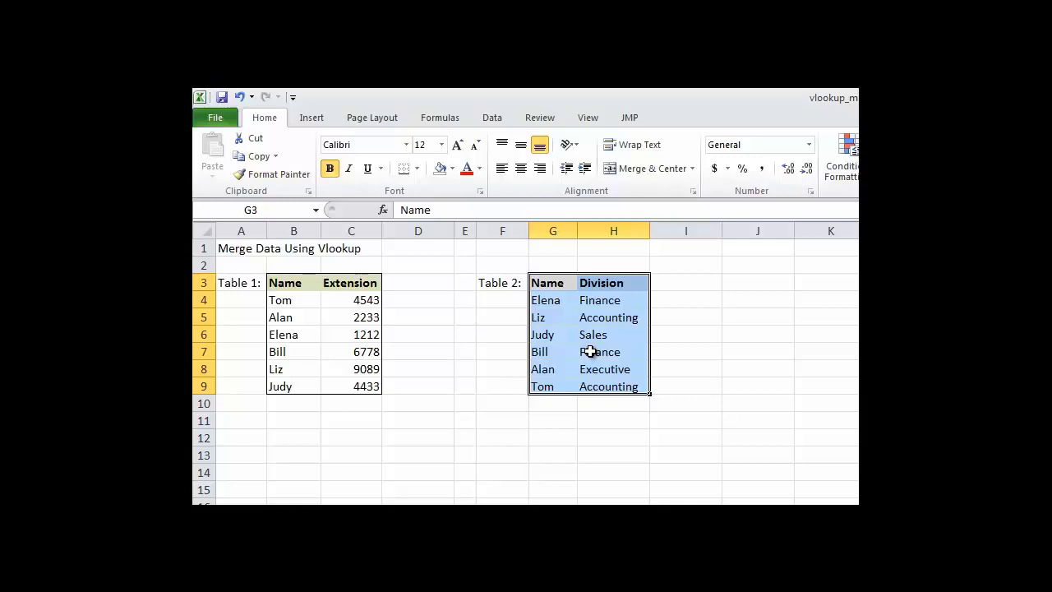
left_click(421, 301)
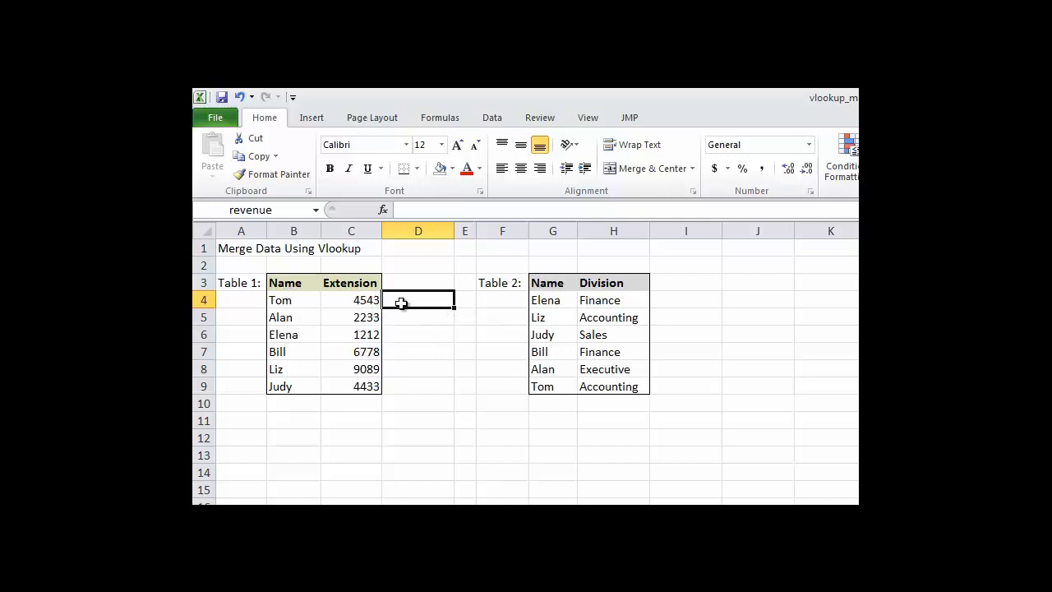
type("=vlookup(")
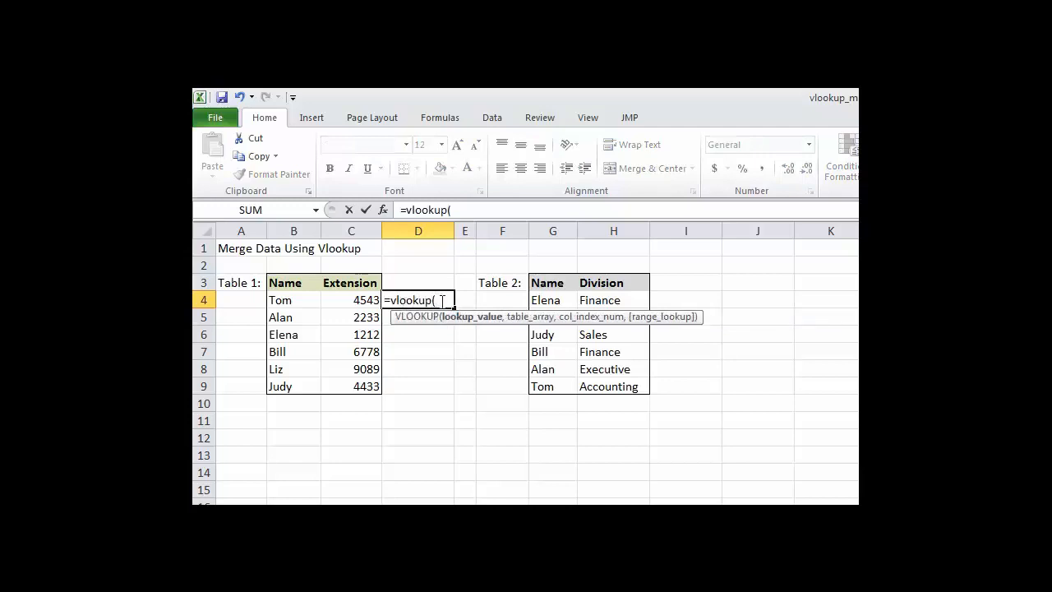
left_click(297, 300)
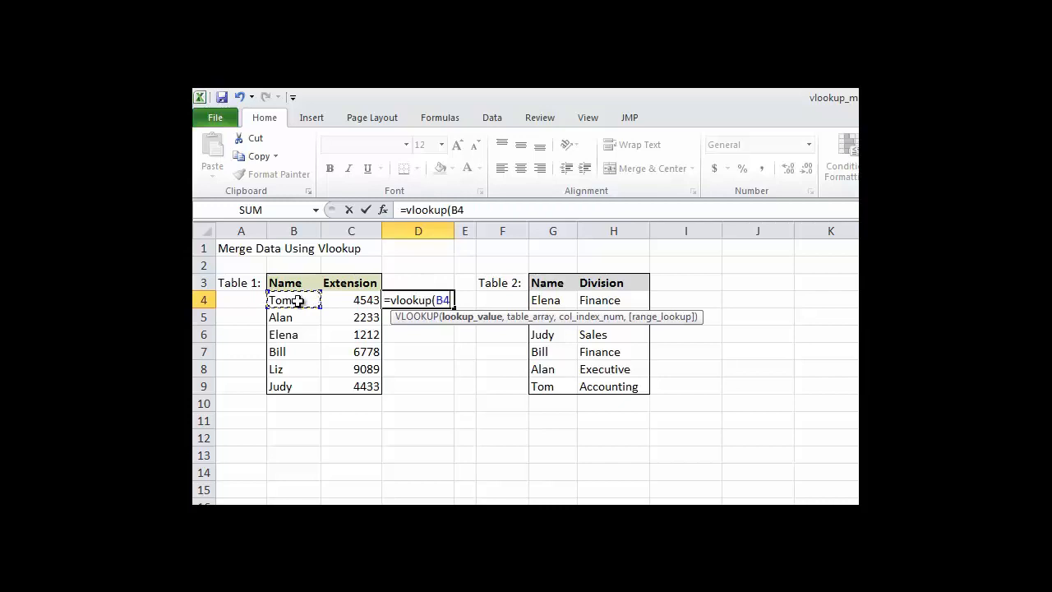
type(",")
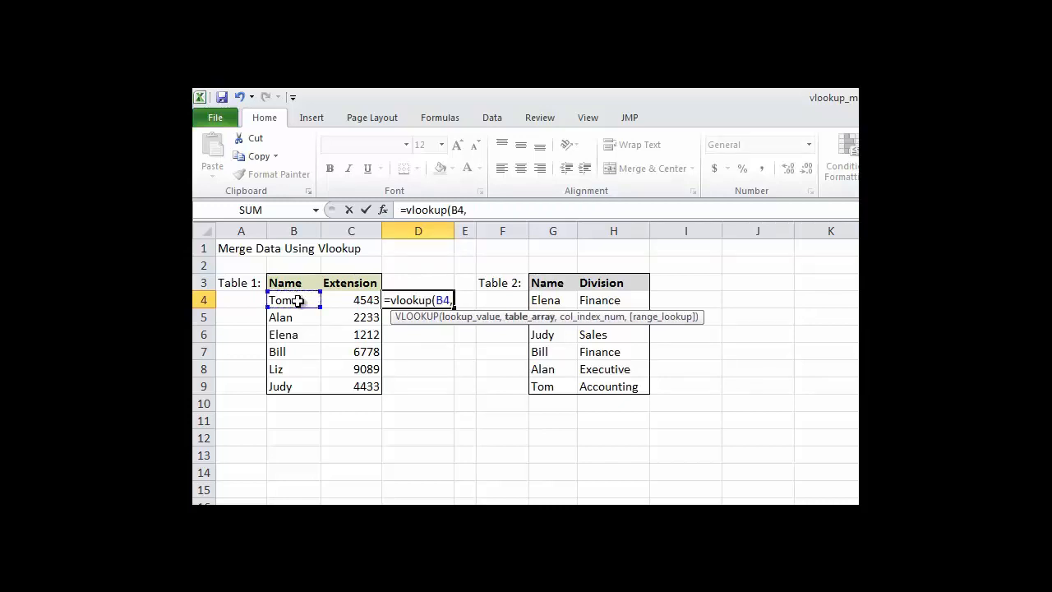
left_click_drag(546, 301, 602, 383)
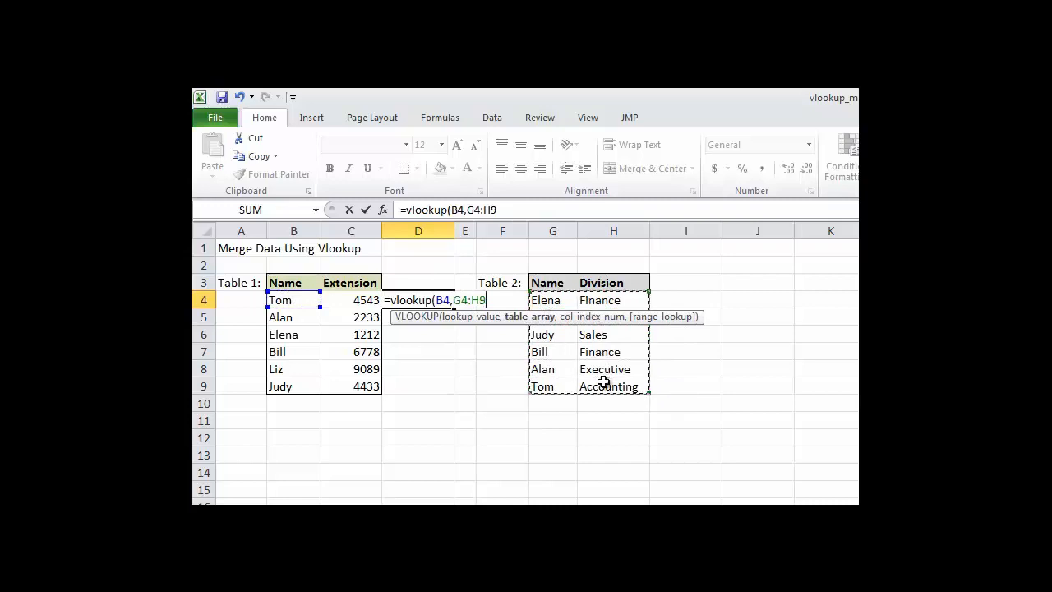
key("F4")
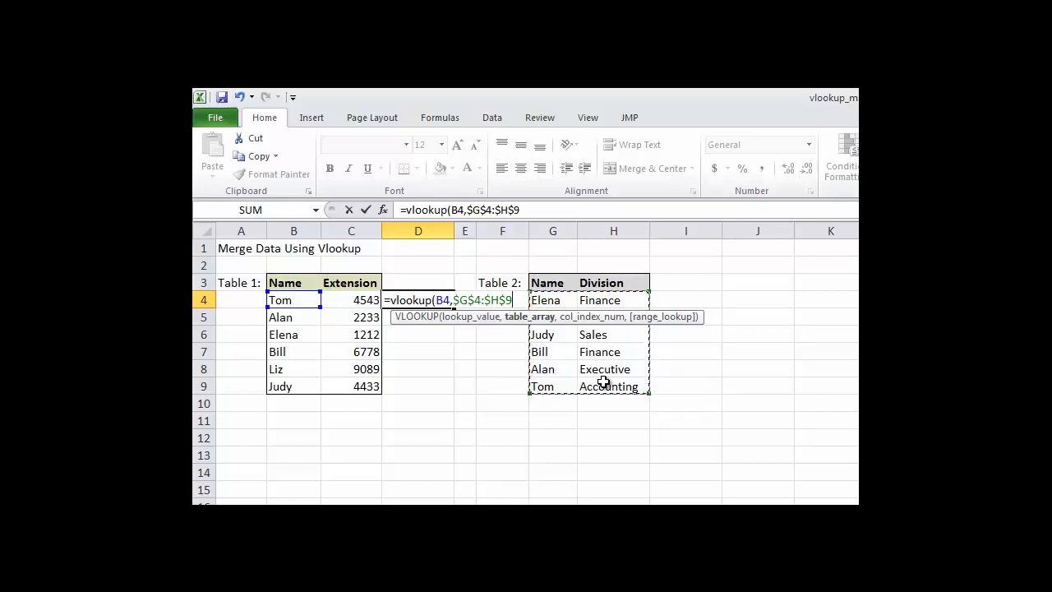
type(",")
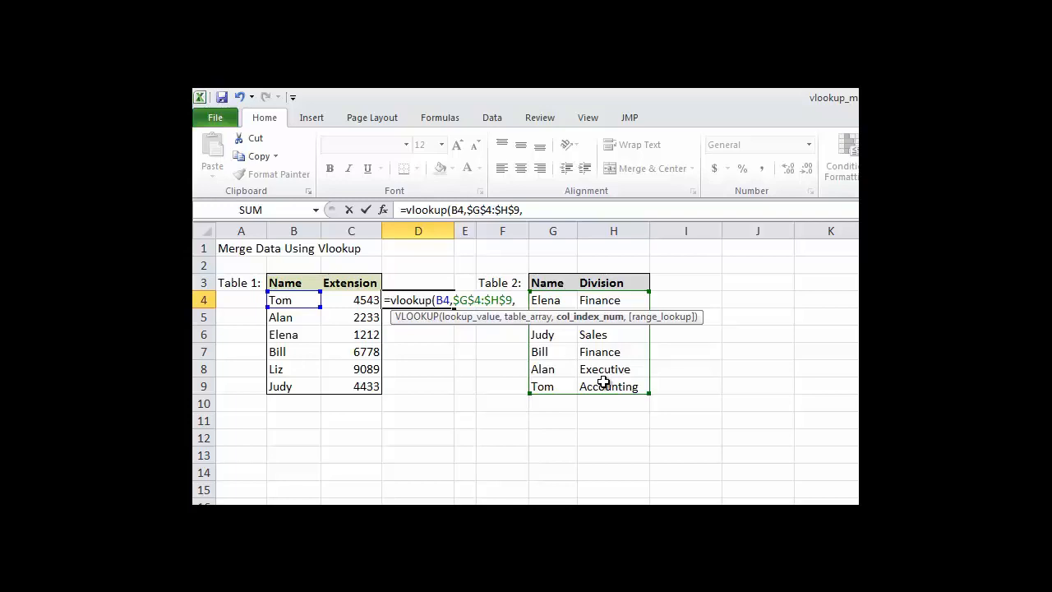
type("2,")
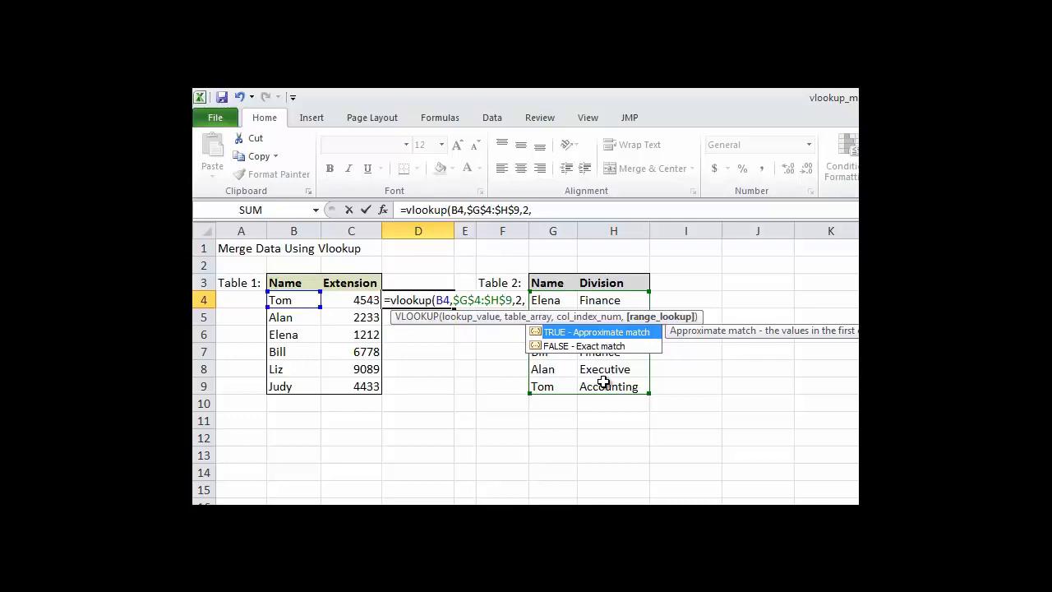
type("false)")
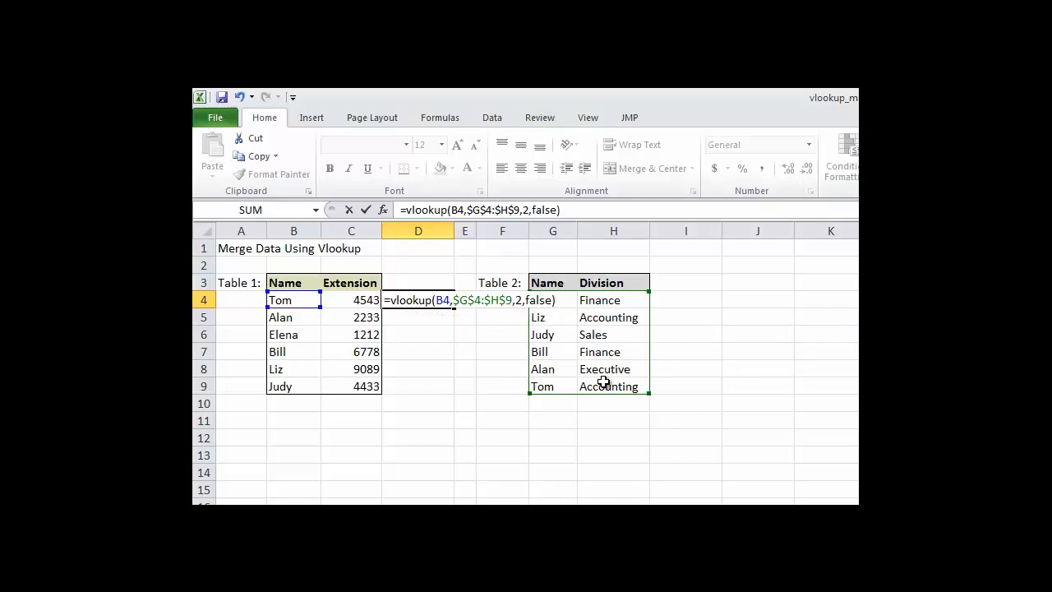
key("Return")
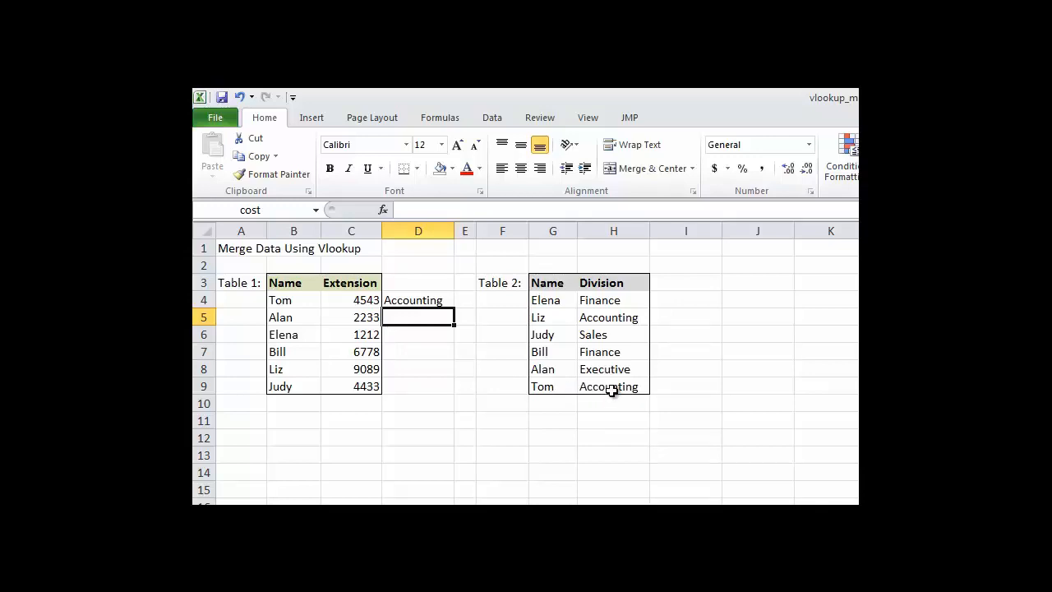
Fill the VLOOKUP formula from D4 down to D9 and enter the column heading Division in D3.
left_click(444, 301)
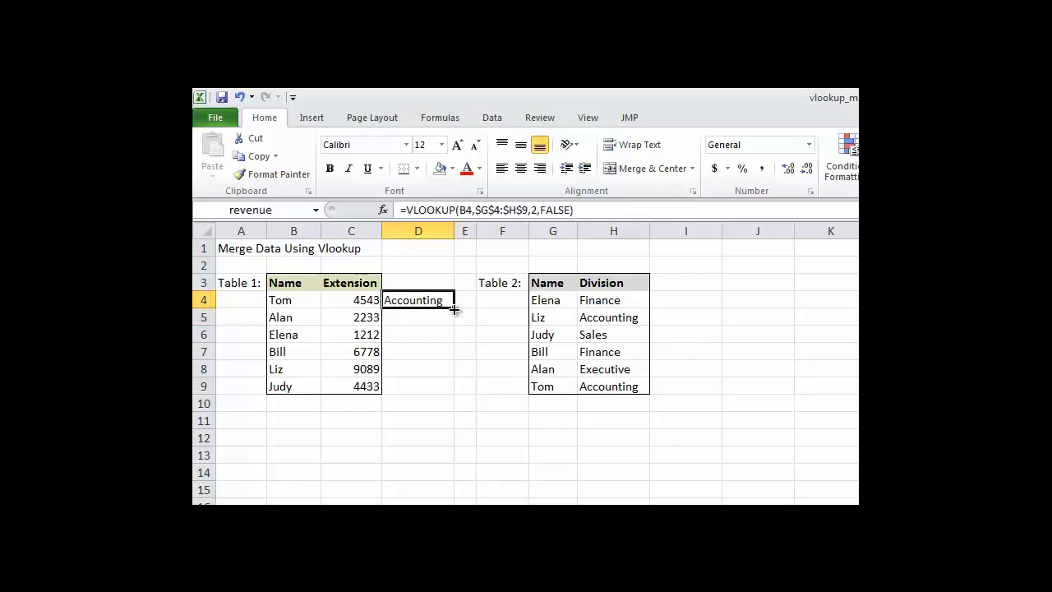
double_click(455, 308)
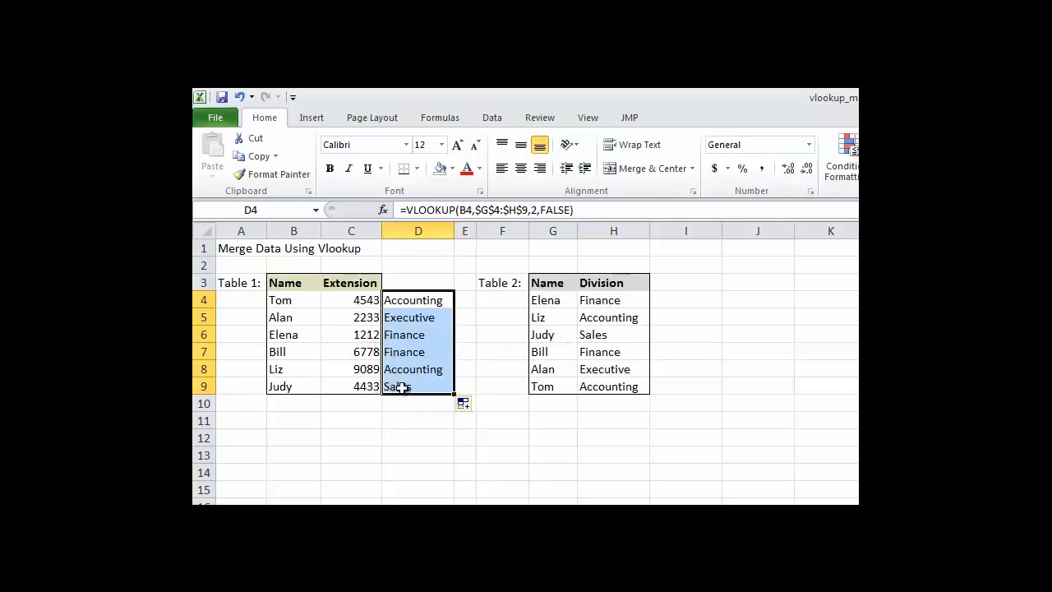
left_click(409, 281)
type("Divis")
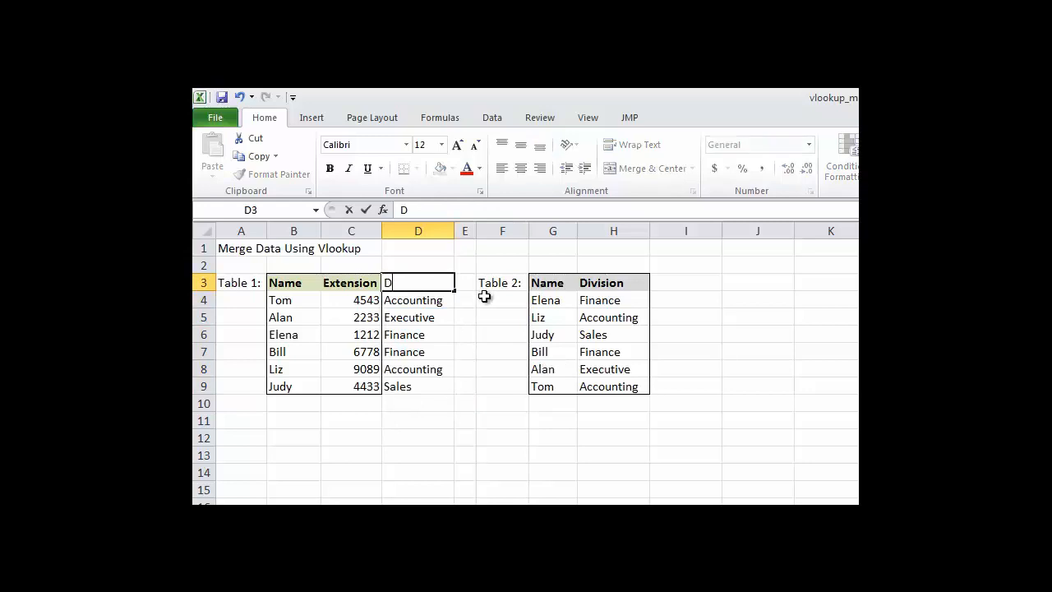
key("BackSpace")
key("BackSpace")
key("BackSpace")
key("BackSpace")
type("ivision")
key("Return")
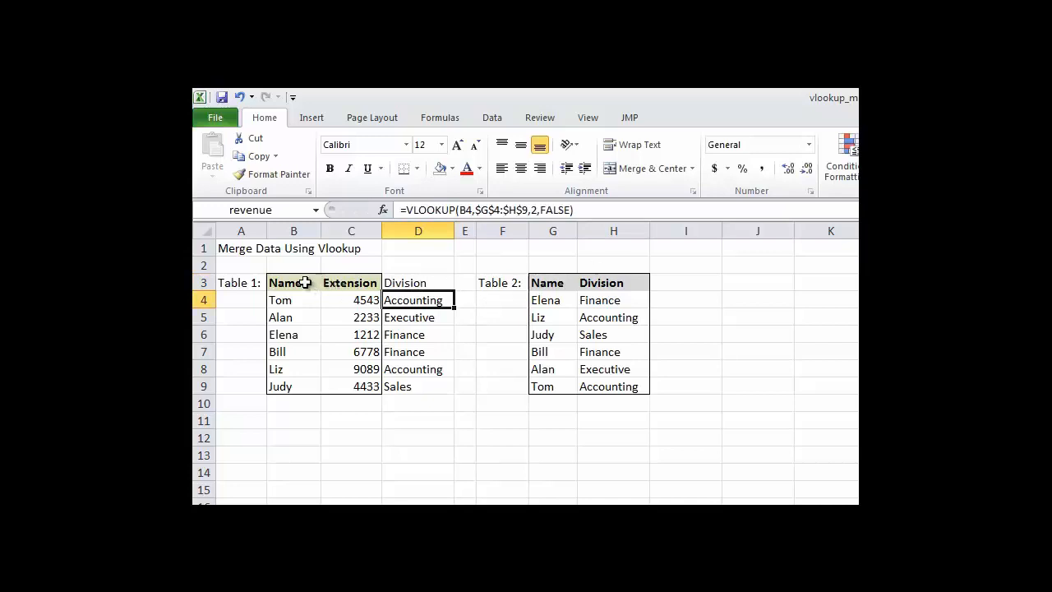
Apply outside borders around the extended Table 1, range B3:D9.
left_click_drag(301, 282, 417, 387)
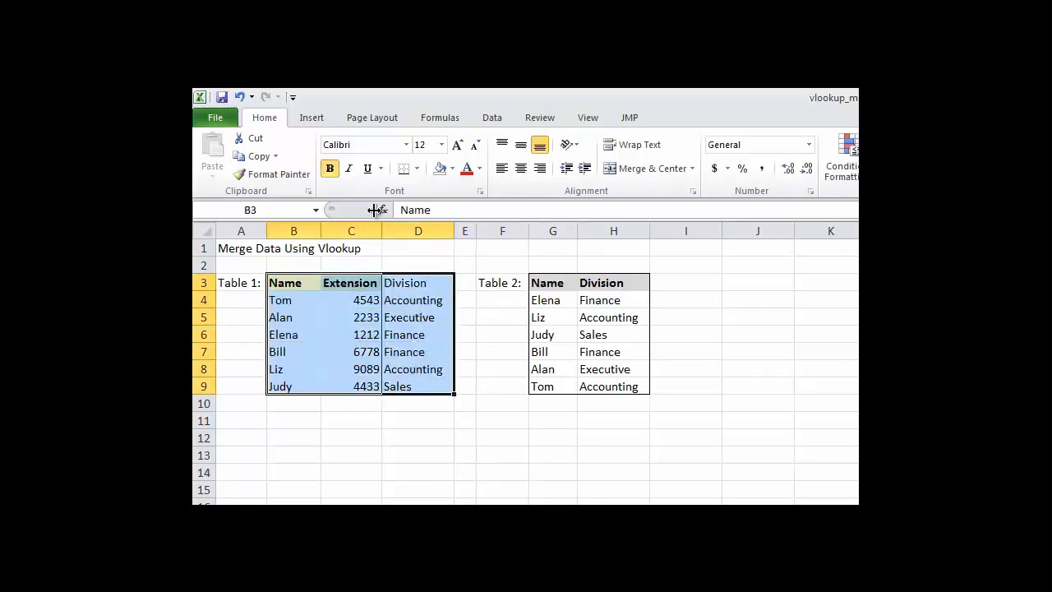
left_click(418, 170)
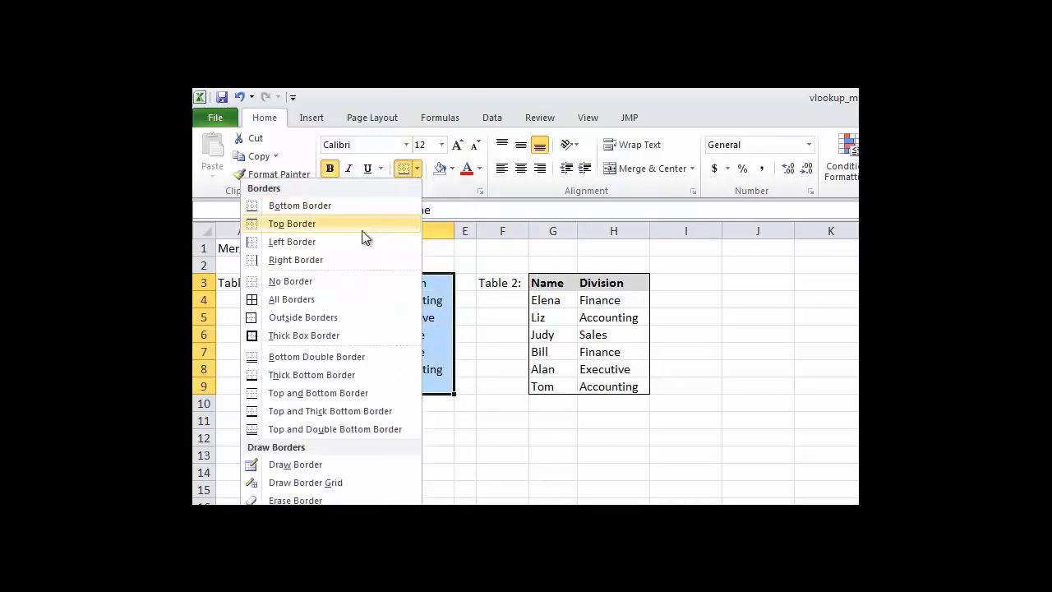
left_click(312, 317)
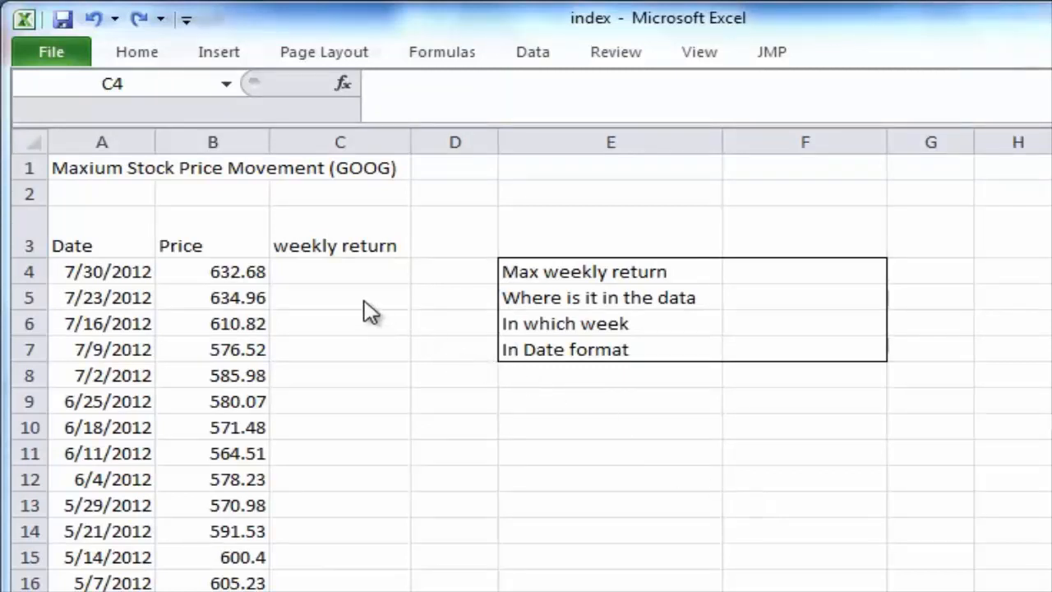
In the GOOG stock price sheet, calculate the first weekly return in C4 with the formula =B4/B5-1.
left_click(335, 273)
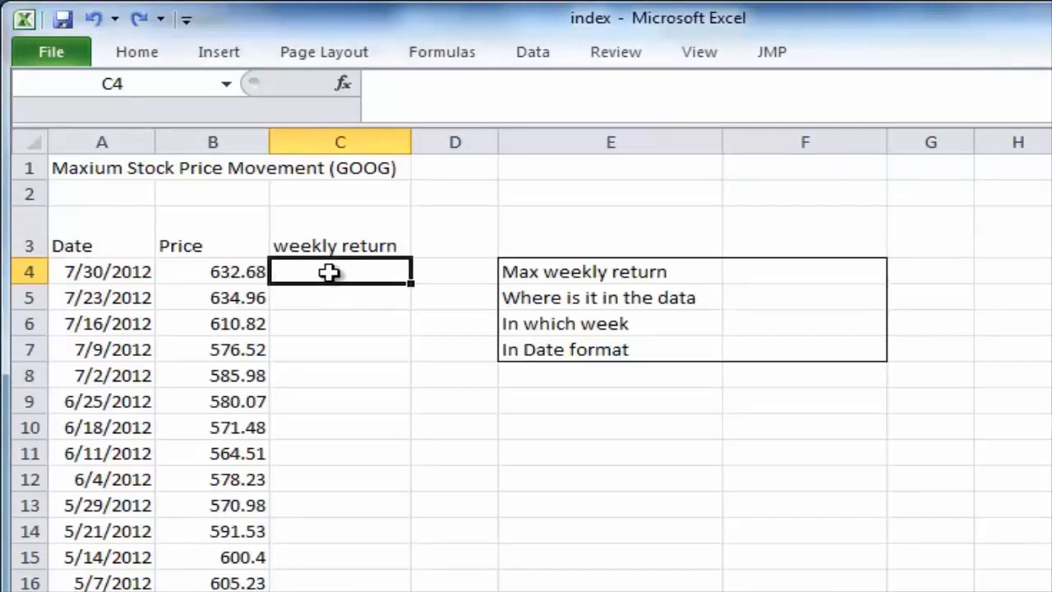
type("=")
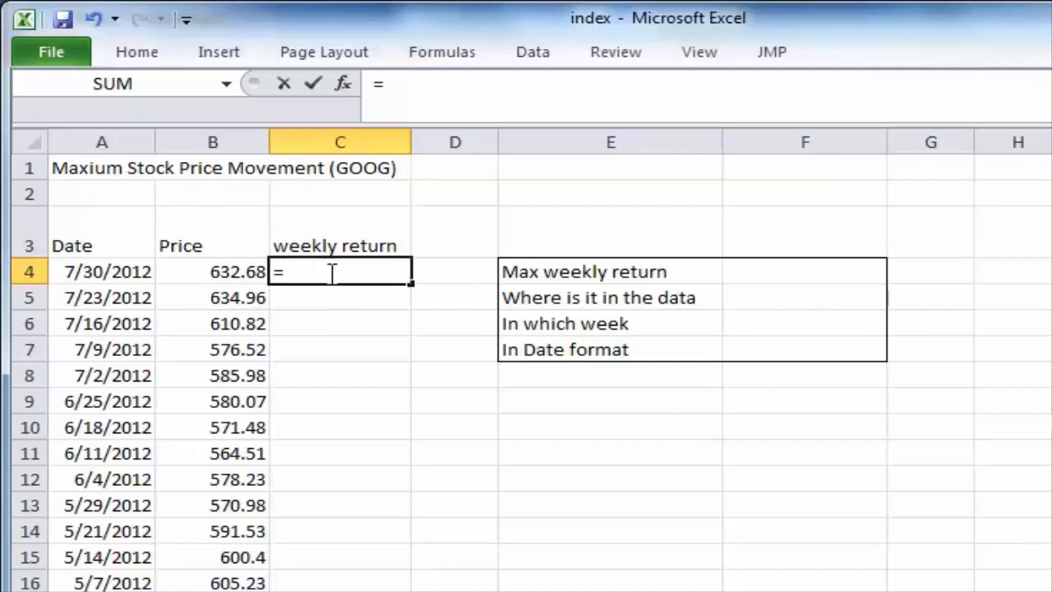
key("Left")
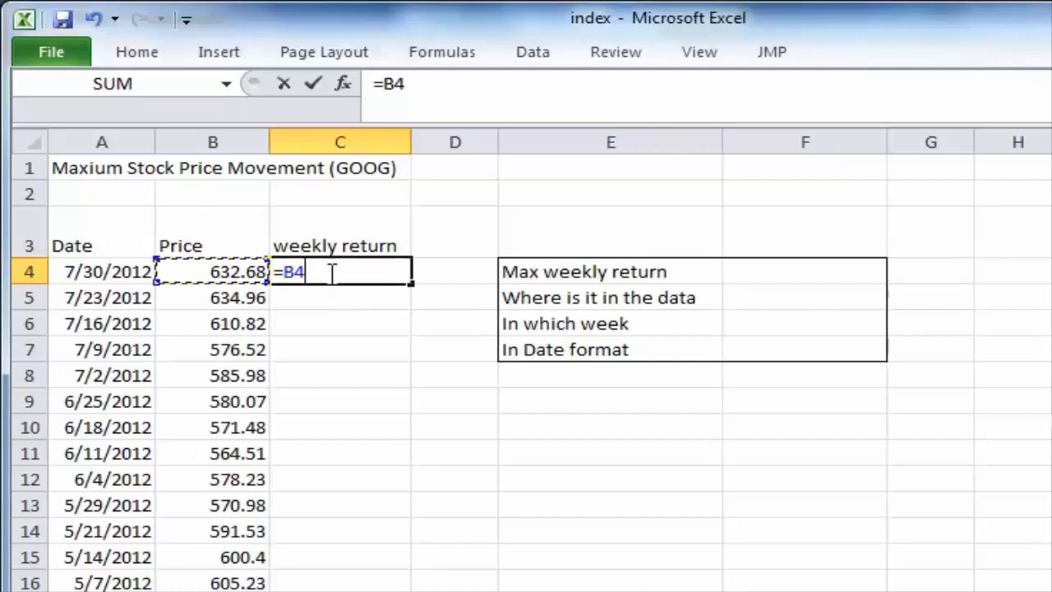
type("/")
key("Left")
key("Down")
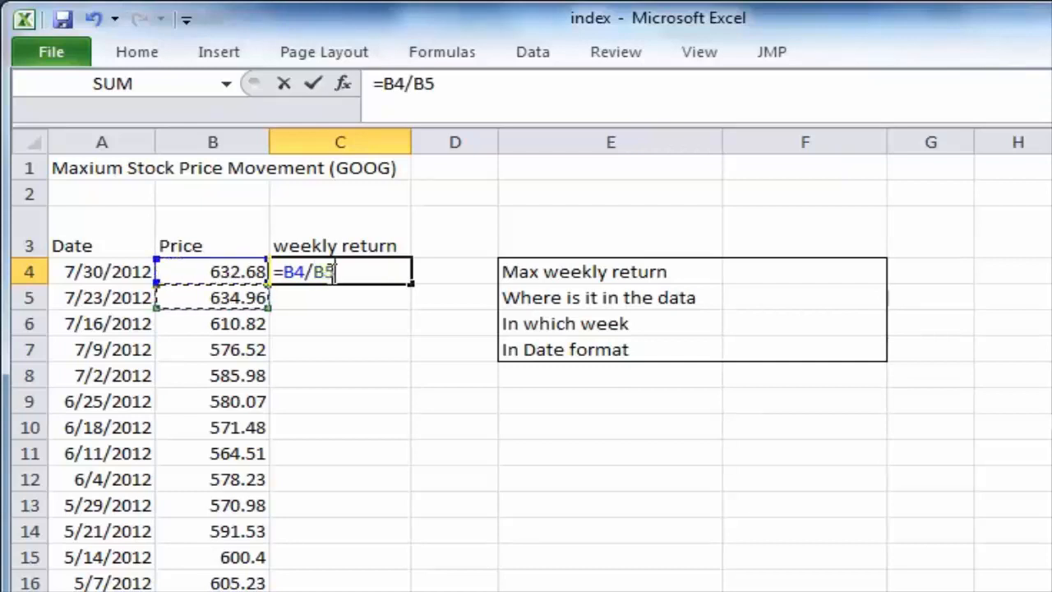
type("-1")
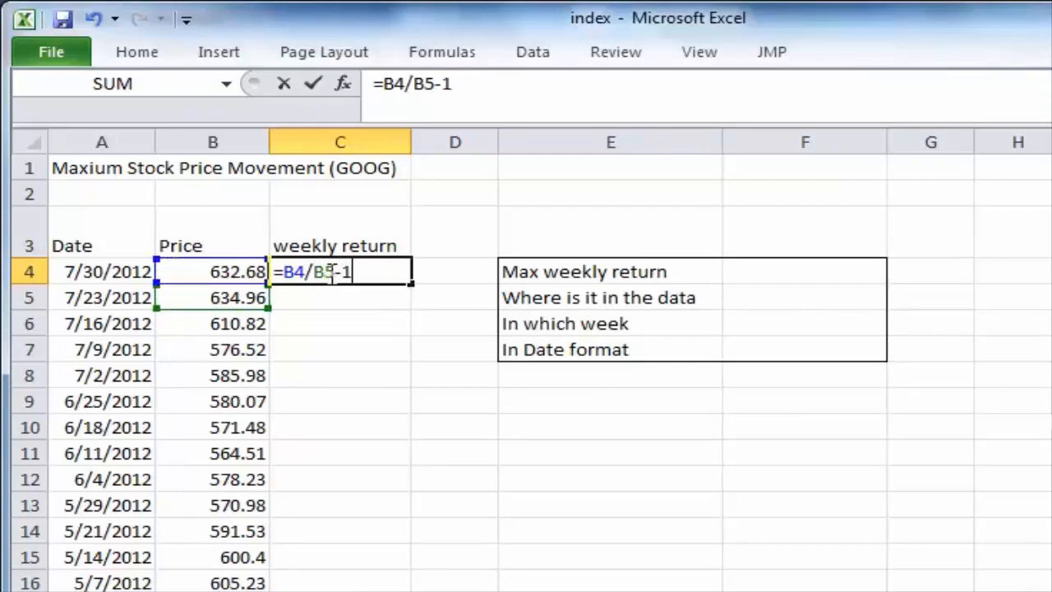
key("Return")
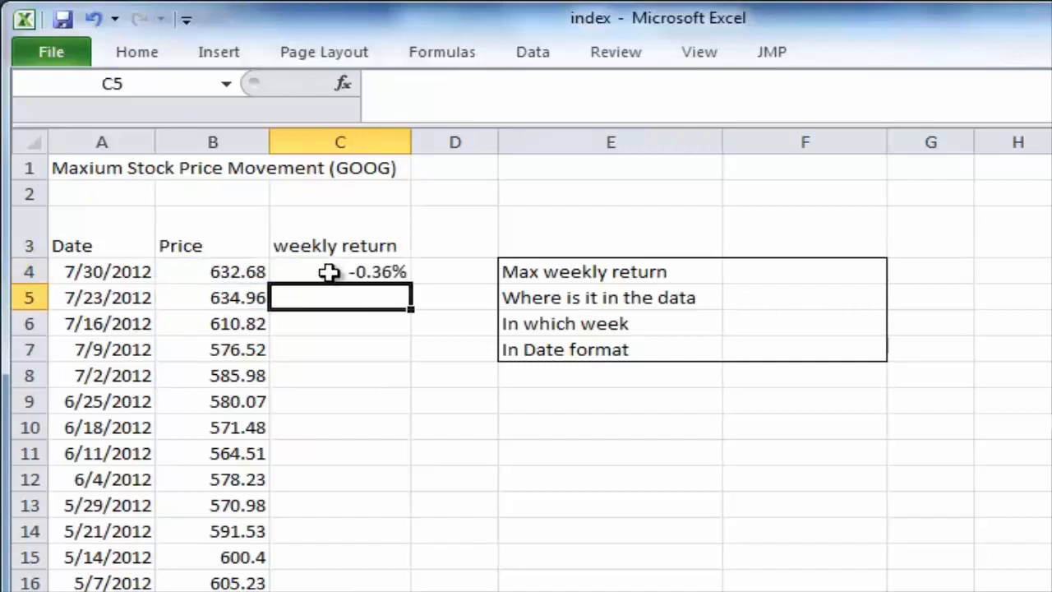
Fill the weekly return formula from C4 down to C419 and check the end of the column.
left_click(372, 272)
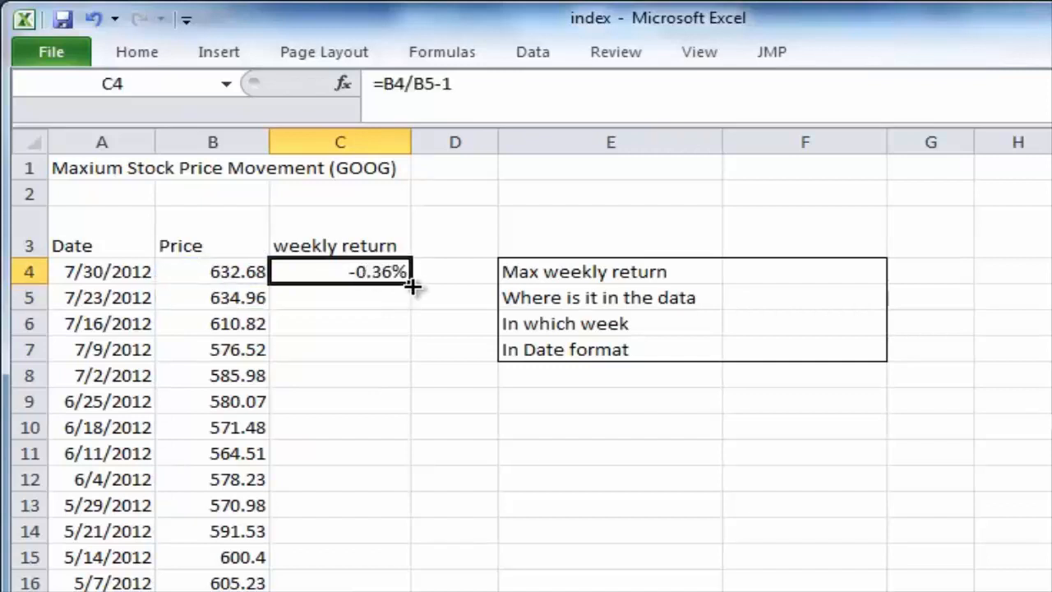
double_click(413, 284)
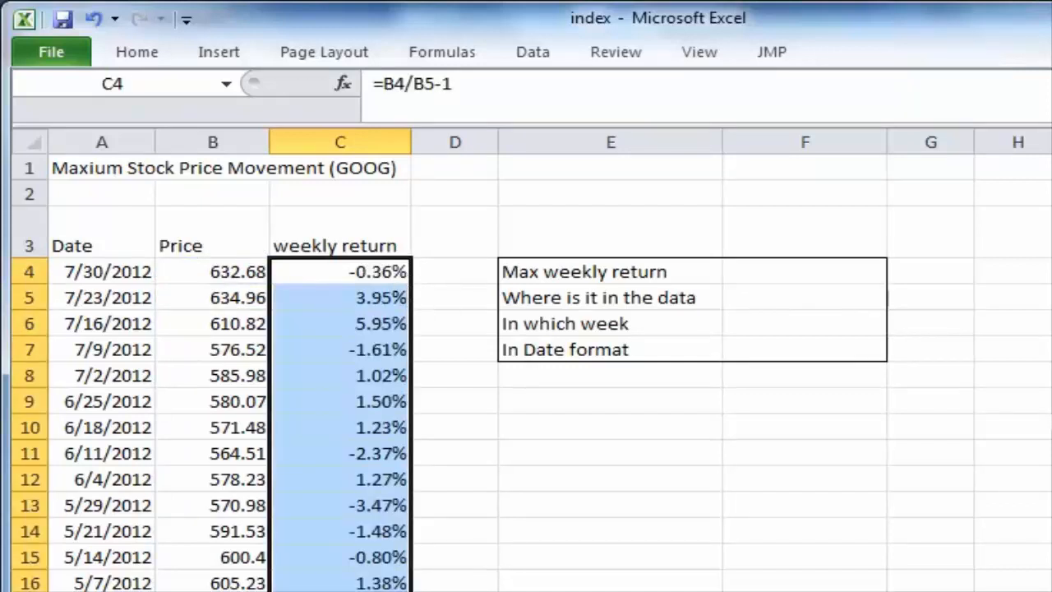
scroll(526, 370, "down", 20)
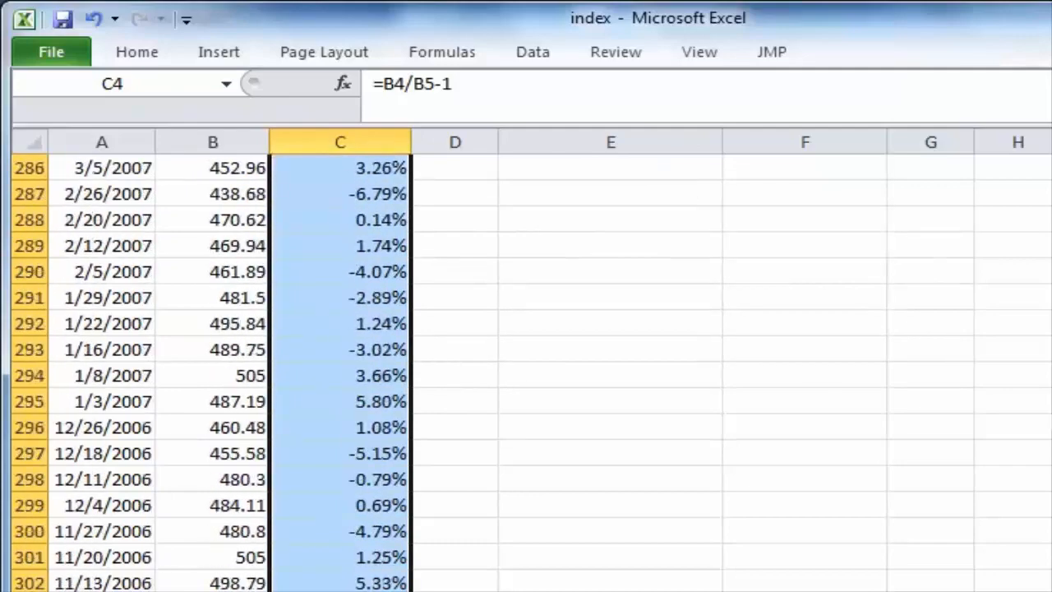
scroll(526, 369, "down", 6)
scroll(526, 370, "down", 11)
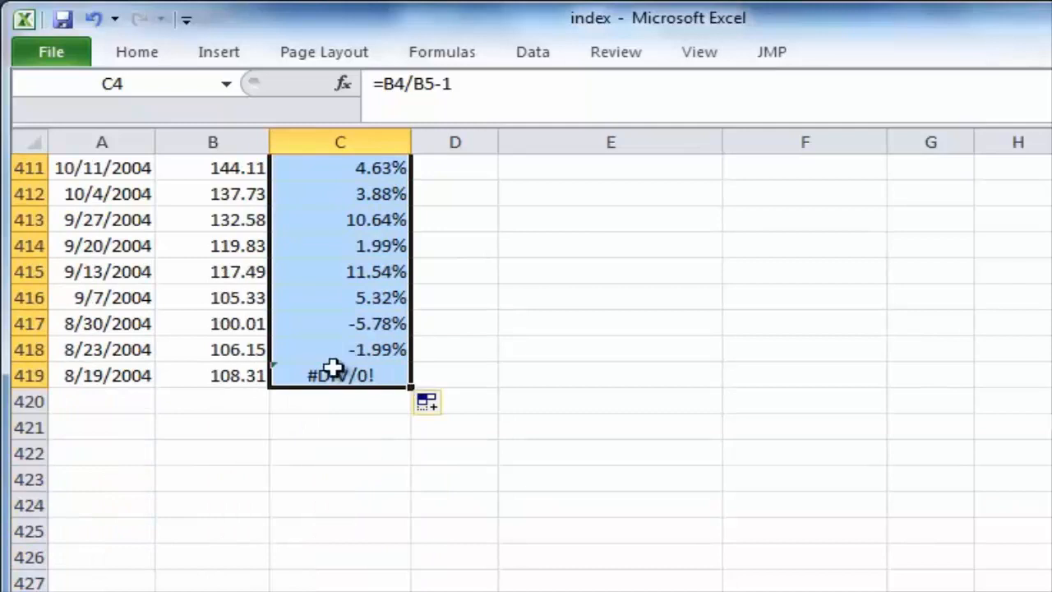
Clear the weekly return formula from C419, the last row of the return column.
left_click(351, 376)
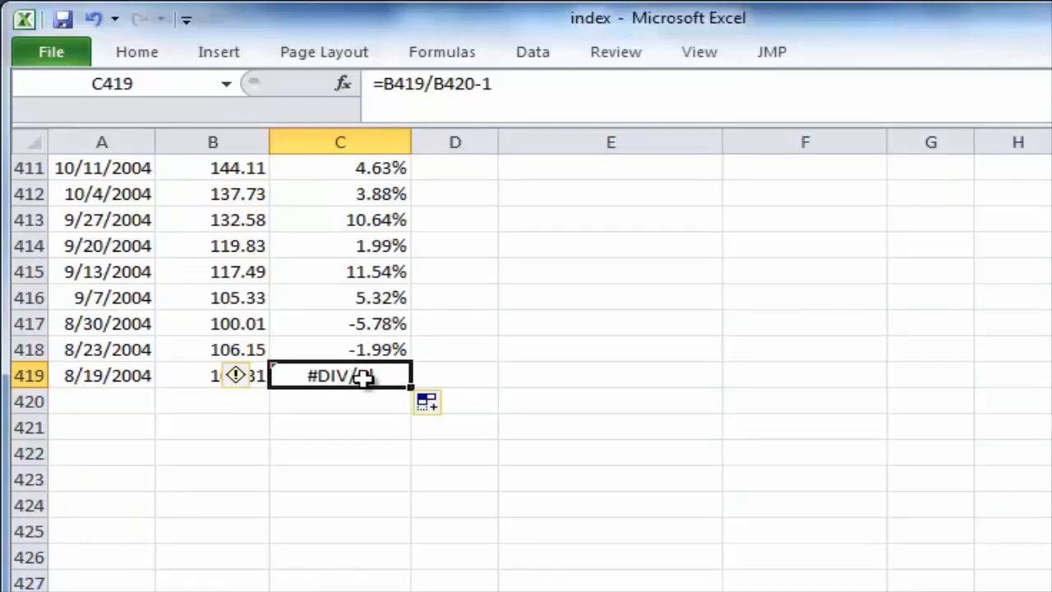
key("Delete")
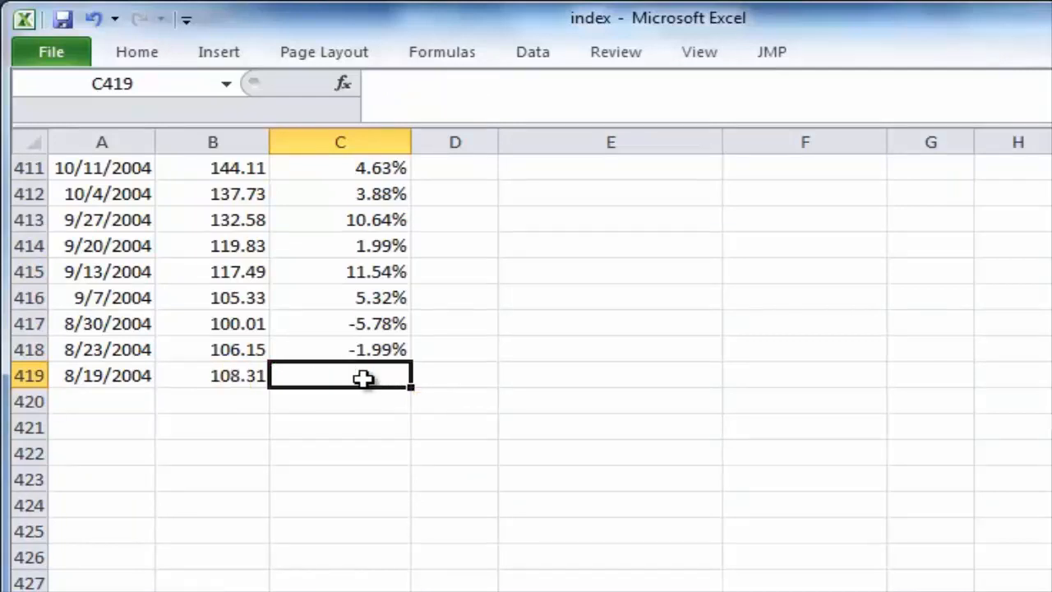
Calculate the maximum weekly return in F4 with the formula =MAX(C4:C418).
scroll(443, 262, "up", 20)
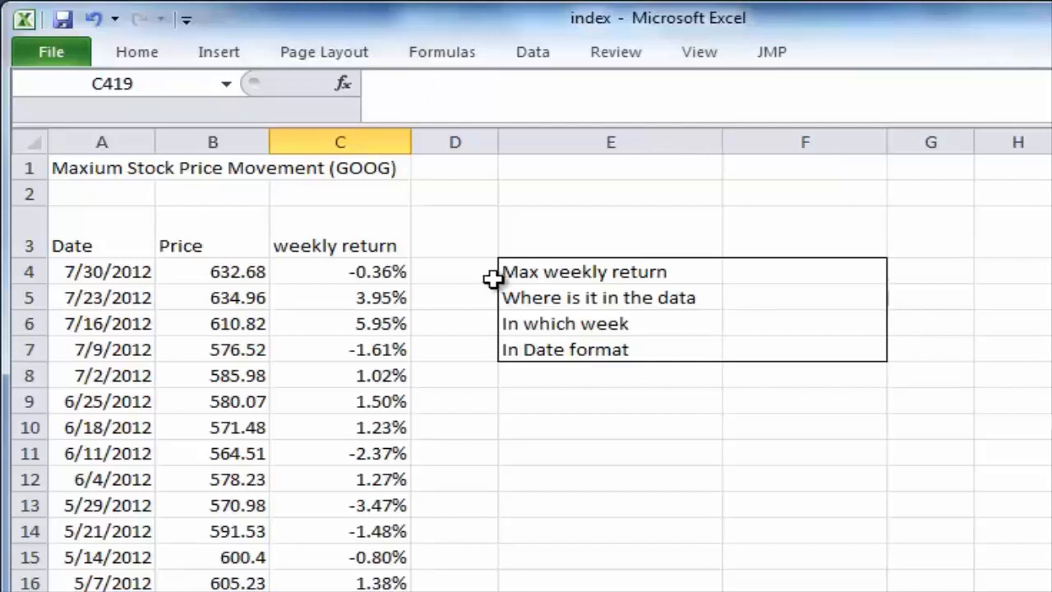
left_click(774, 278)
type("=")
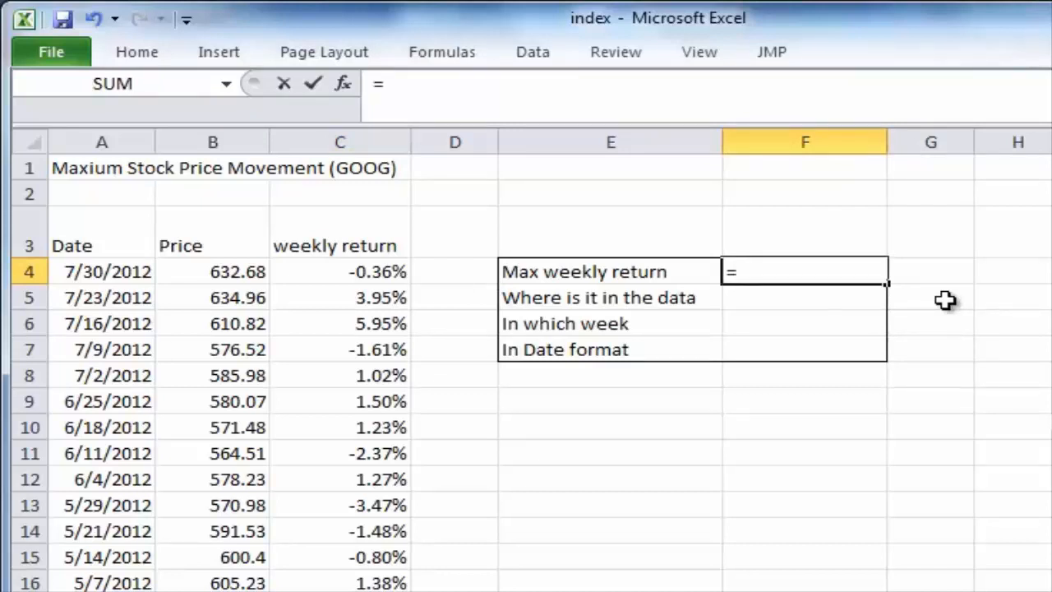
type("max(")
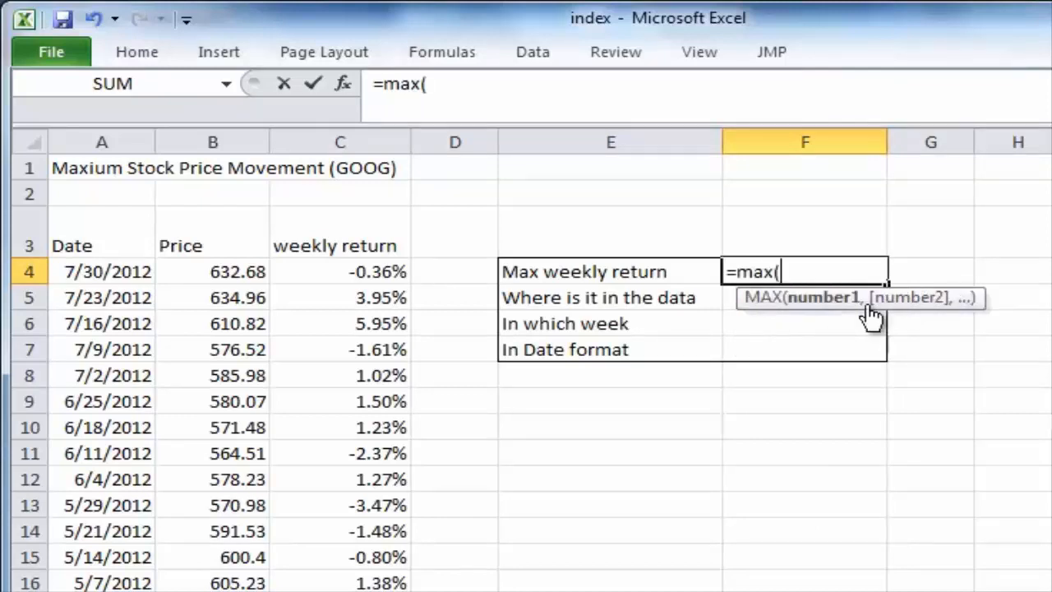
left_click(388, 273)
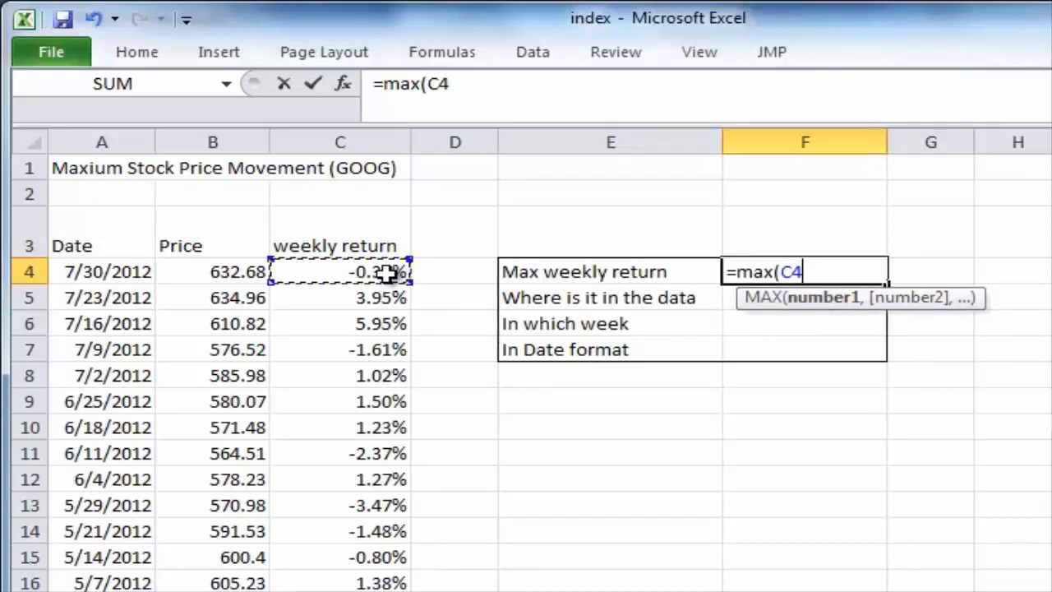
key("ctrl+shift+Down")
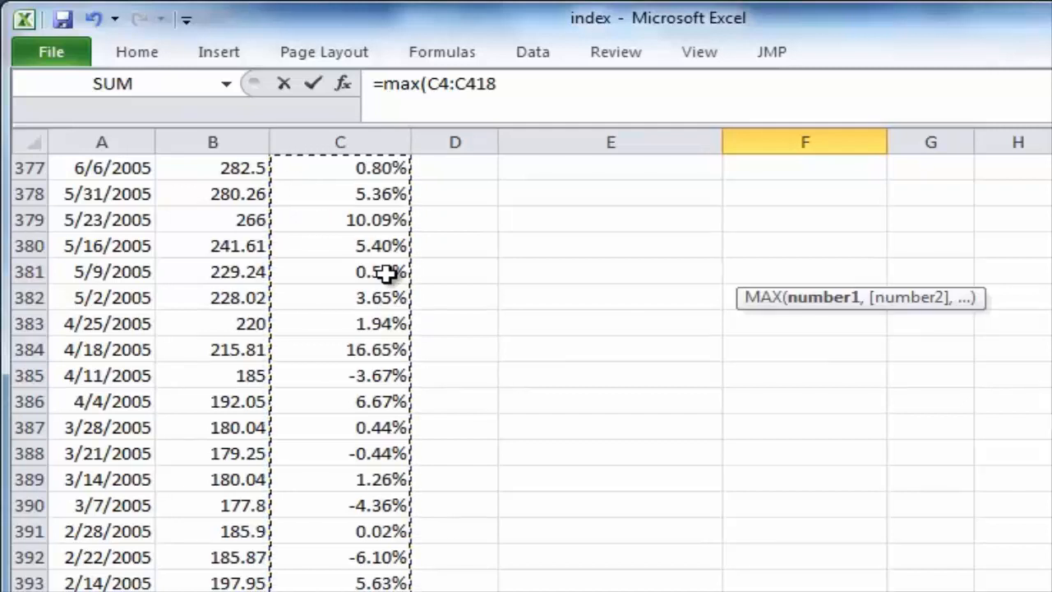
key("Return")
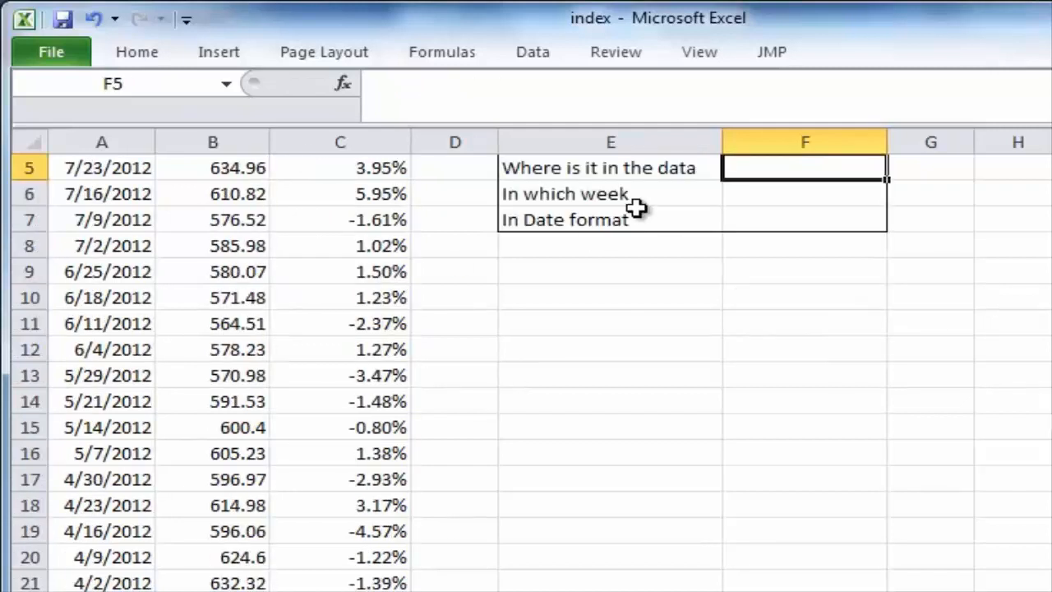
Locate the maximum return's position in the data by entering =MATCH(F4,C4:C418,0) in F5, using an exact match.
scroll(638, 214, "up", 2)
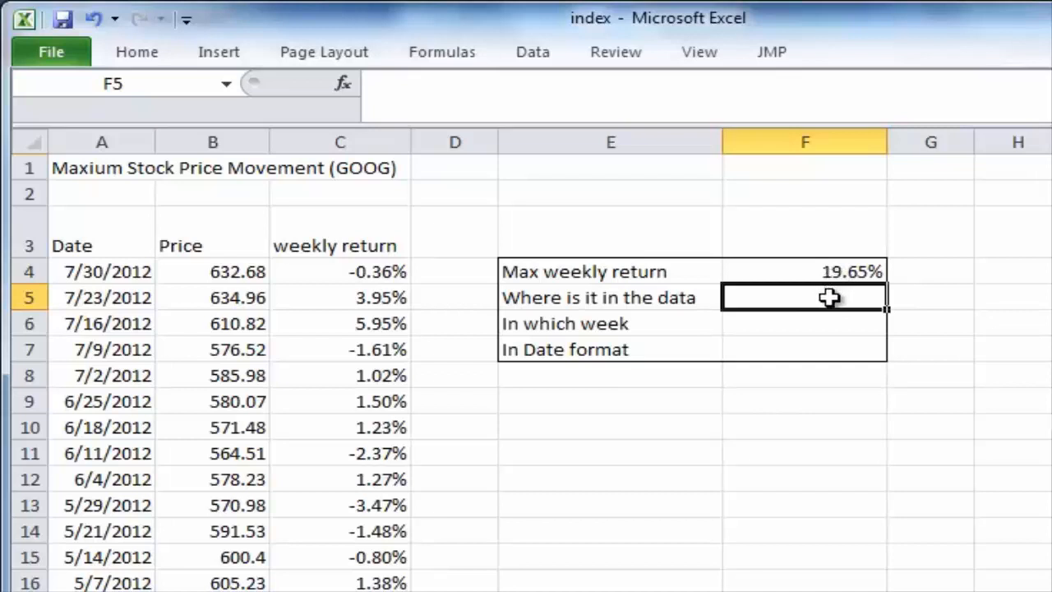
type("=")
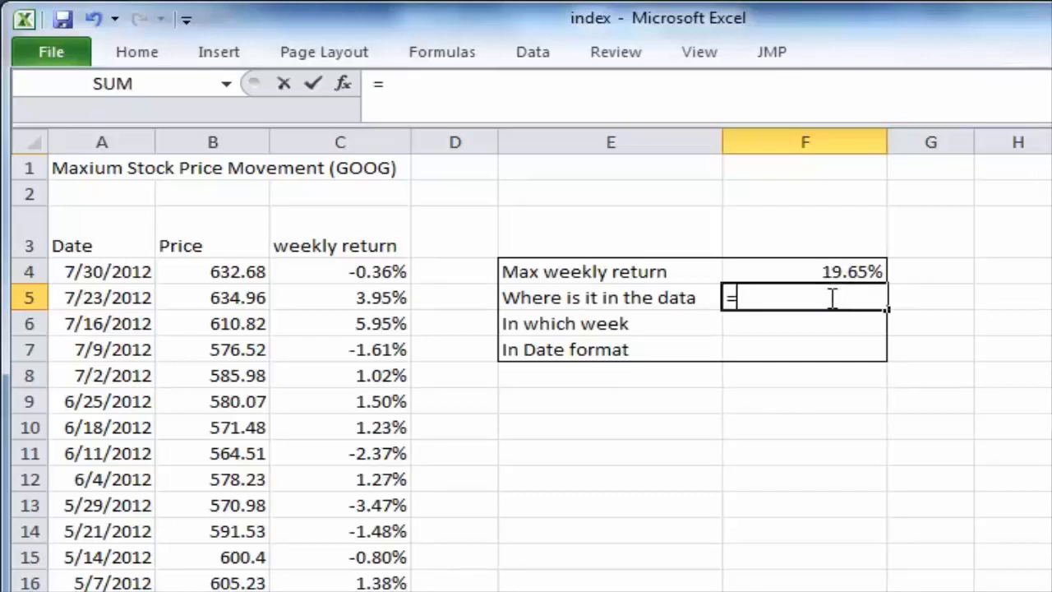
type("at")
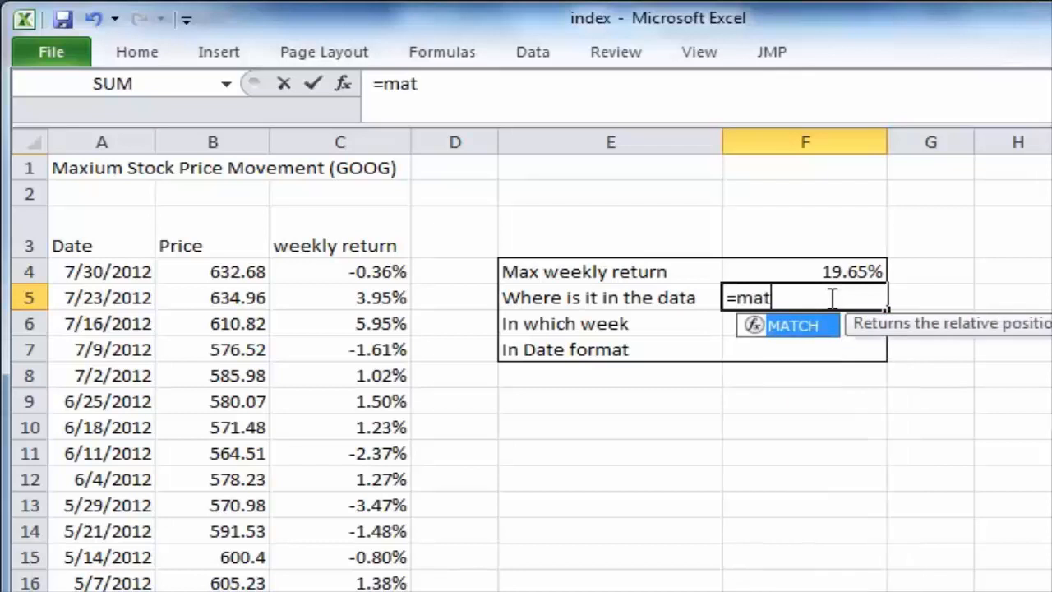
type("ch(")
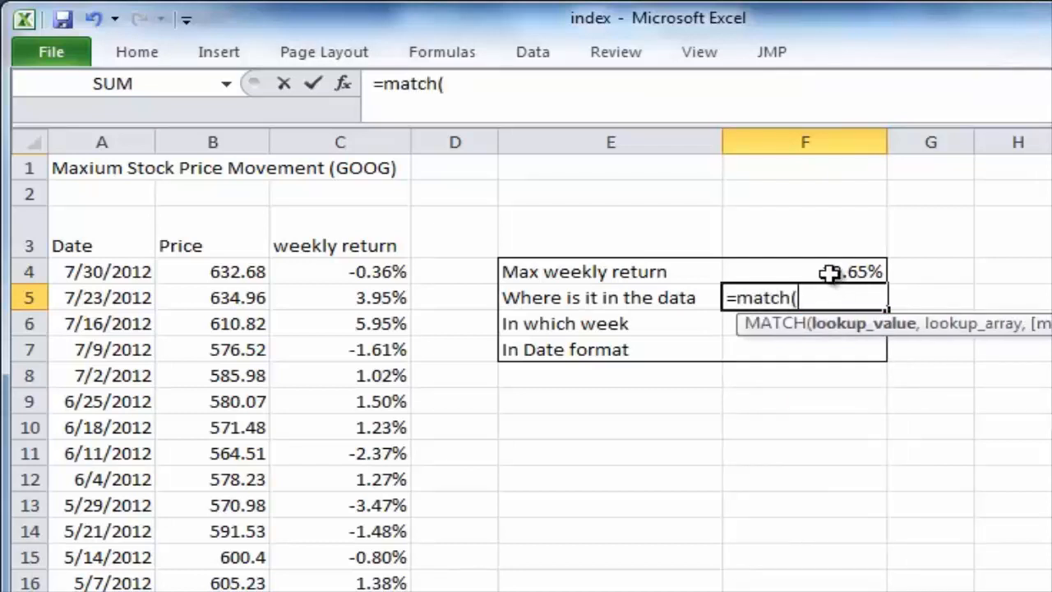
left_click(828, 272)
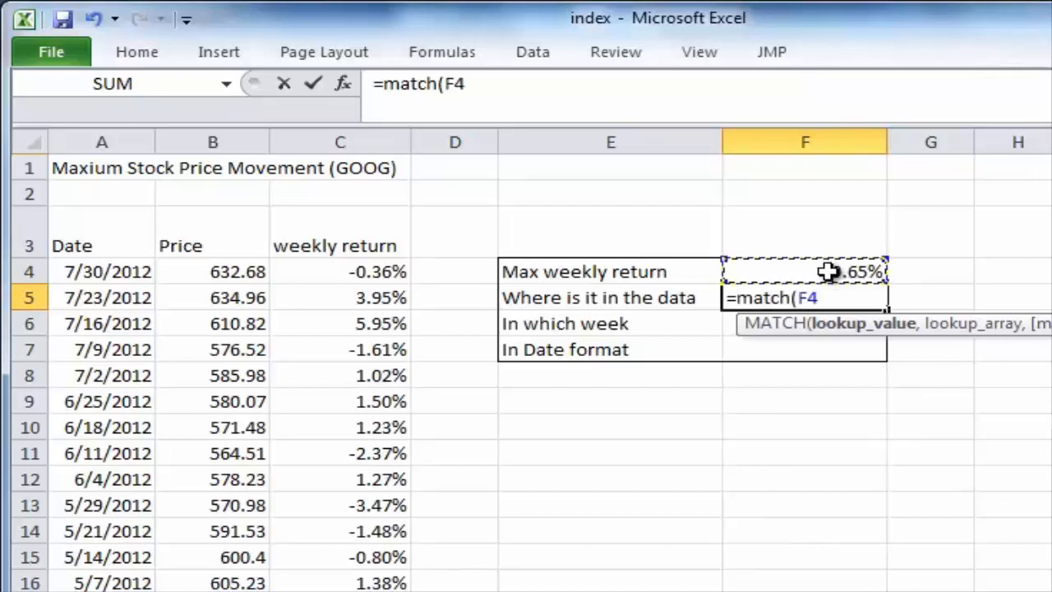
type(",")
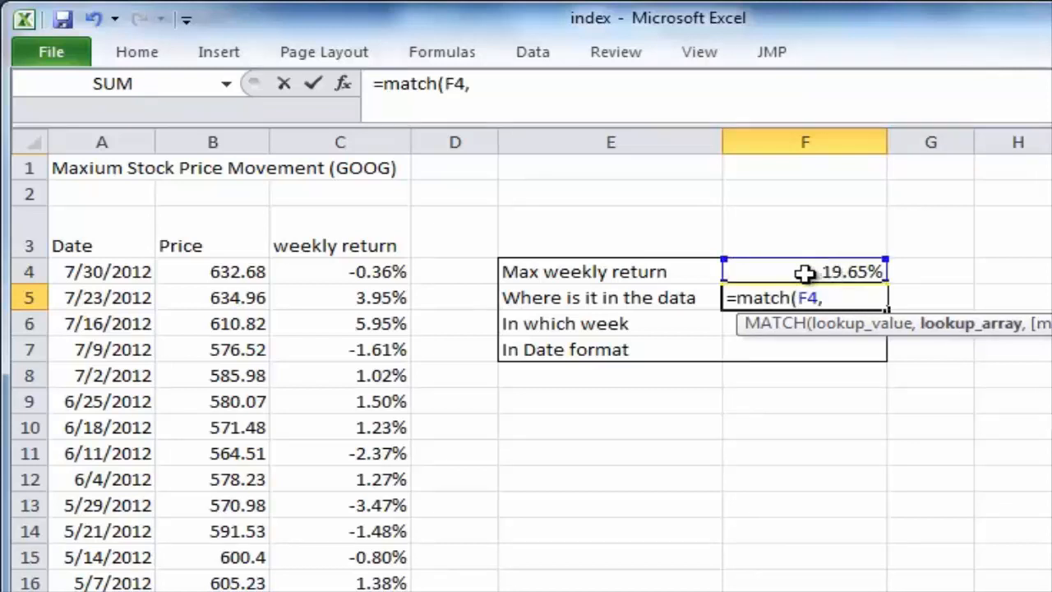
left_click(383, 272)
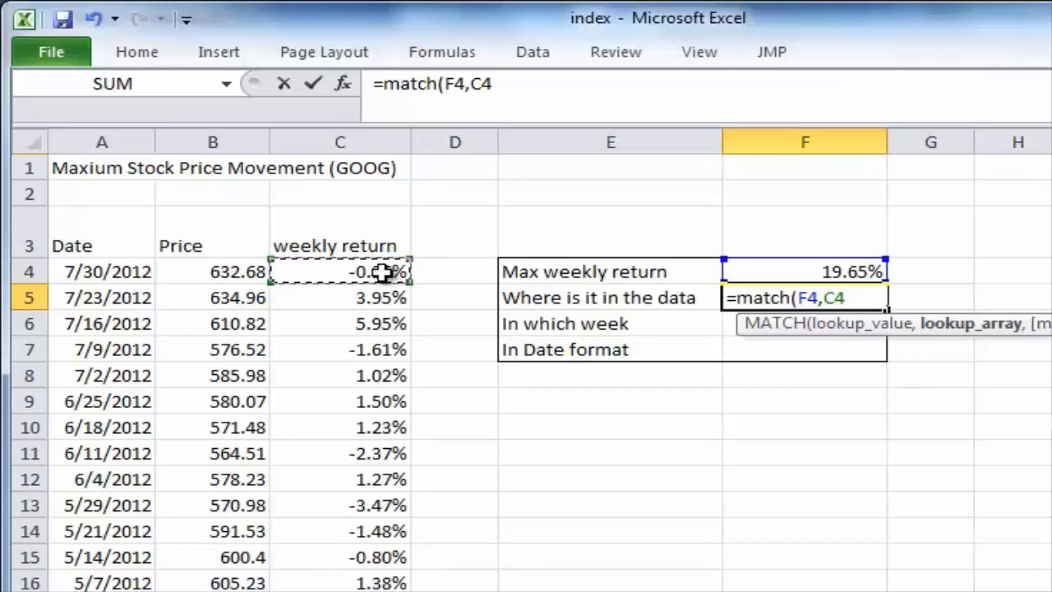
key("ctrl+shift+Down")
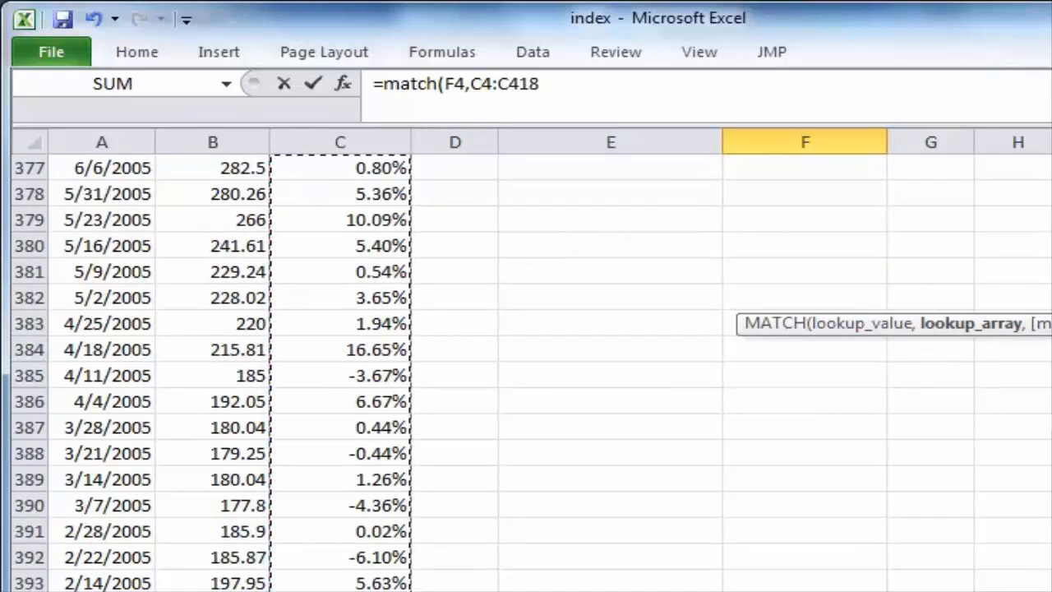
scroll(724, 202, "up", 14)
scroll(725, 201, "up", 20)
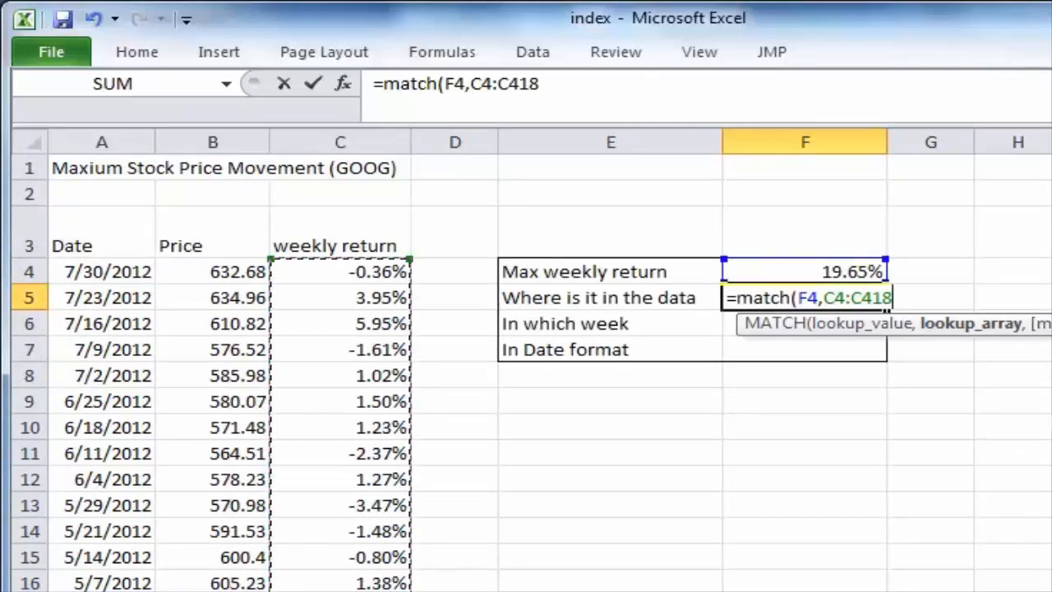
type(",")
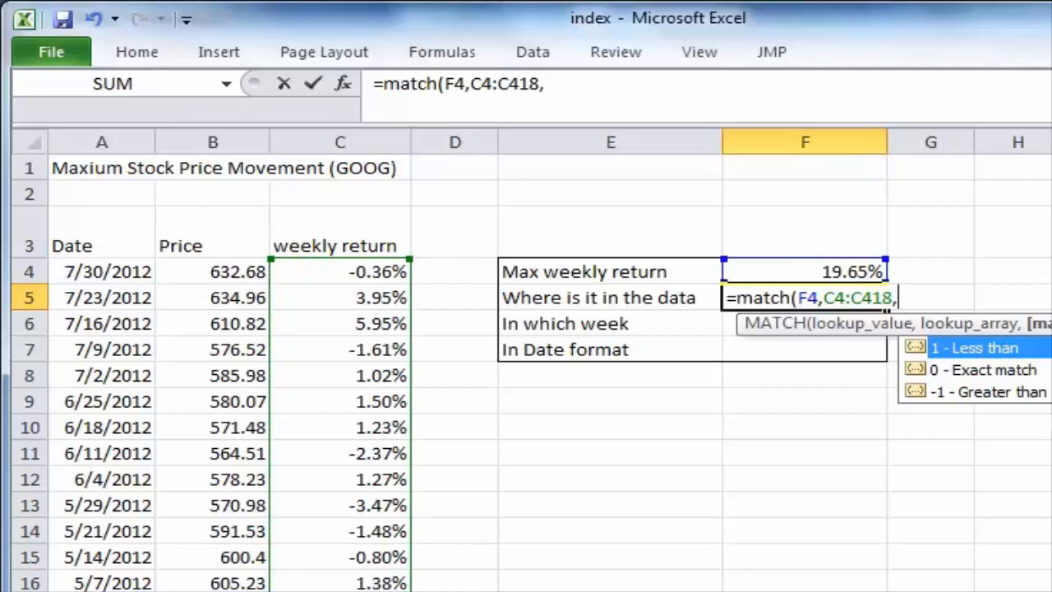
type("0)")
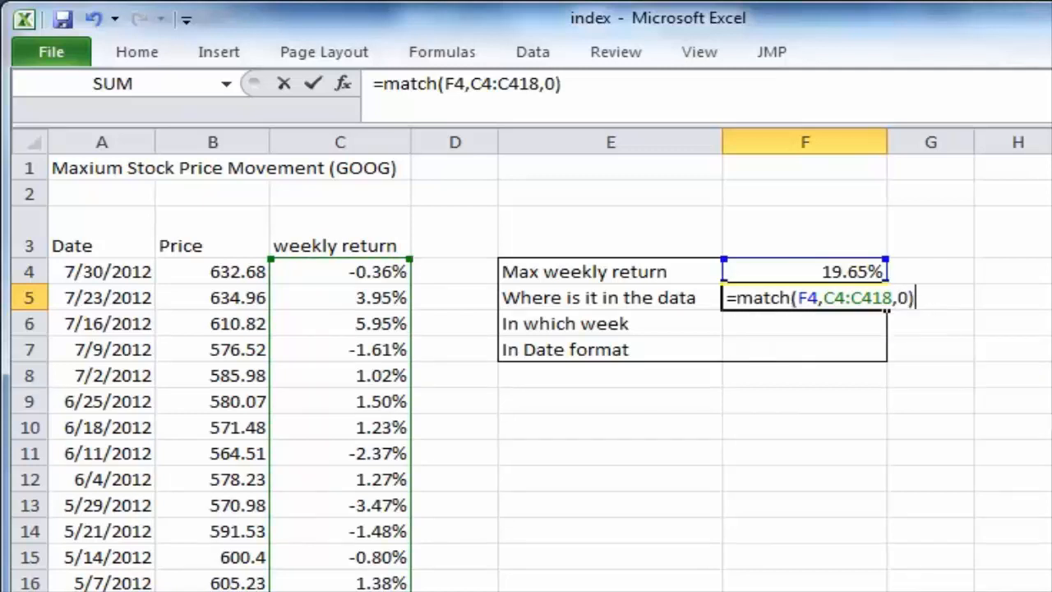
key("Return")
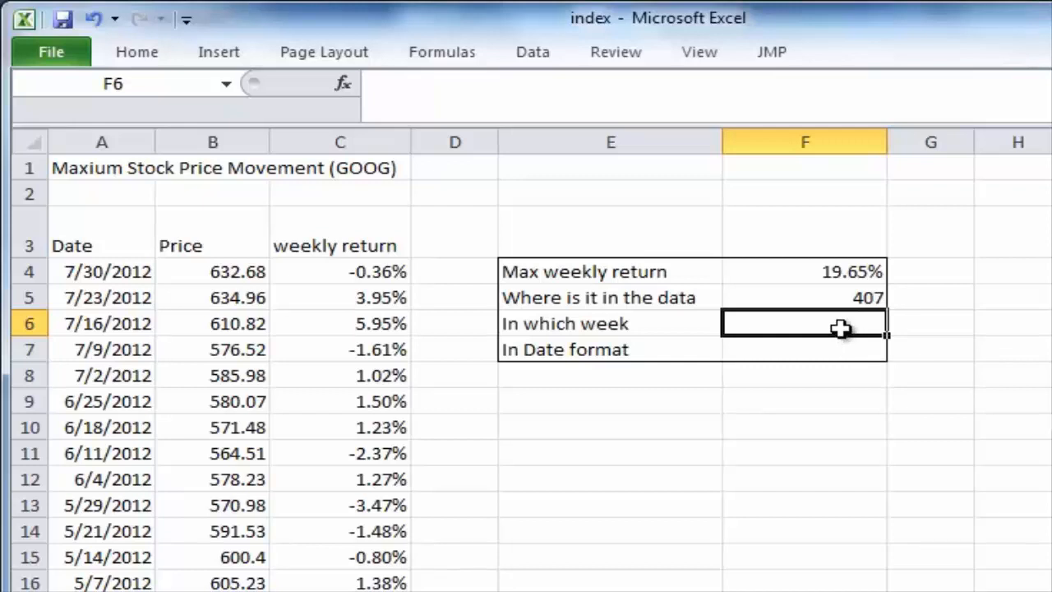
Retrieve the week of the maximum return in F6 with the formula =INDEX(A4:C419,F5,1).
type("=")
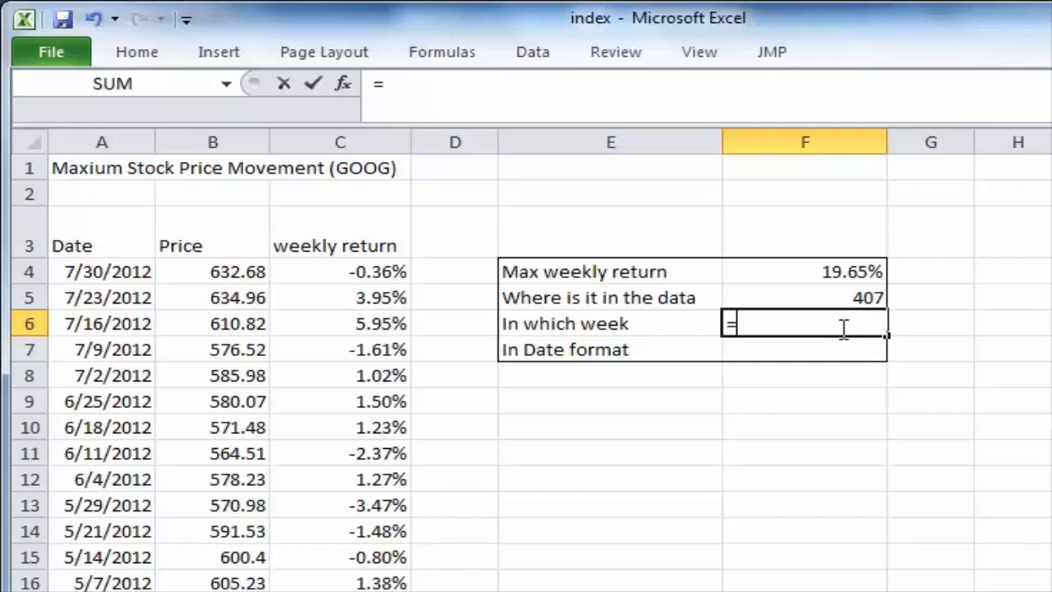
type("index(")
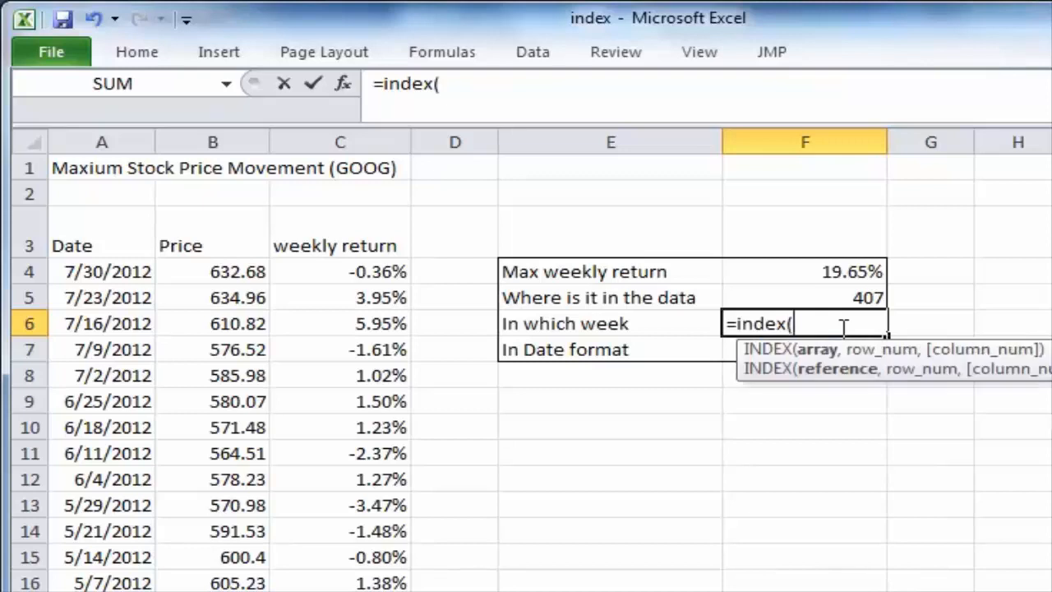
left_click(131, 271)
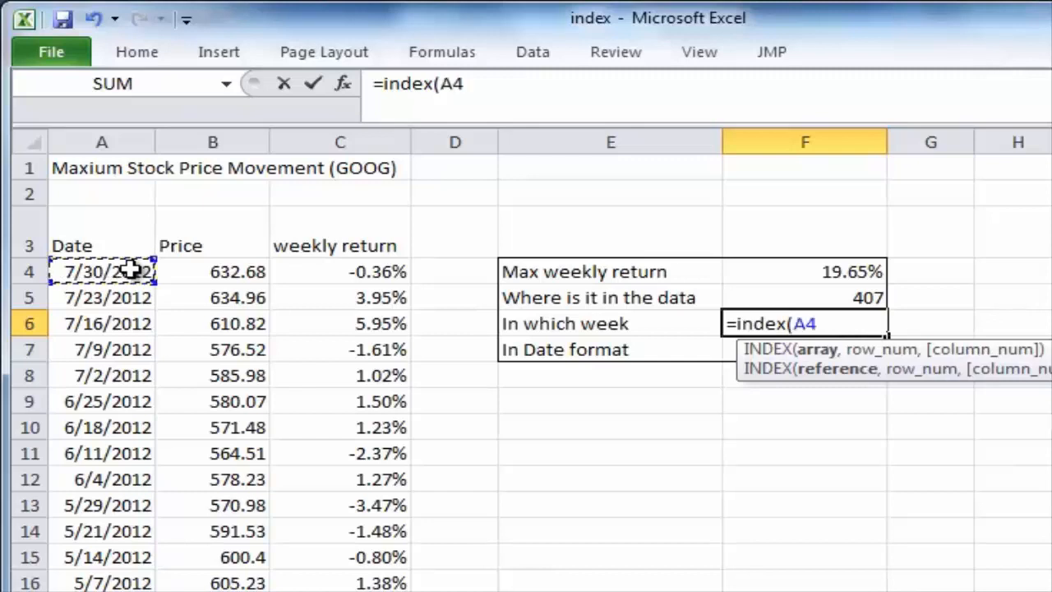
key("shift+Right")
key("shift+Right")
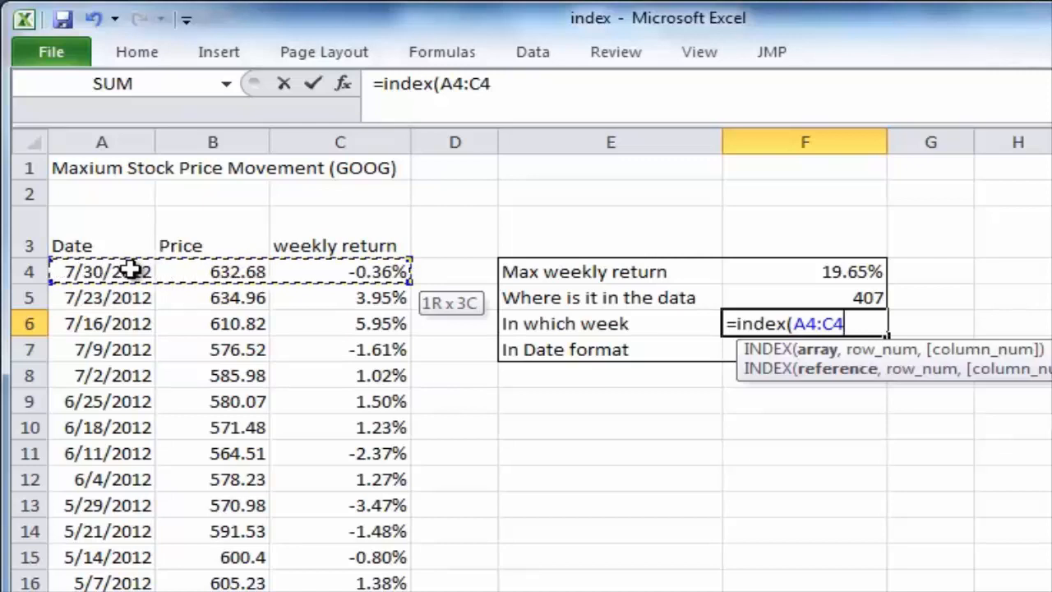
key("ctrl+shift+Down")
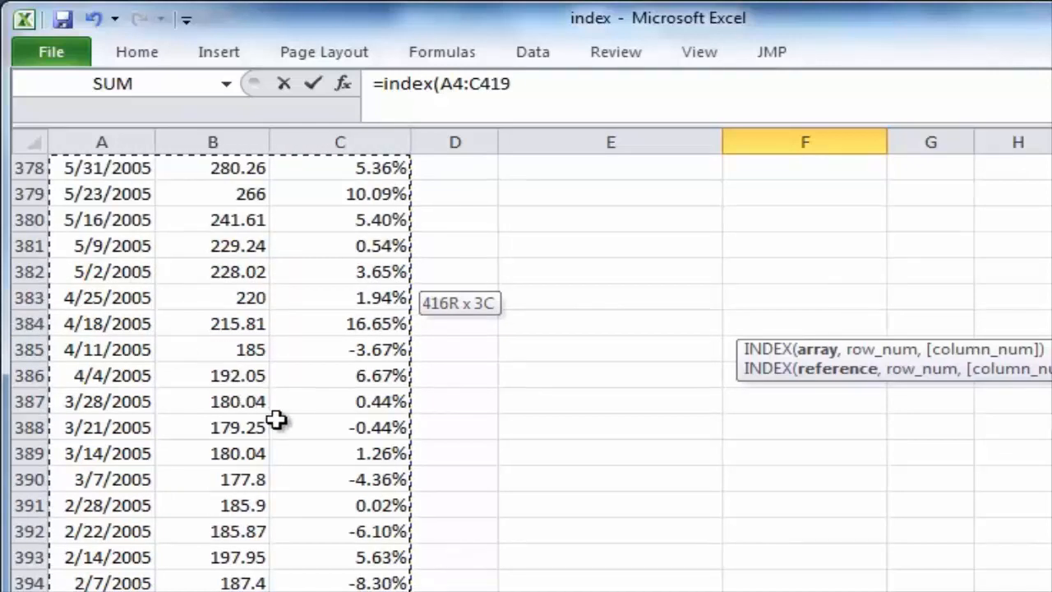
scroll(277, 421, "up", 6)
scroll(277, 420, "up", 7)
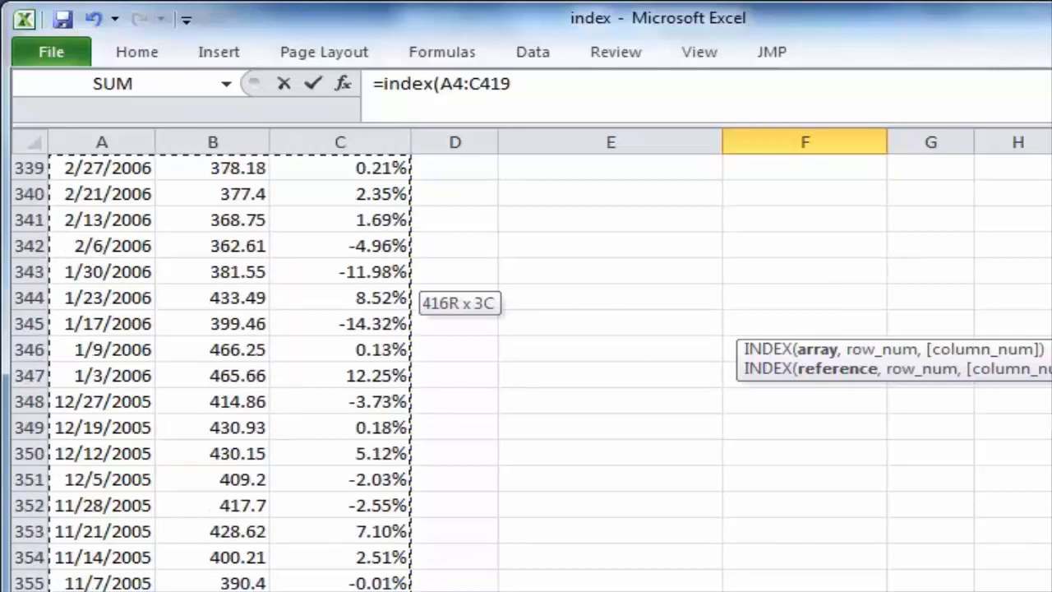
scroll(526, 370, "up", 20)
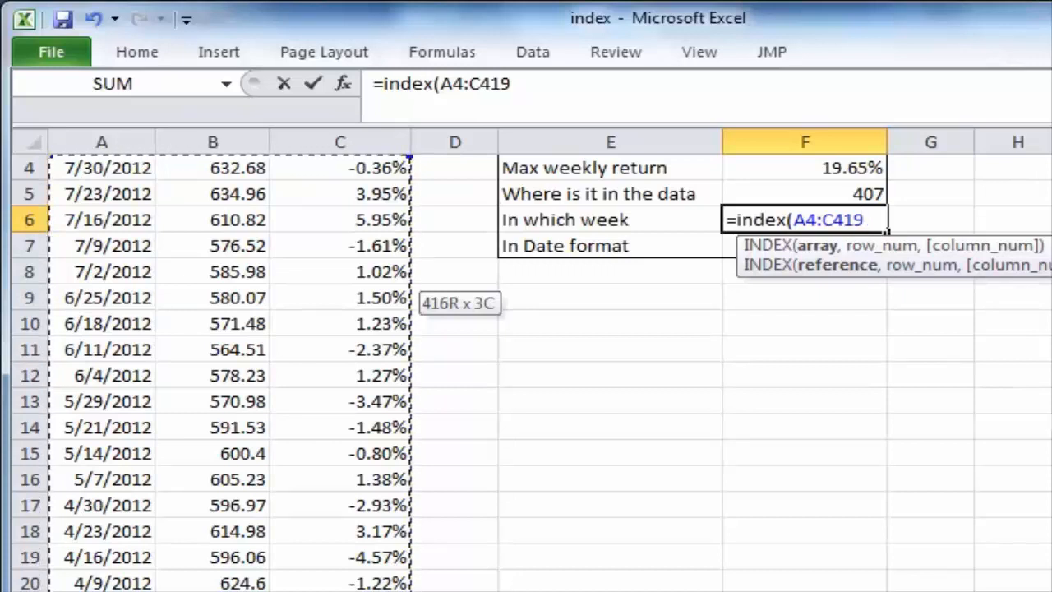
type(",")
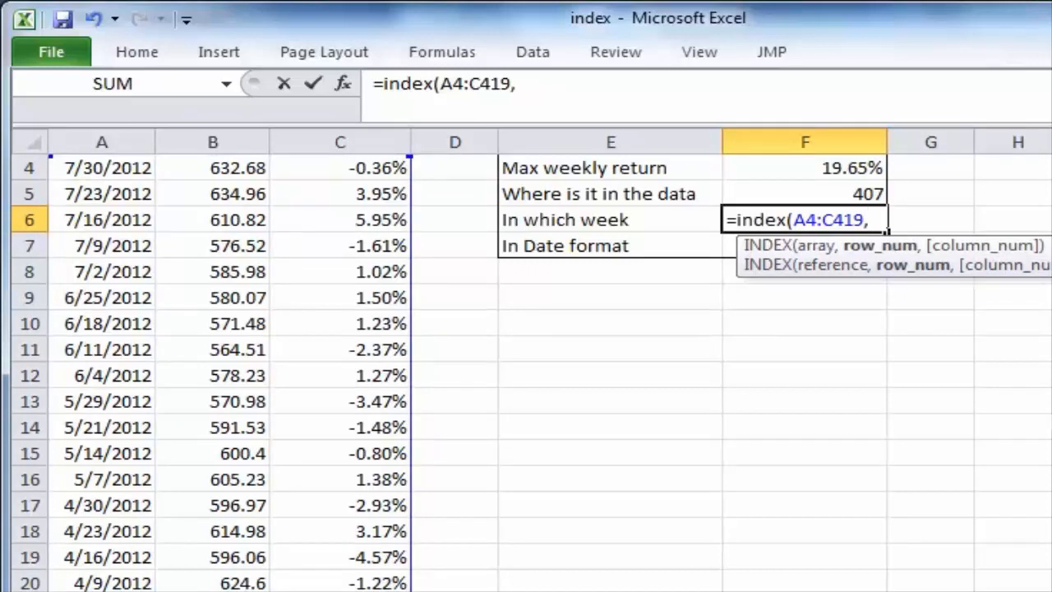
left_click(830, 195)
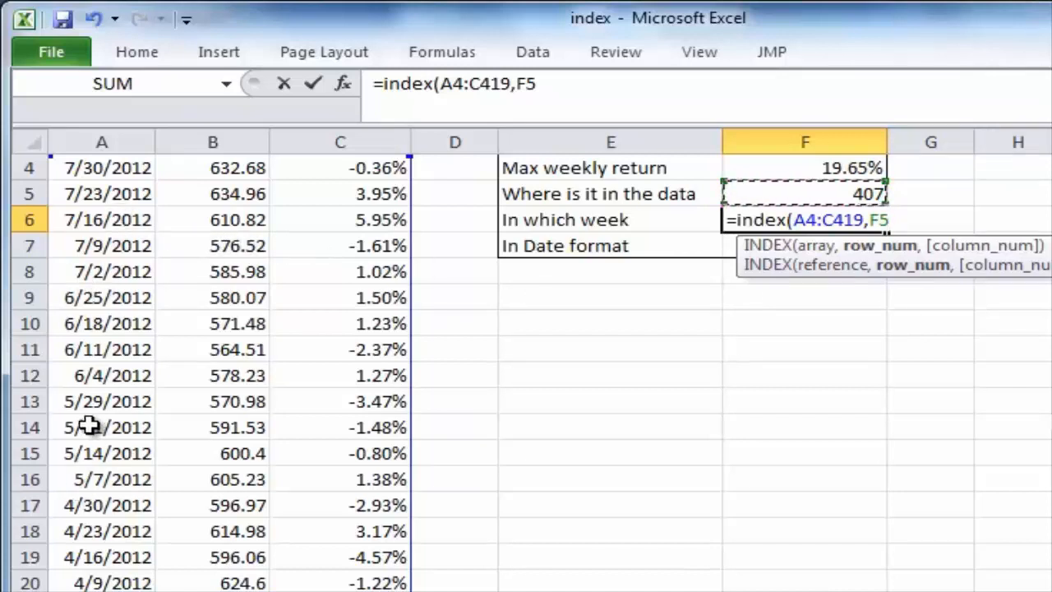
type(",1")
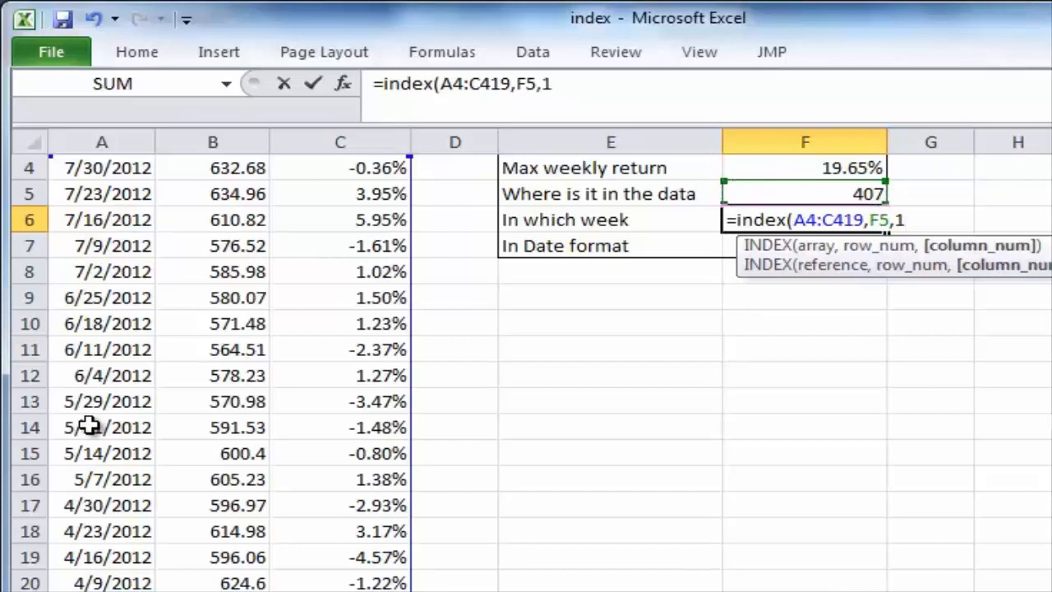
type(")")
key("Return")
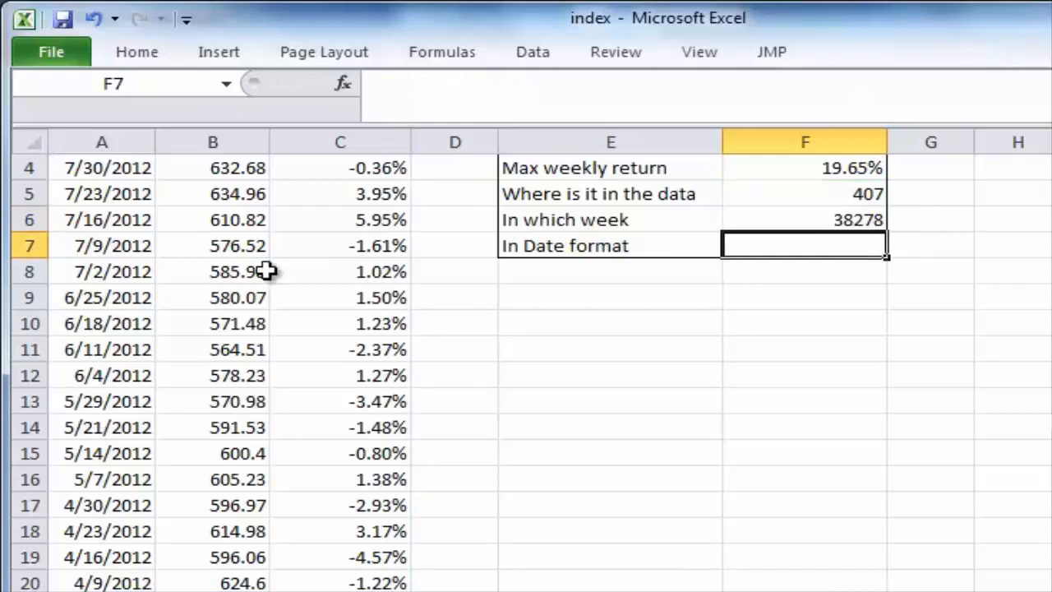
Format the week result in F6 as a Date using the *3/14/2001 type.
left_click(838, 220)
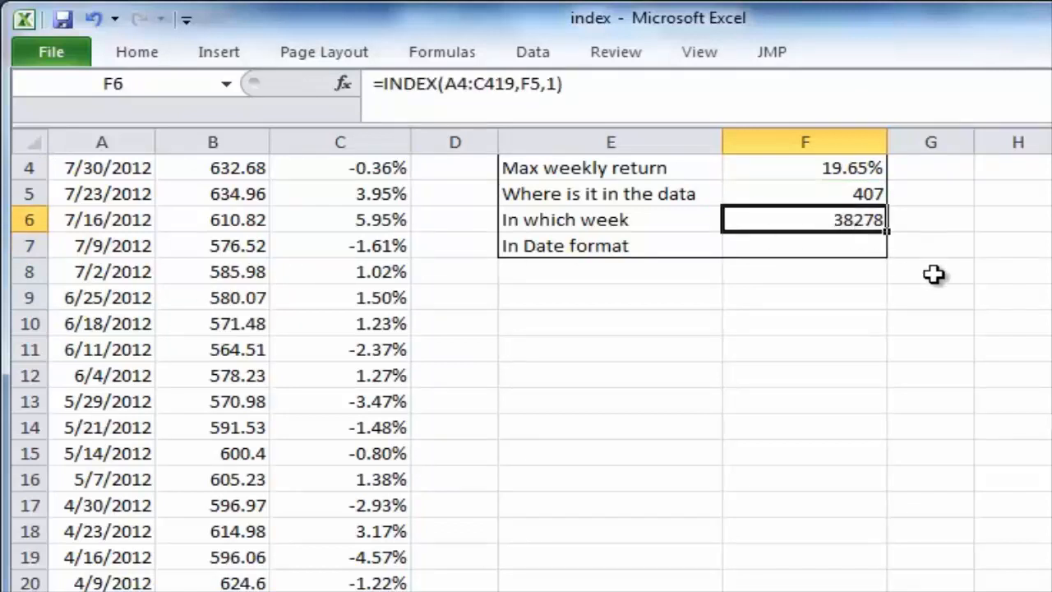
scroll(935, 283, "up", 1)
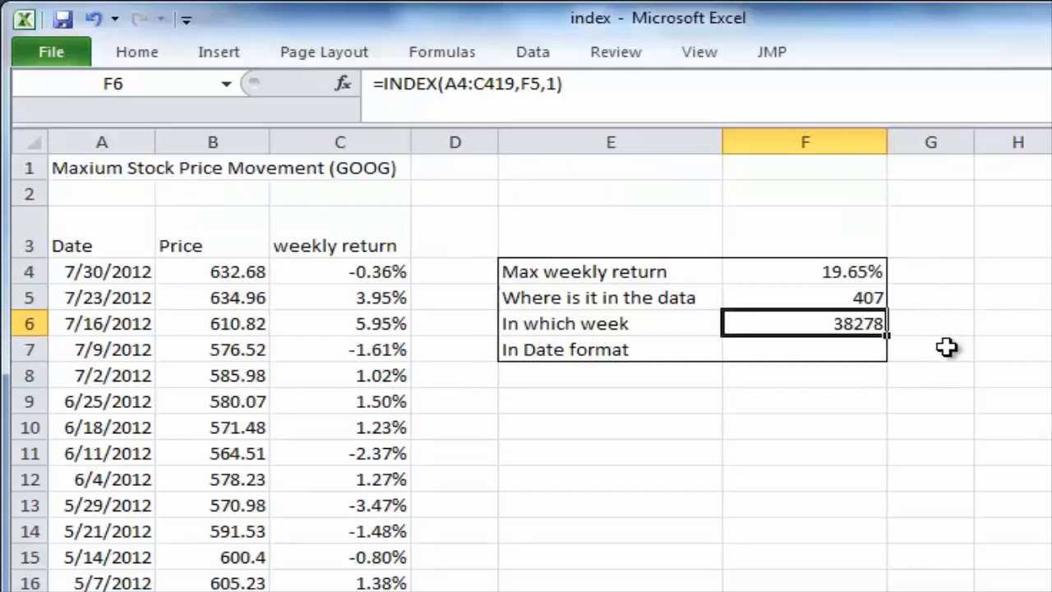
right_click(819, 325)
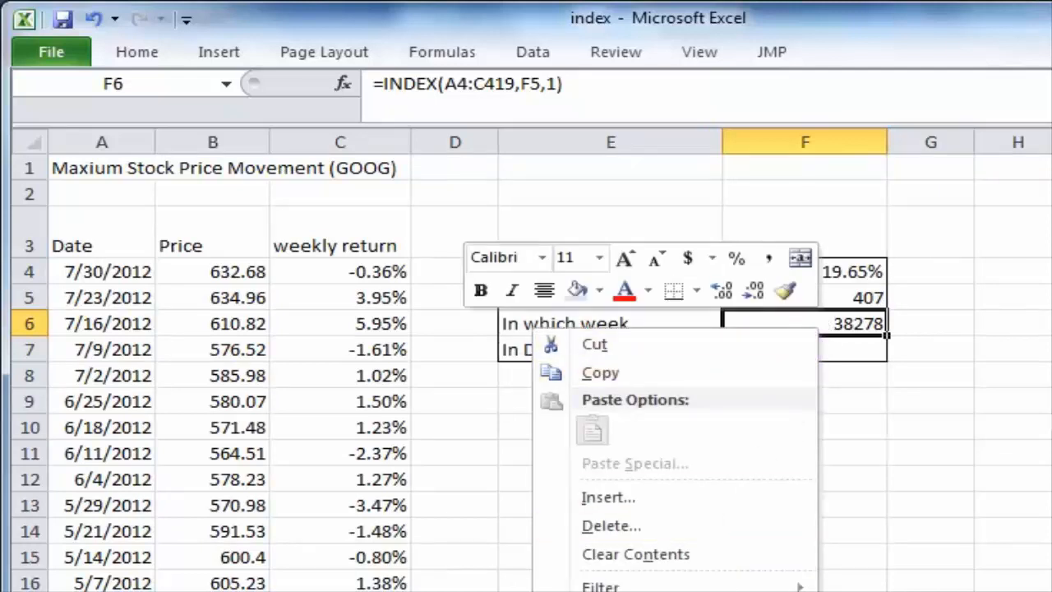
left_click(648, 591)
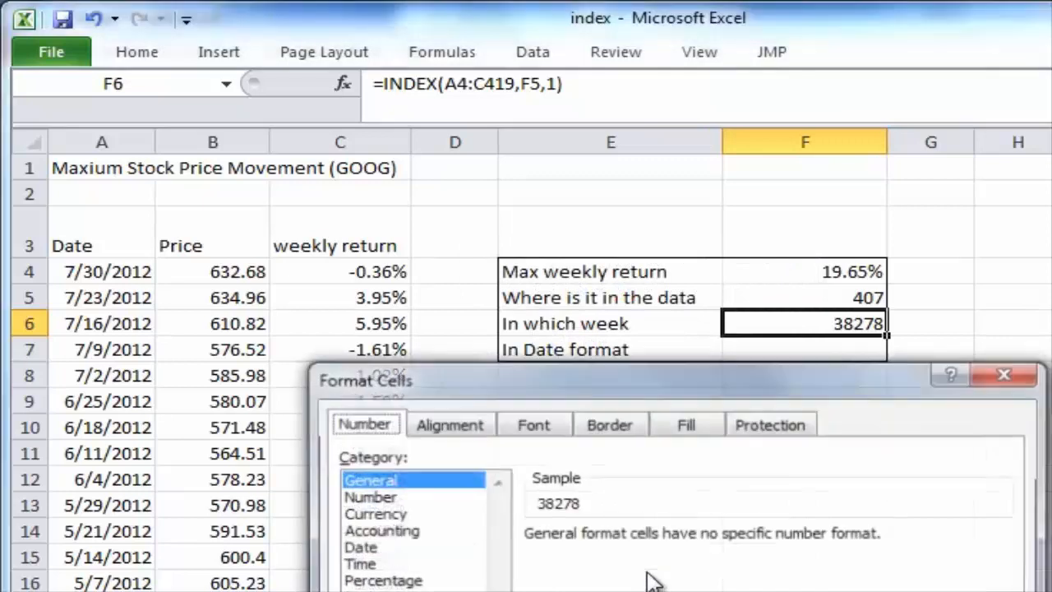
left_click(370, 548)
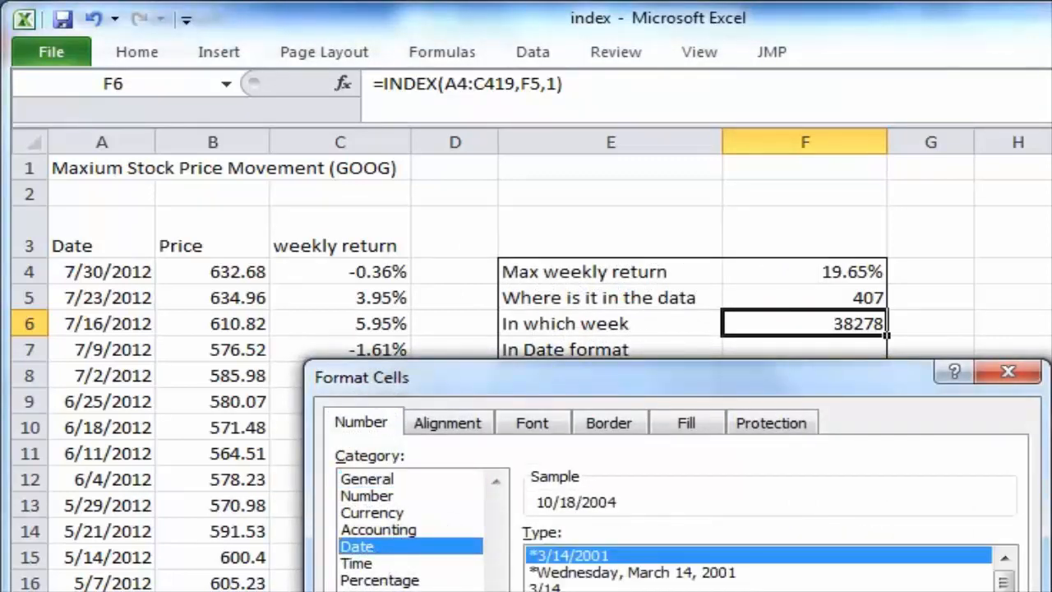
key("Return")
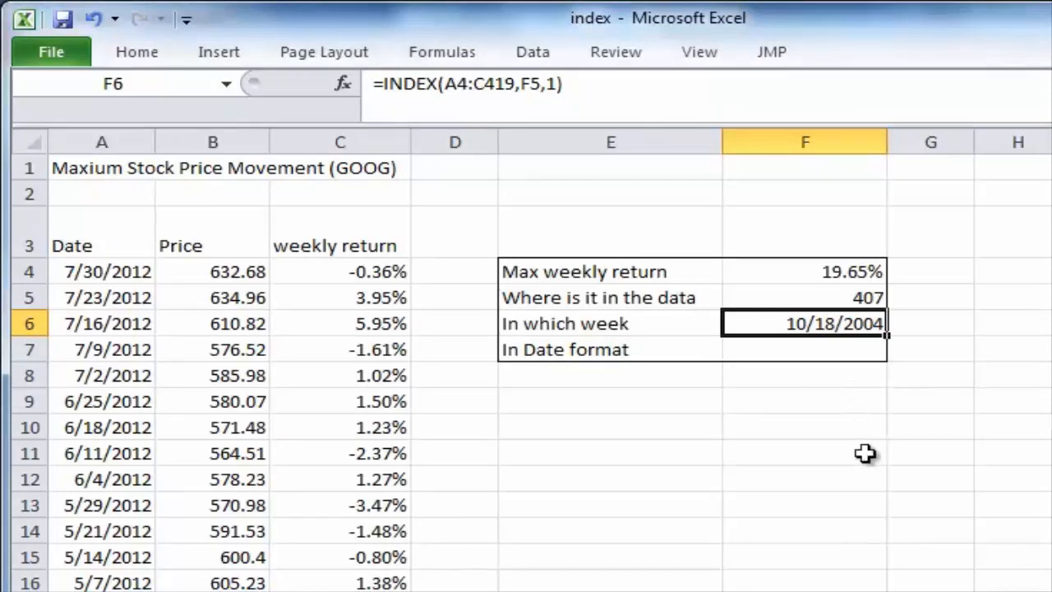
Build the date in F7 from the week in F6 with the formula =DATE(YEAR(F6),MONTH(F6),DAY(F6)).
left_click(803, 353)
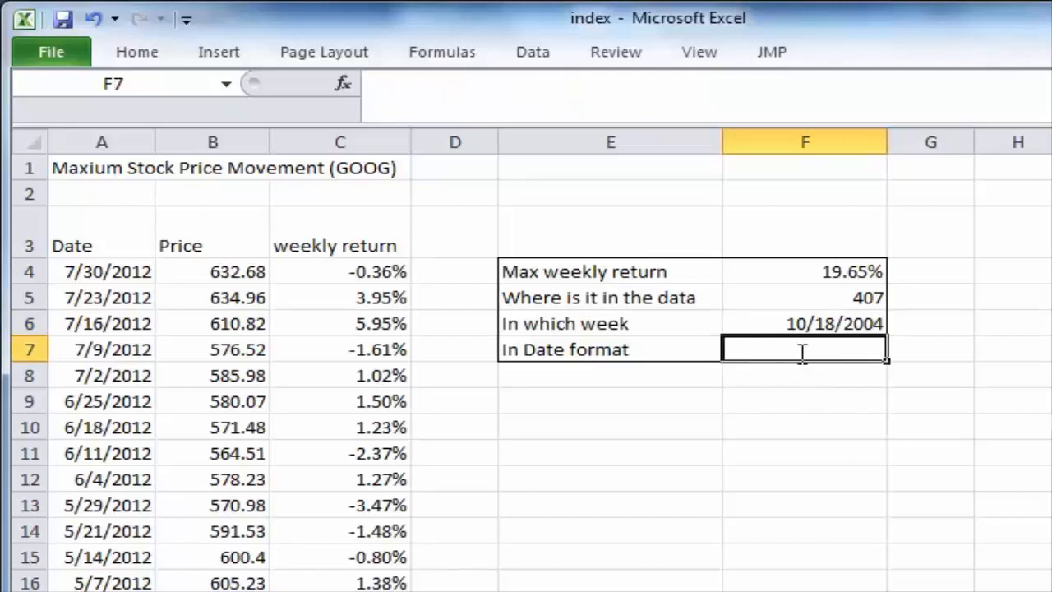
type("=date")
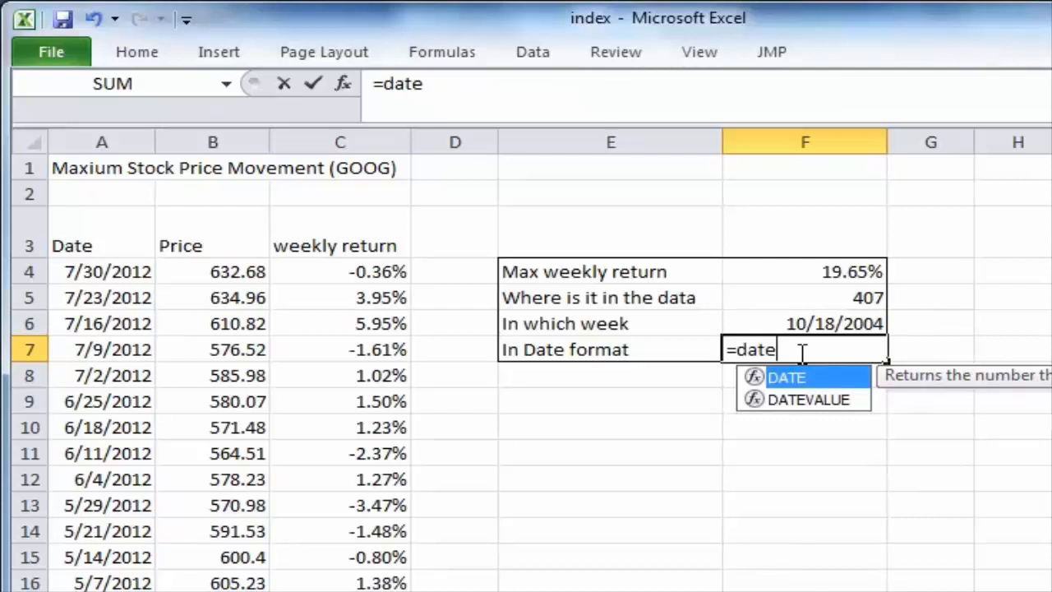
type("(")
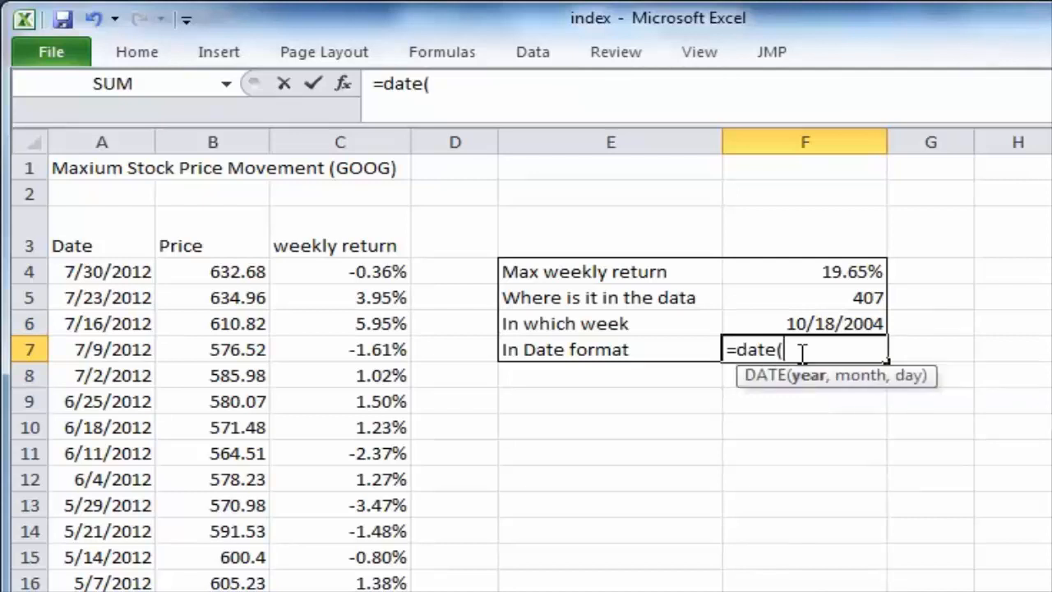
type("year(")
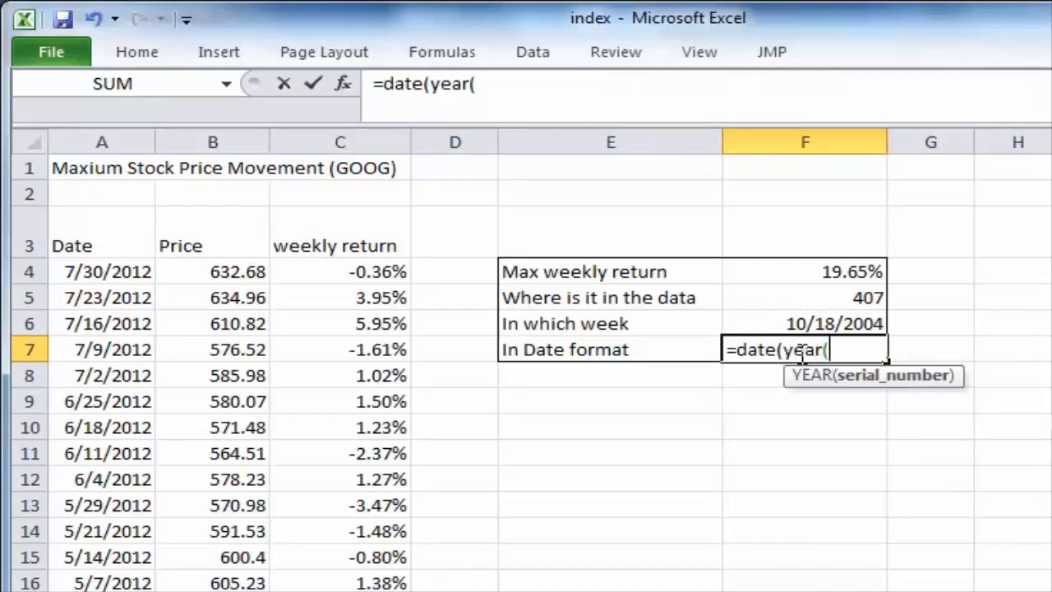
left_click(787, 322)
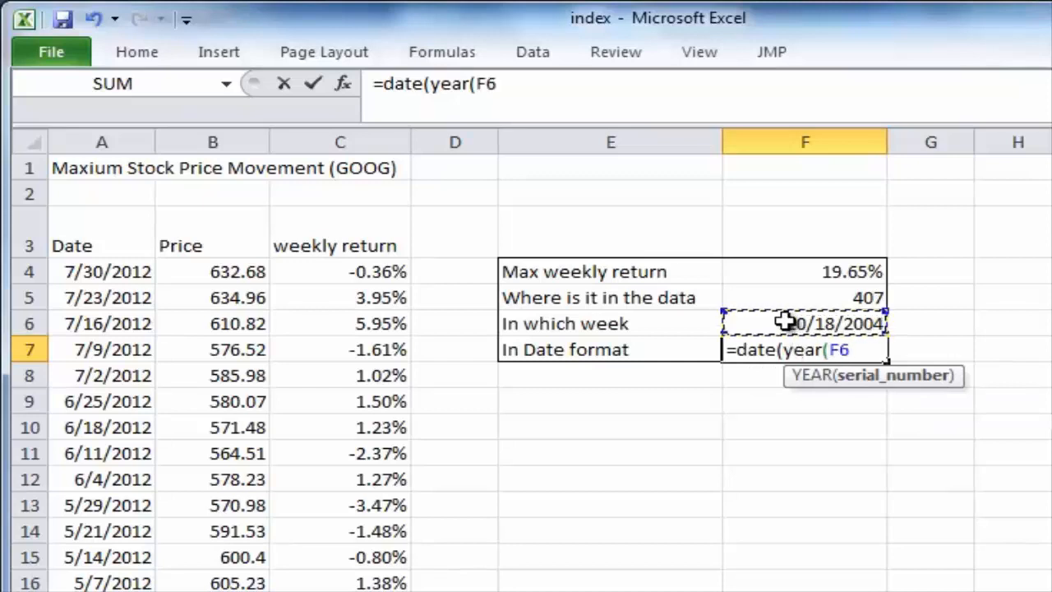
type("),month(")
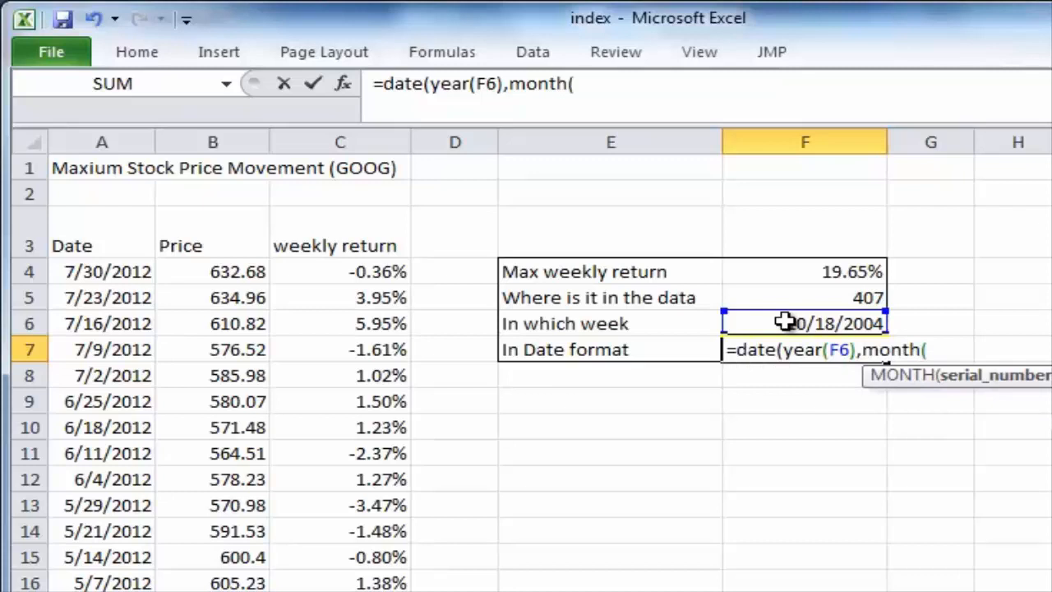
left_click(787, 322)
type("),")
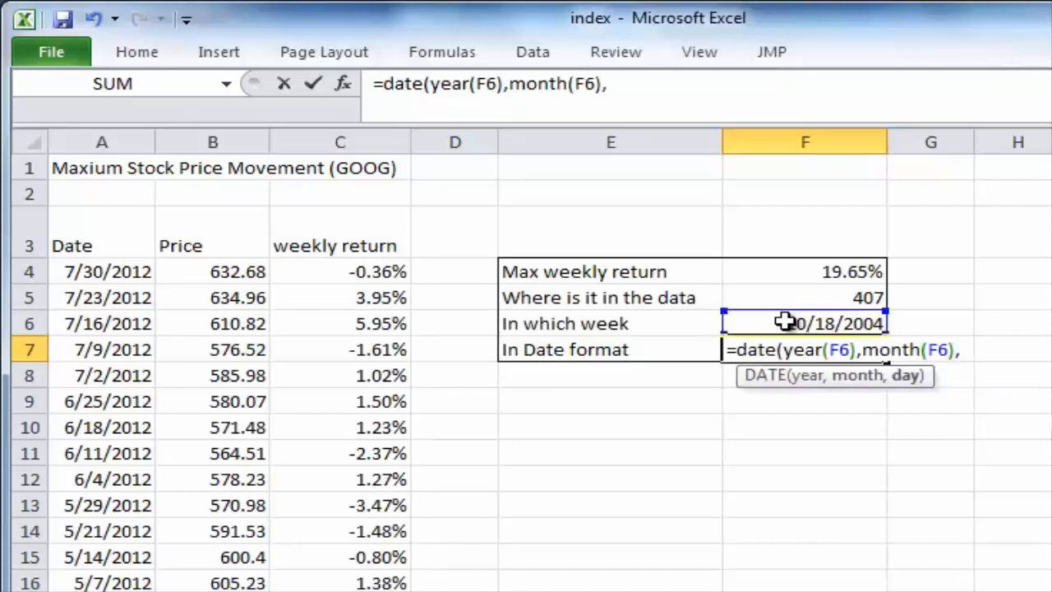
type("day(")
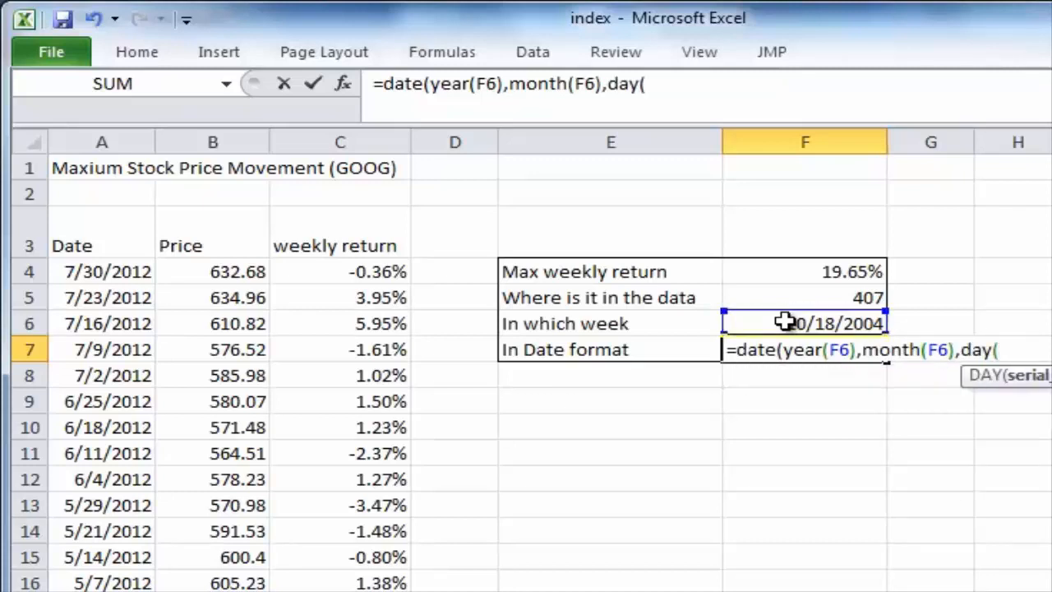
left_click(786, 322)
type("))")
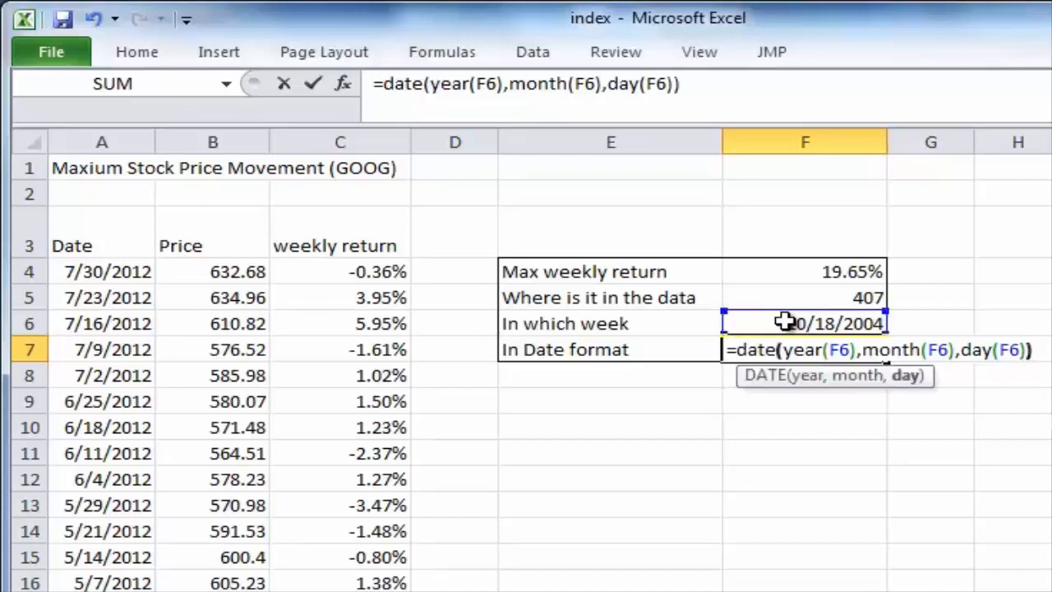
key("Return")
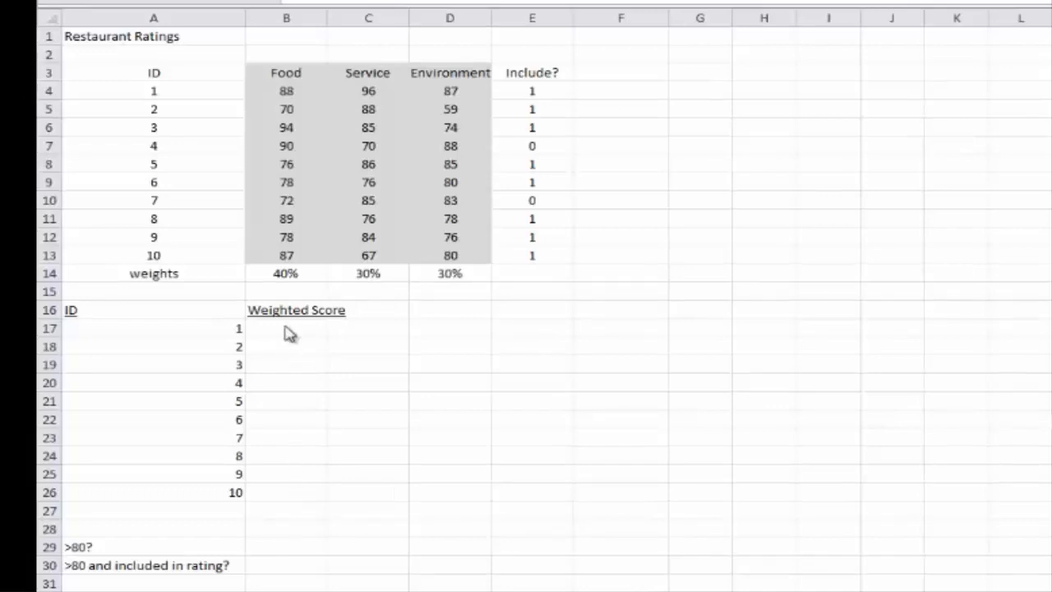
Calculate the weighted scores for all ten IDs by filling B17:B26 with =SUMPRODUCT($B$14:$D$14,B4:D4), keeping the weights absolute.
left_click_drag(287, 328, 282, 496)
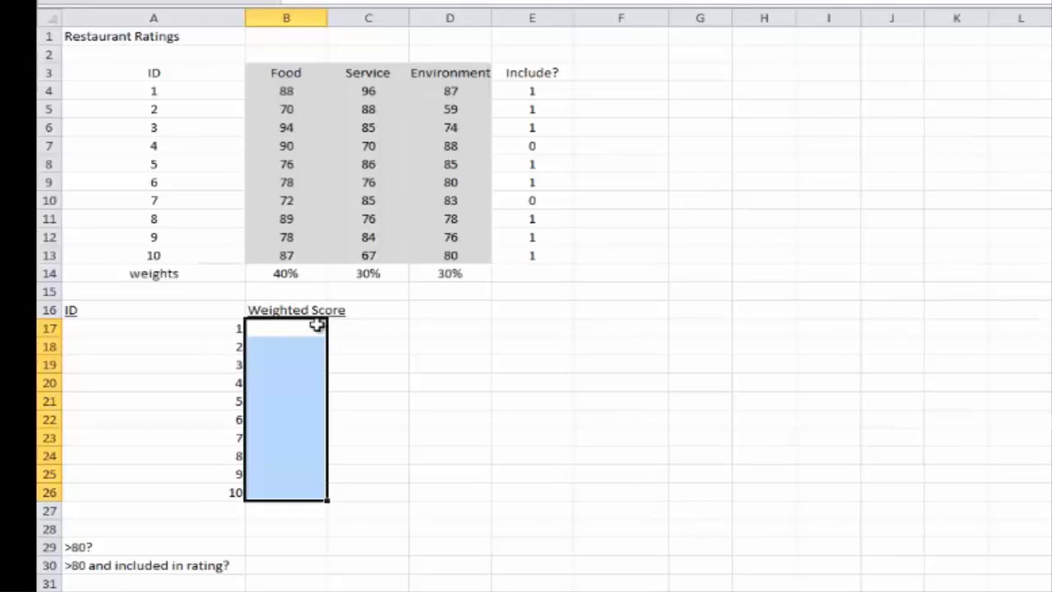
type("=sumpr")
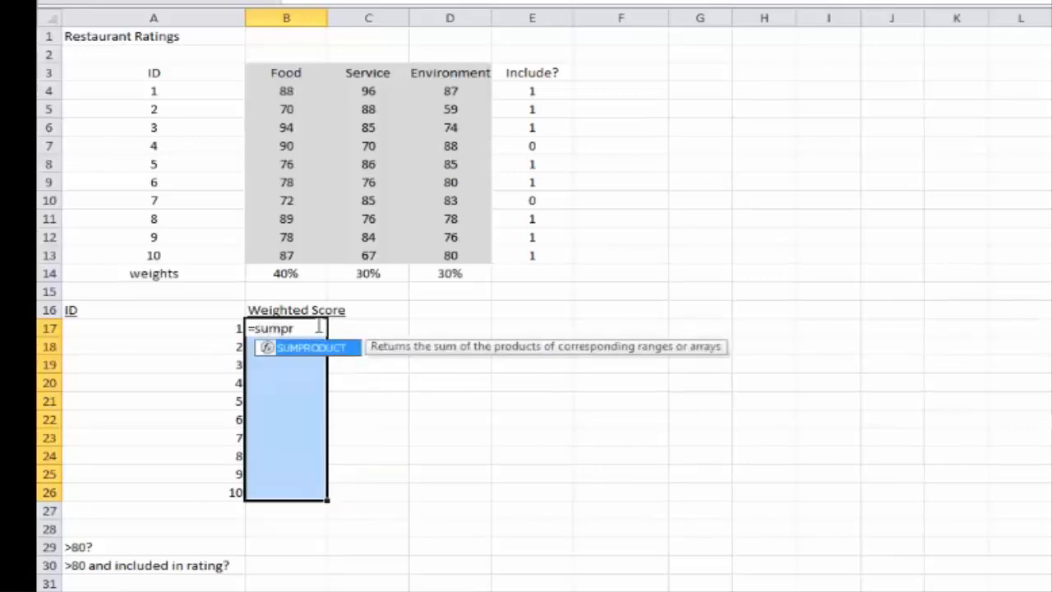
key("Tab")
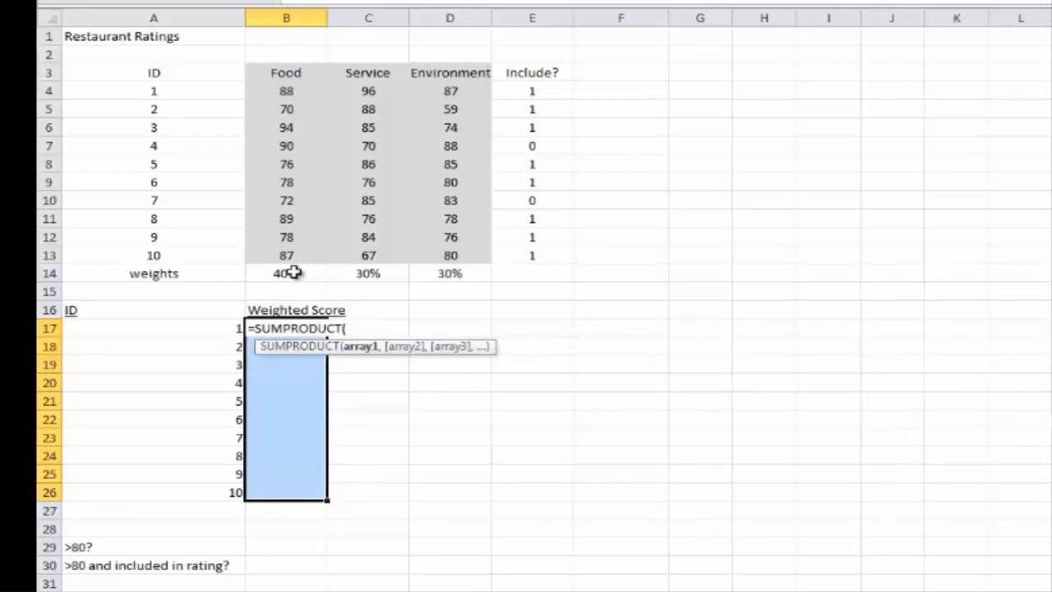
left_click_drag(282, 272, 442, 274)
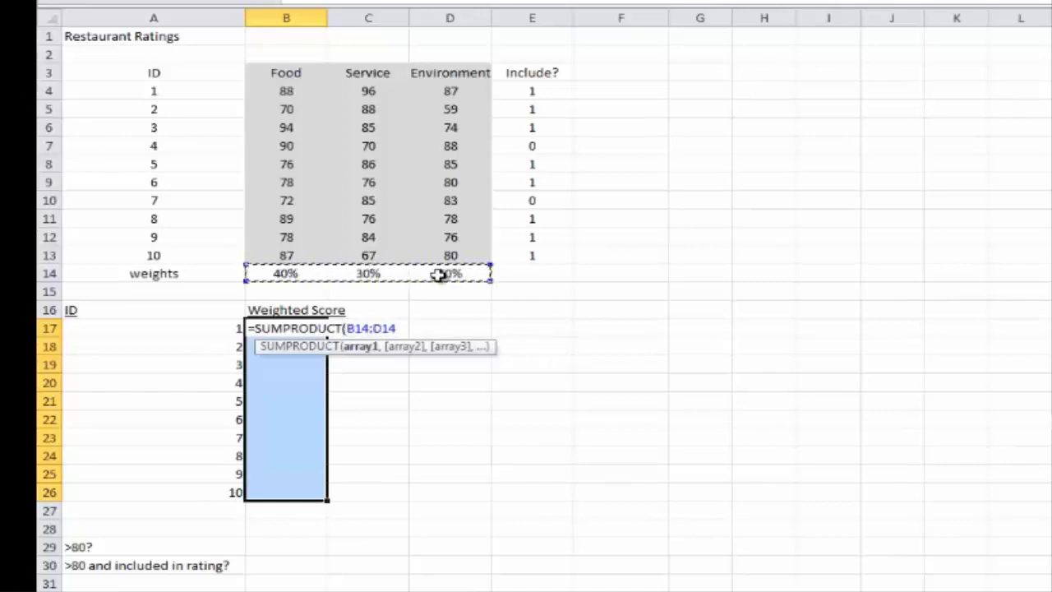
key("F4")
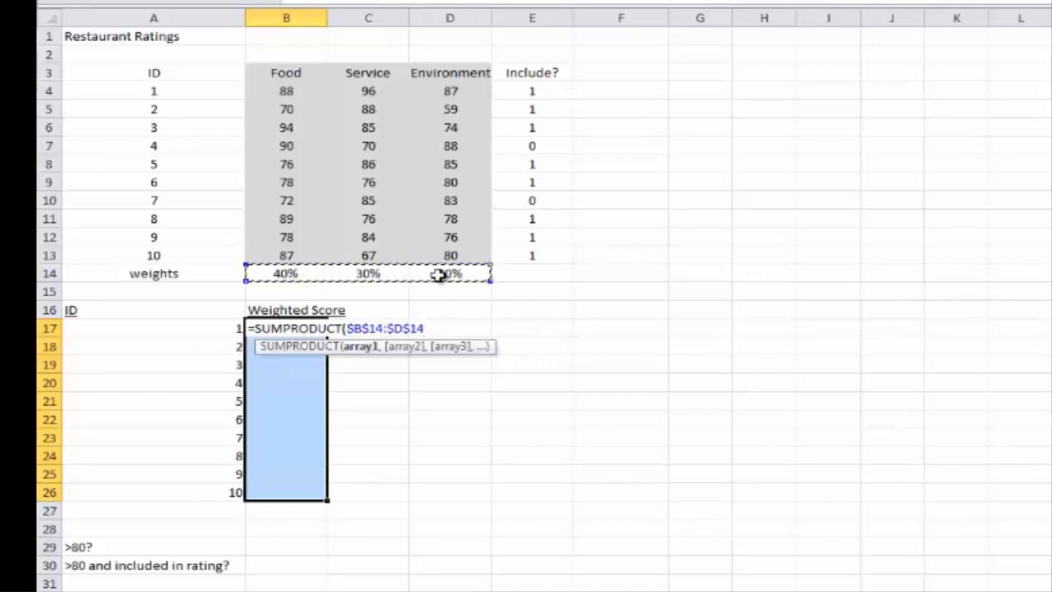
type(",")
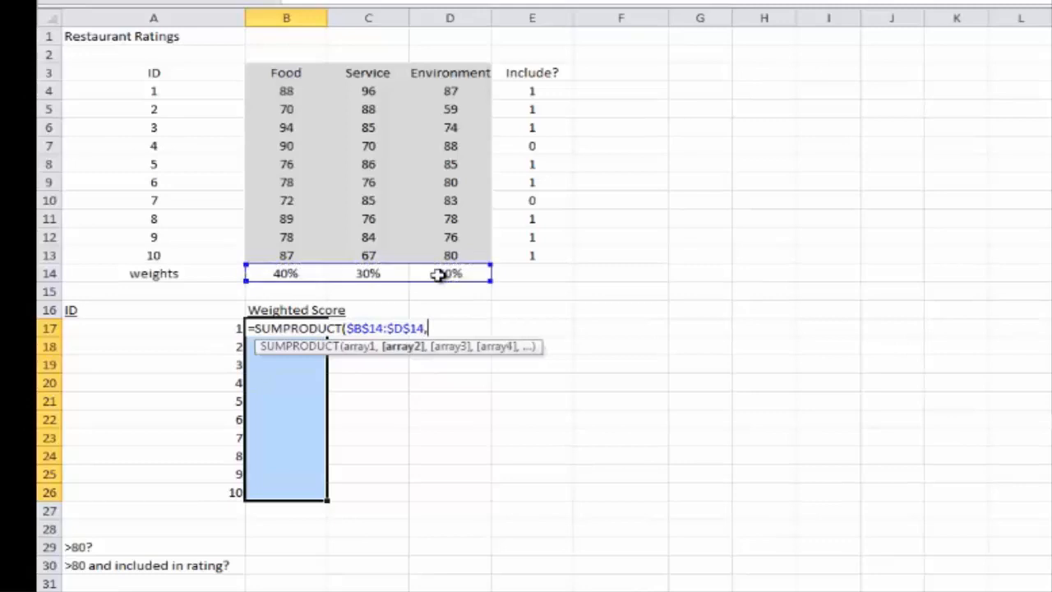
left_click_drag(287, 94, 450, 91)
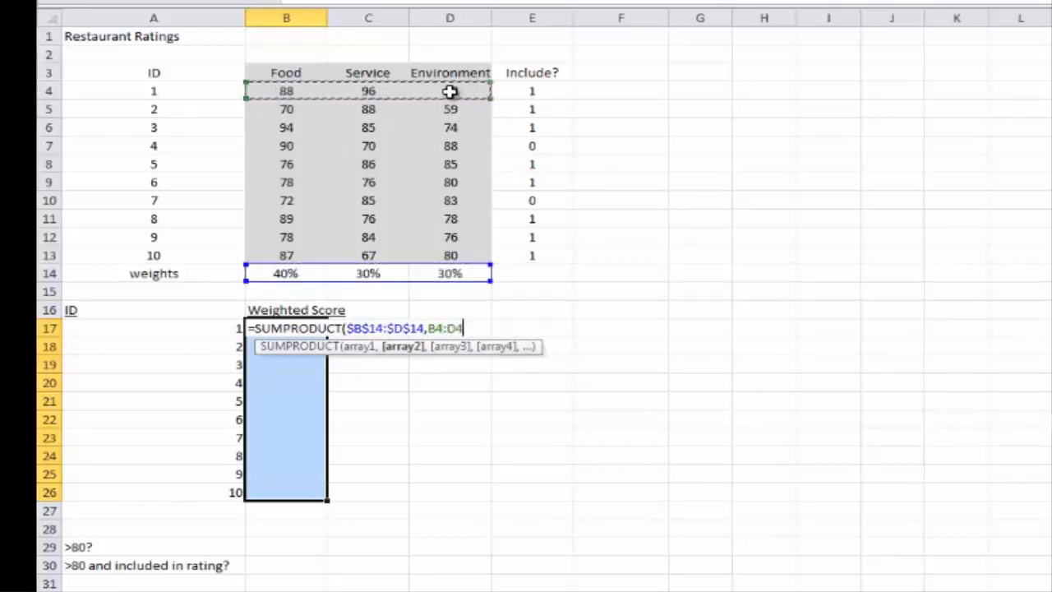
type(")")
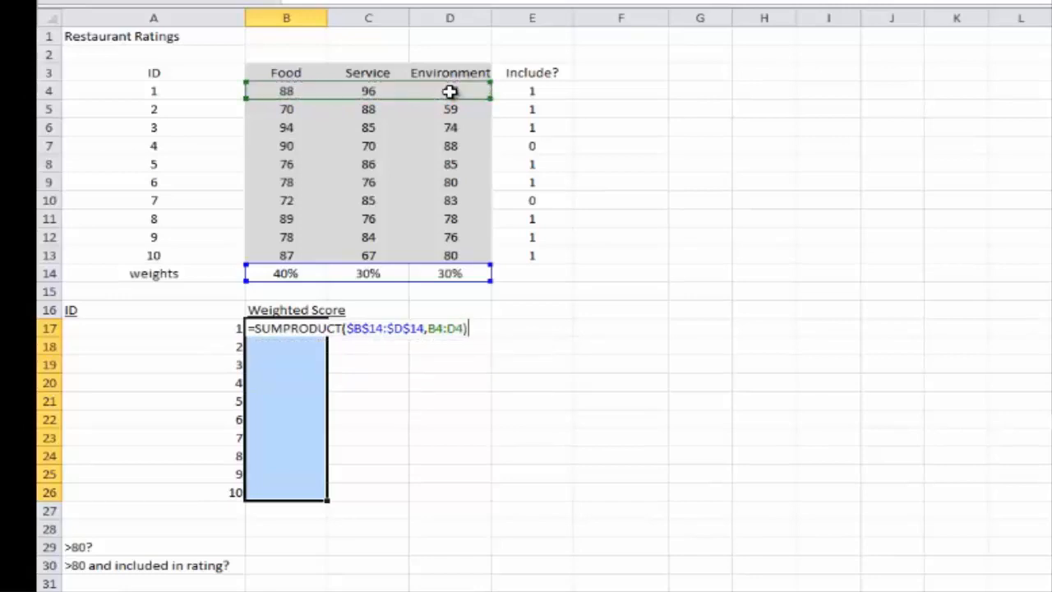
key("ctrl+Return")
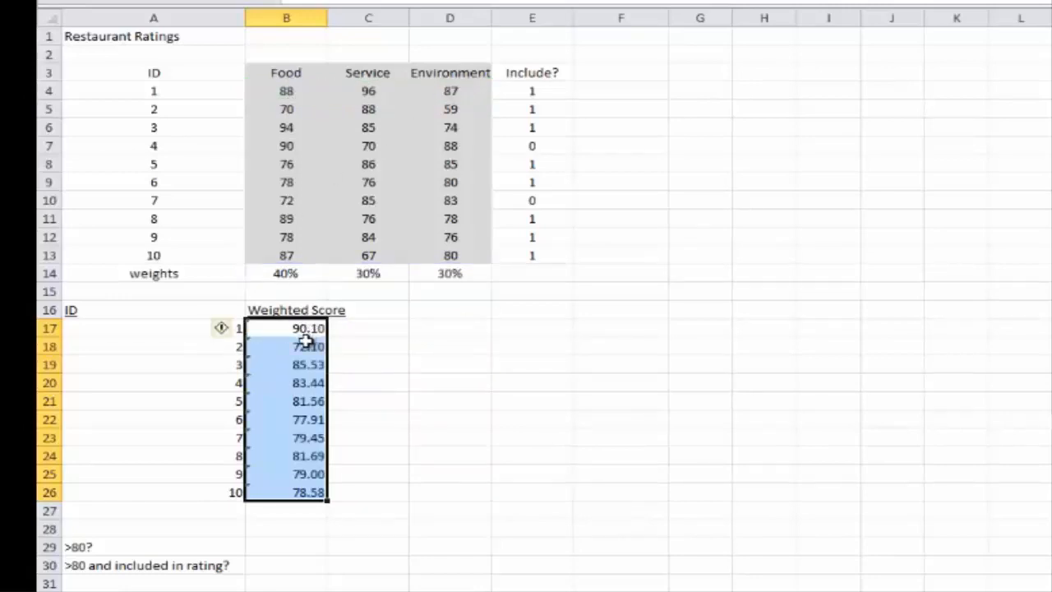
Count the weighted scores above 80 in B29 with =COUNTIF(B17:B26,">80"), and select B30.
left_click(285, 549)
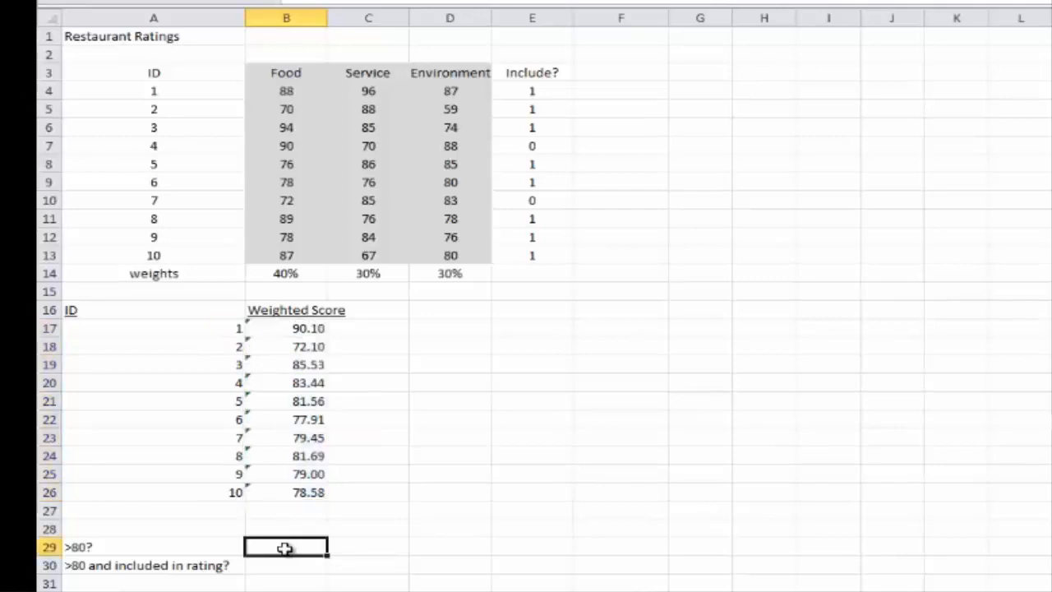
type("=")
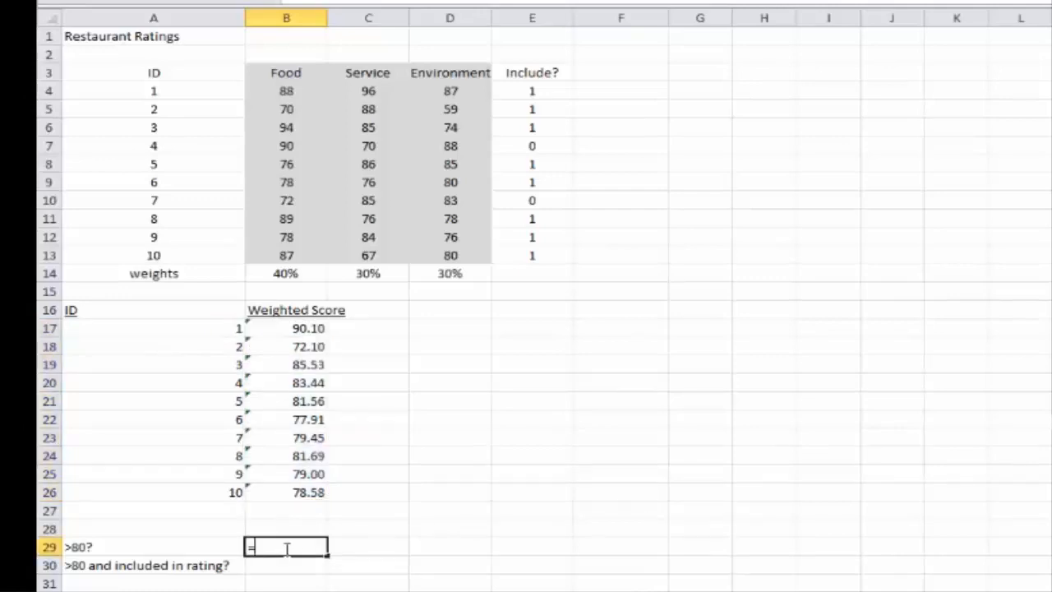
type("cou")
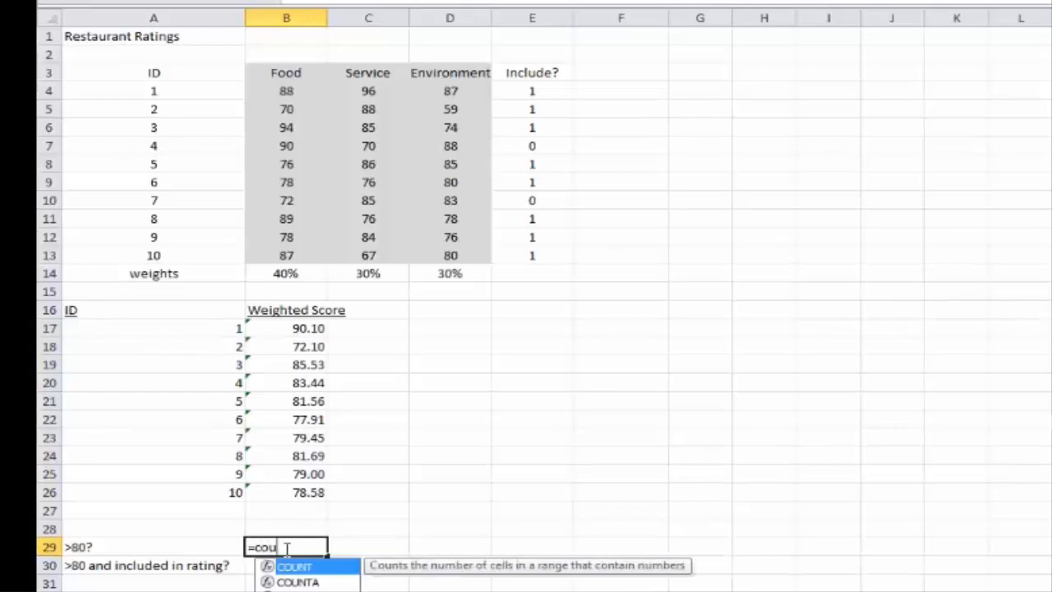
type("ntif(")
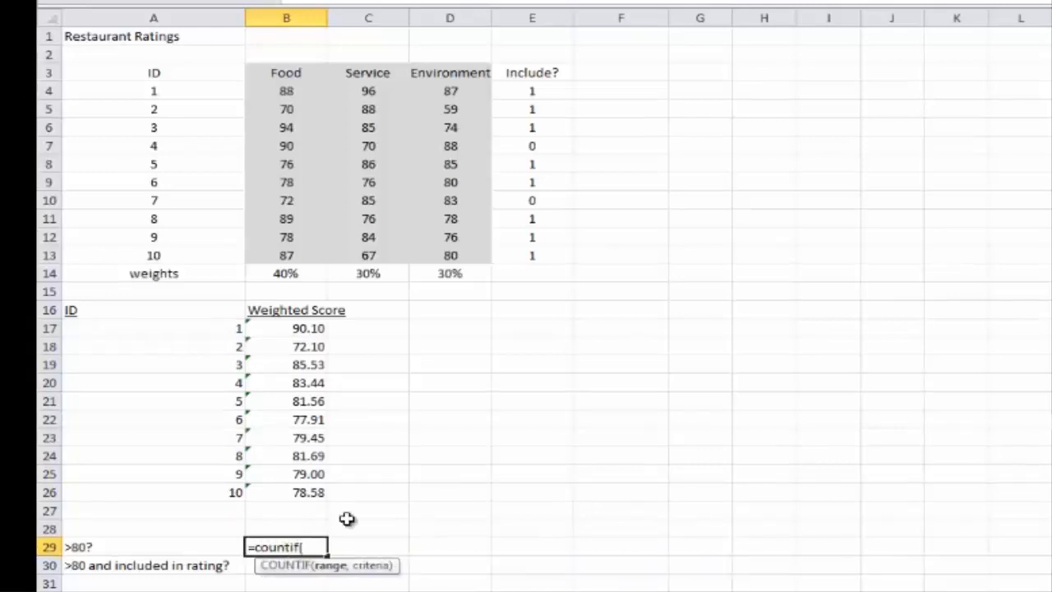
left_click_drag(312, 329, 313, 491)
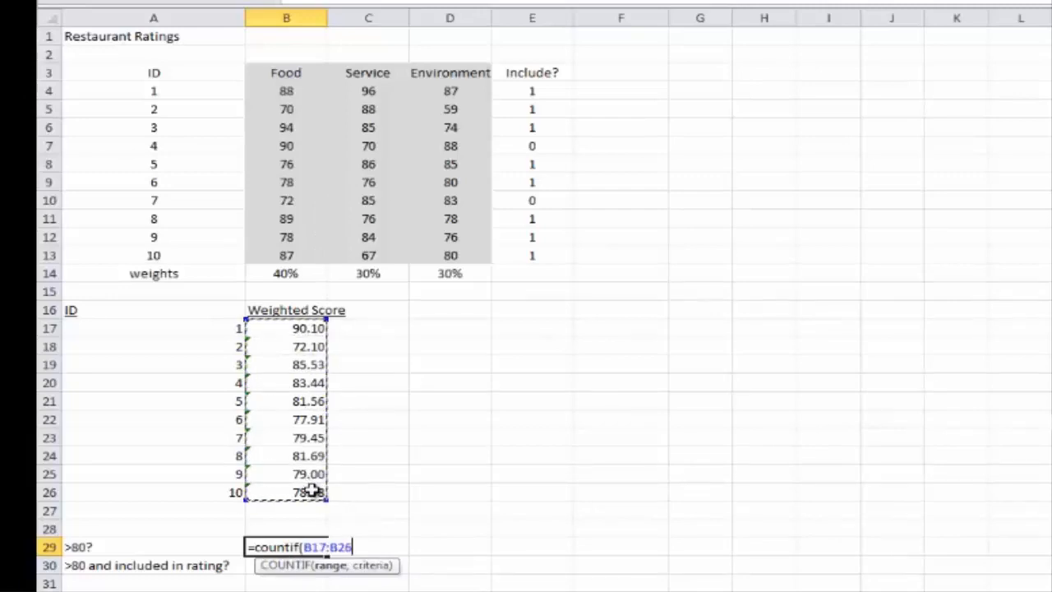
type(",\"")
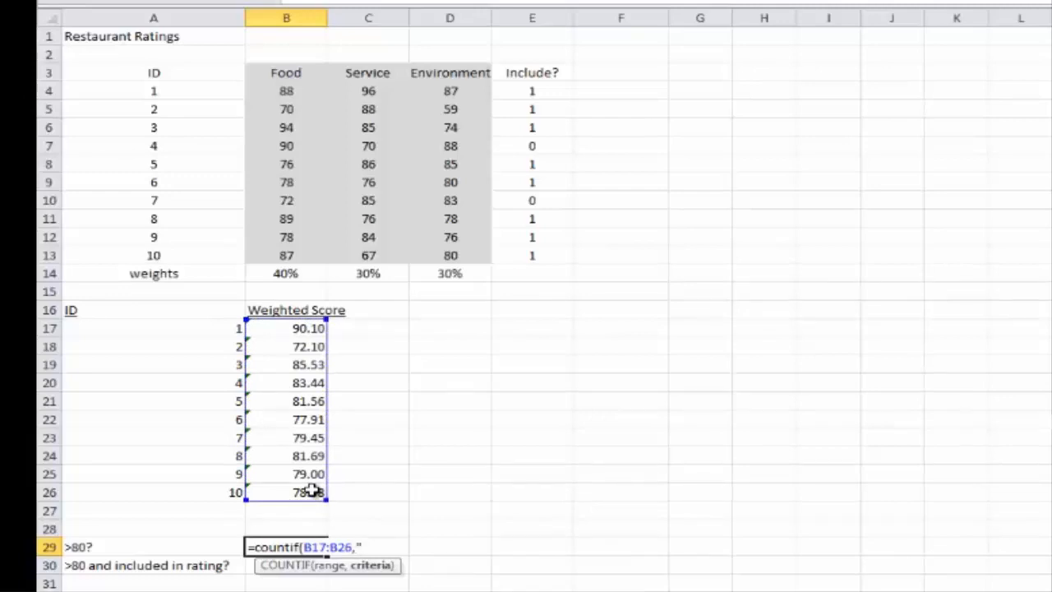
type(">80\")")
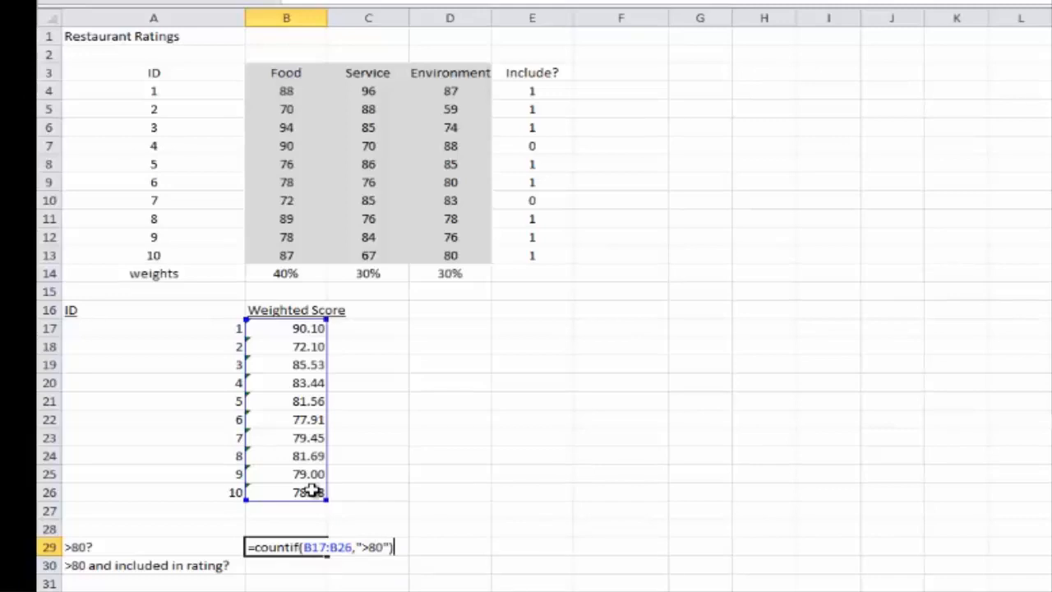
key("Return")
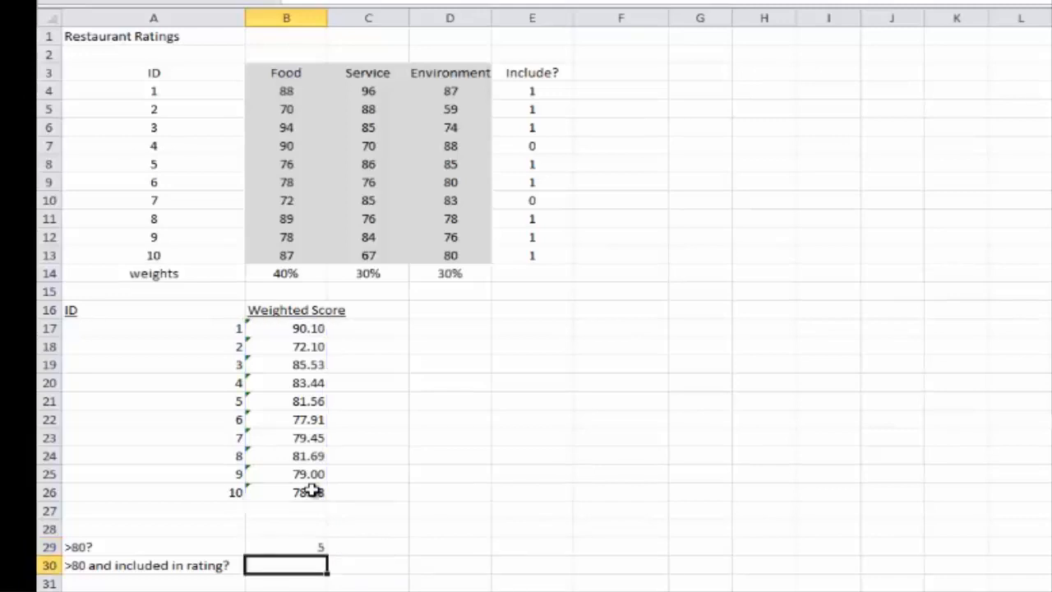
left_click(321, 547)
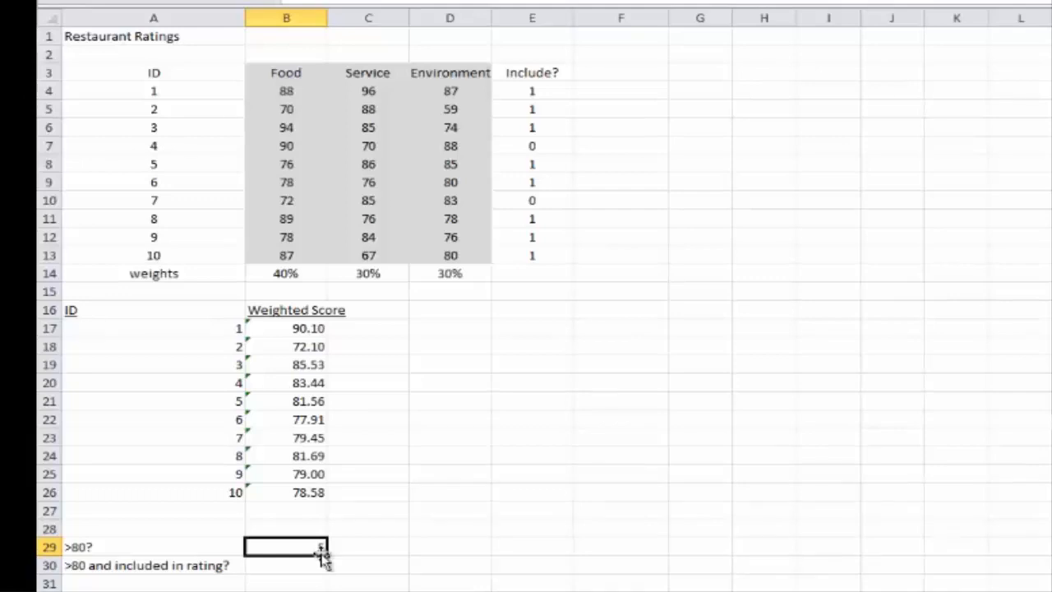
left_click(276, 569)
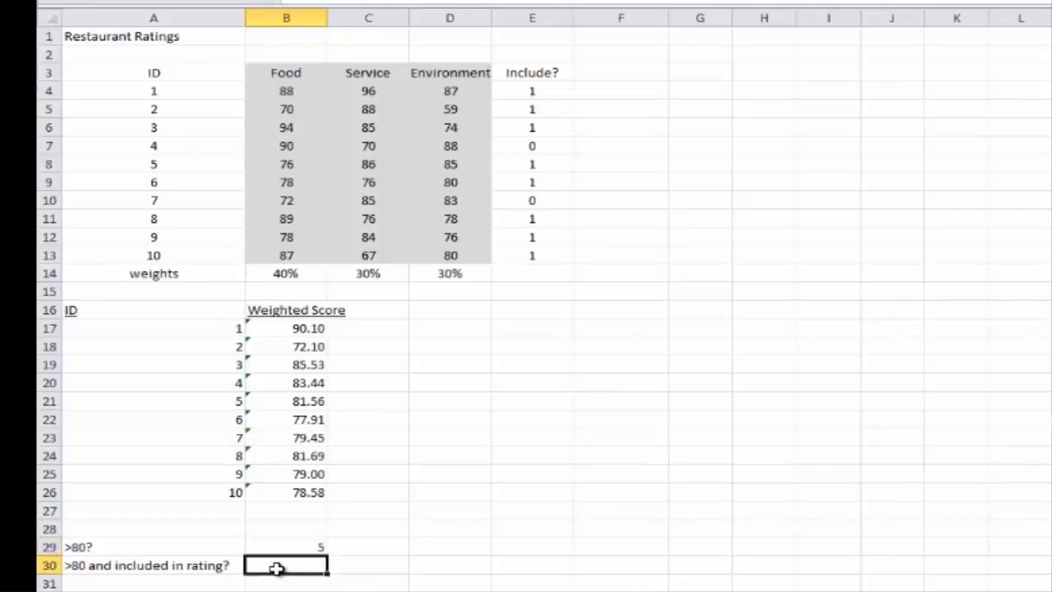
Count the included restaurants scoring above 80 in B30 with =SUMIF(B17:B26,">80",E4:E13).
type("=s")
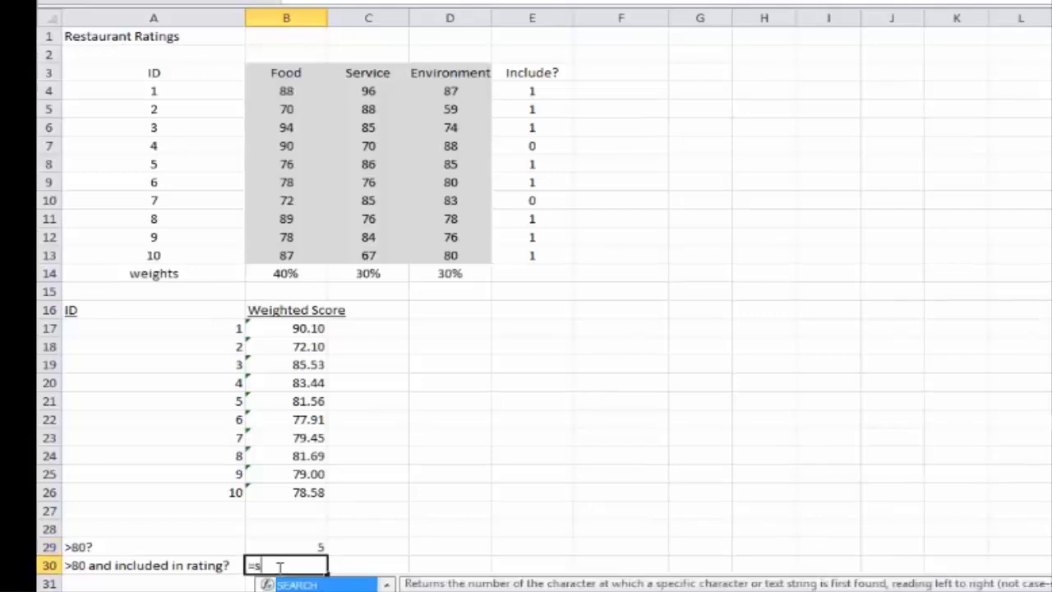
type("umif")
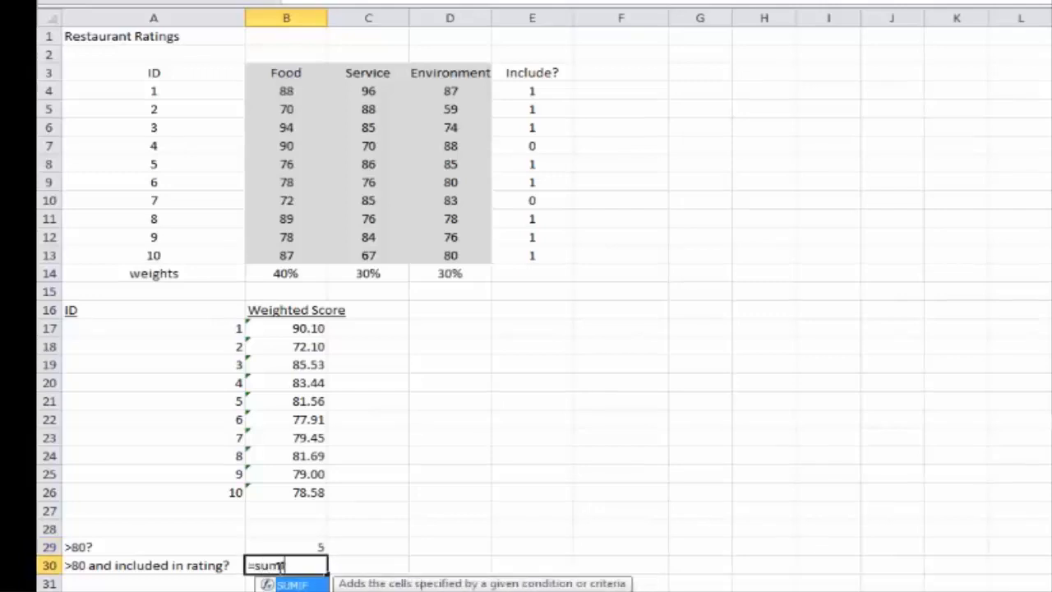
type("(")
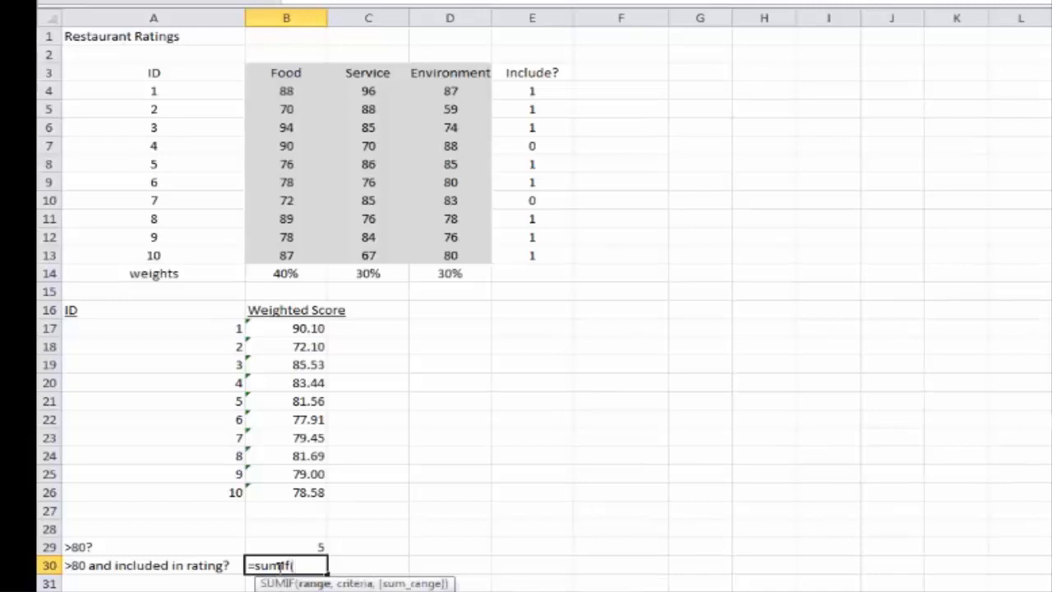
left_click_drag(294, 327, 326, 492)
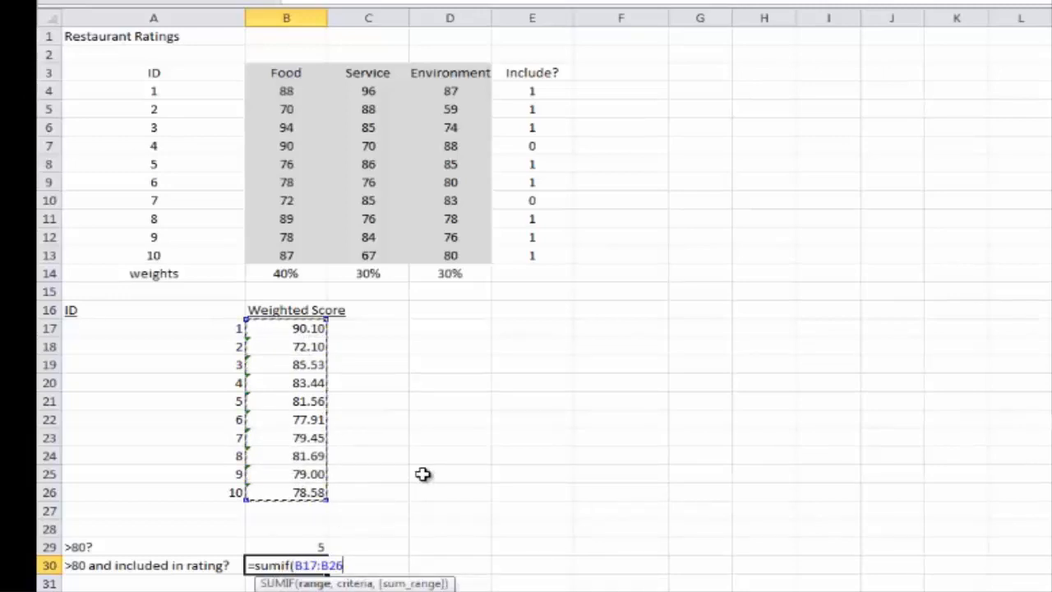
type(",\"")
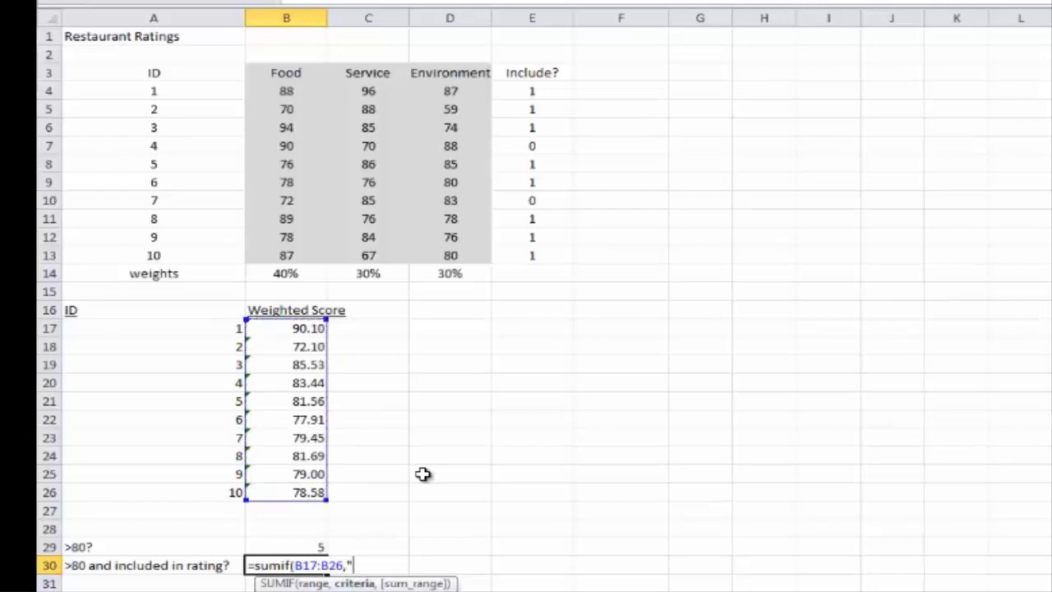
type(">80\",")
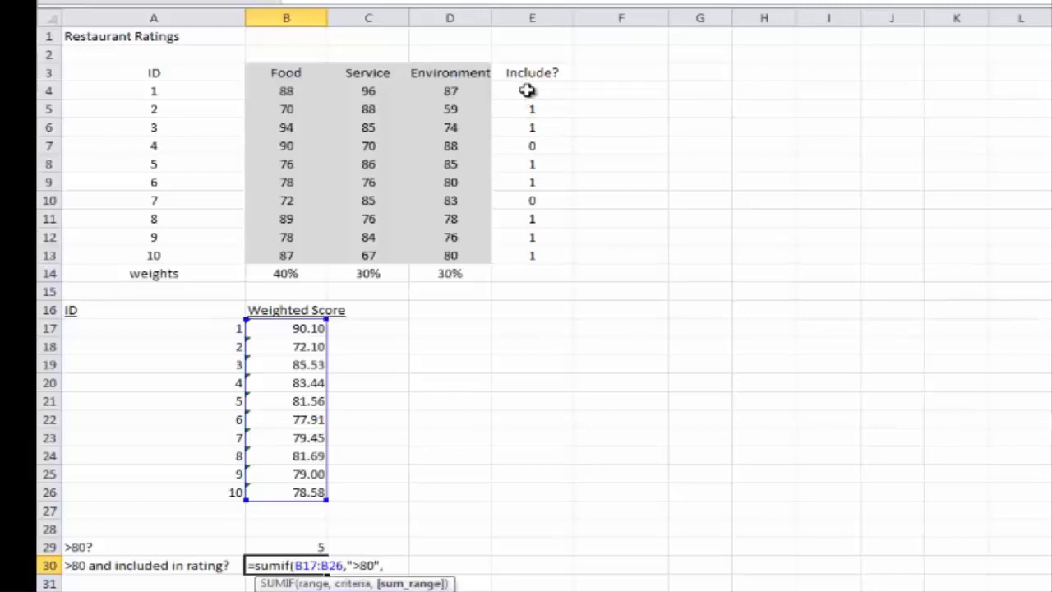
left_click_drag(527, 91, 540, 248)
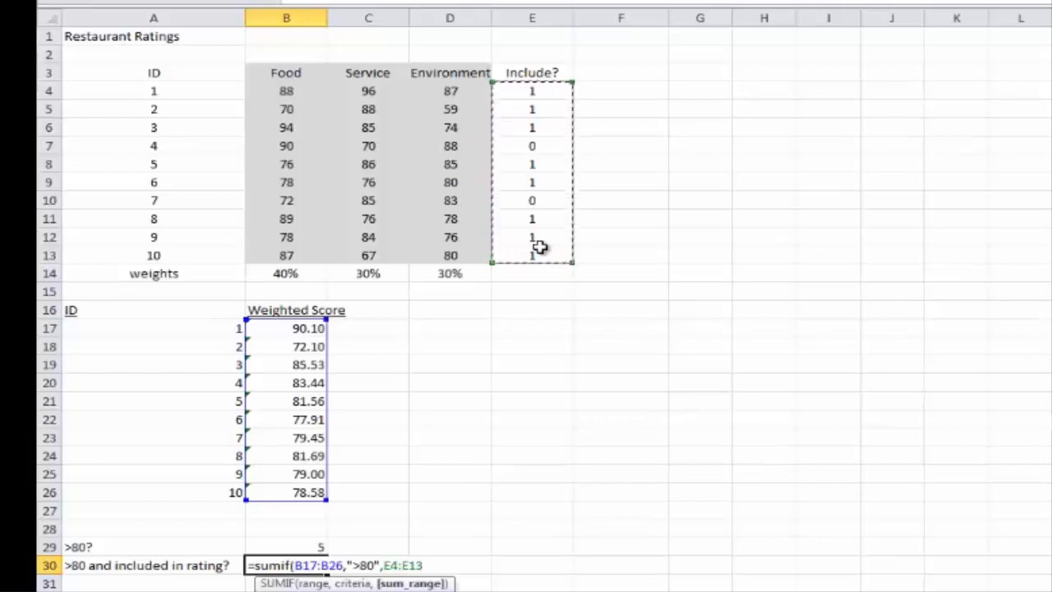
type(")")
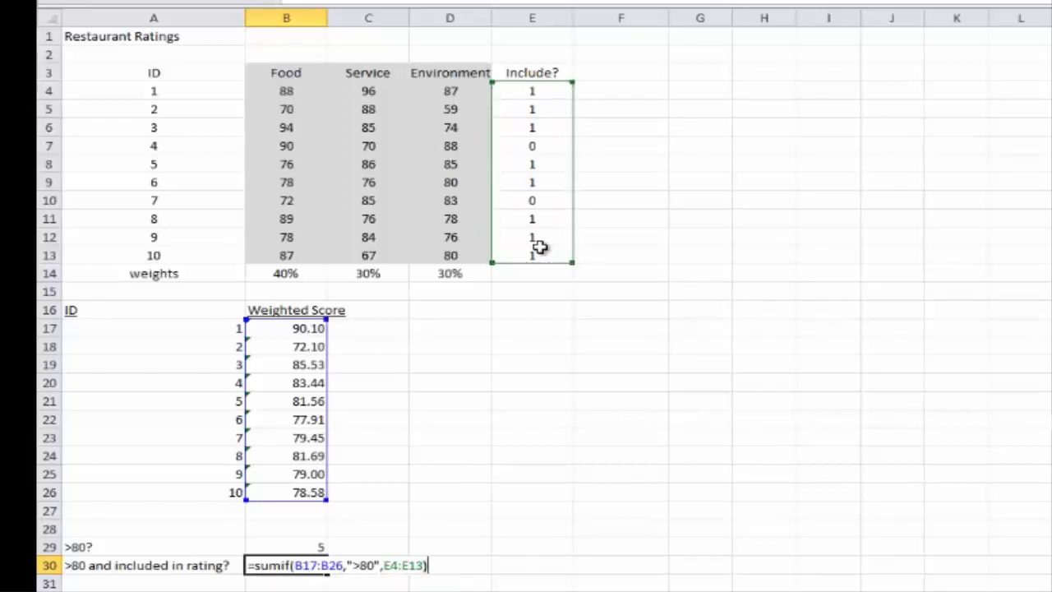
key("Return")
key("Up")
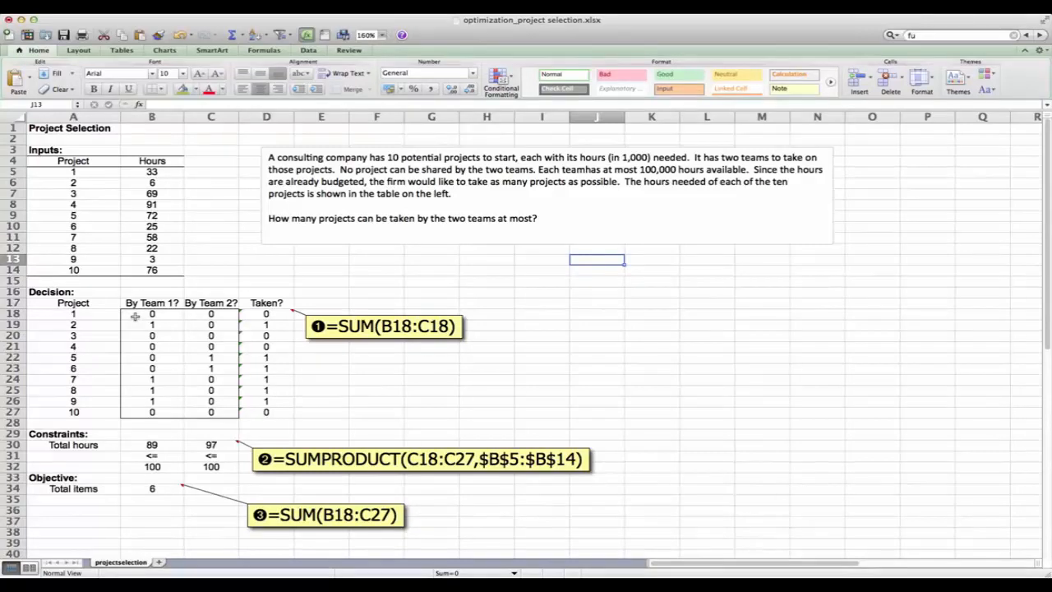
In the optimization_project selection workbook, examine the team assignment decision cells B18:C27, including the Team 1 entries for projects 1 and 2.
scroll(135, 317, "down", 2)
left_click_drag(152, 292, 196, 391)
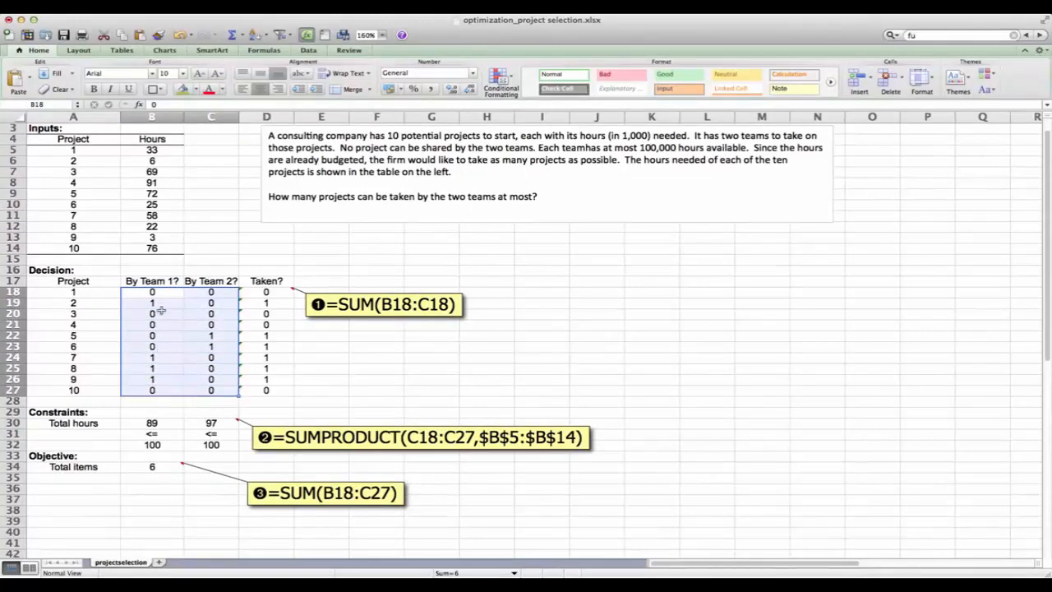
left_click_drag(159, 307, 154, 389)
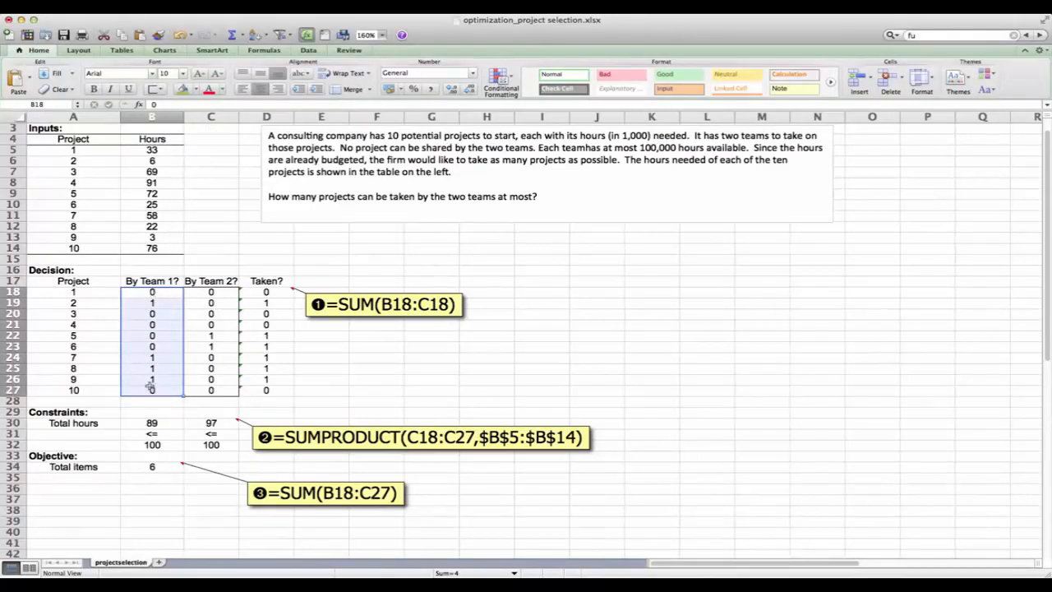
left_click(153, 293)
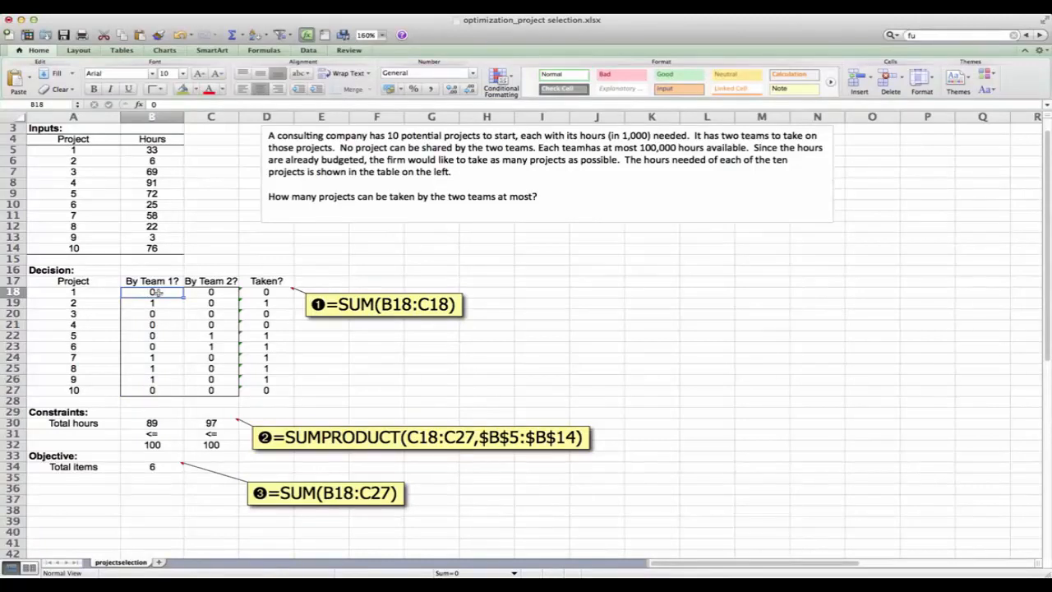
left_click(152, 303)
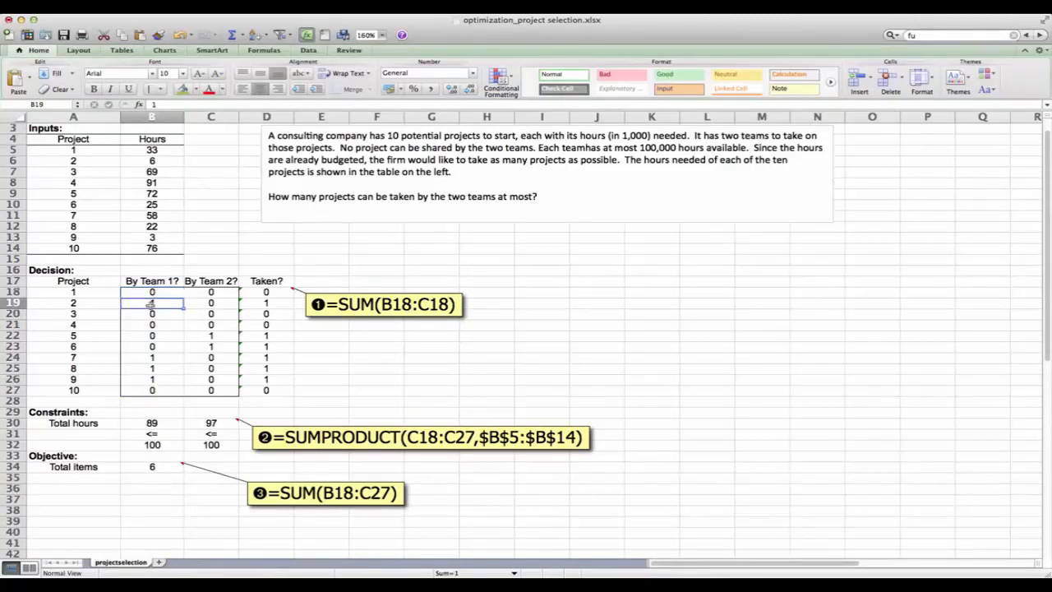
Examine the Taken? formulas in D18:D27 and the two team cells that the project 1 formula adds up.
left_click(267, 292)
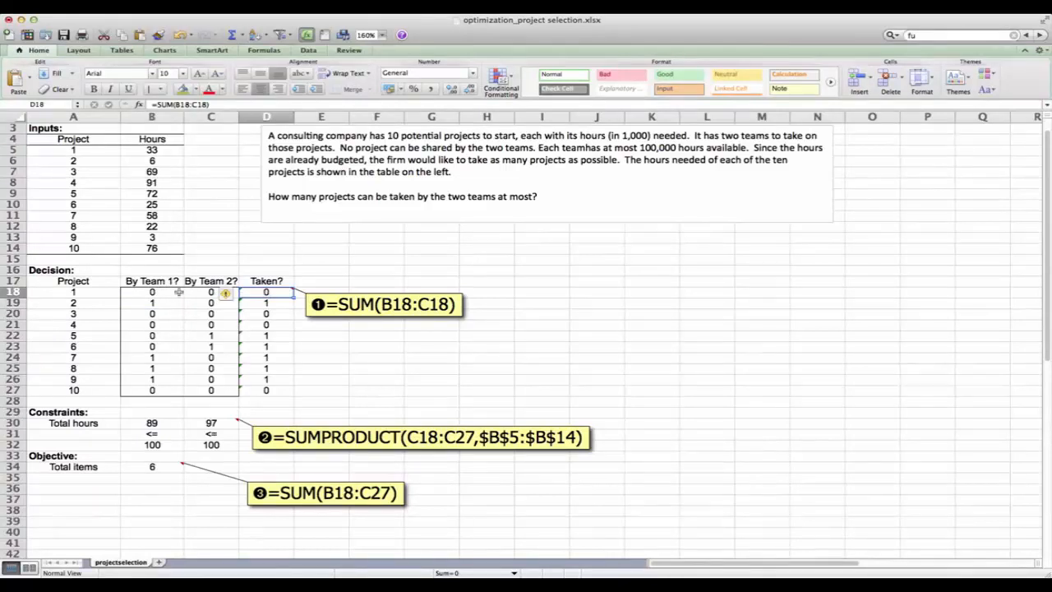
left_click_drag(156, 293, 212, 292)
left_click(264, 293)
left_click_drag(265, 293, 267, 390)
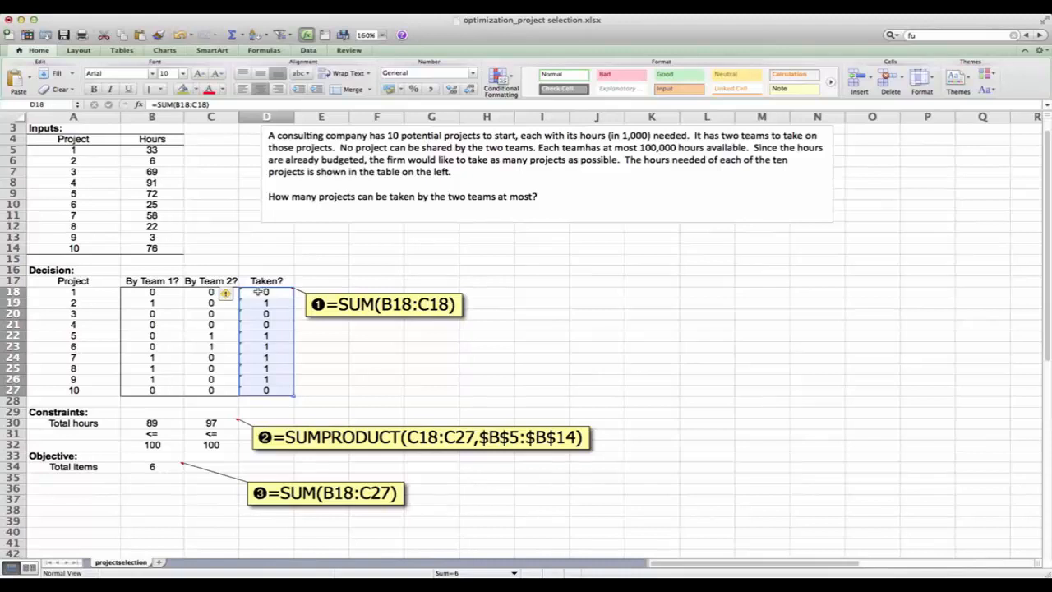
left_click(260, 292)
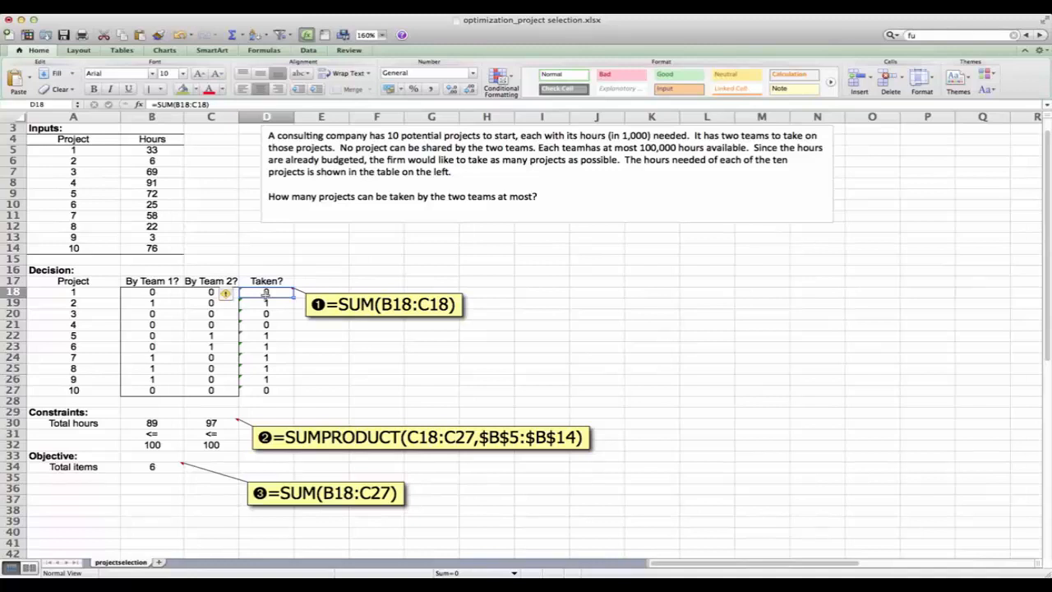
left_click(265, 302)
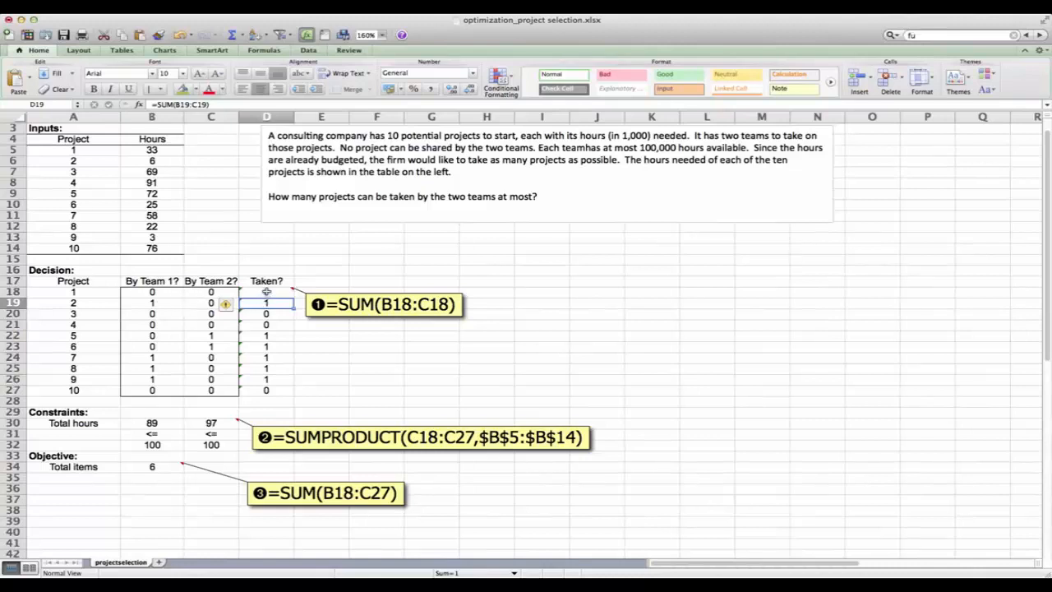
left_click_drag(266, 291, 267, 389)
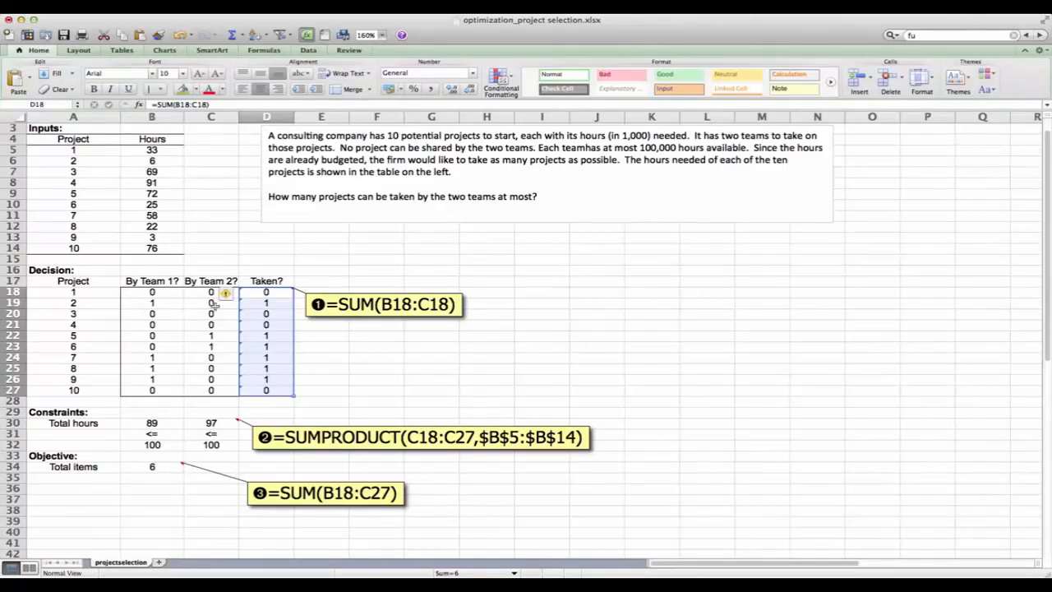
Inspect the SUMPRODUCT formula for Team 1's total hours in B30 and the ranges it references.
scroll(219, 304, "down", 1)
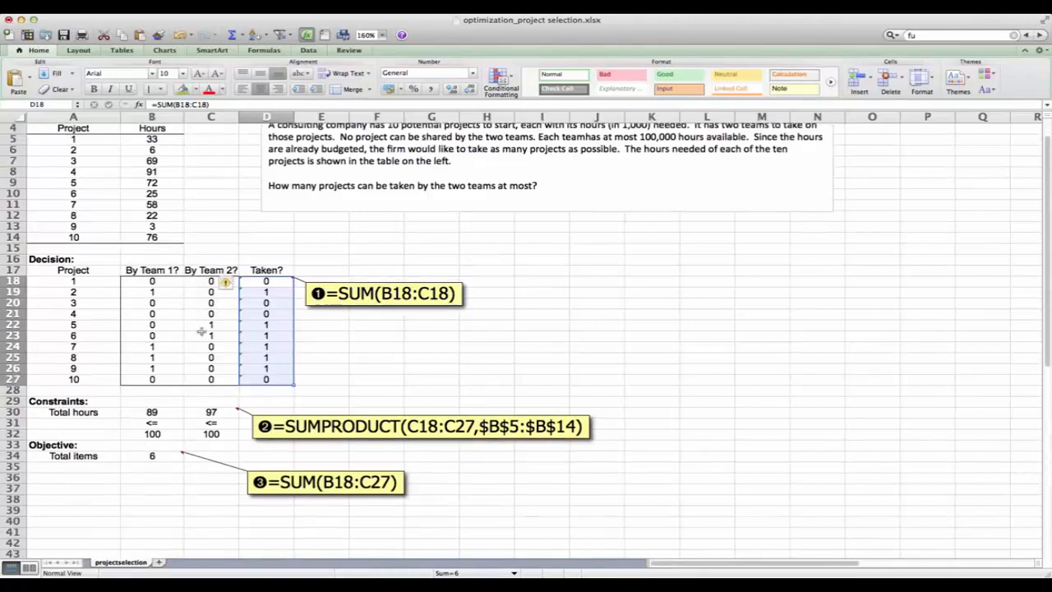
left_click(161, 411)
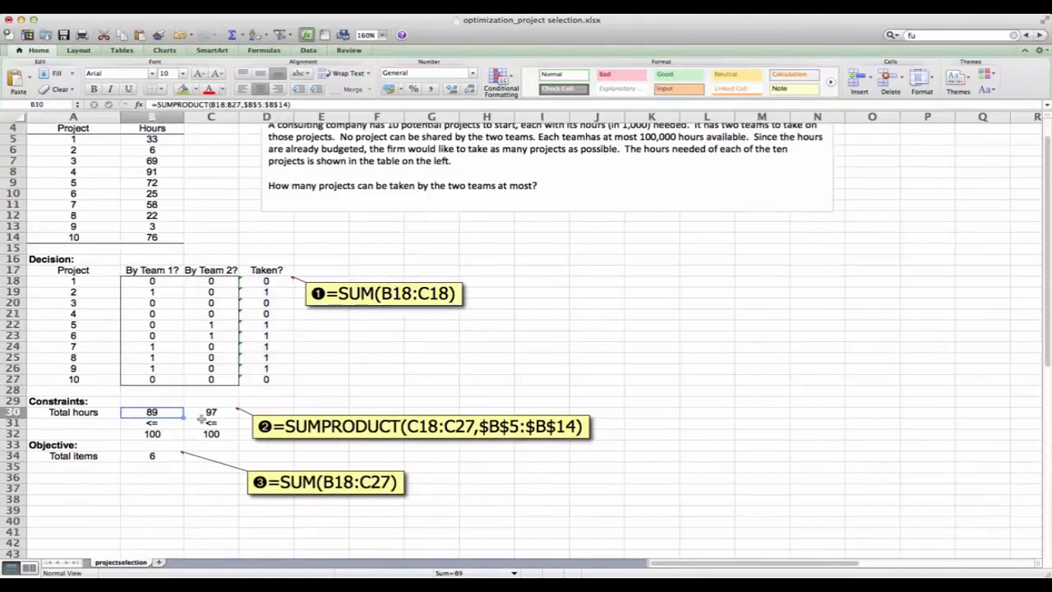
scroll(194, 428, "up", 2)
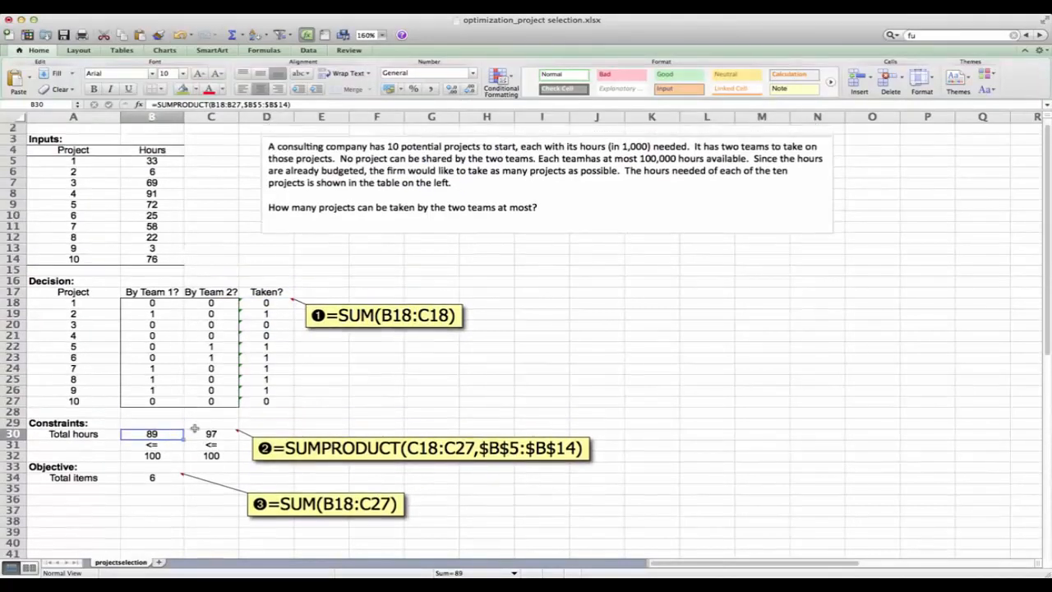
left_click(221, 104)
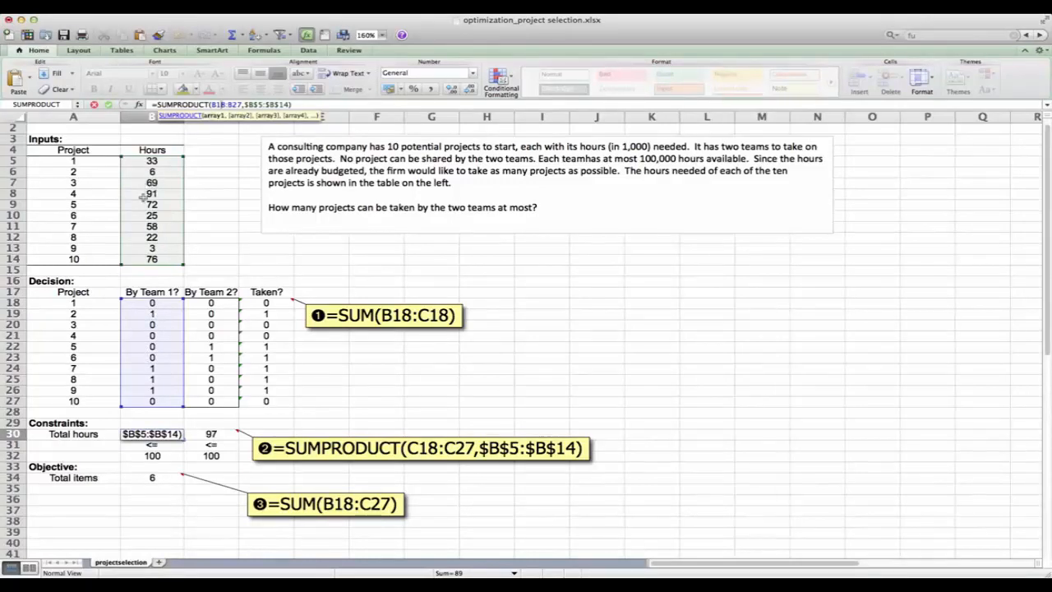
key("Return")
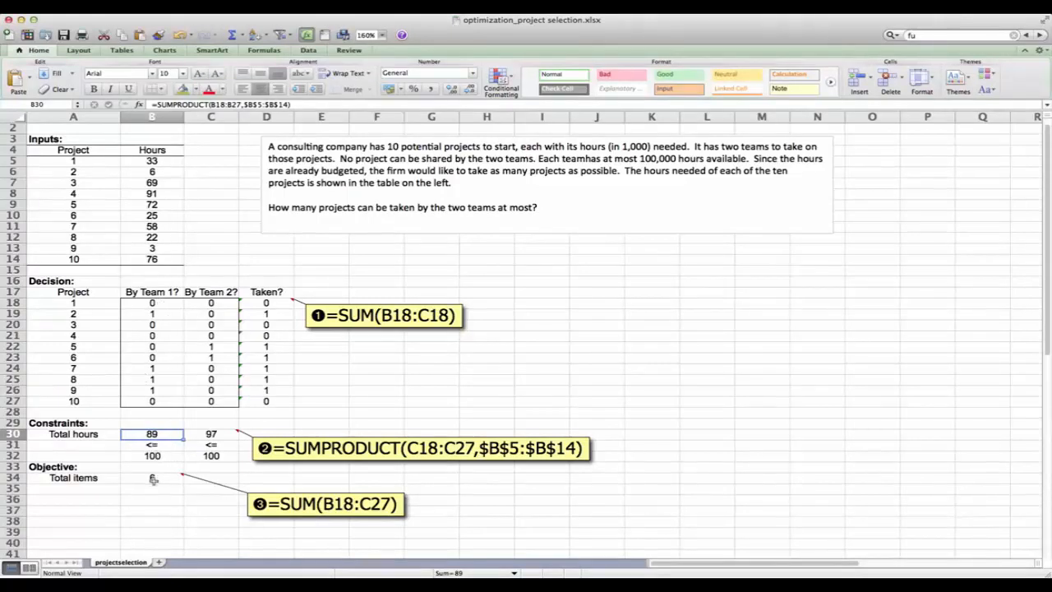
Inspect the SUM formula for the total items objective in B34 and the range it references.
left_click(153, 479)
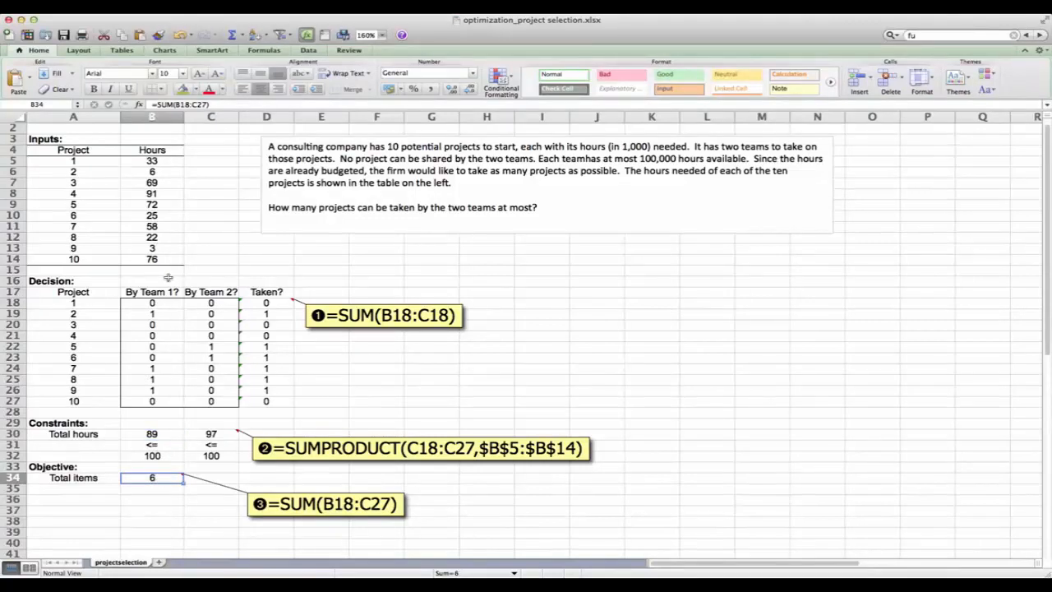
left_click(187, 104)
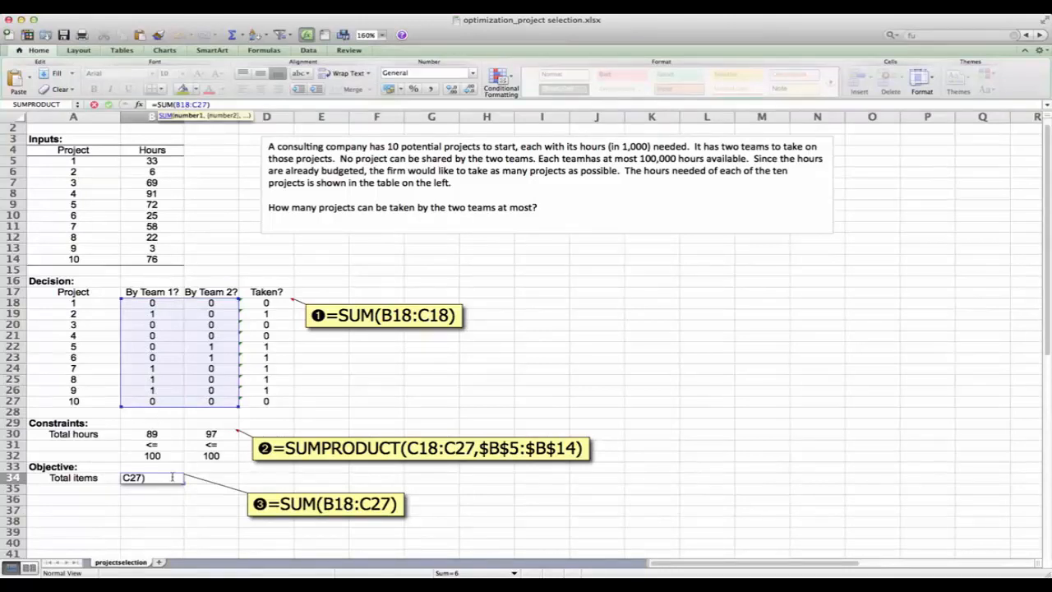
key("Return")
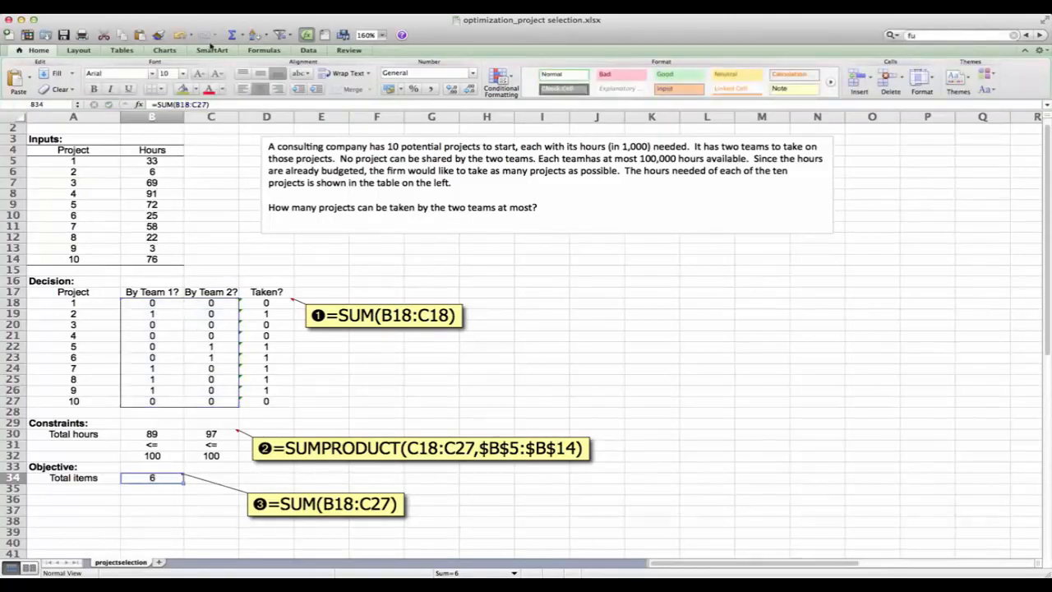
Open the Solver parameters and move the dialog over to review the objective and changing variable cells.
left_click(242, 10)
left_click(253, 227)
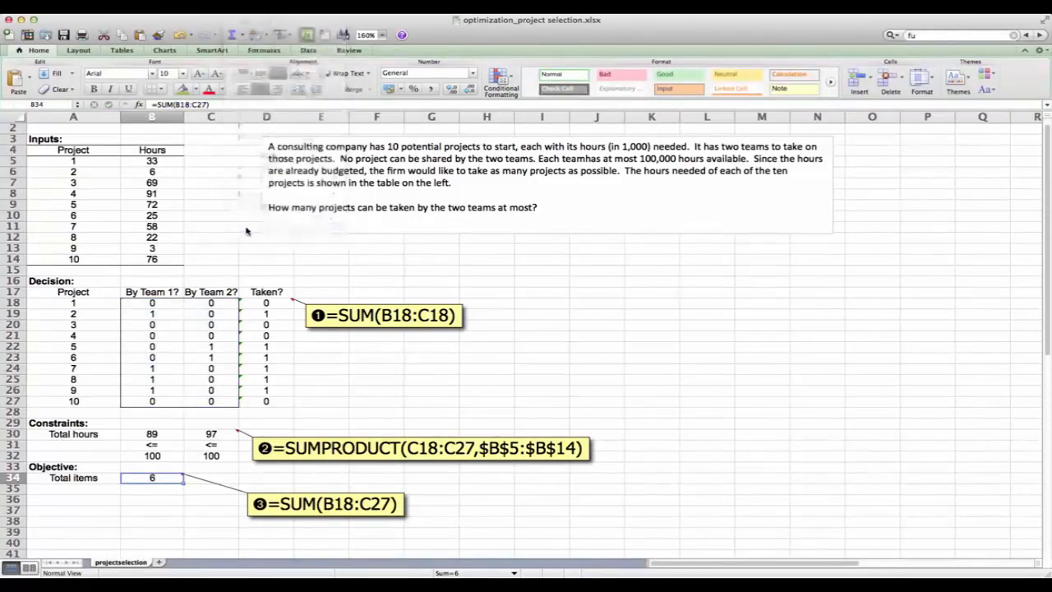
left_click_drag(483, 109, 378, 152)
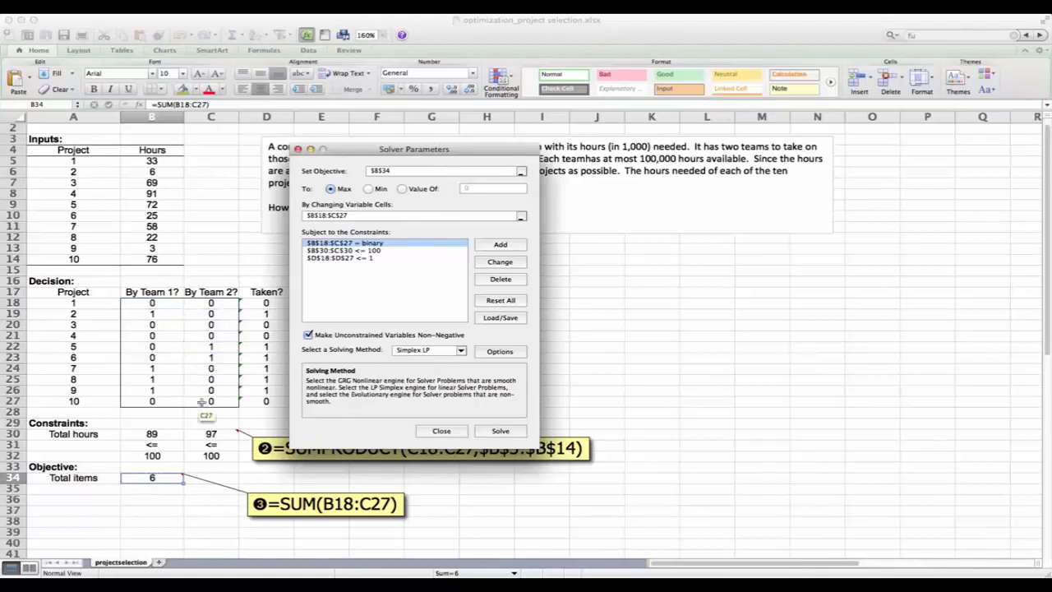
Reapply the bin type to the $B$18:$C$27 Solver constraint, and review the total hours and Taken? constraints.
left_click(365, 245)
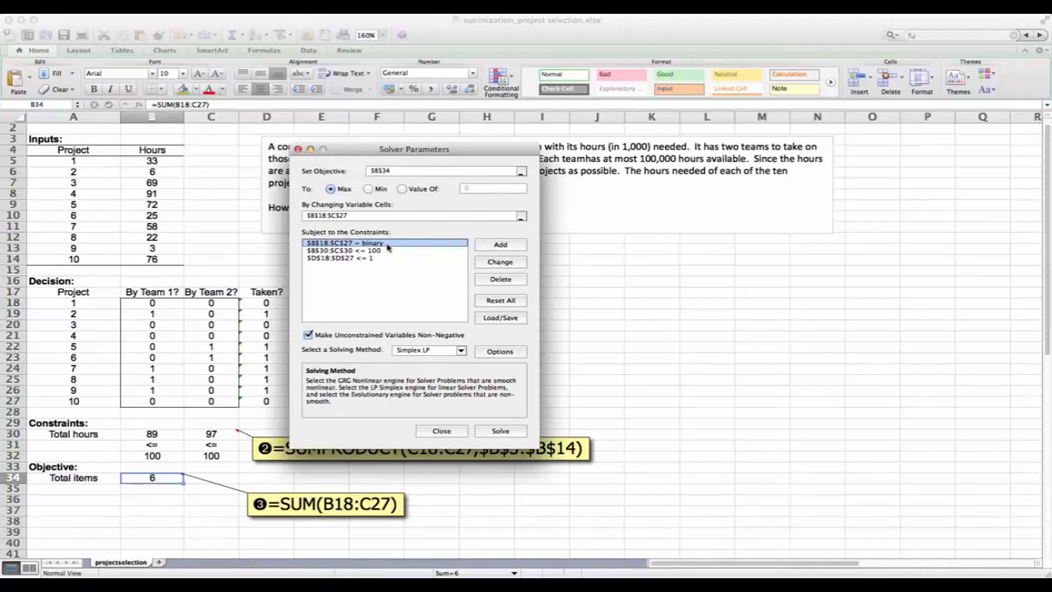
left_click(499, 262)
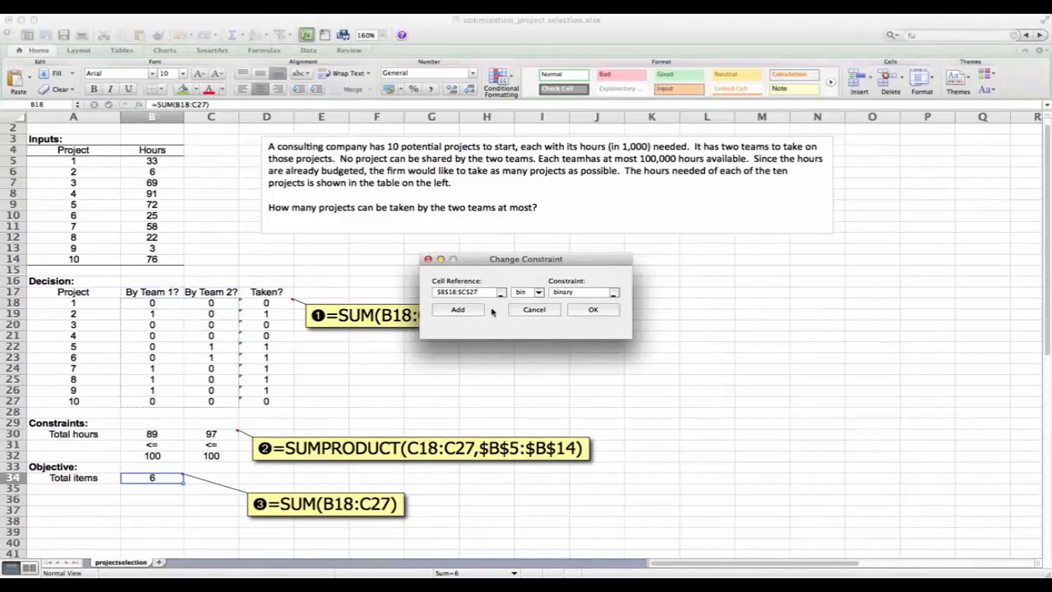
left_click(539, 294)
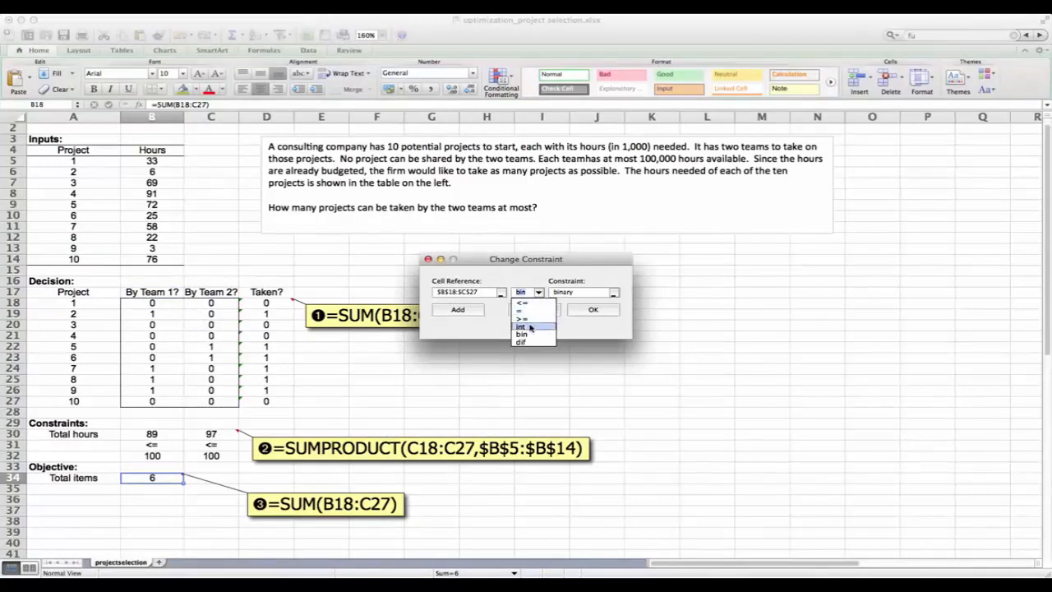
left_click(530, 335)
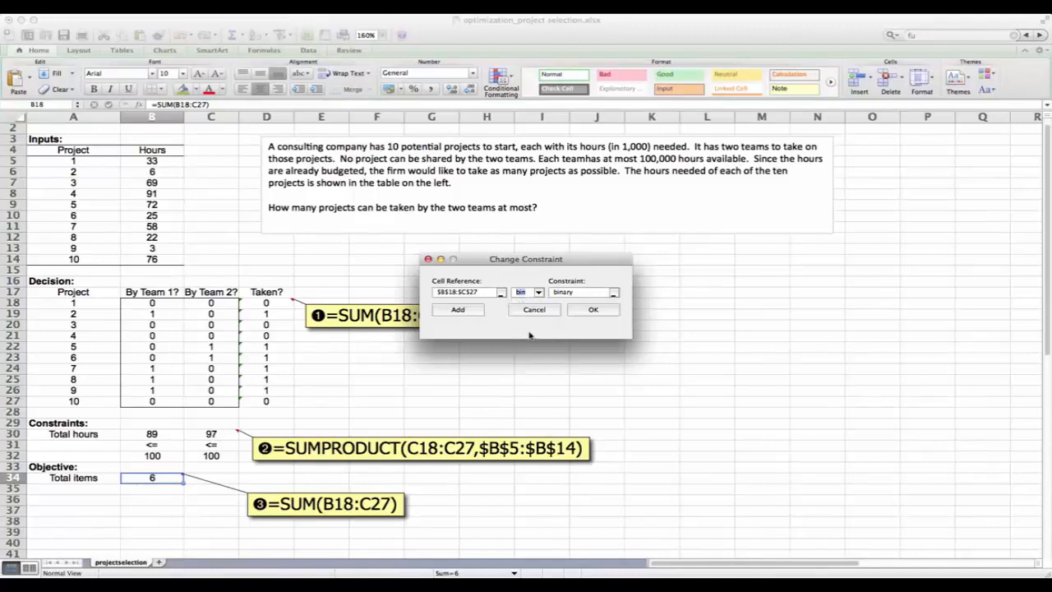
left_click(592, 310)
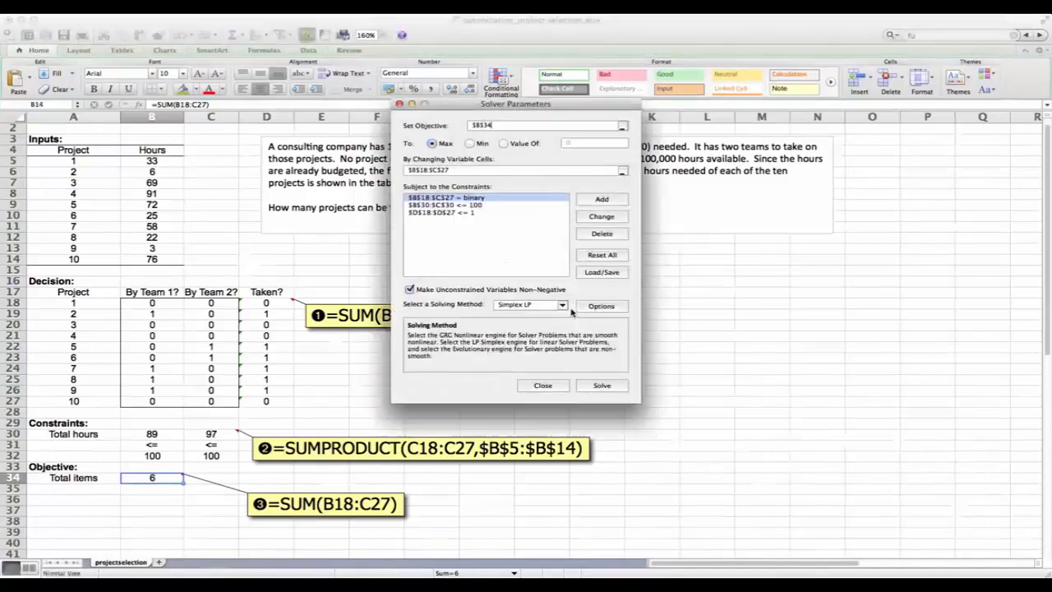
left_click(452, 205)
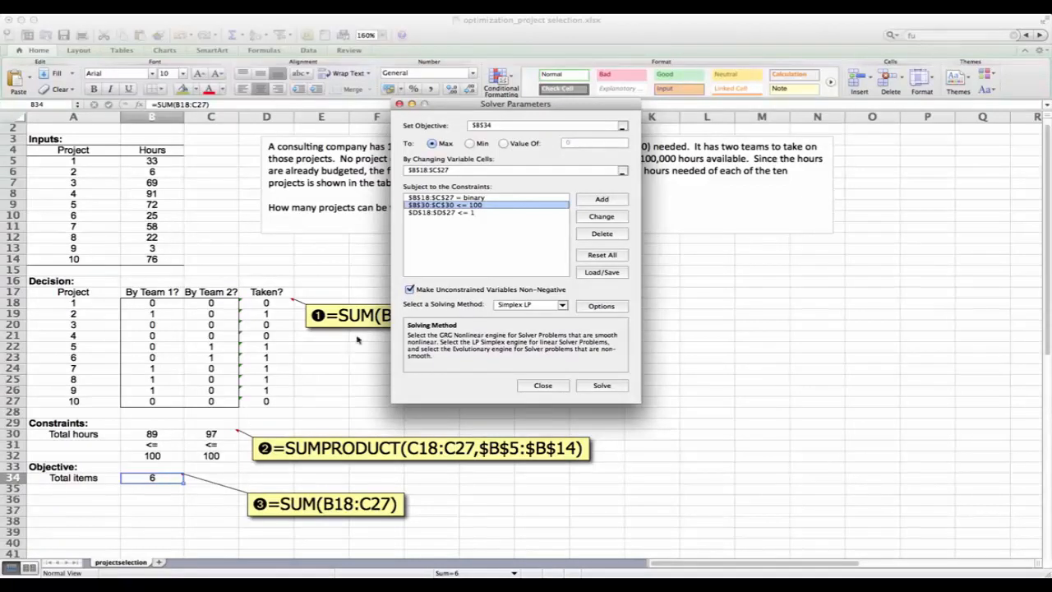
left_click(446, 214)
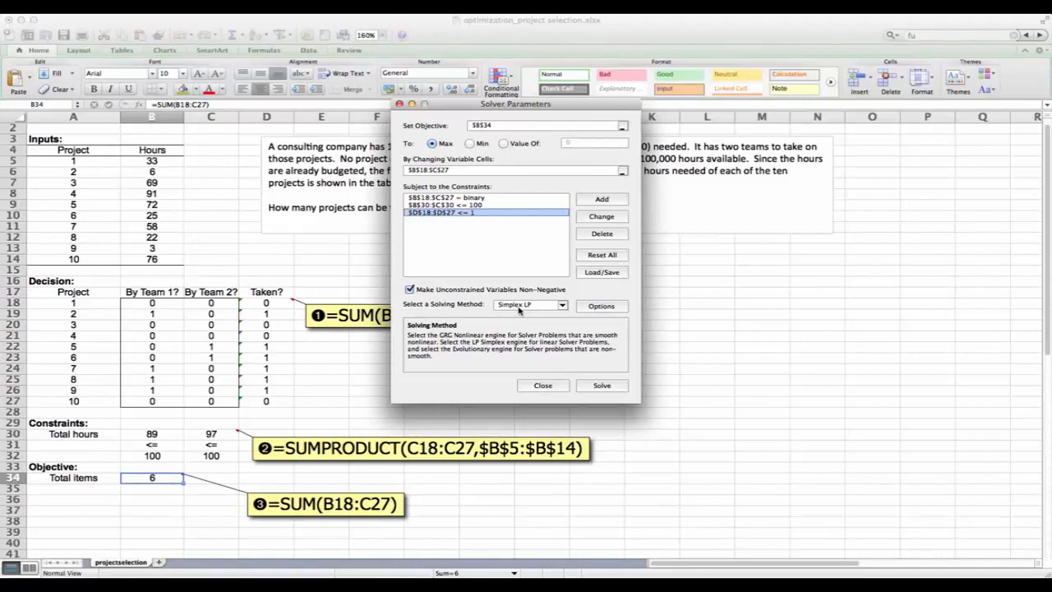
Solve the project selection model with the Simplex LP method and keep the Solver solution.
left_click(556, 309)
left_click(555, 309)
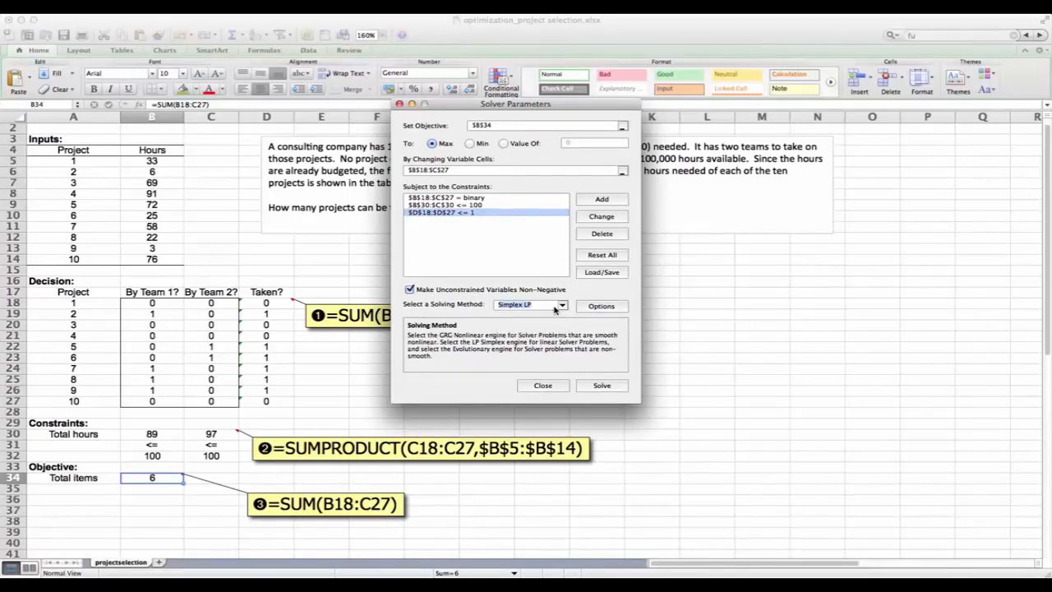
left_click(602, 386)
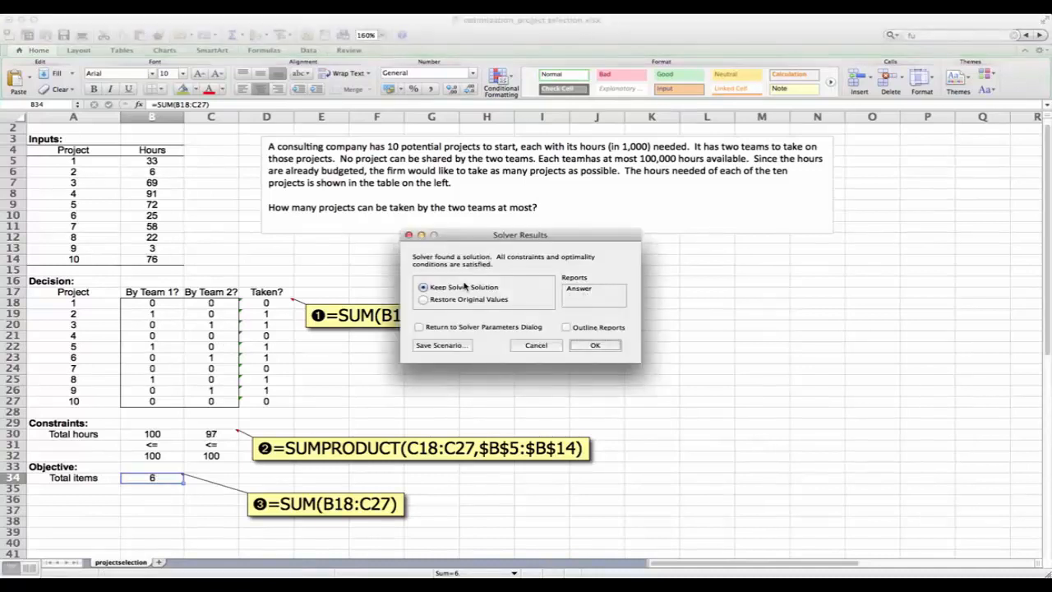
left_click(595, 345)
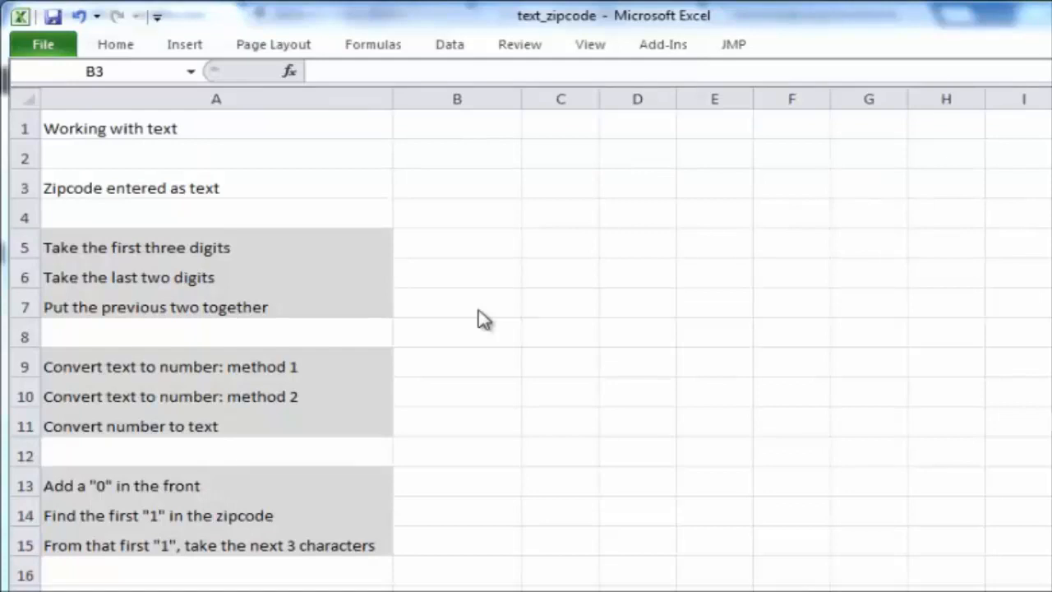
In the text_zipcode workbook, enter the zipcode 01778 as text in B3 using a leading apostrophe.
left_click(460, 185)
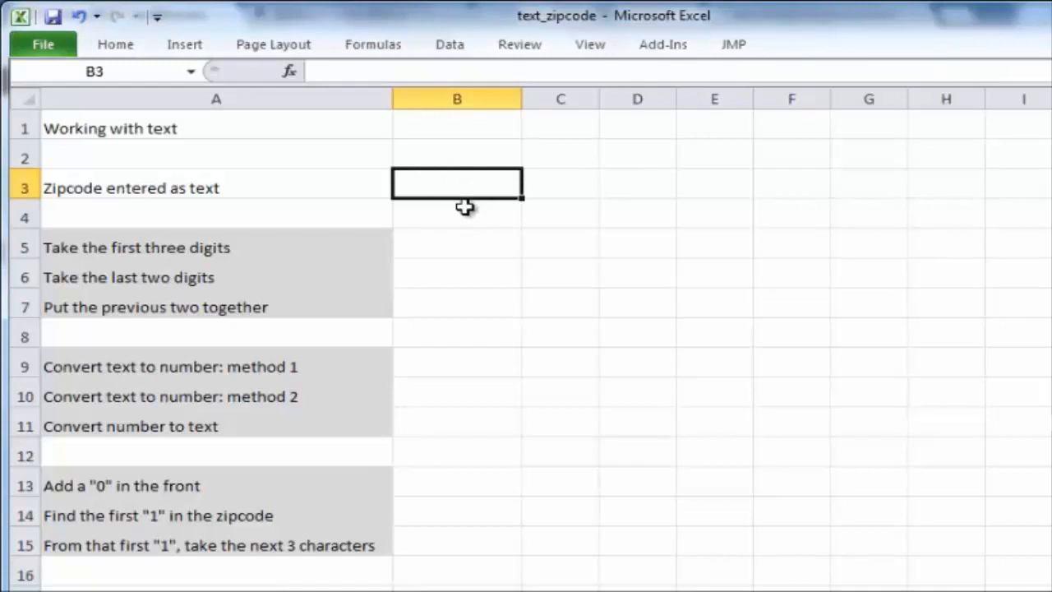
type("'")
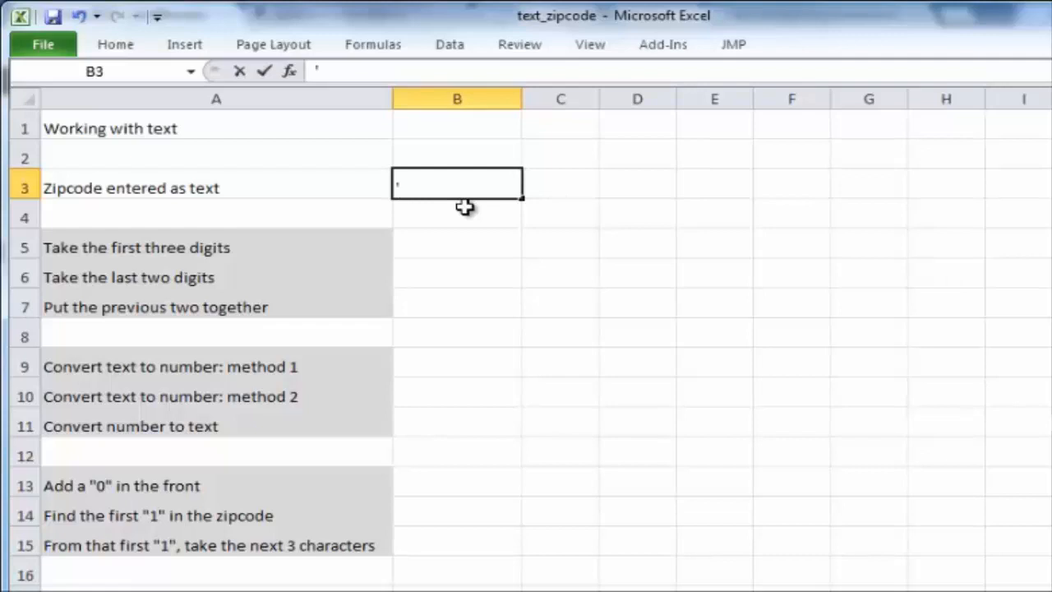
type("01778")
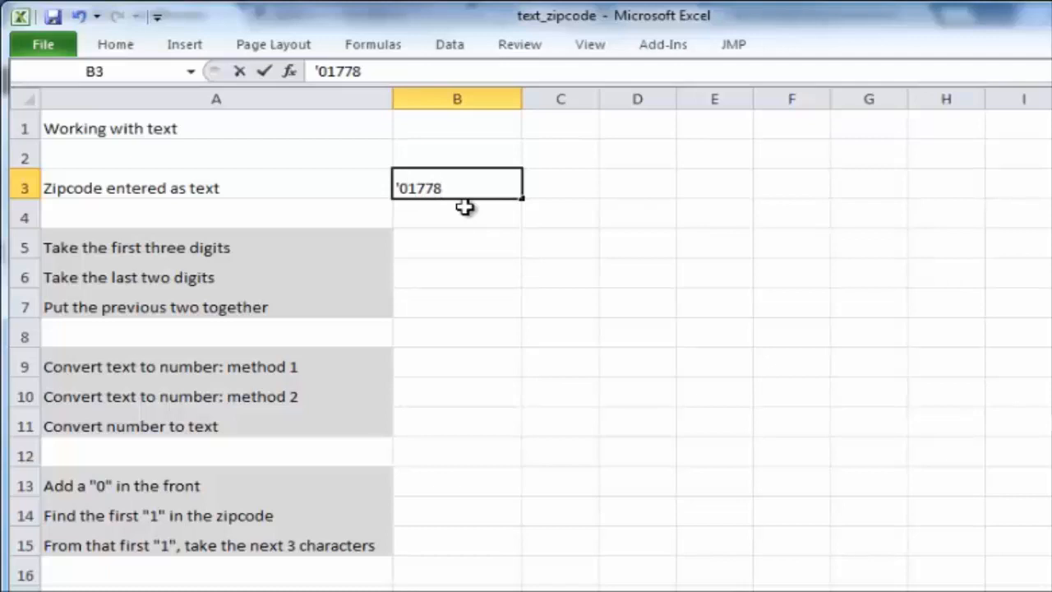
key("Return")
Extract the first three digits of the zipcode in B5 with =LEFT(B3,3).
key("Down")
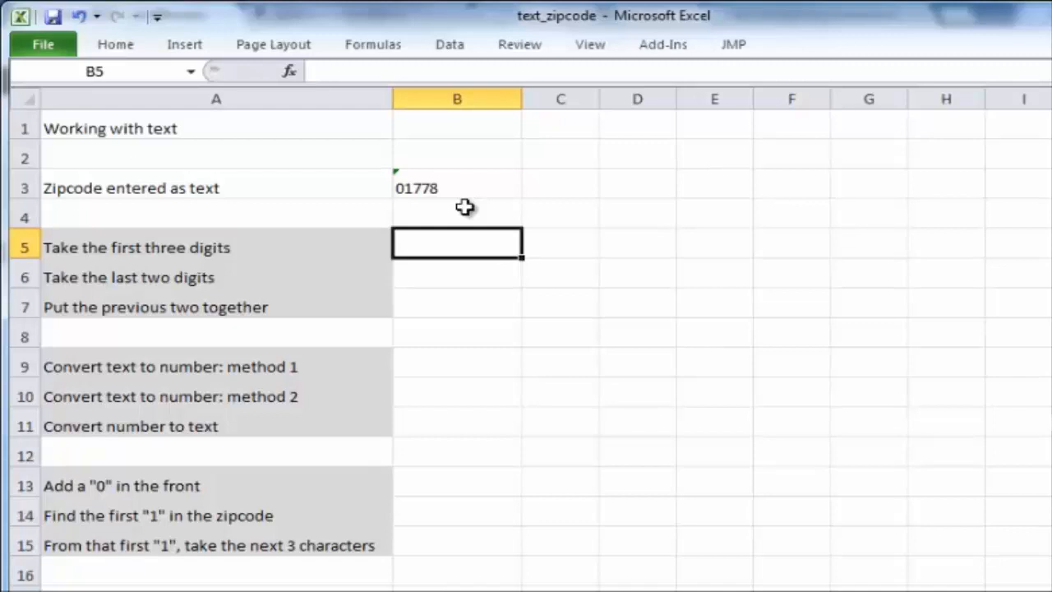
type("=")
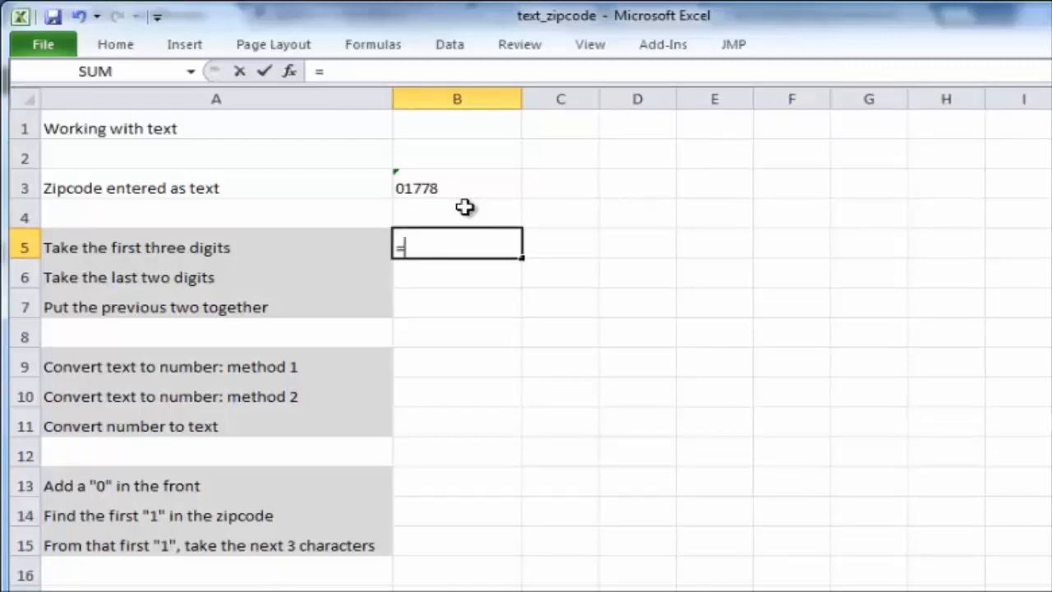
type("left(")
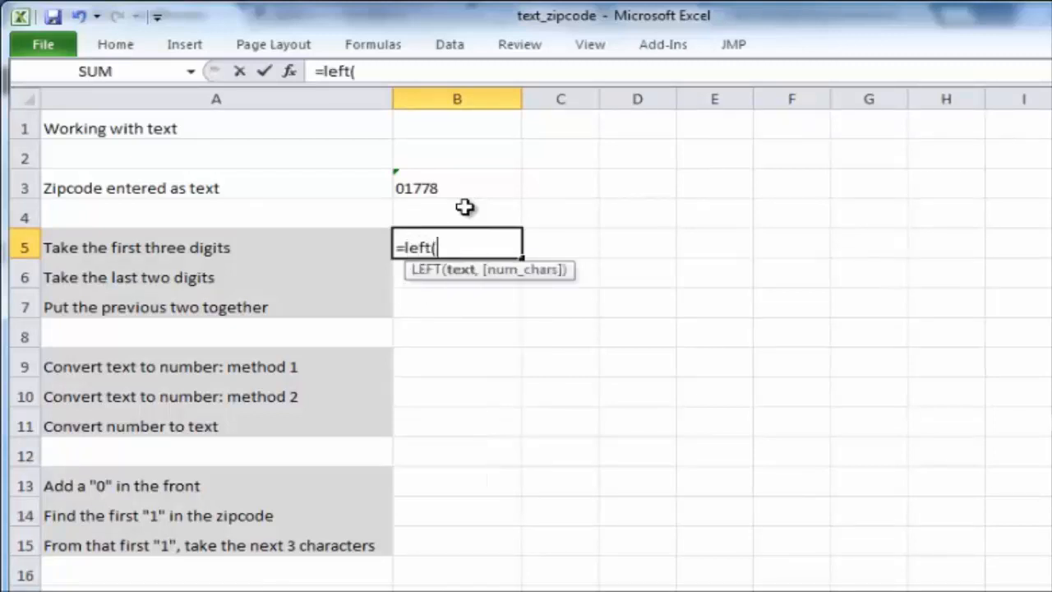
type("B3")
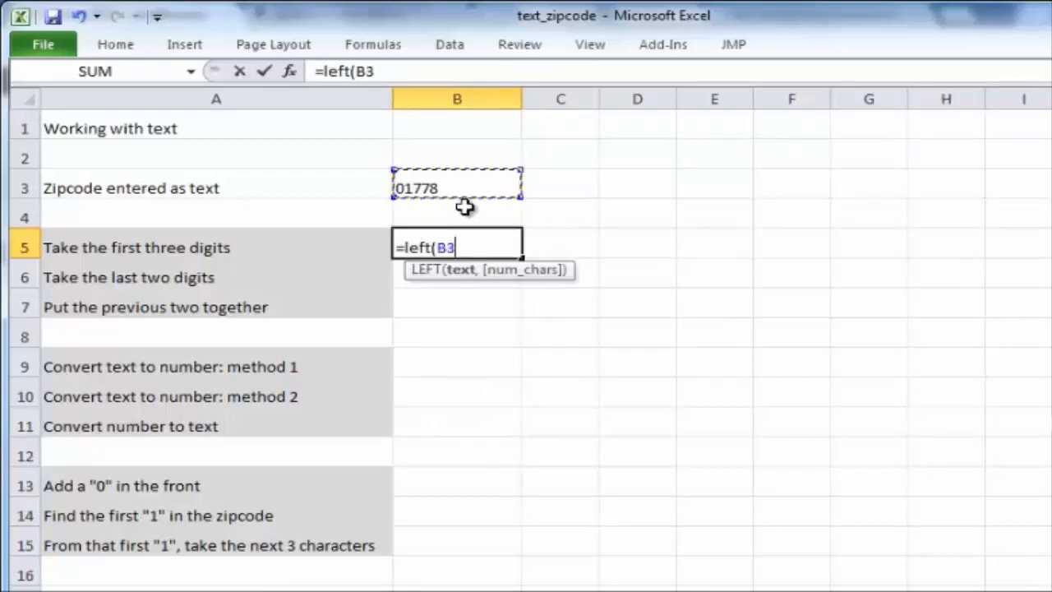
type(",3")
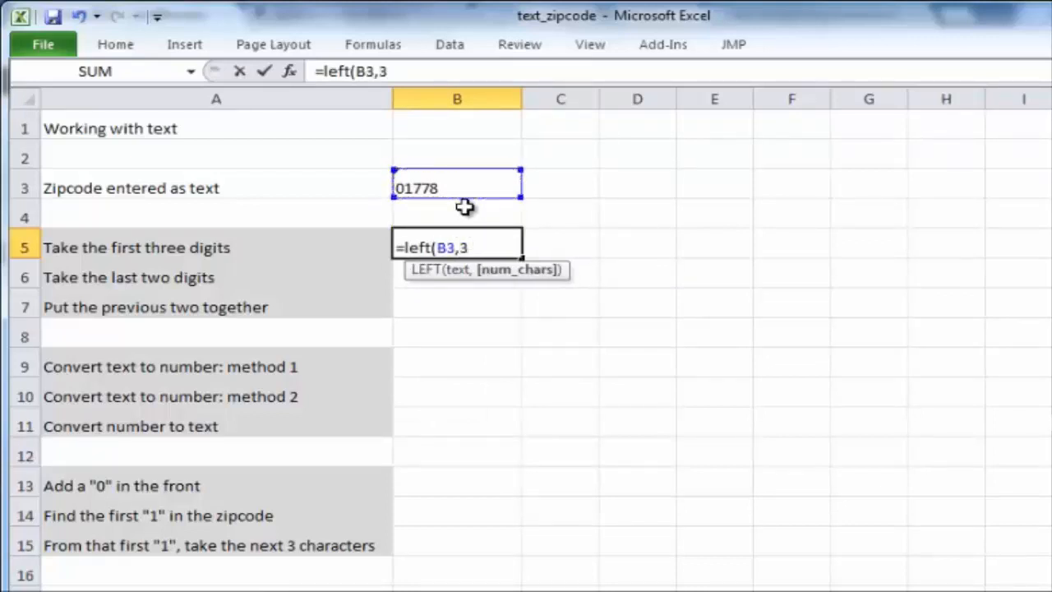
type(")")
key("Return")
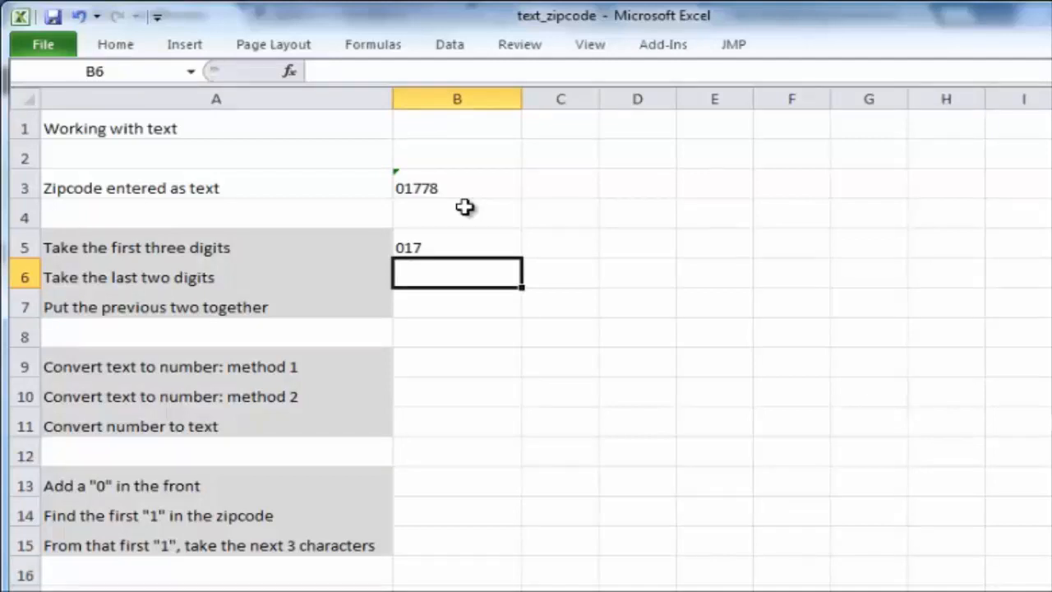
Extract the last two digits of the zipcode in B6 with =RIGHT(B3,2).
type("=r")
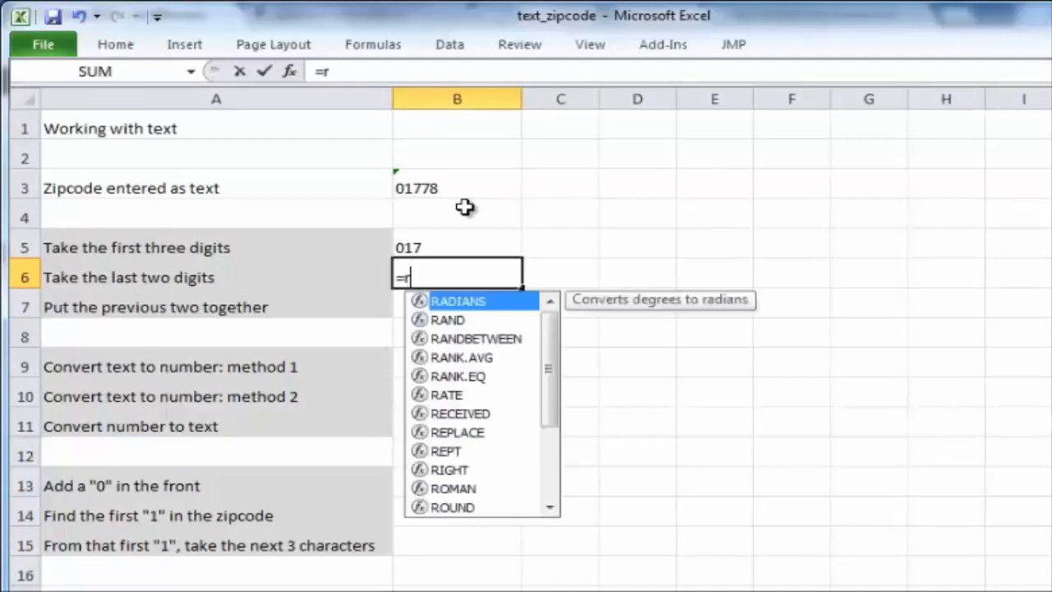
type("ight(")
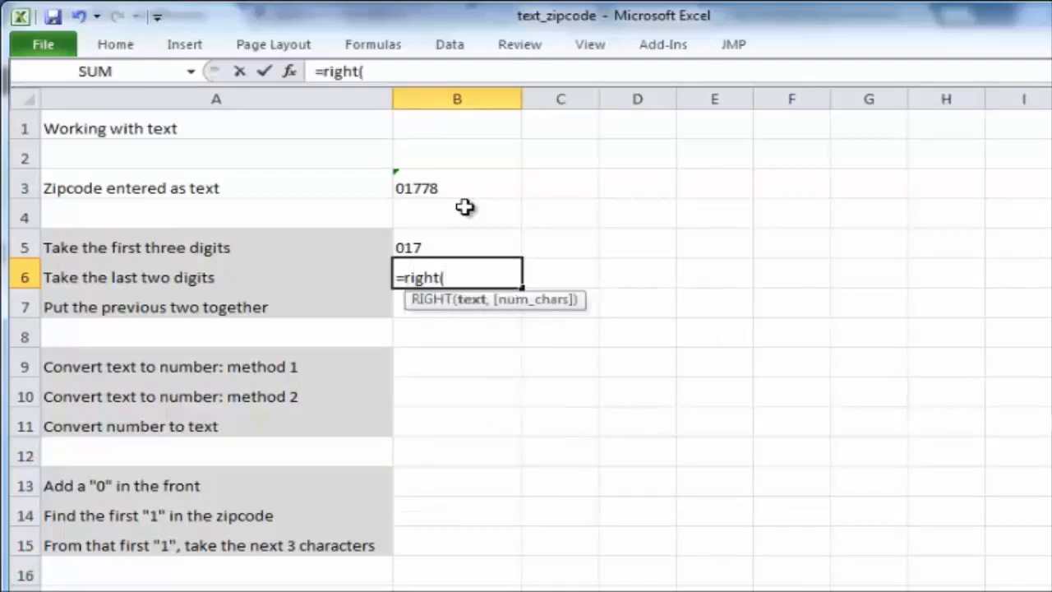
key("Up")
key("Up")
key("Up")
type(",2)")
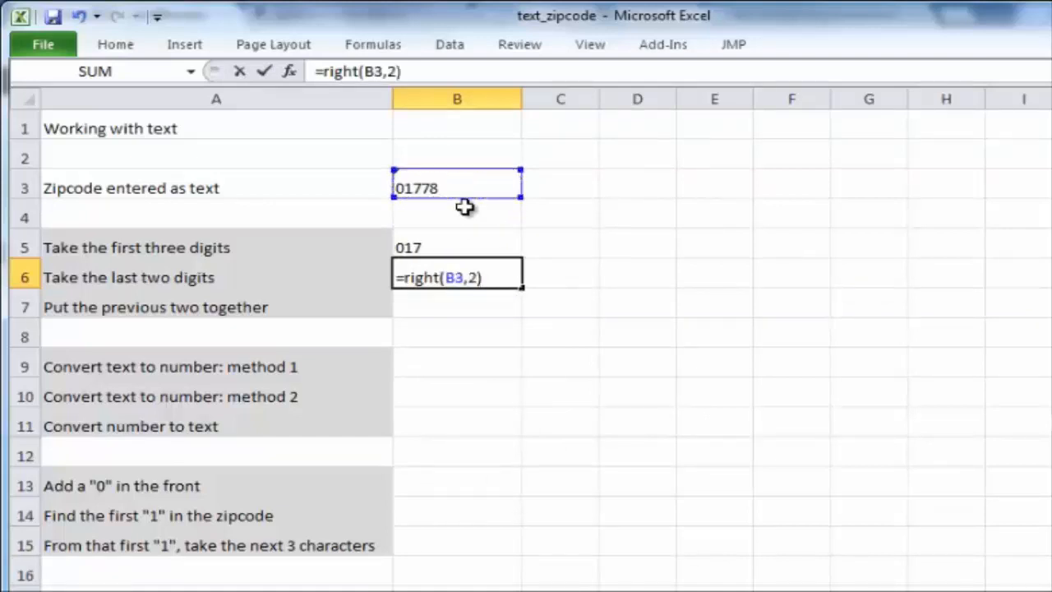
key("Return")
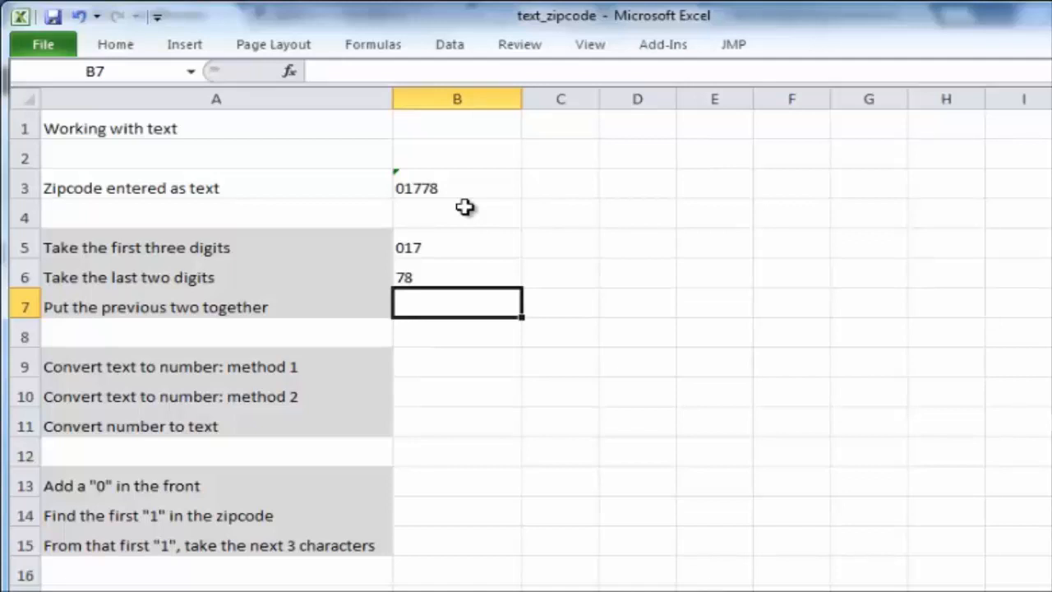
Join the first three and last two digits in B7 with the formula =B5&B6.
type("=")
key("Up")
key("Up")
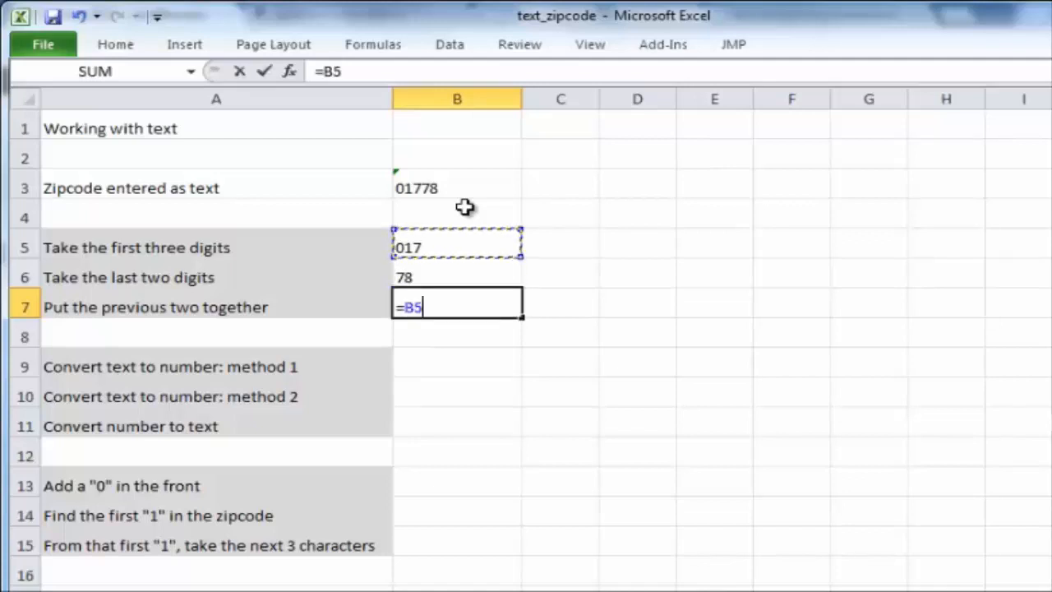
type("&")
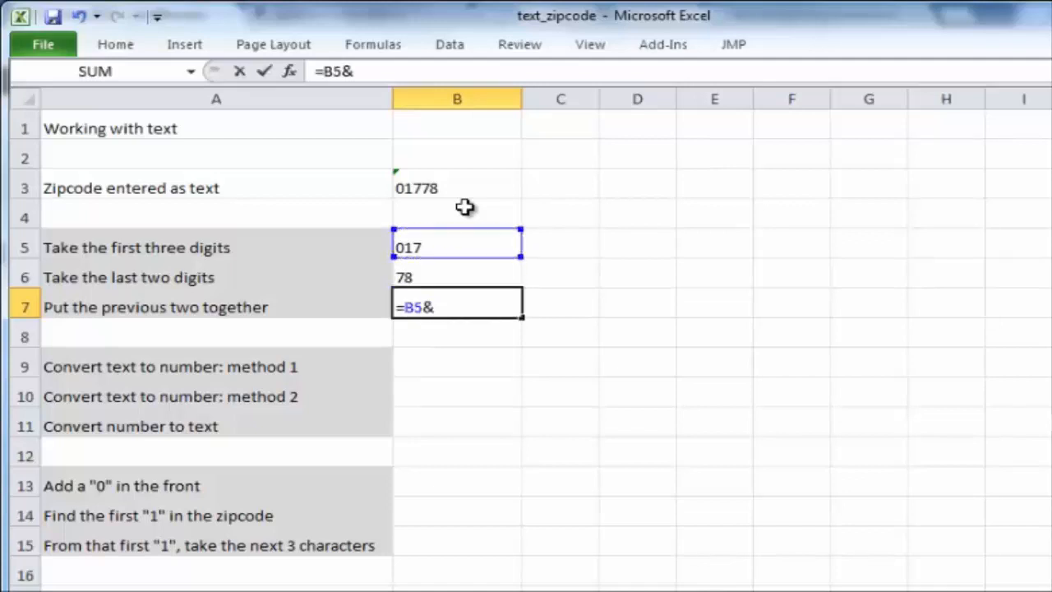
key("Up")
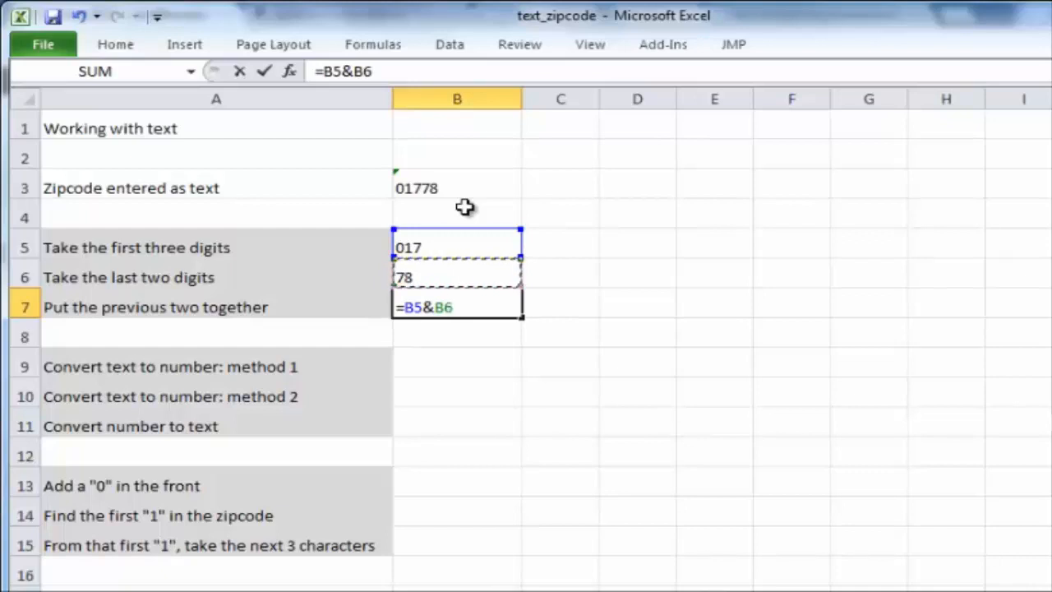
key("Return")
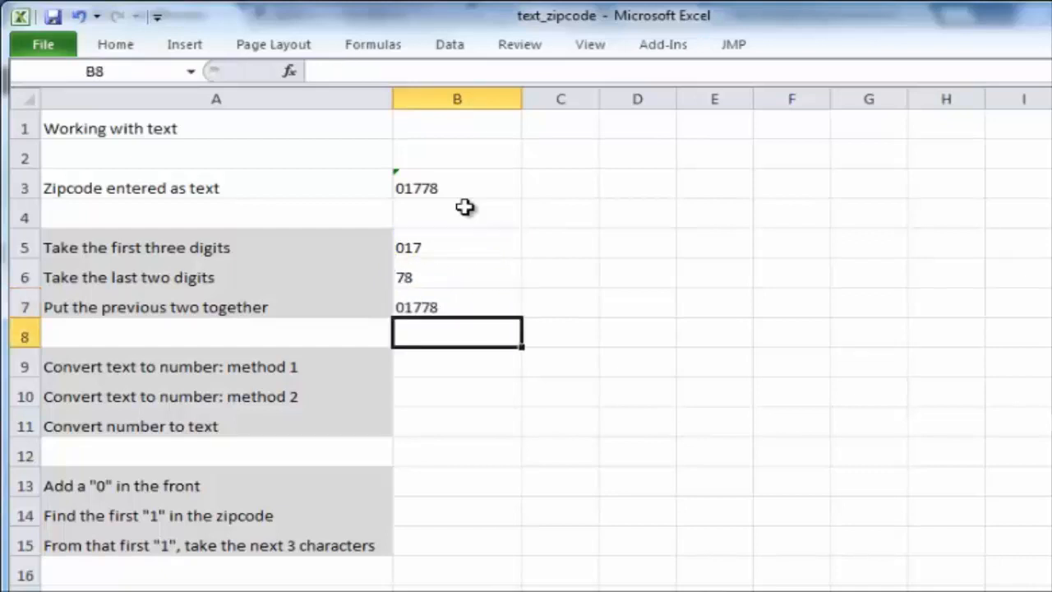
Convert the joined zipcode text to a number in B9 with =VALUE(B7), and check the entered formula.
key("Down")
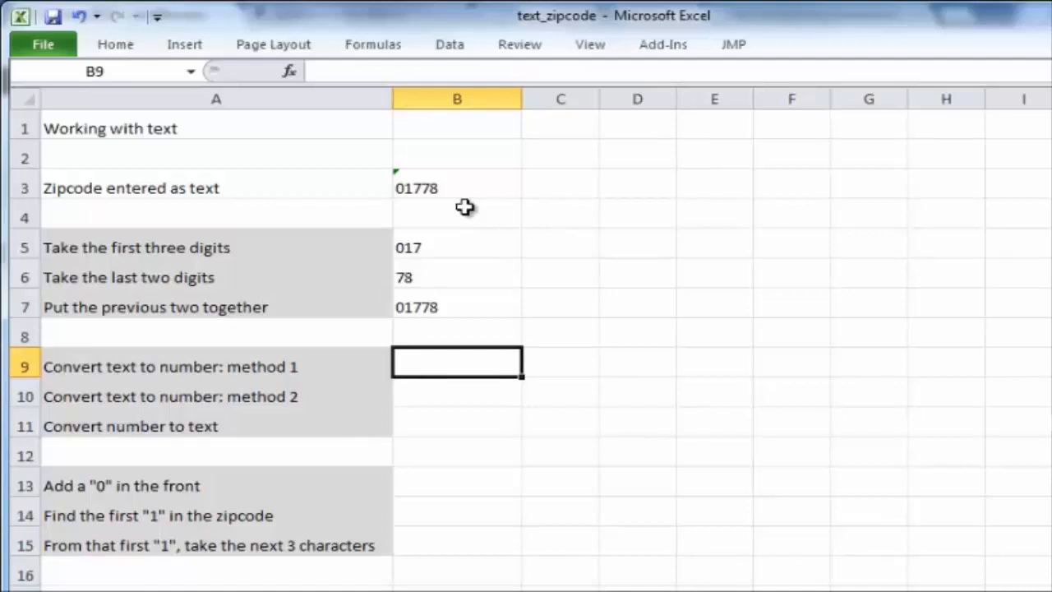
type("=")
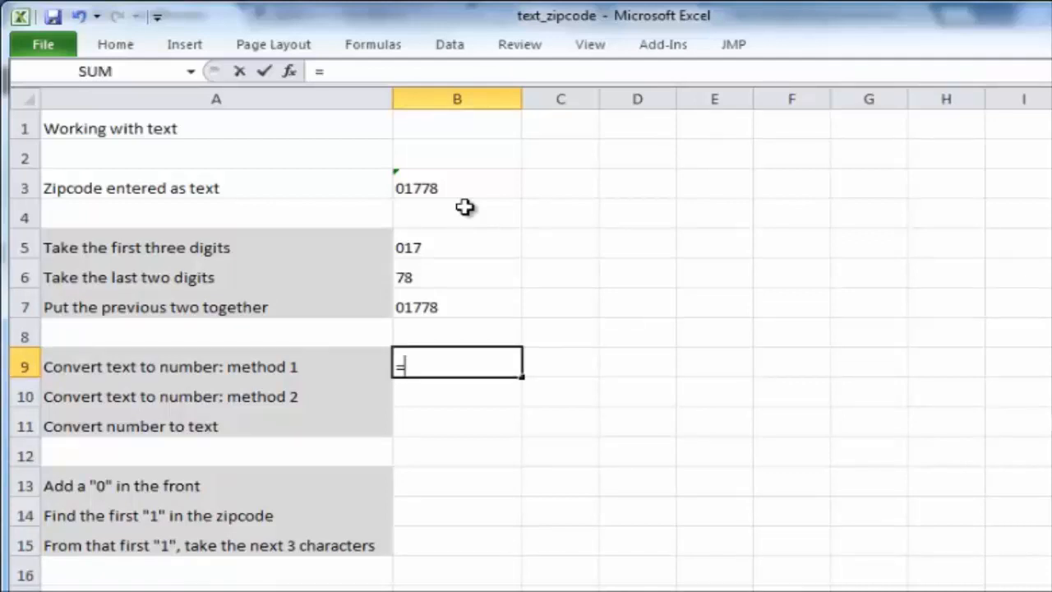
type("value(")
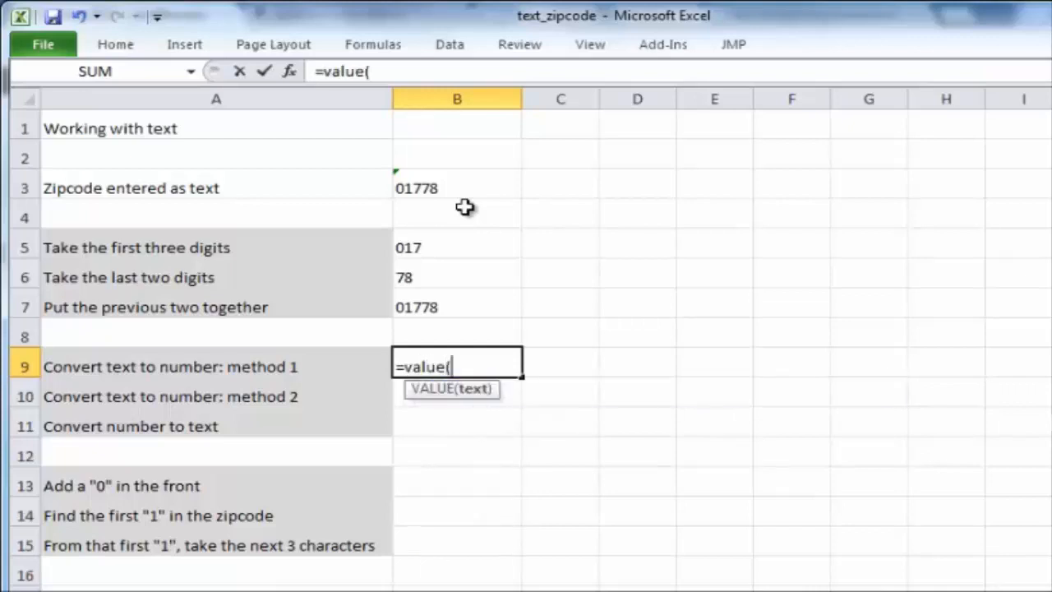
key("Up")
key("Up")
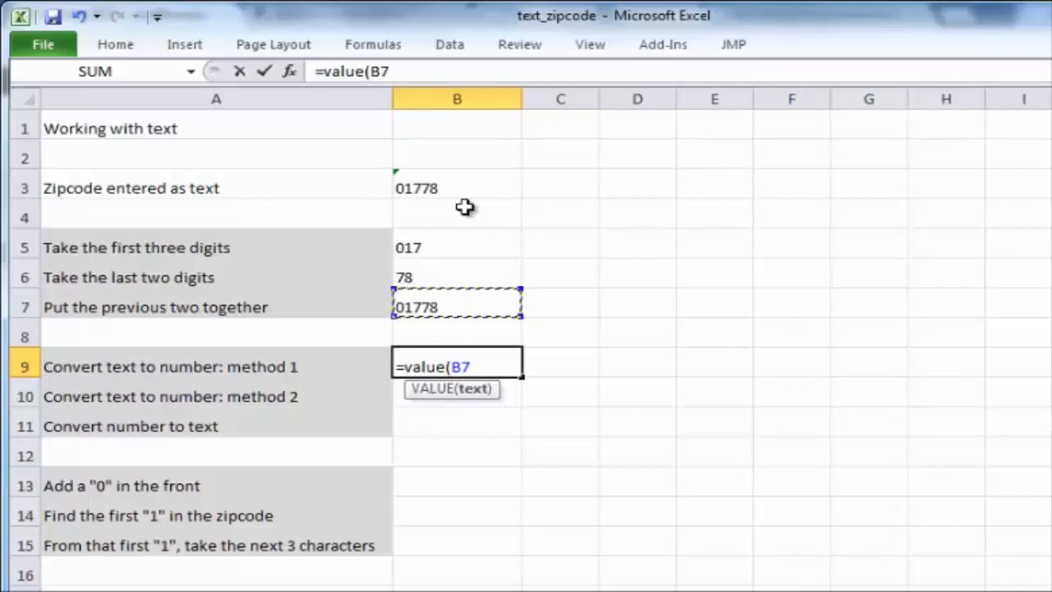
type(")")
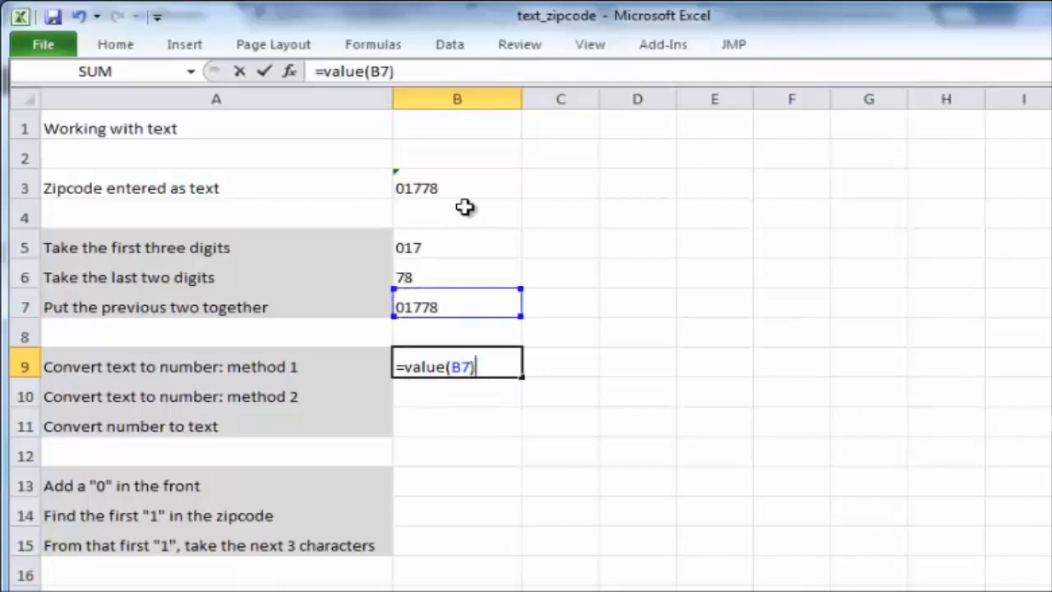
key("Return")
key("Up")
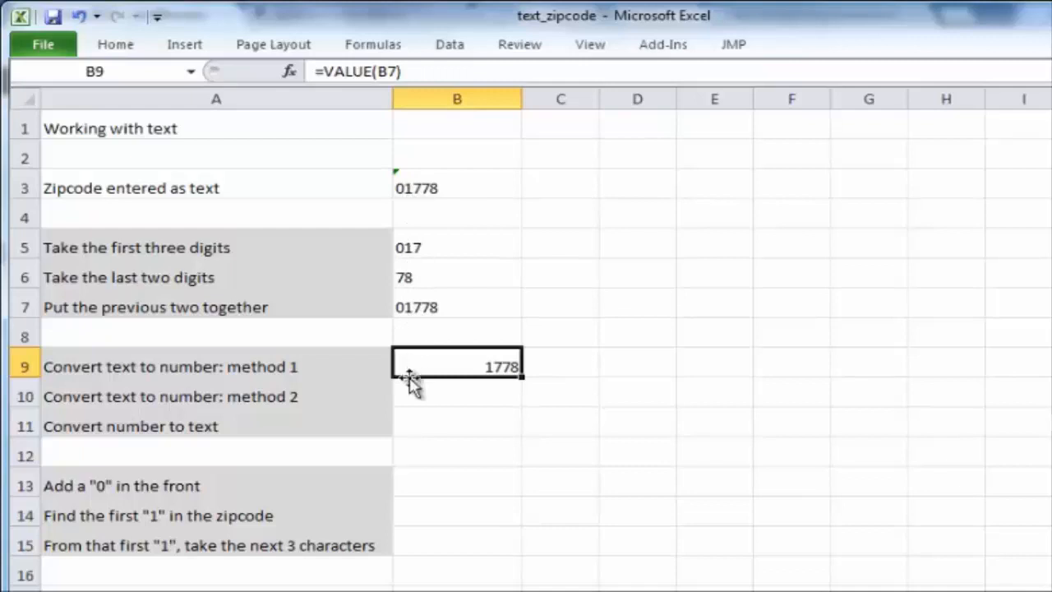
Convert the joined zipcode text to a number by multiplication in B10 with =B7*1, and check the entered formula.
left_click(443, 396)
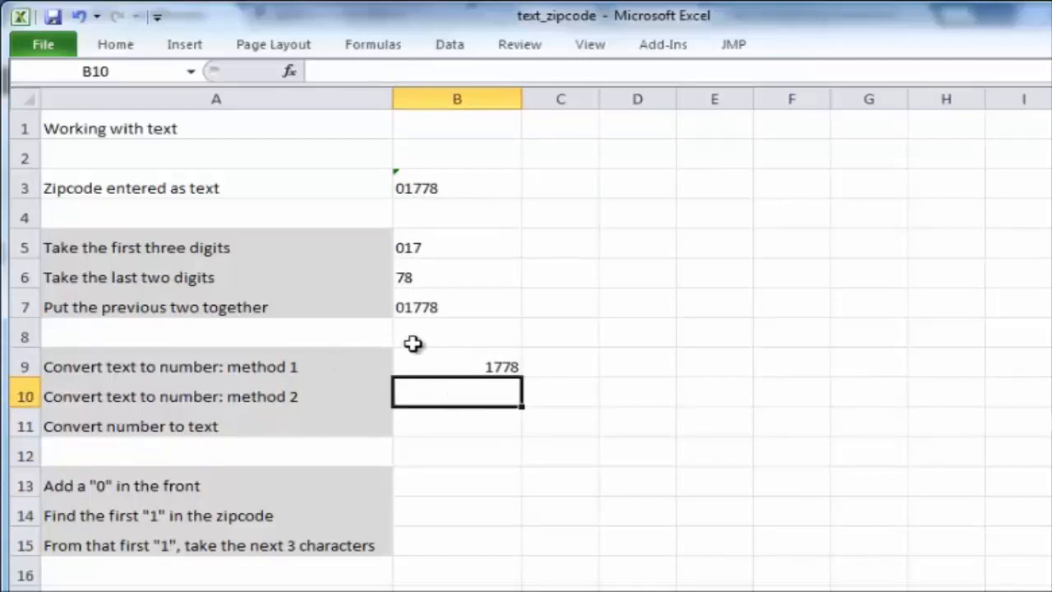
type("=")
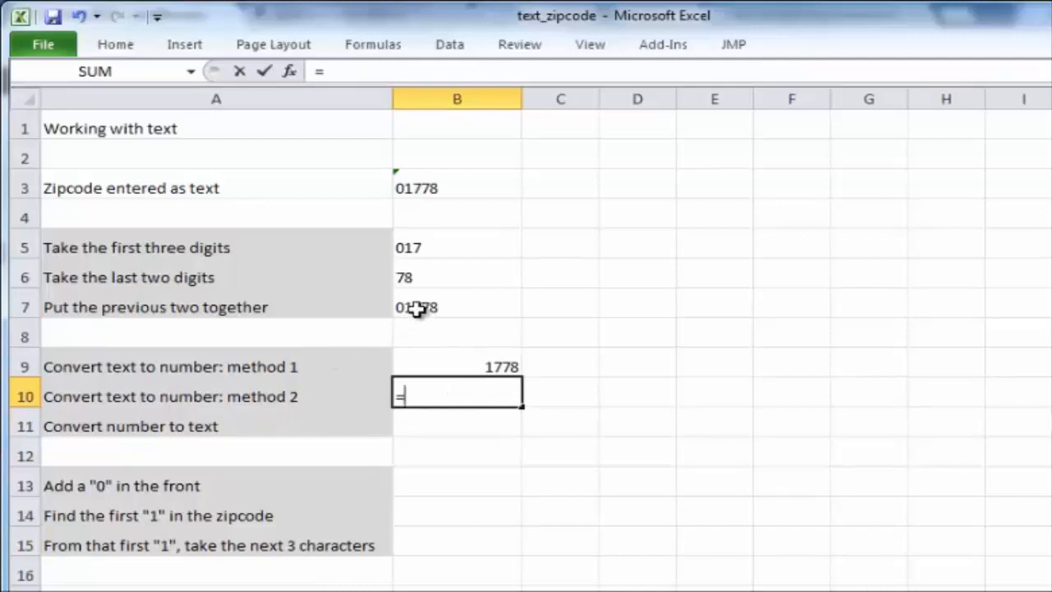
left_click(416, 306)
type("*")
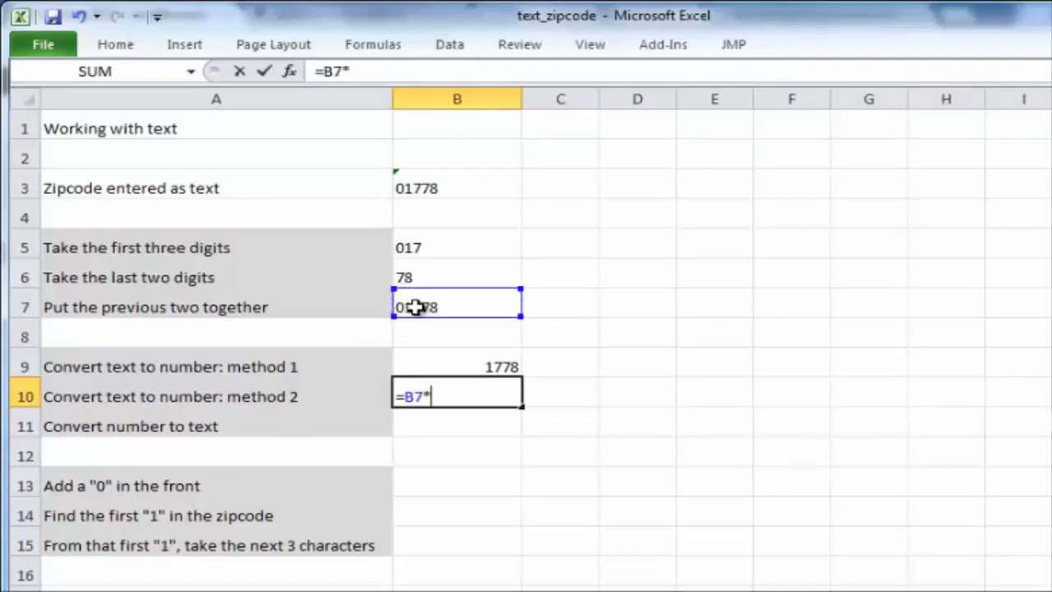
type("1")
key("Return")
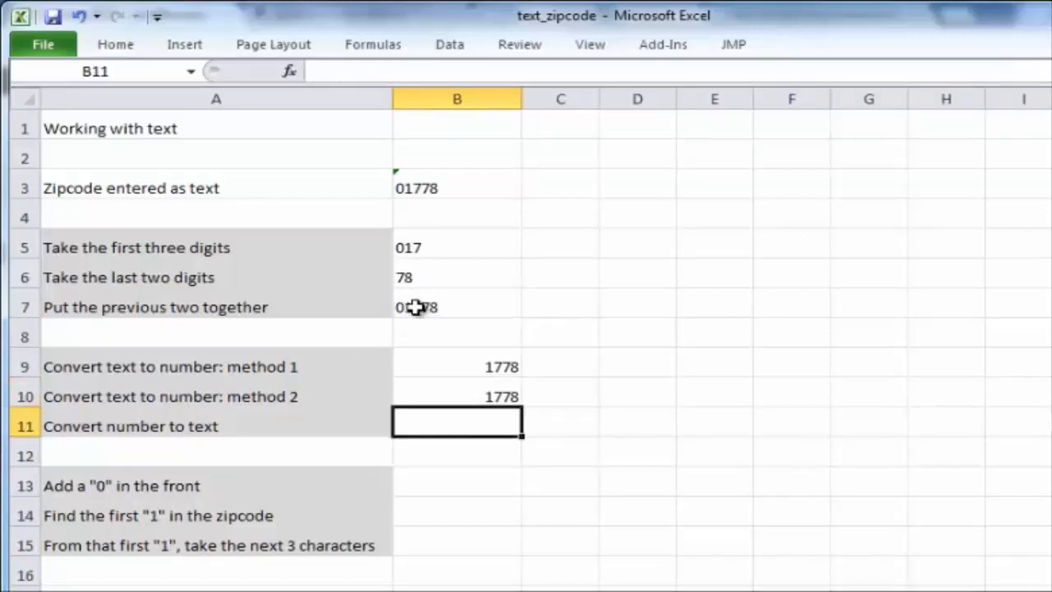
key("Up")
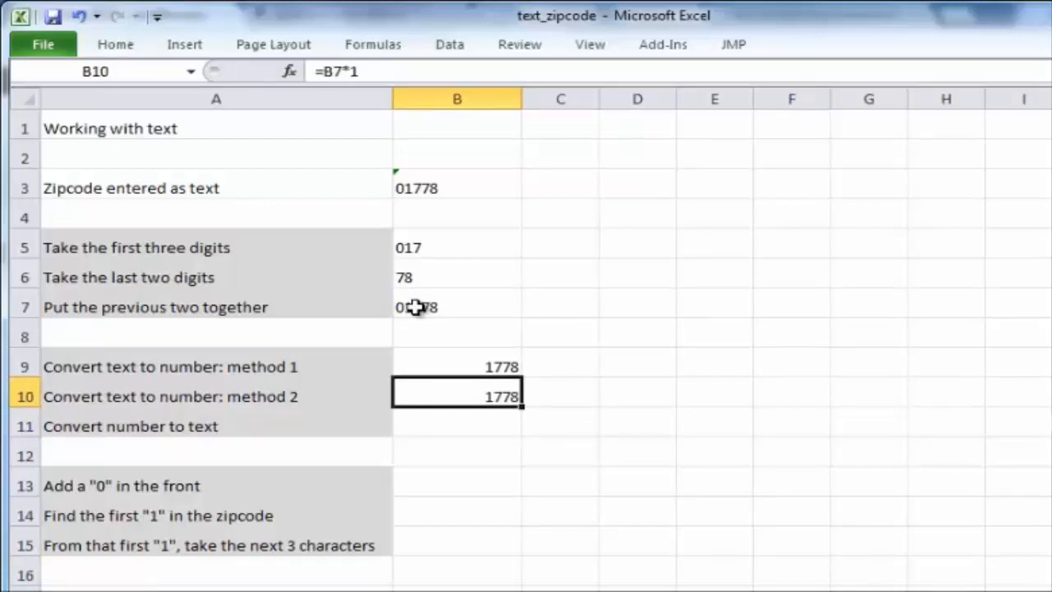
Convert the number in B10 to text in B11 with =TEXT(B10,"0"), and check the entered formula against B10.
key("Down")
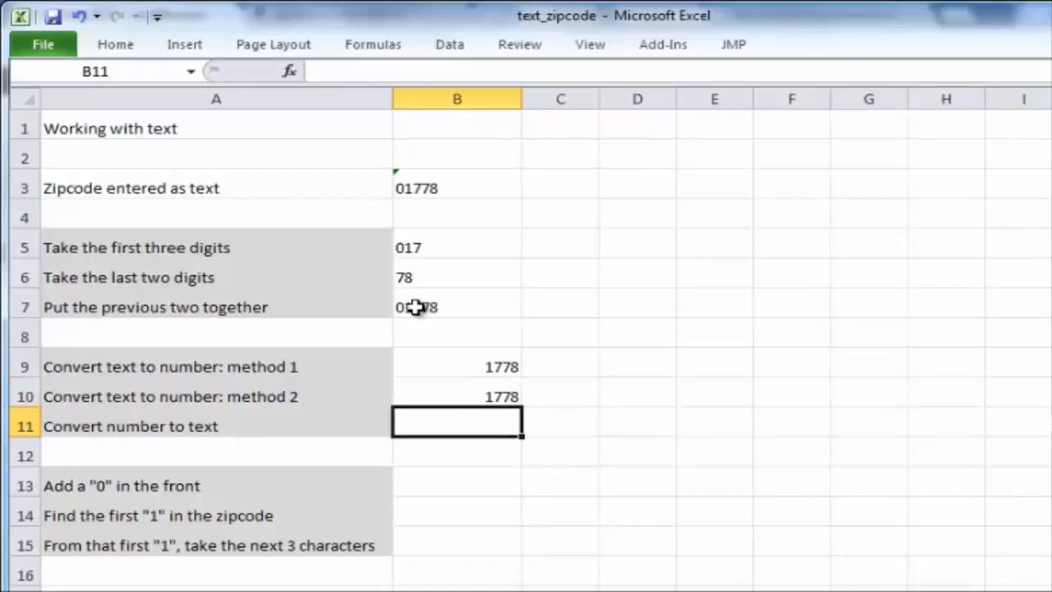
type("=text")
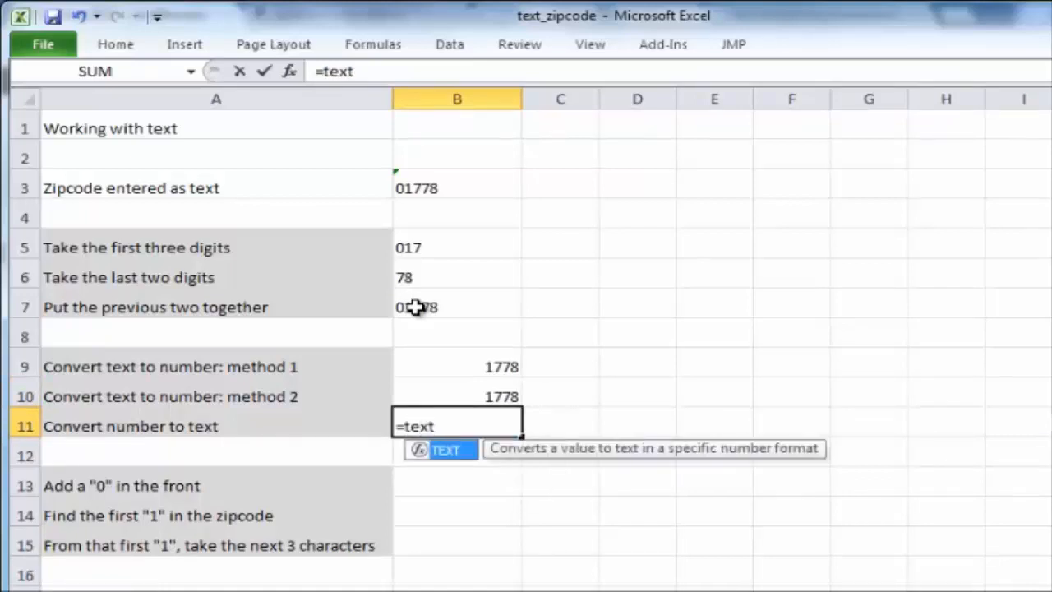
type("(")
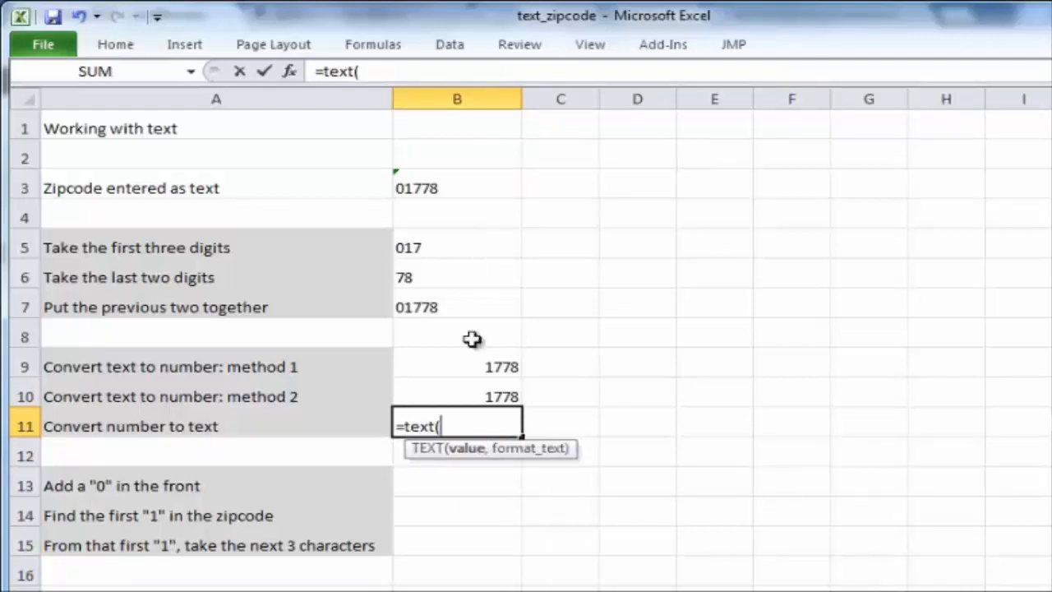
left_click(481, 392)
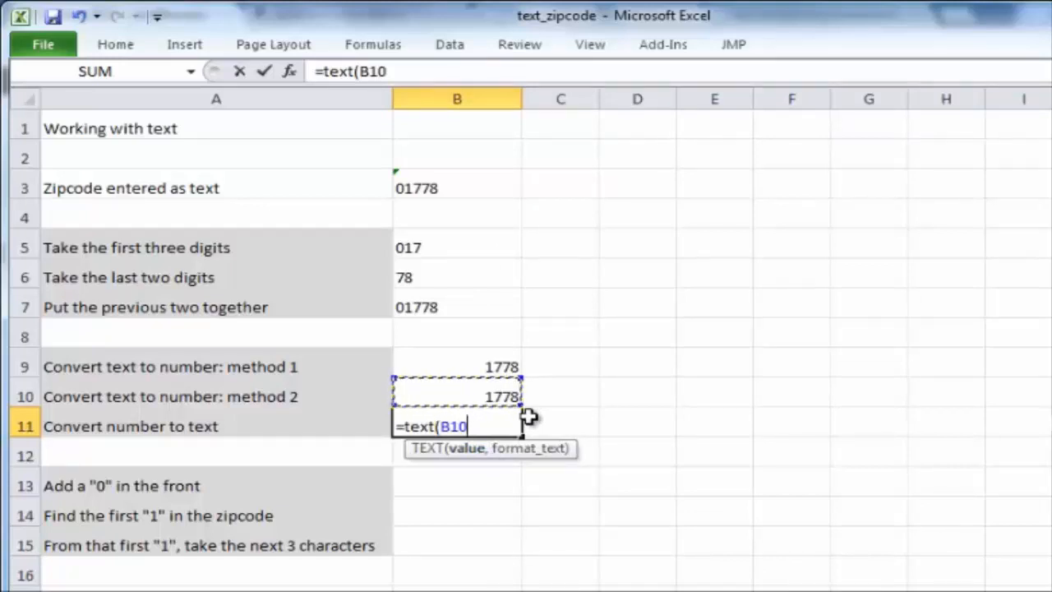
type(",")
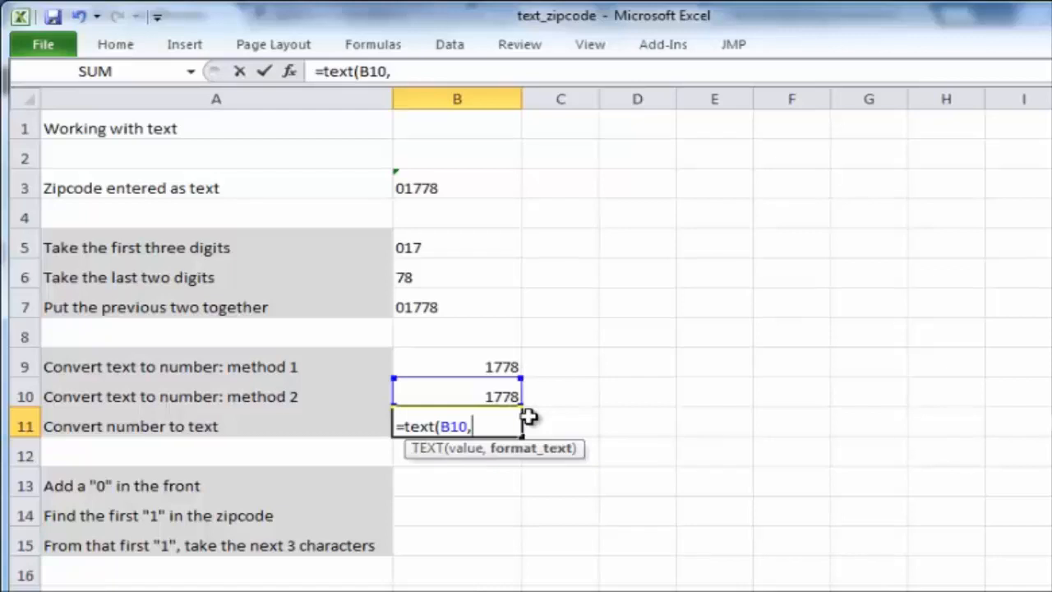
type("\"0\")")
key("Return")
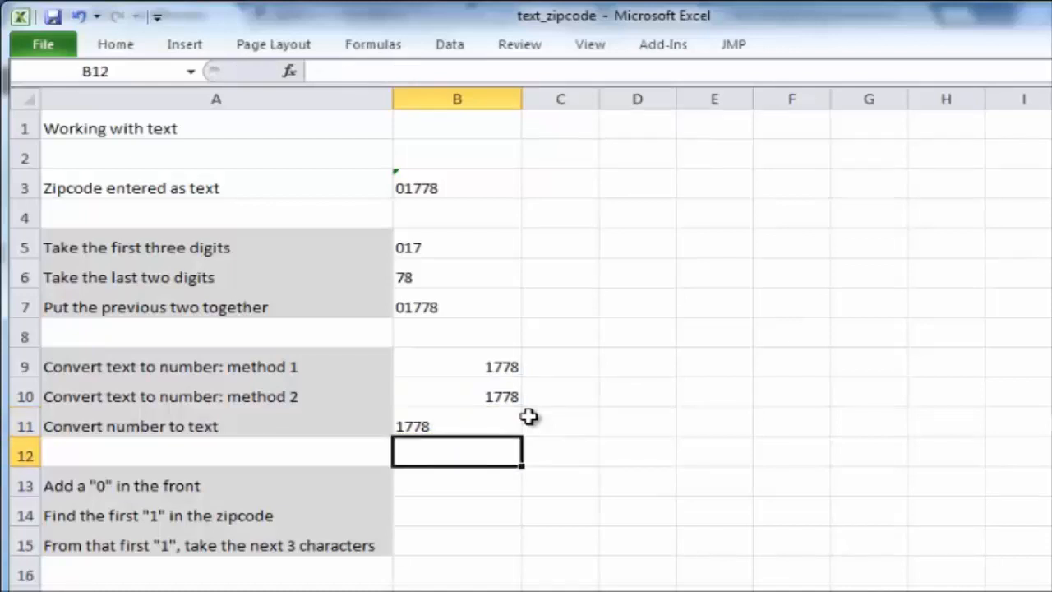
key("Up")
key("Up")
key("Down")
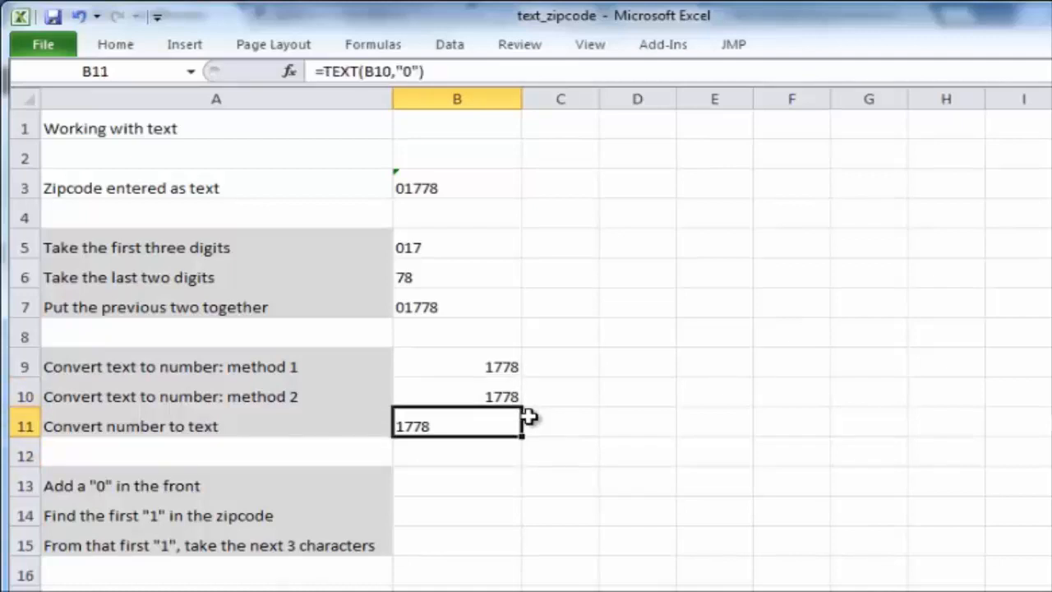
key("Up")
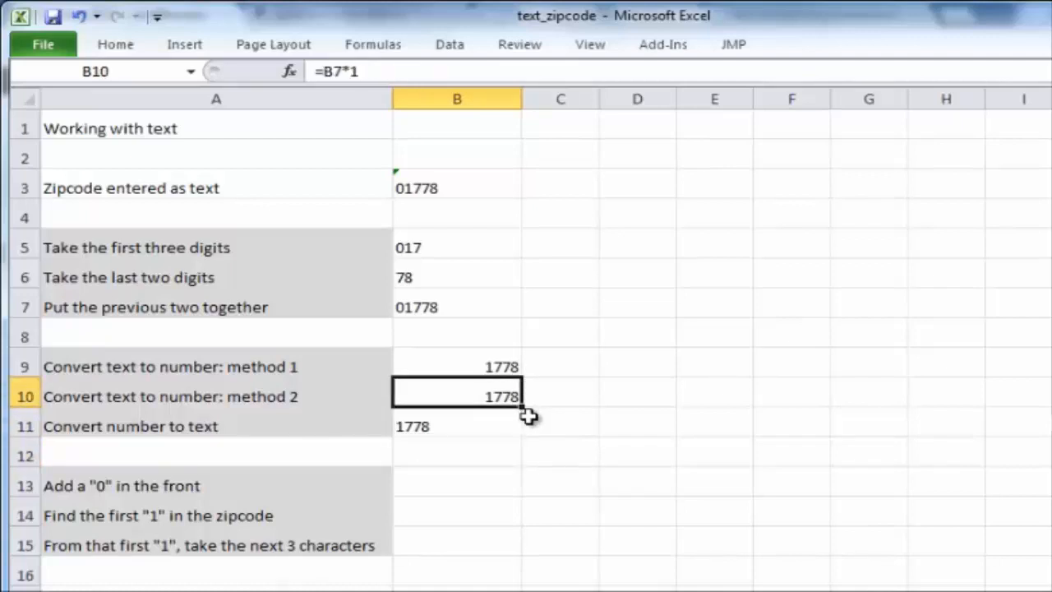
Add a leading zero to the converted text in B13 with the formula ="0"&B11.
key("Down")
key("Down")
key("Down")
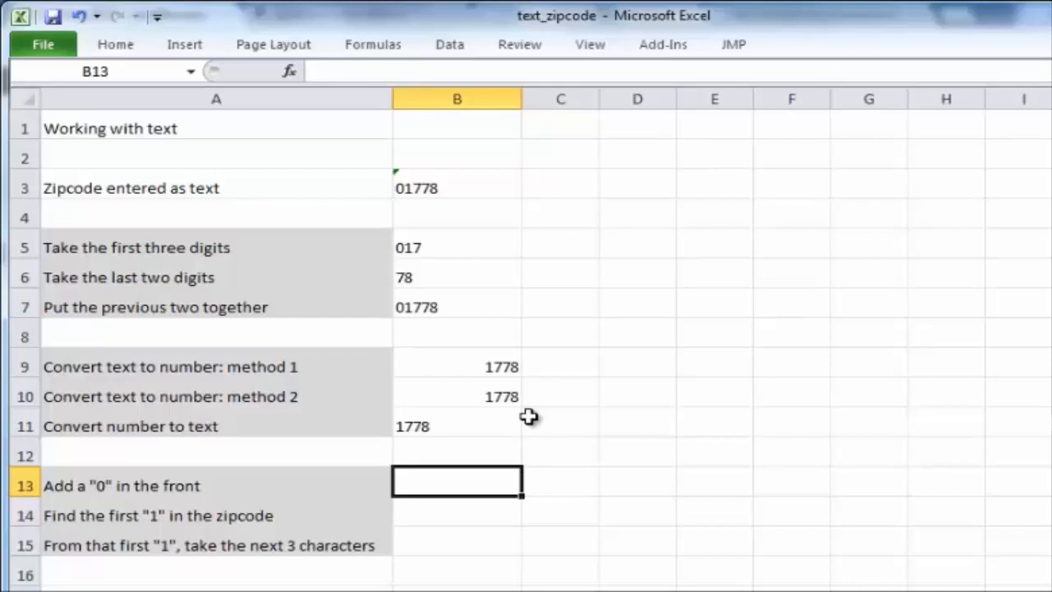
type("=")
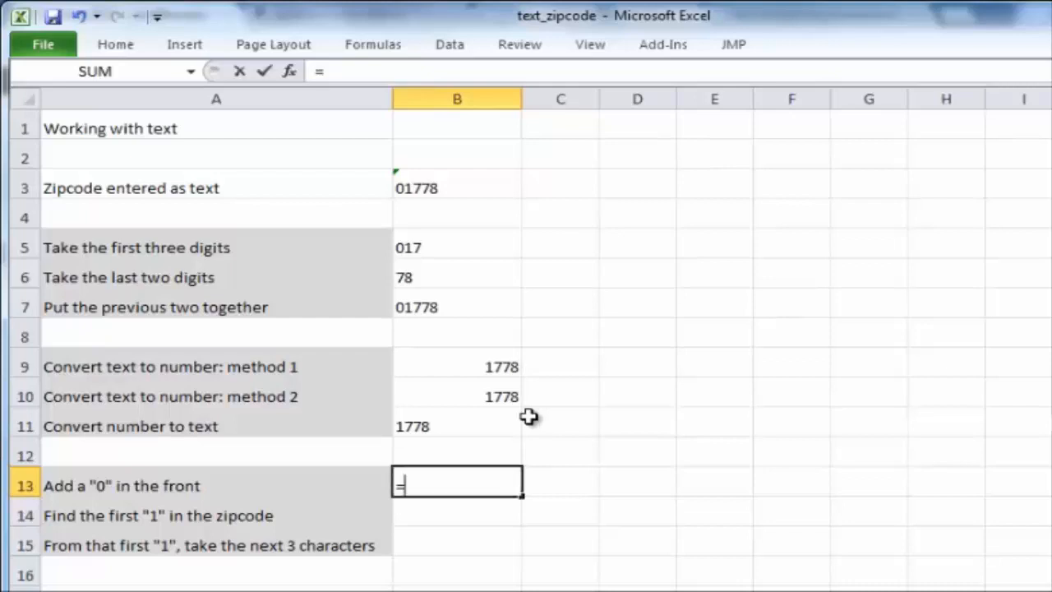
type("\"0\"&")
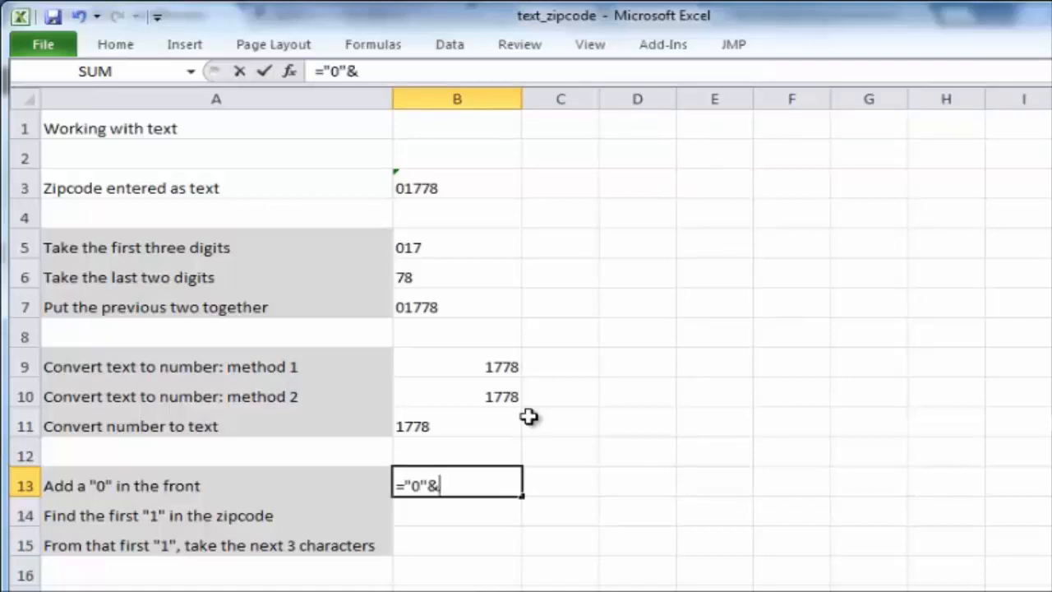
left_click(480, 427)
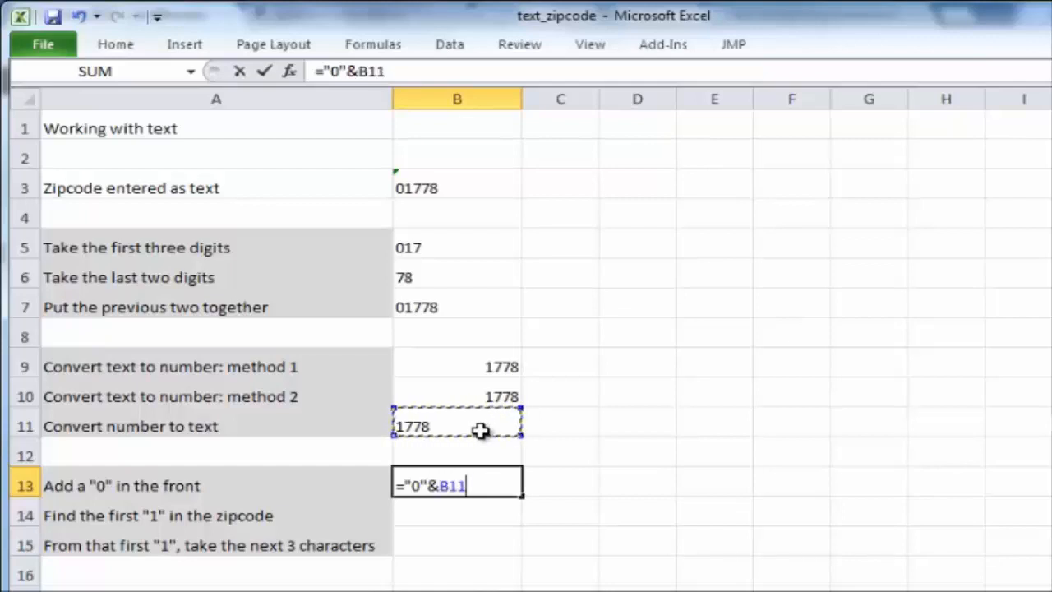
key("Return")
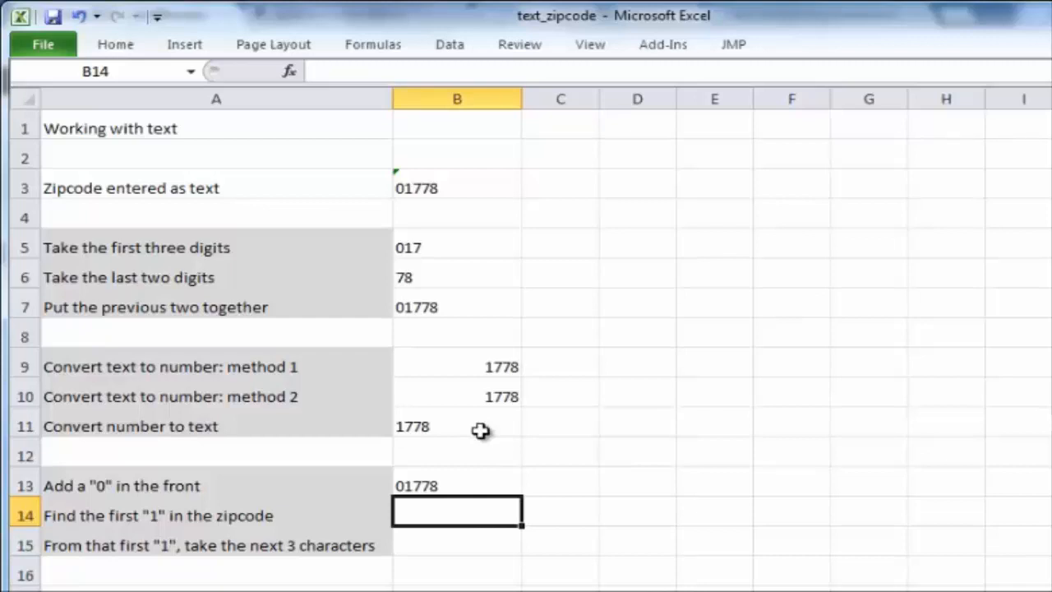
Find the position of the first "1" in the zipcode in B14 with =FIND("1",B13), and check the entered formula.
type("=find")
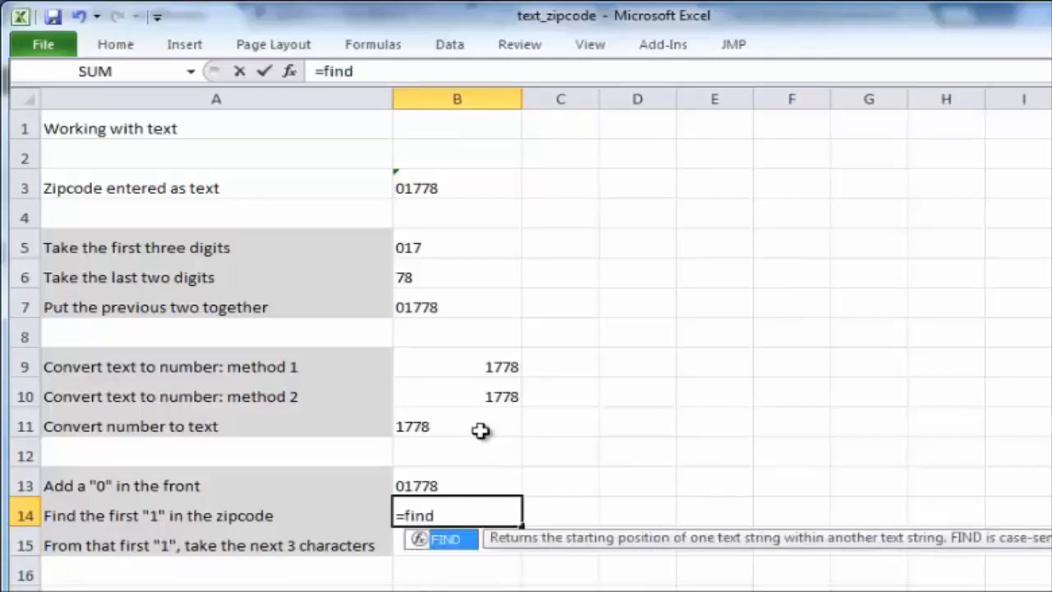
type("(")
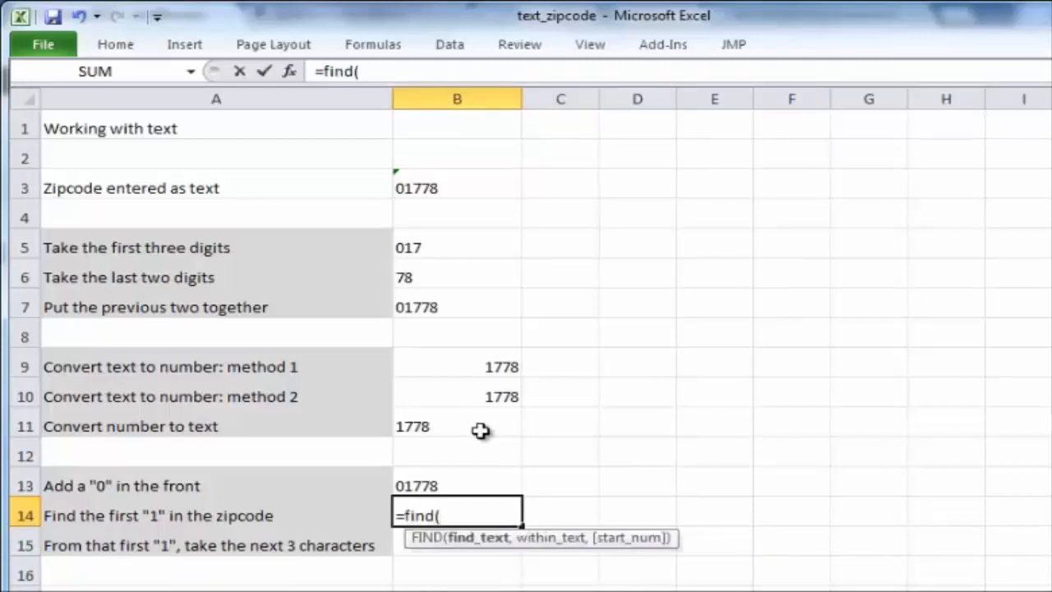
type("\"1\",")
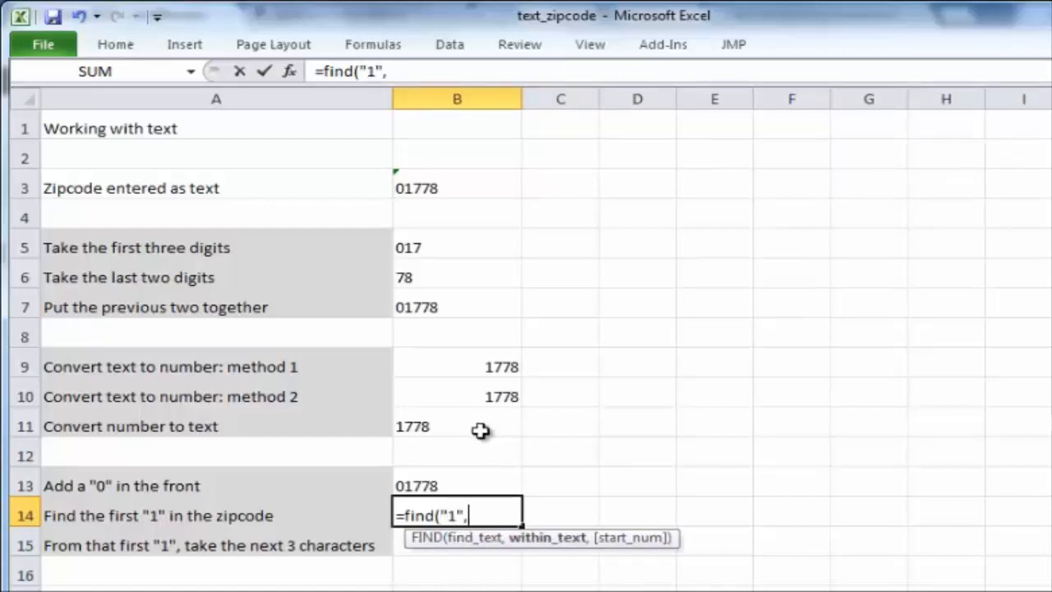
left_click(445, 486)
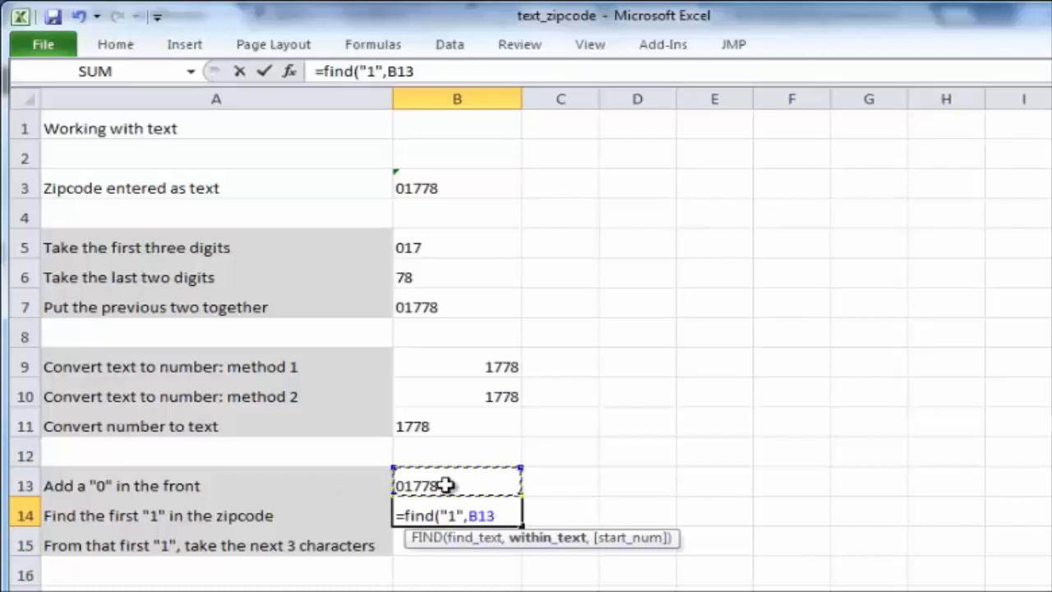
type(")")
key("Return")
key("Up")
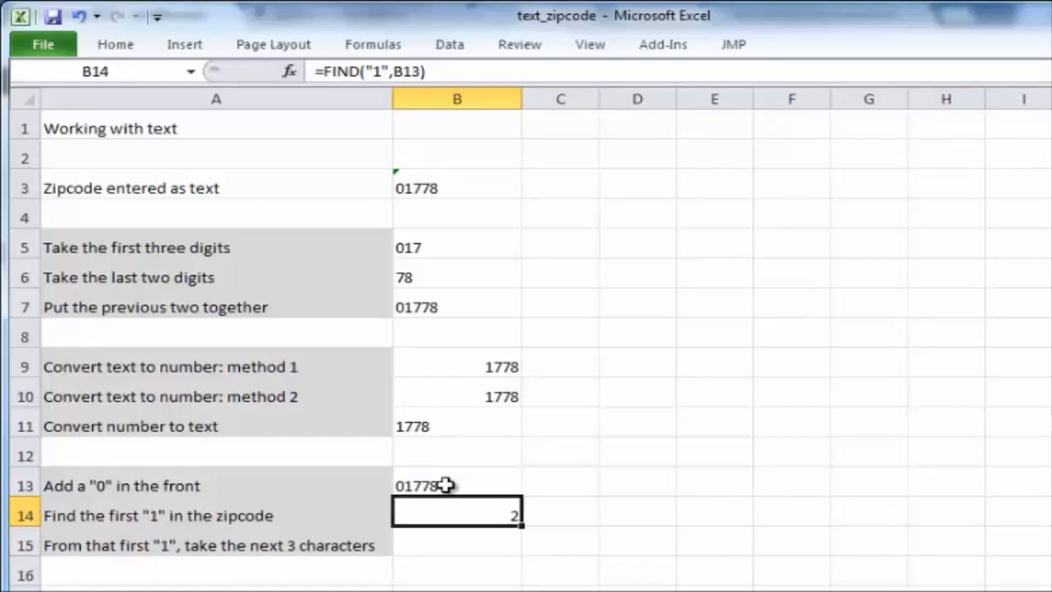
Extract three characters starting at the first "1" in B15 with =MID(B13,B14,3), and check the entered formula.
key("Down")
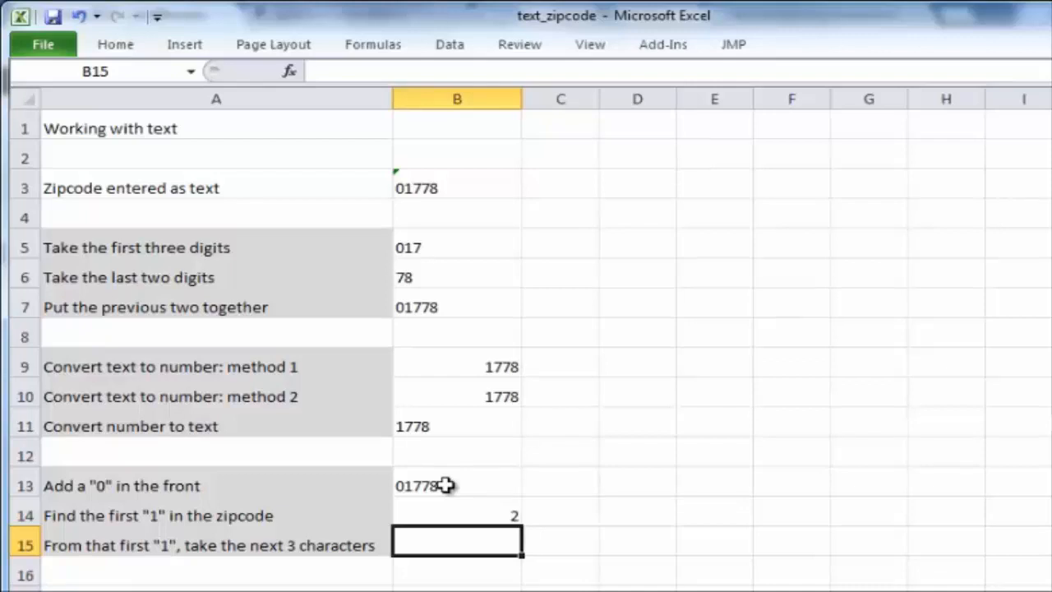
type("=mid")
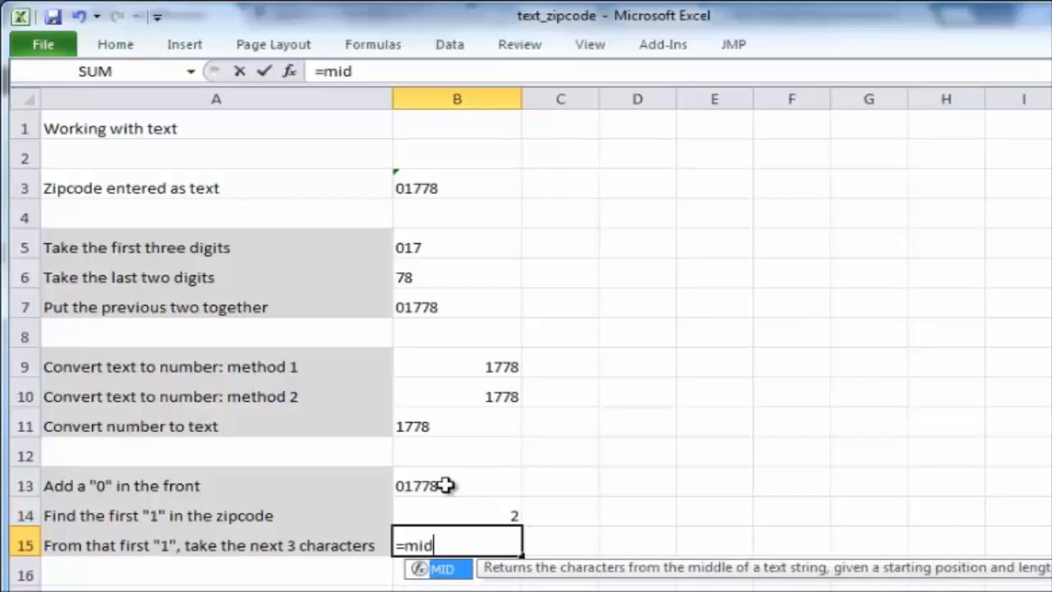
type("(")
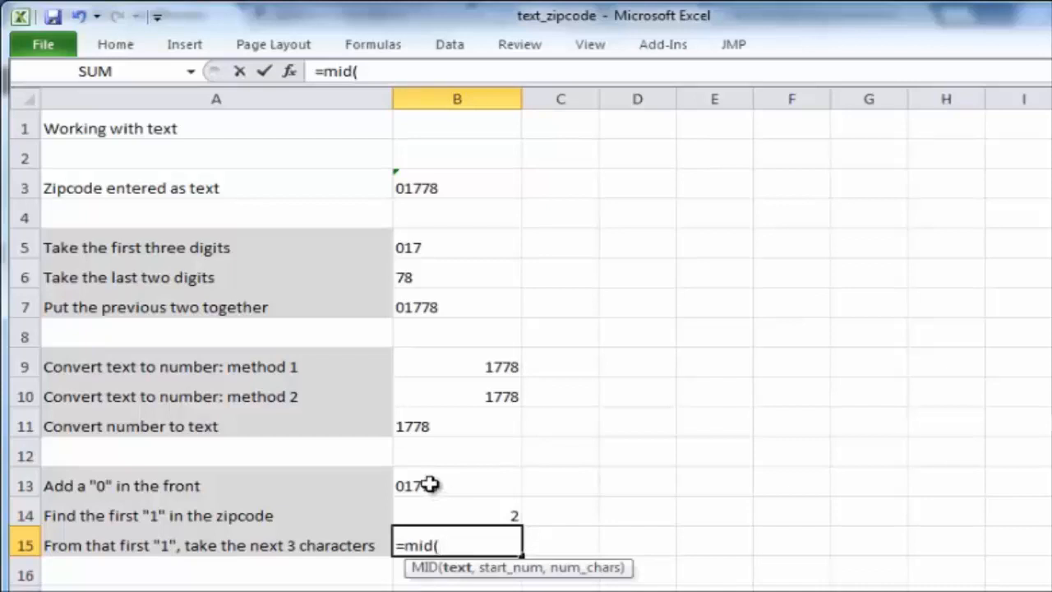
left_click(430, 486)
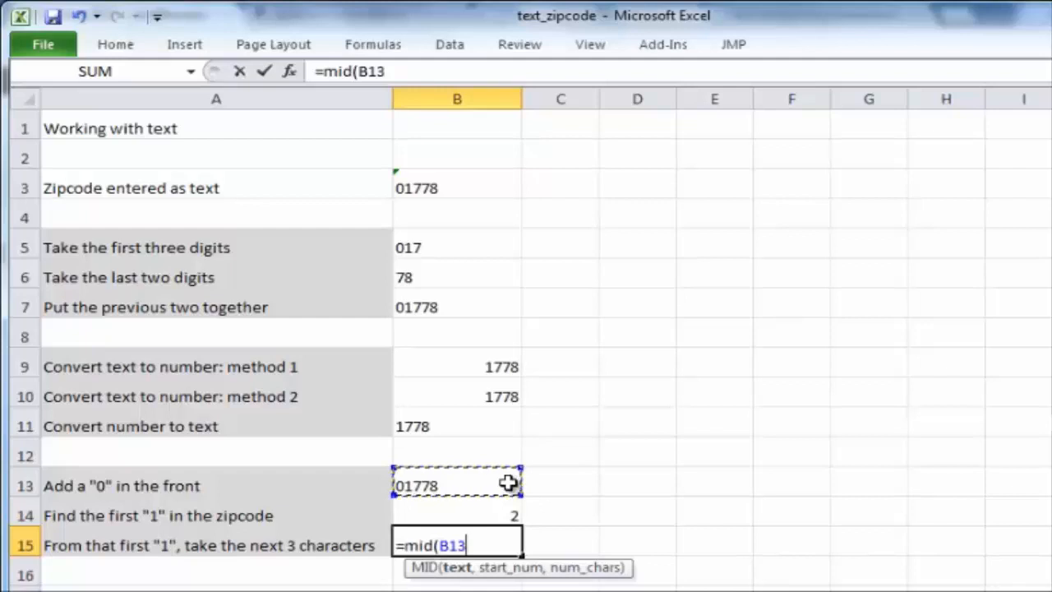
type(",")
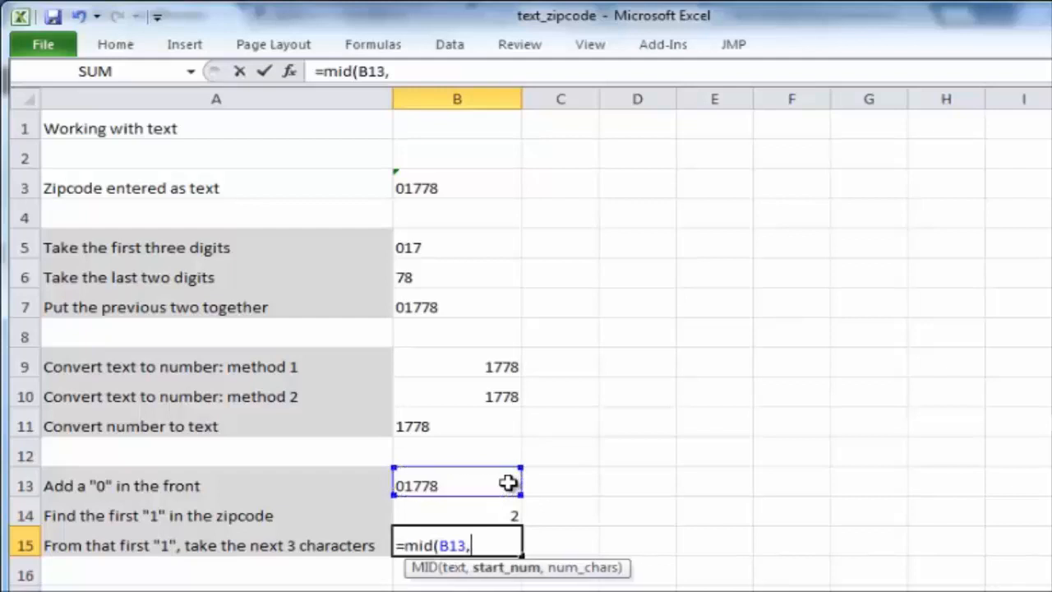
left_click(453, 515)
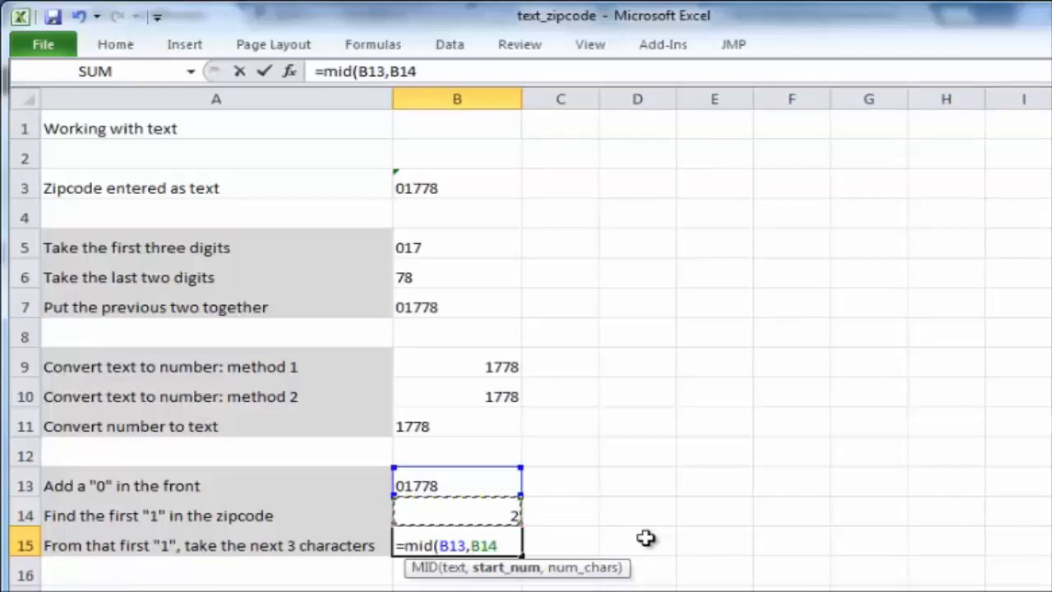
type(",")
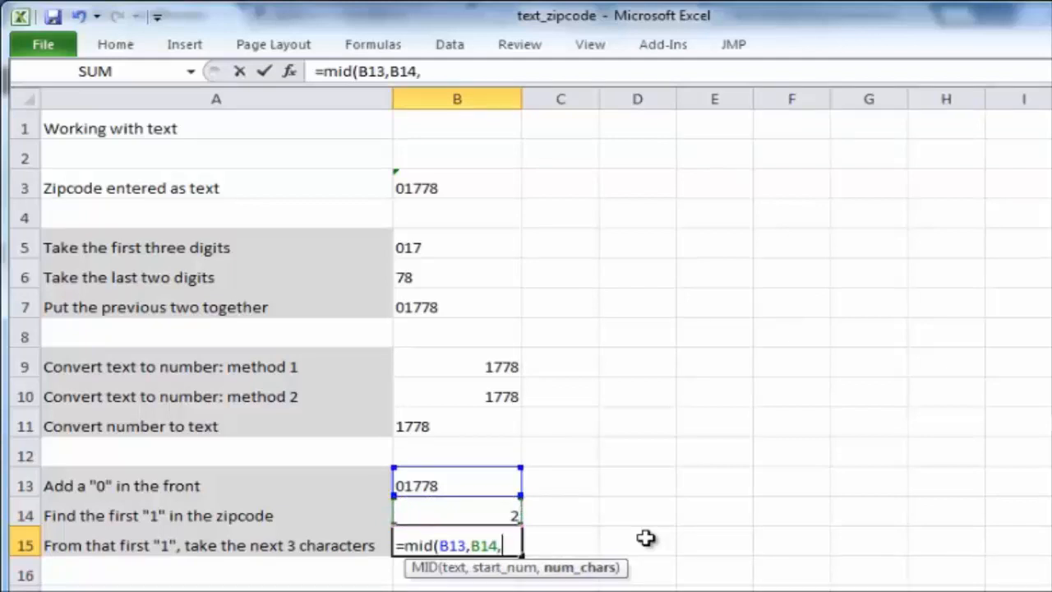
type("3)")
key("Return")
key("Up")
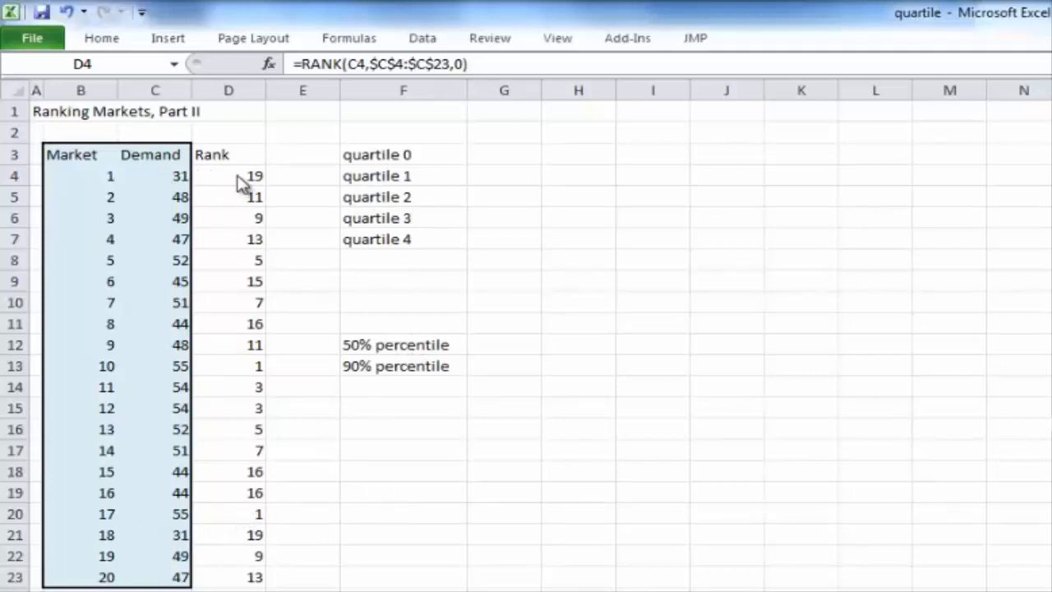
Calculate demand quartiles 0 to 4 by entering =QUARTILE($C$4:$C$23,RIGHT(F3,1)) in G3 and filling it down to G7.
key("ctrl+shift+Down")
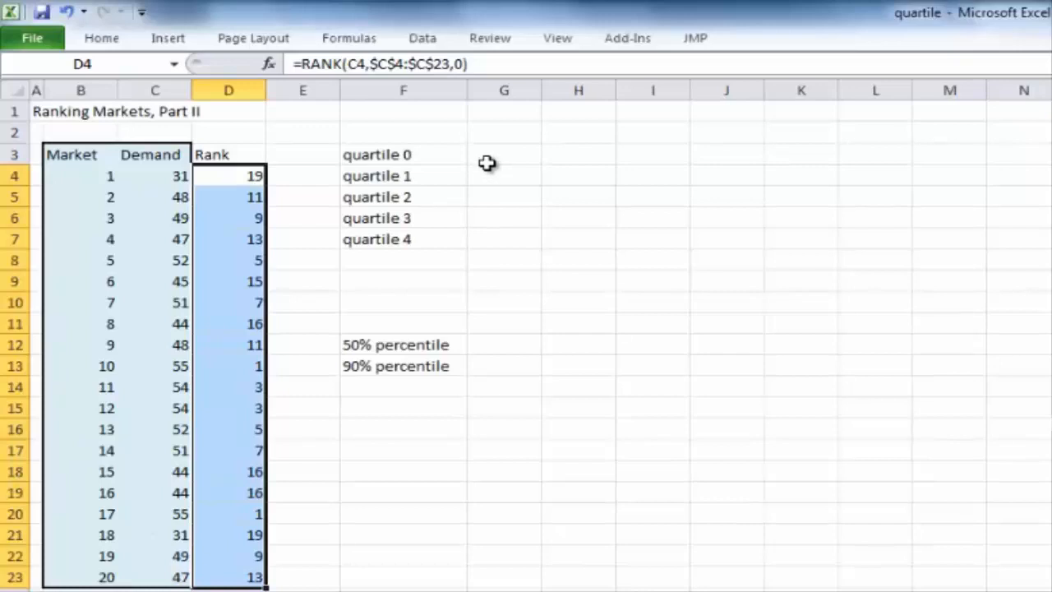
left_click(487, 156)
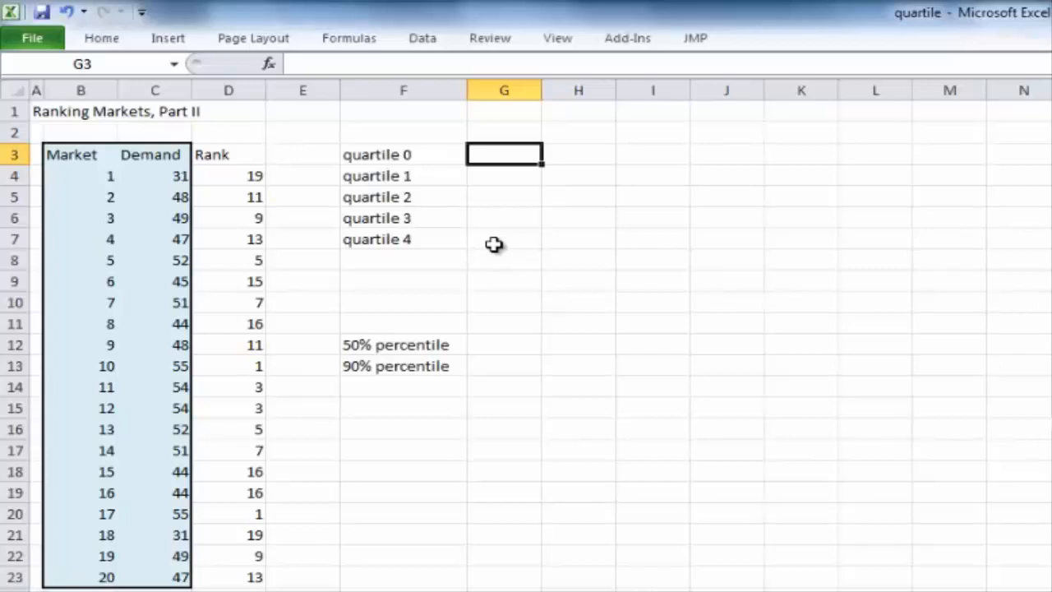
type("=")
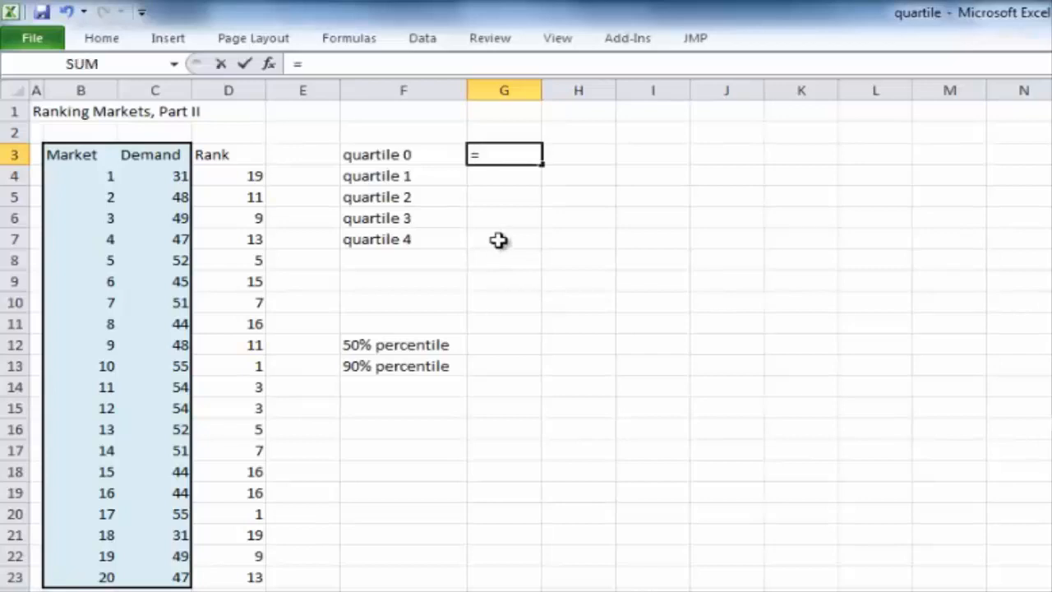
type("quartile(")
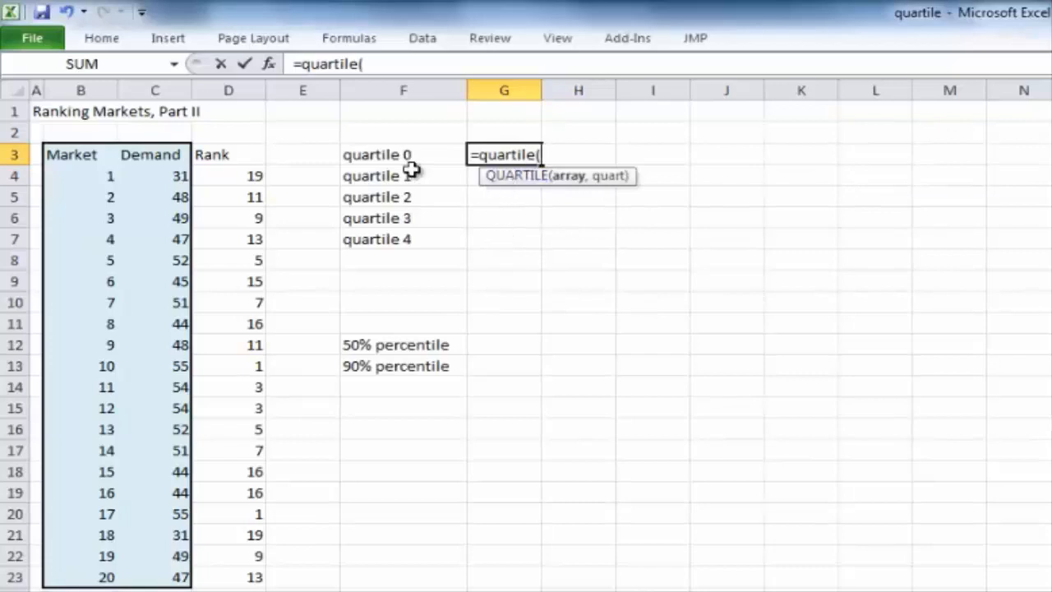
left_click_drag(163, 174, 160, 570)
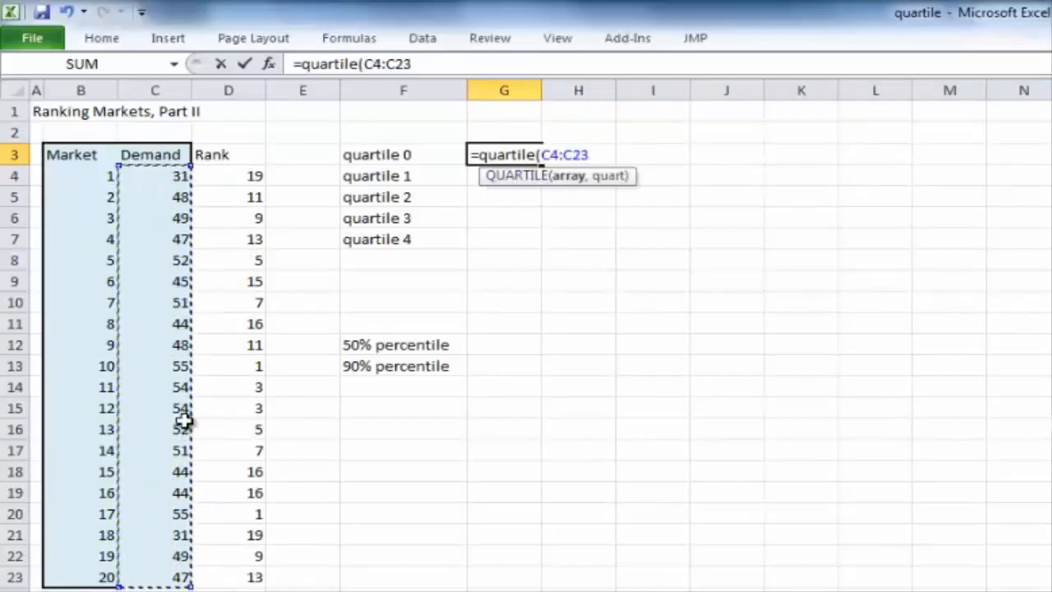
key("F4")
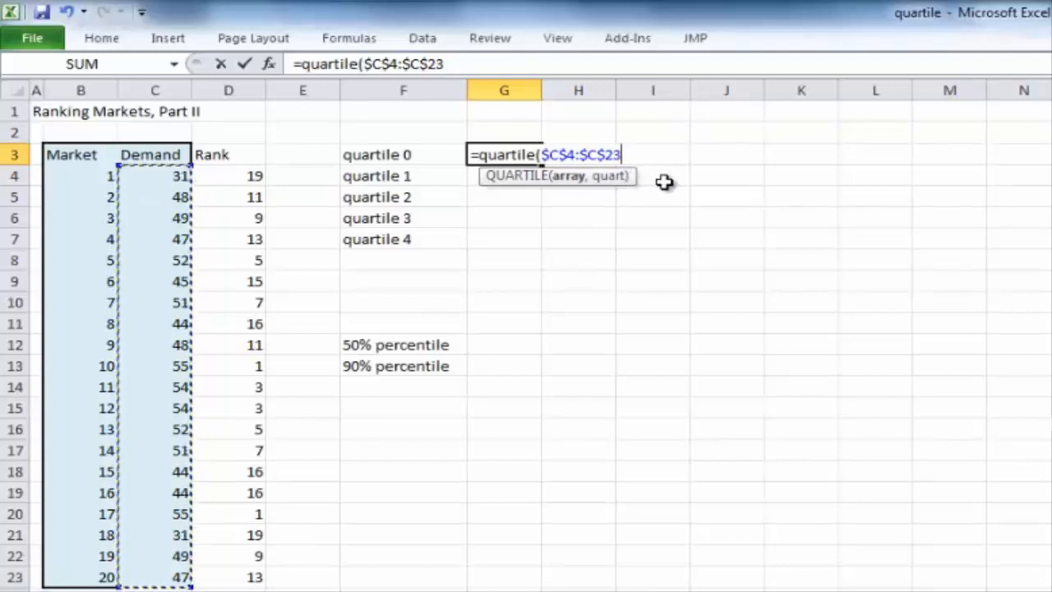
type(",")
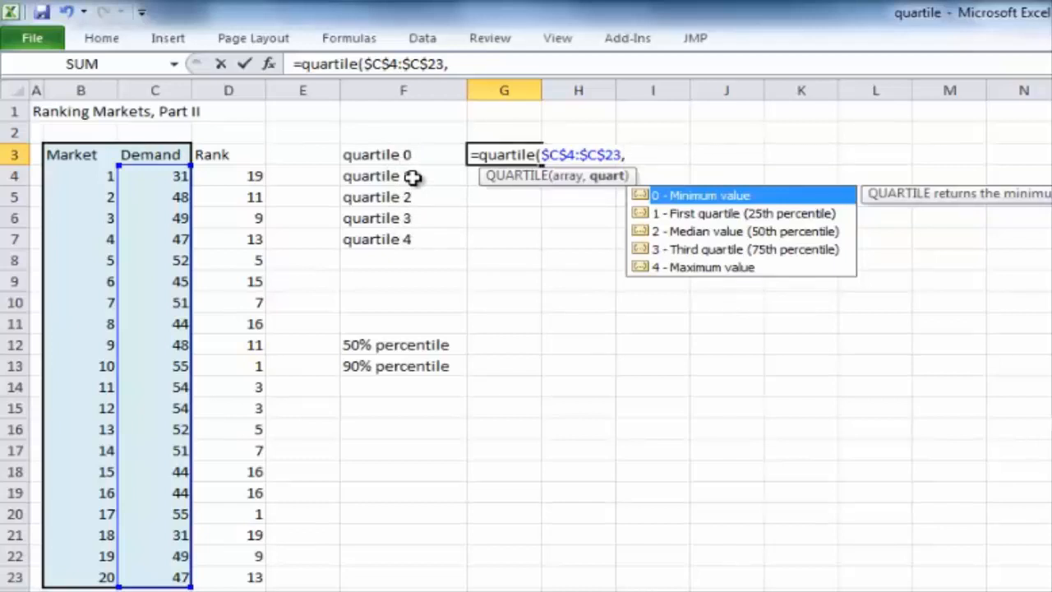
type("right(")
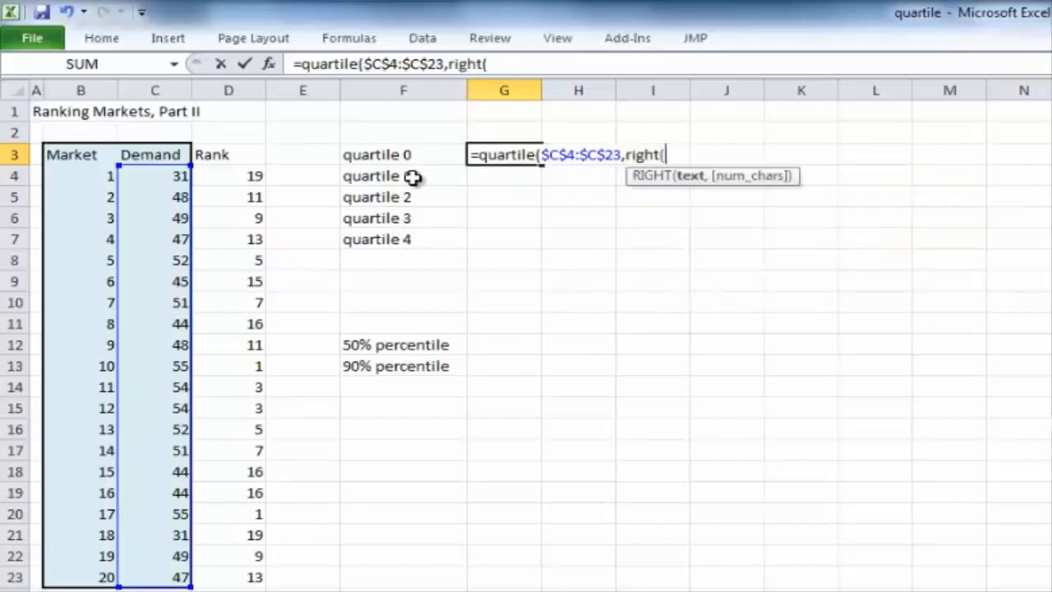
left_click(372, 155)
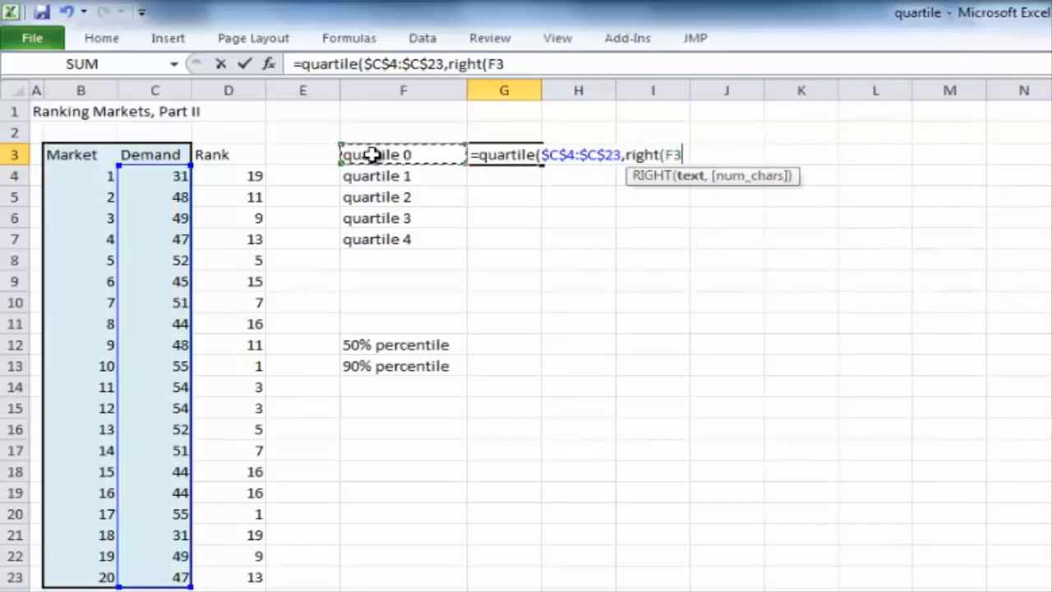
type(",1")
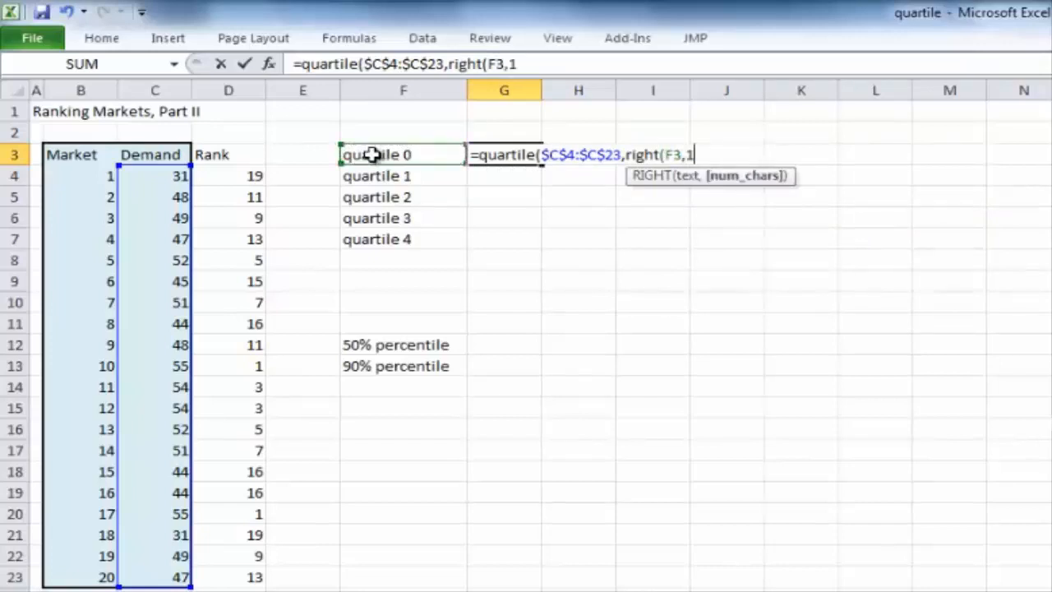
type("))")
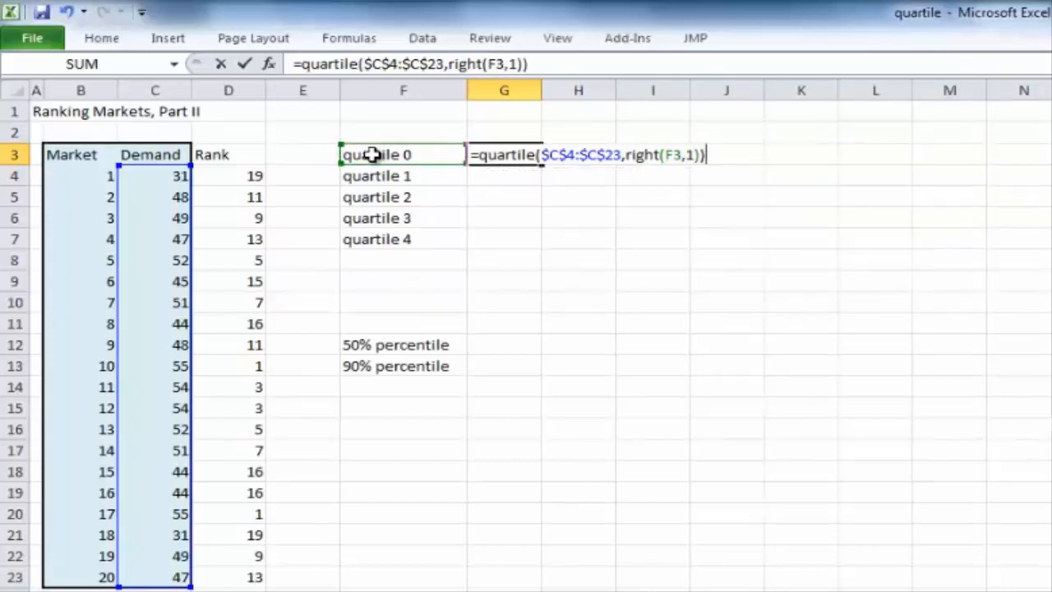
key("Return")
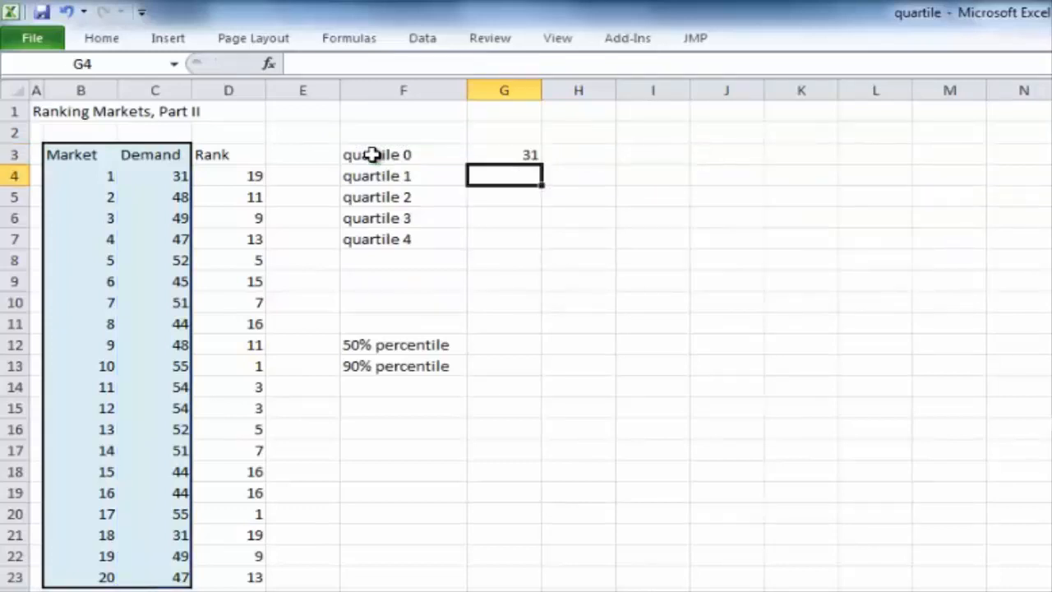
left_click(502, 157)
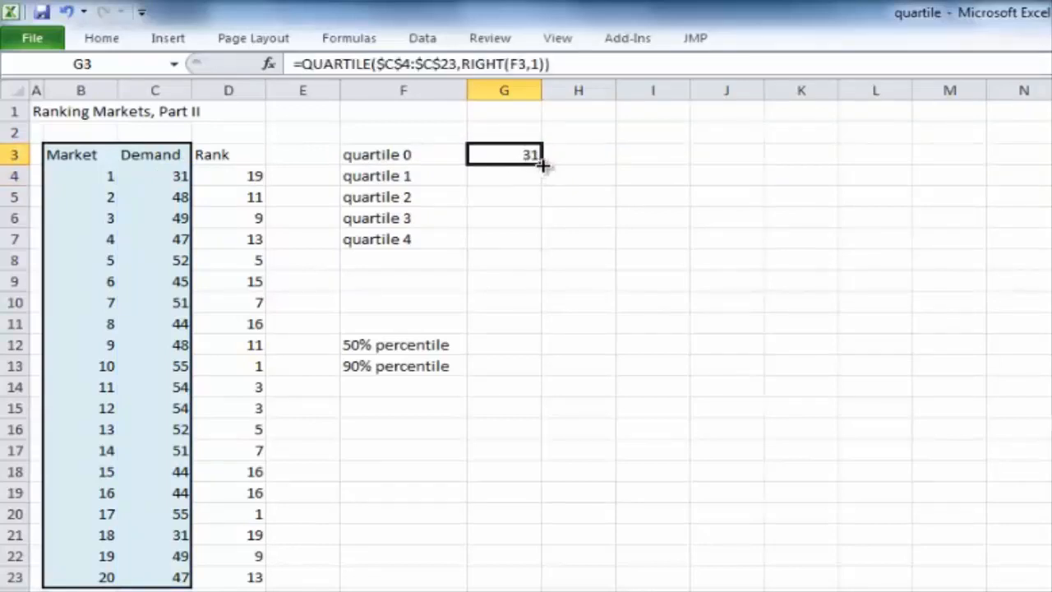
left_click_drag(543, 164, 543, 245)
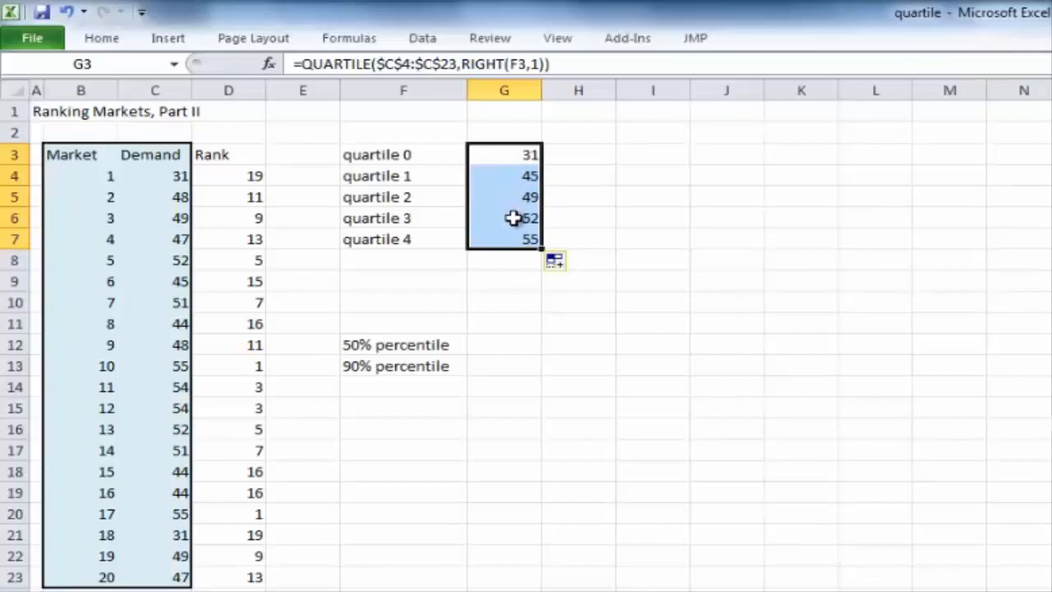
Calculate the 50% percentile of demand in G12 with the formula =PERCENTILE($C$4:$C$23,50%).
left_click(501, 349)
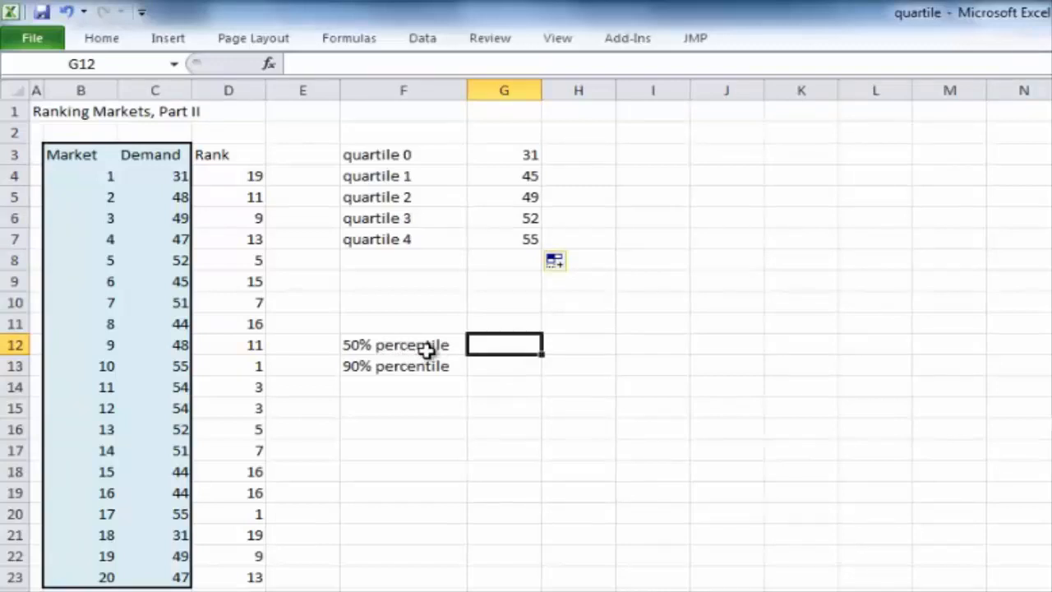
type("=")
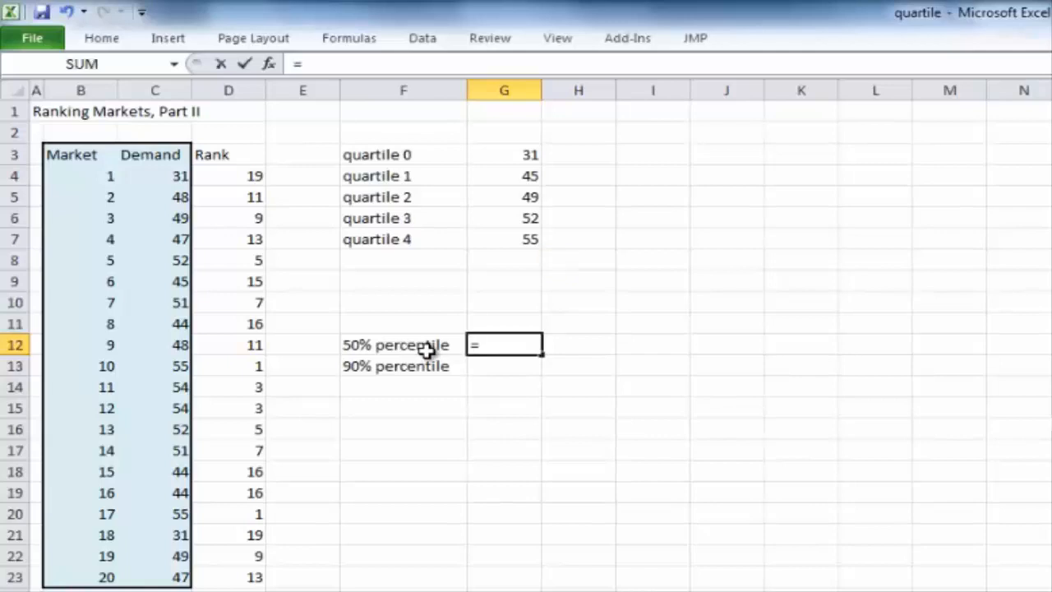
type("perce")
key("BackSpace")
type("cen")
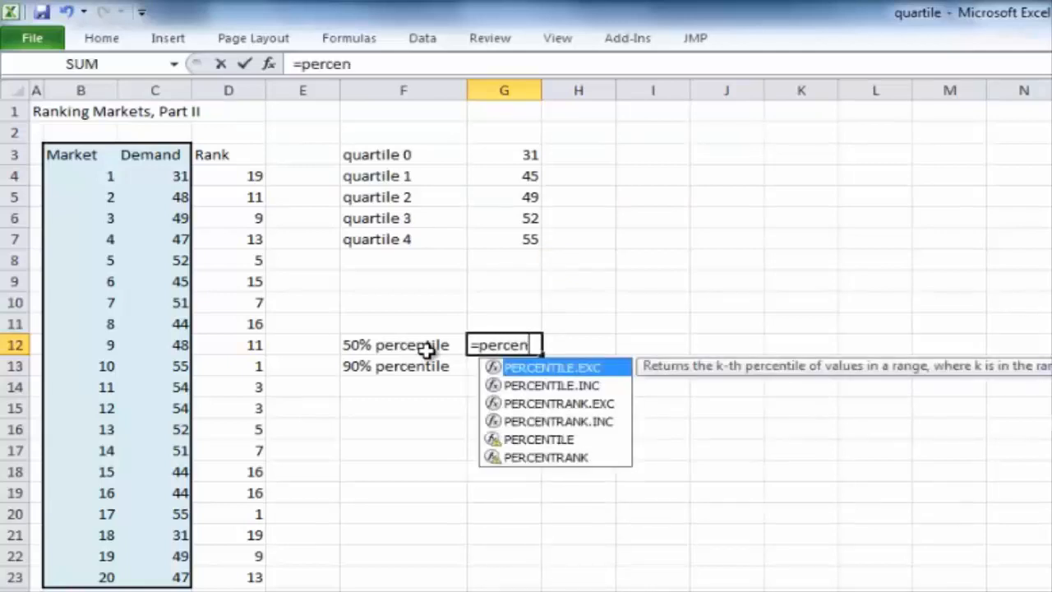
type("tile(")
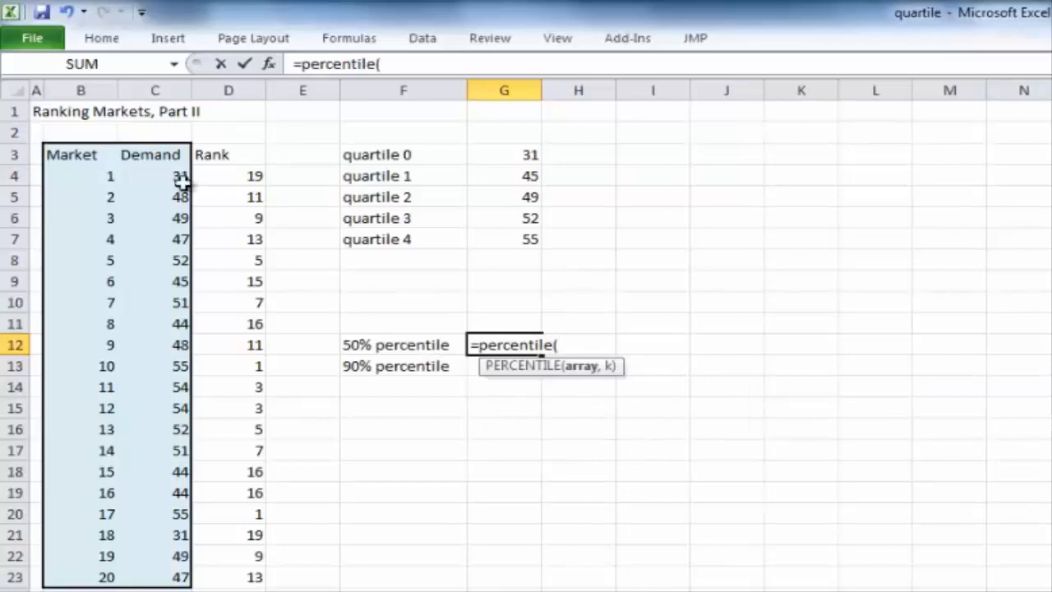
left_click_drag(169, 174, 185, 580)
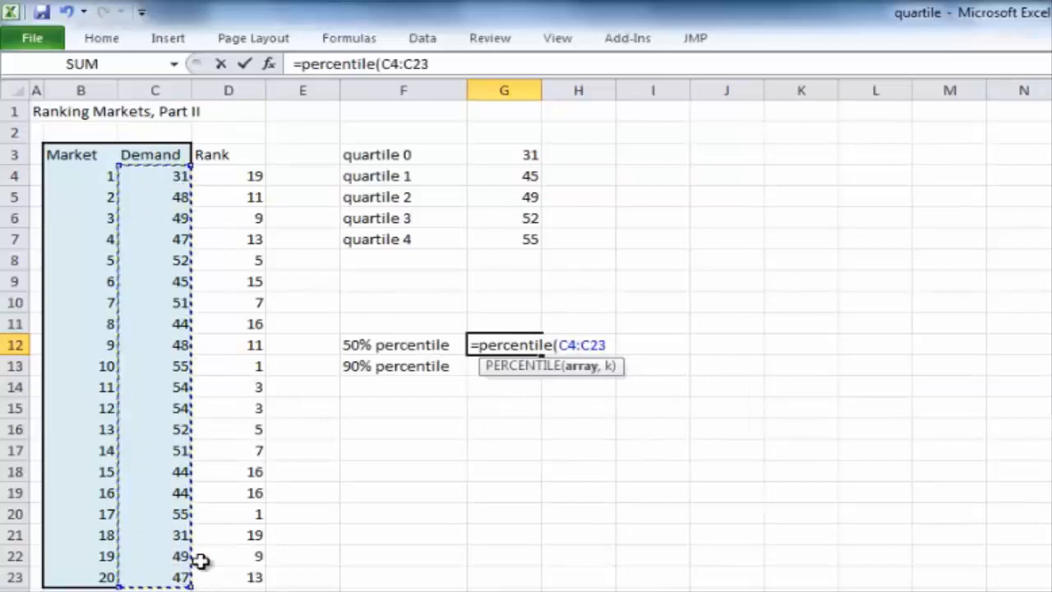
key("F4")
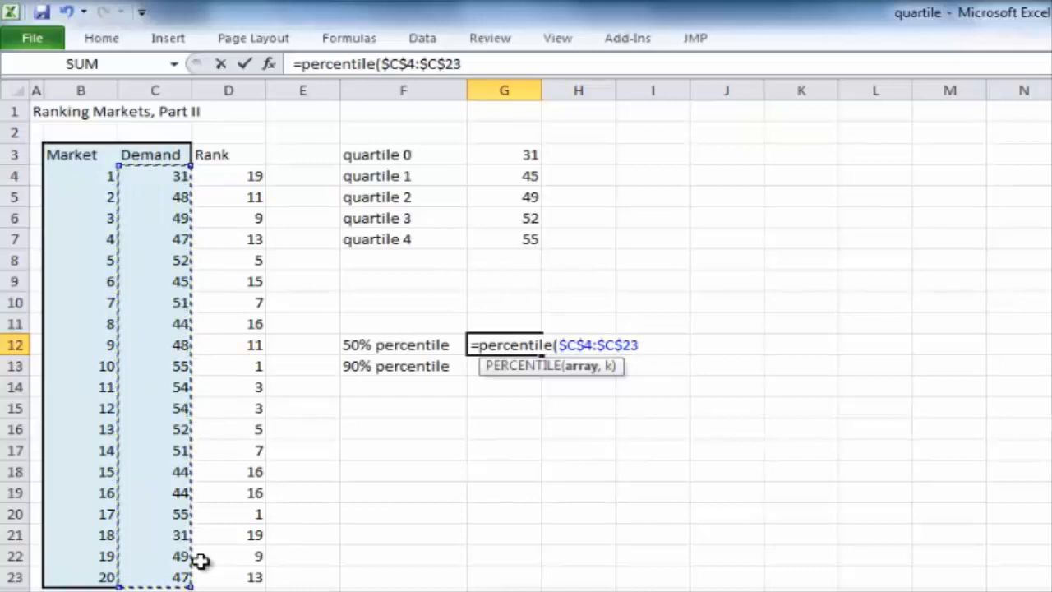
type(",5")
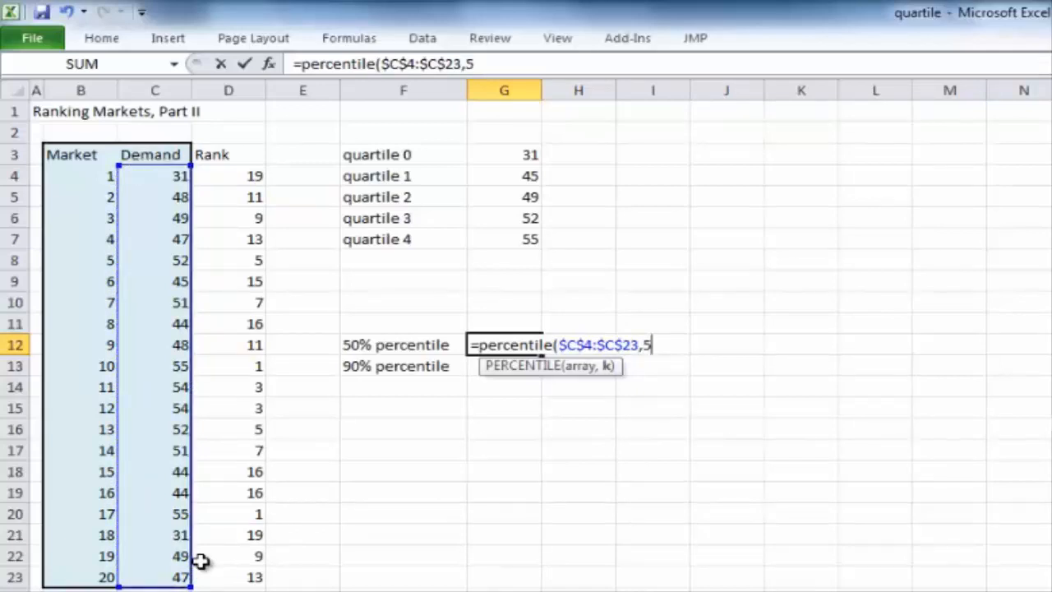
type("0%)")
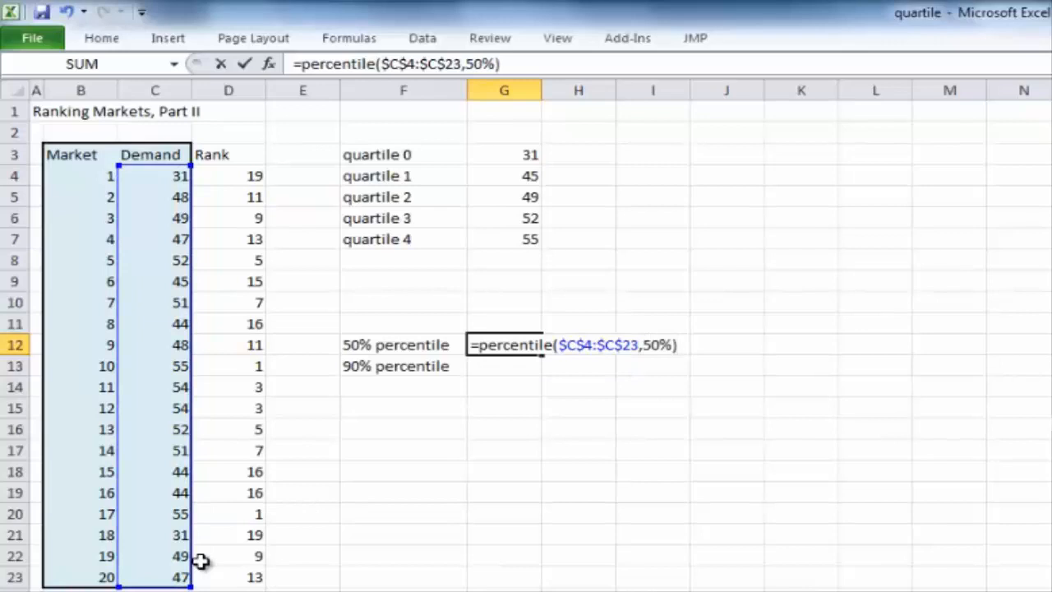
key("Return")
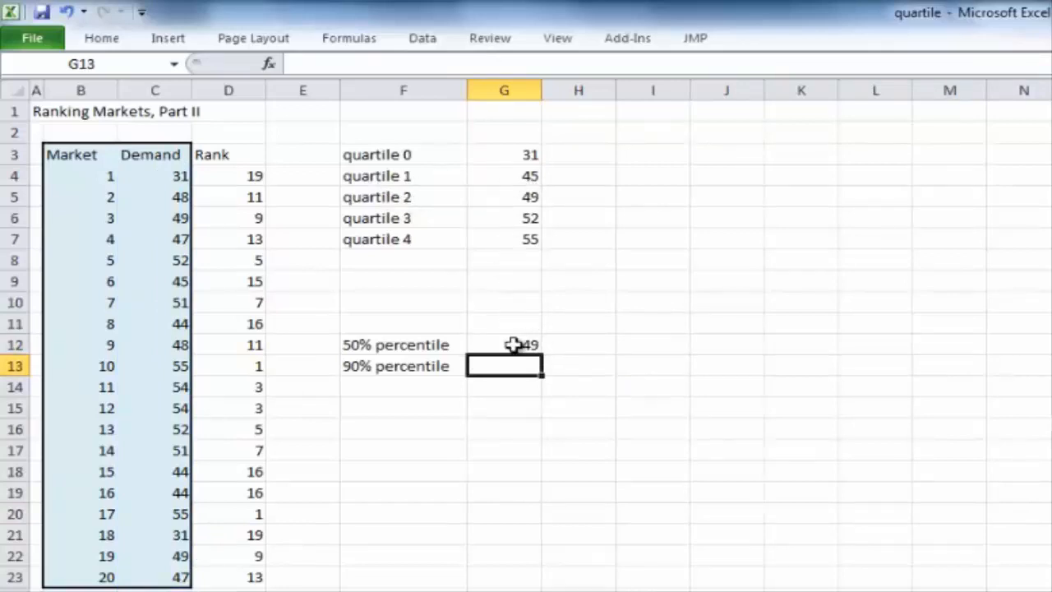
Calculate the 90% percentile of demand in G13 with =PERCENTILE($C$4:$C$23,90%), and check the entered formula.
type("=")
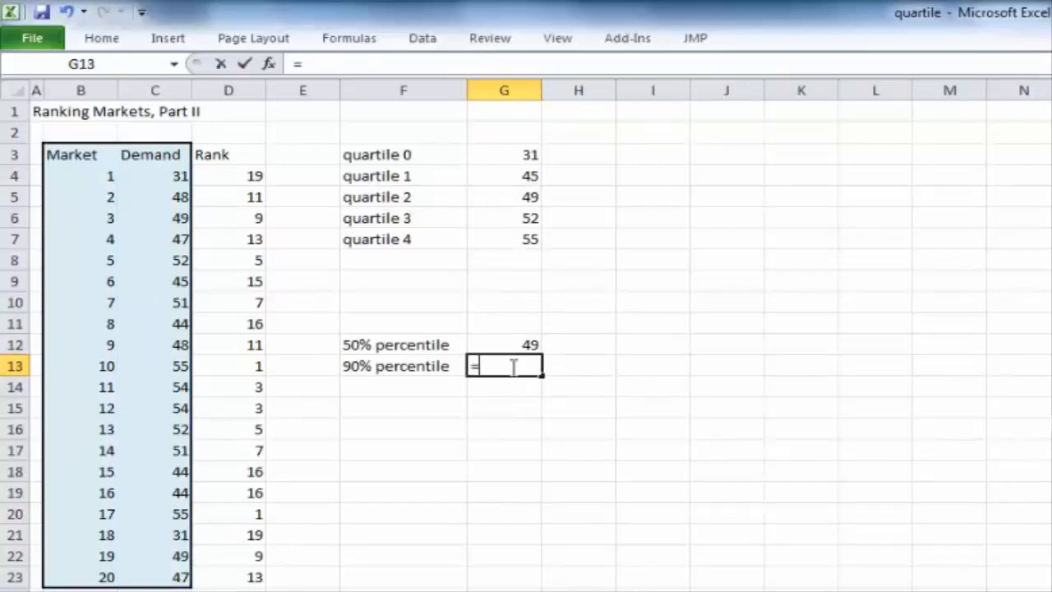
type("peren")
key("BackSpace")
key("BackSpace")
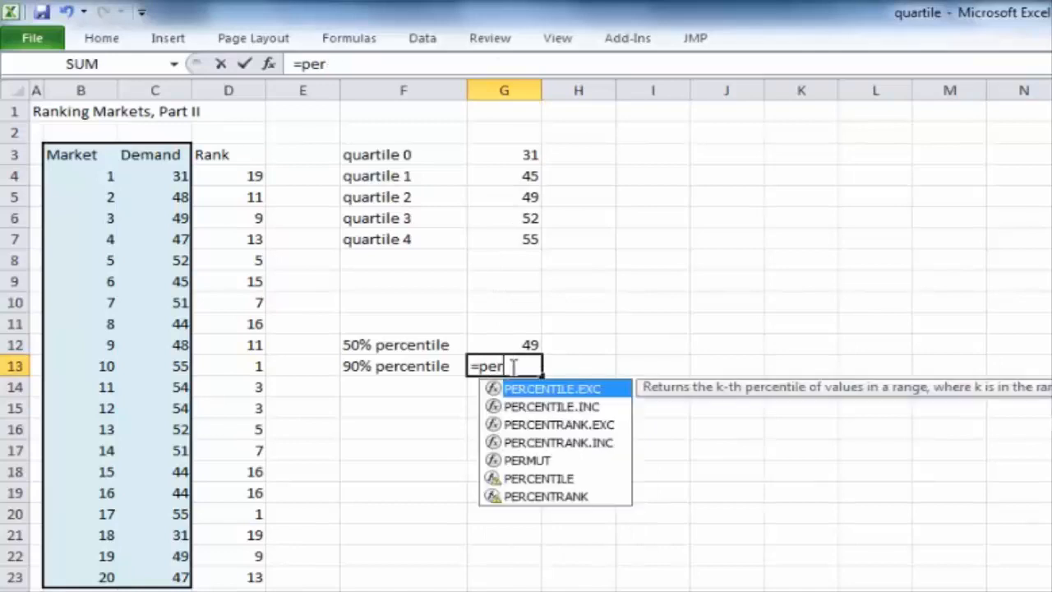
type("centile(")
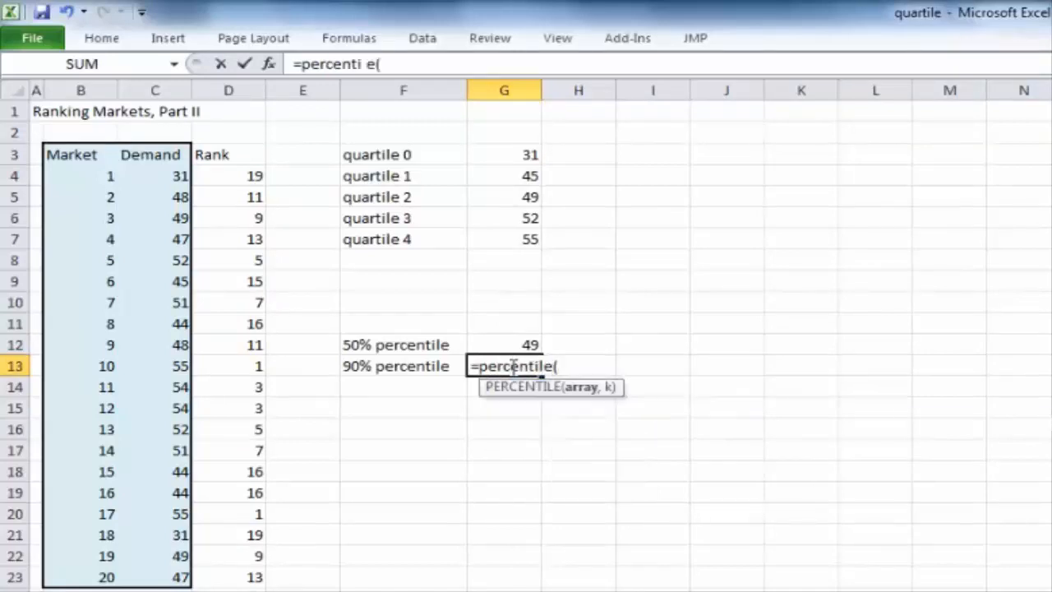
left_click_drag(150, 173, 192, 575)
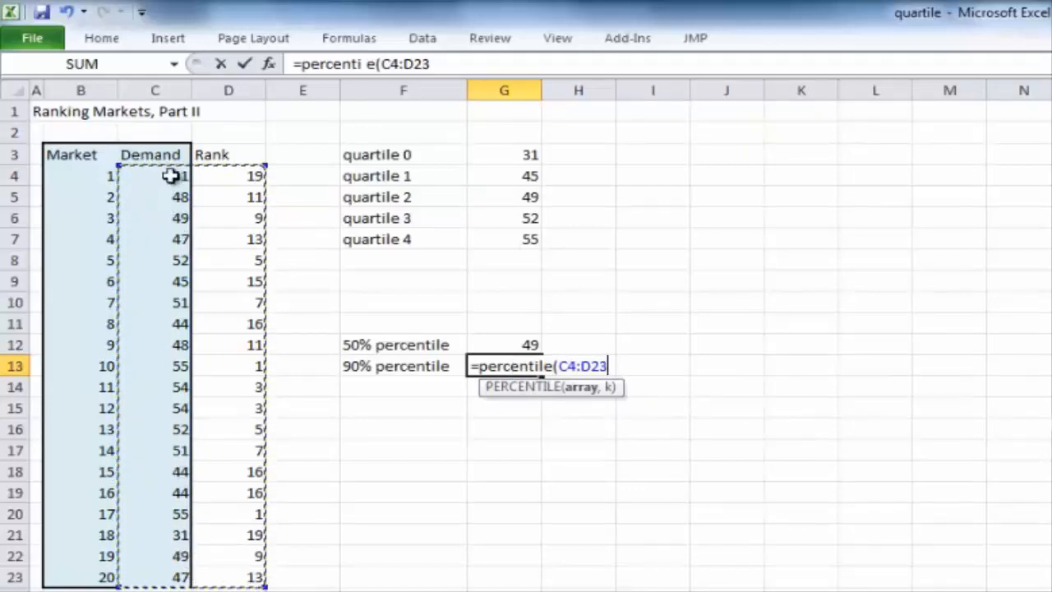
left_click_drag(170, 175, 181, 575)
key("F4")
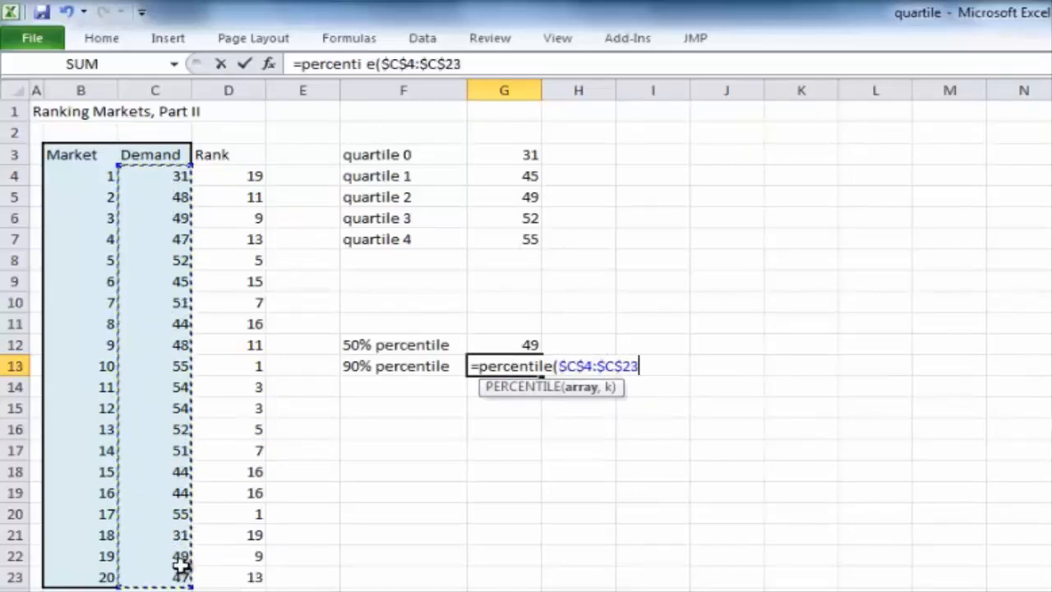
type(",")
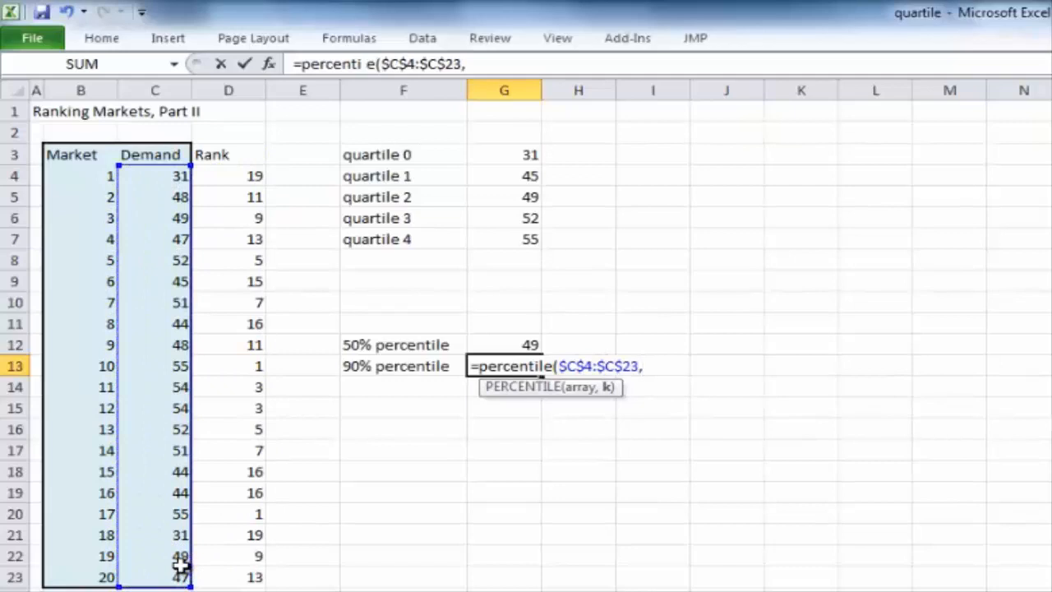
type("90%)")
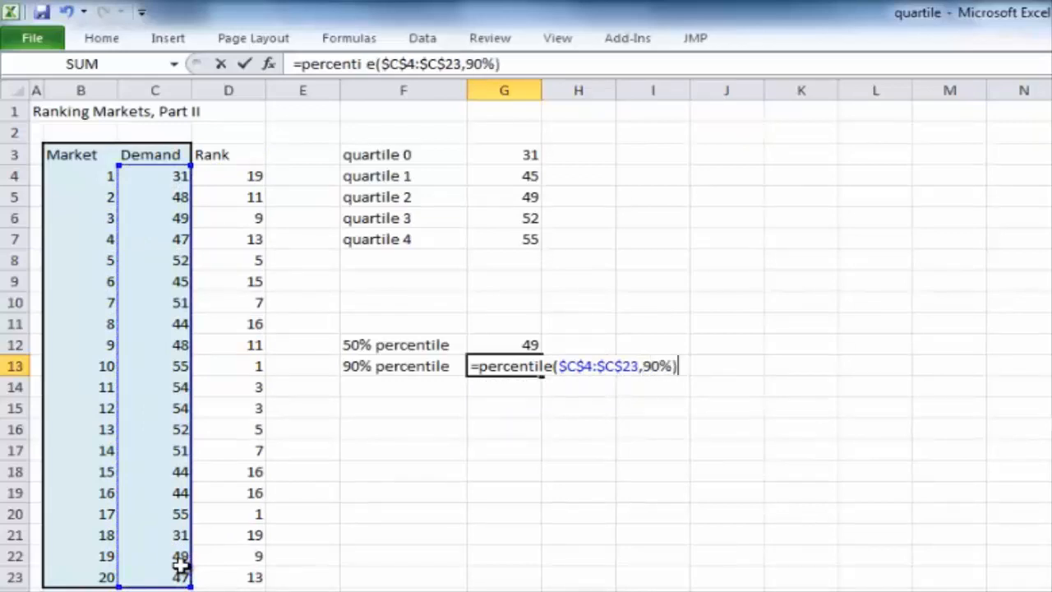
key("Return")
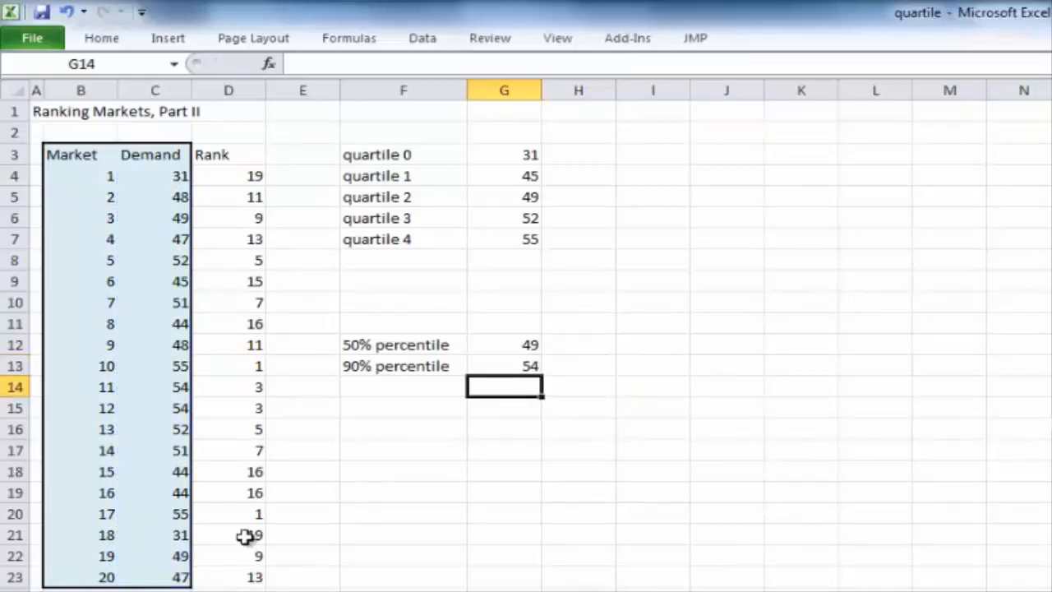
left_click(495, 370)
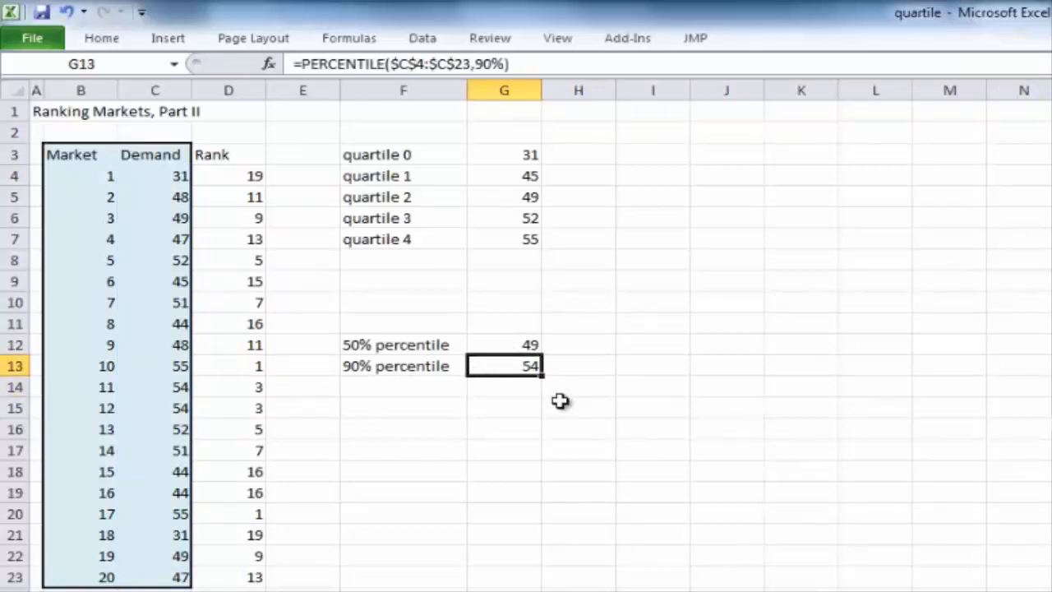
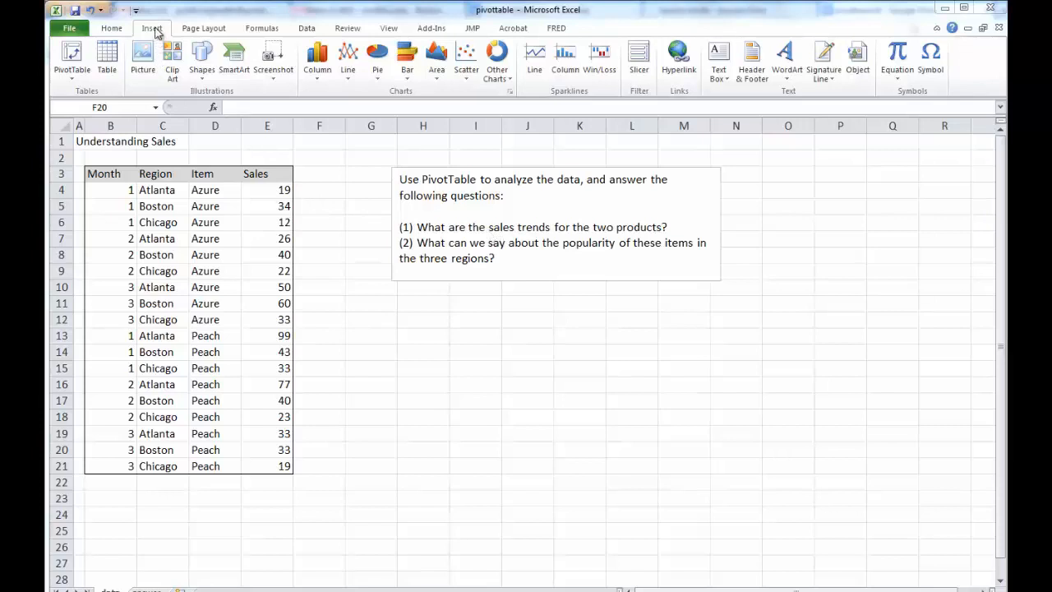
Create a PivotTable from the sales range data!$B$3:$E$21 on a new worksheet.
left_click(71, 62)
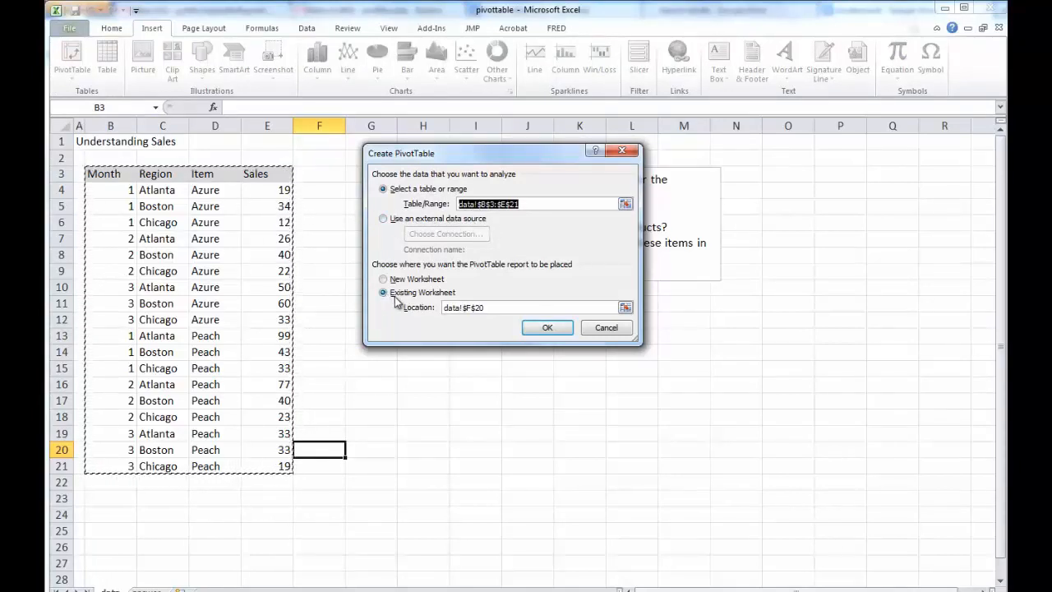
left_click(383, 280)
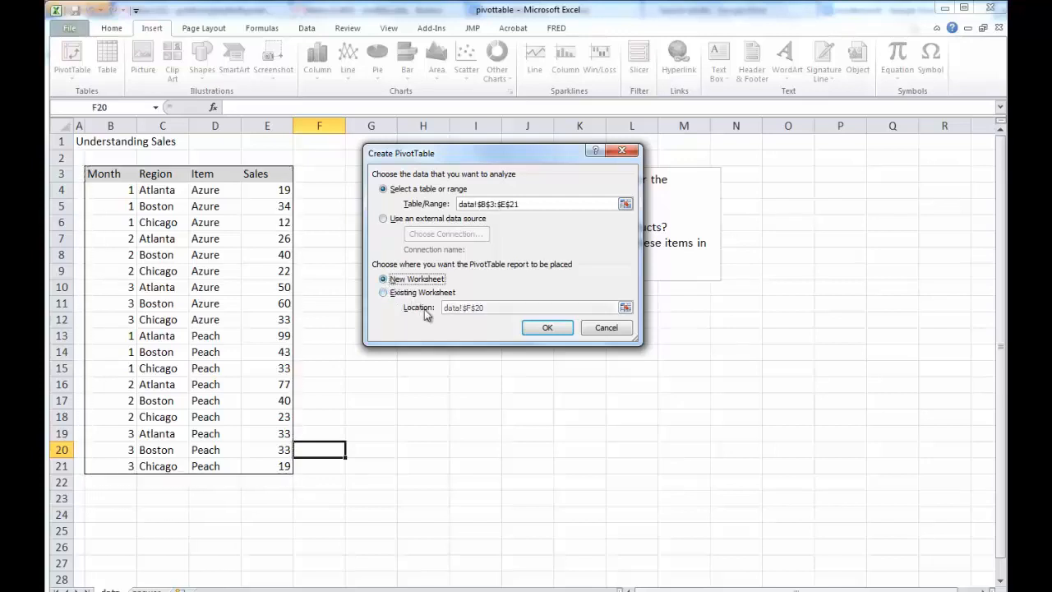
left_click(542, 328)
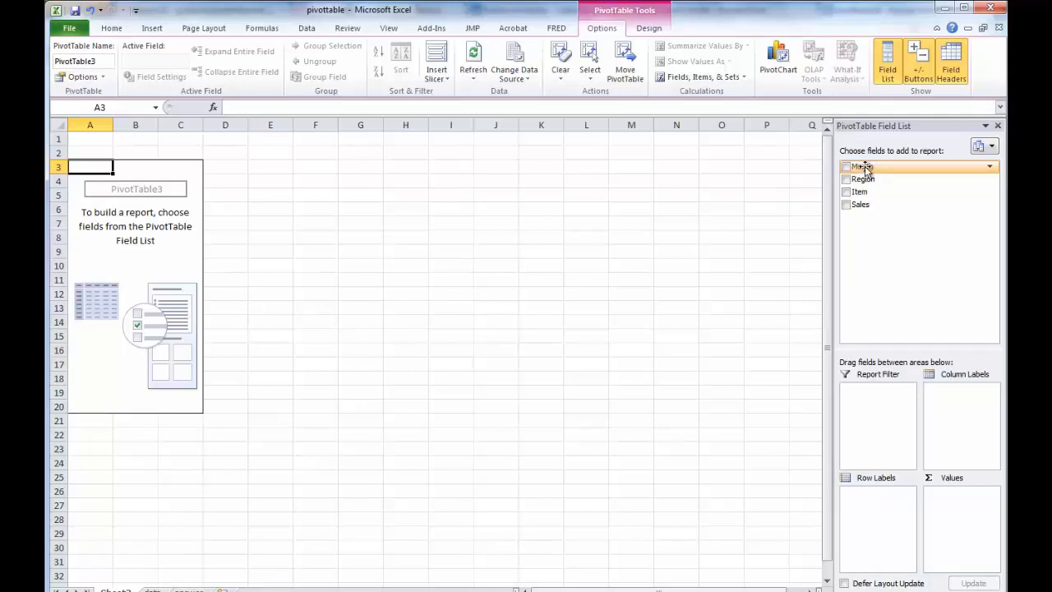
Add Month to the PivotTable's row labels and Sales to its values as a sum.
left_click_drag(860, 169, 868, 232)
left_click_drag(868, 285, 872, 512)
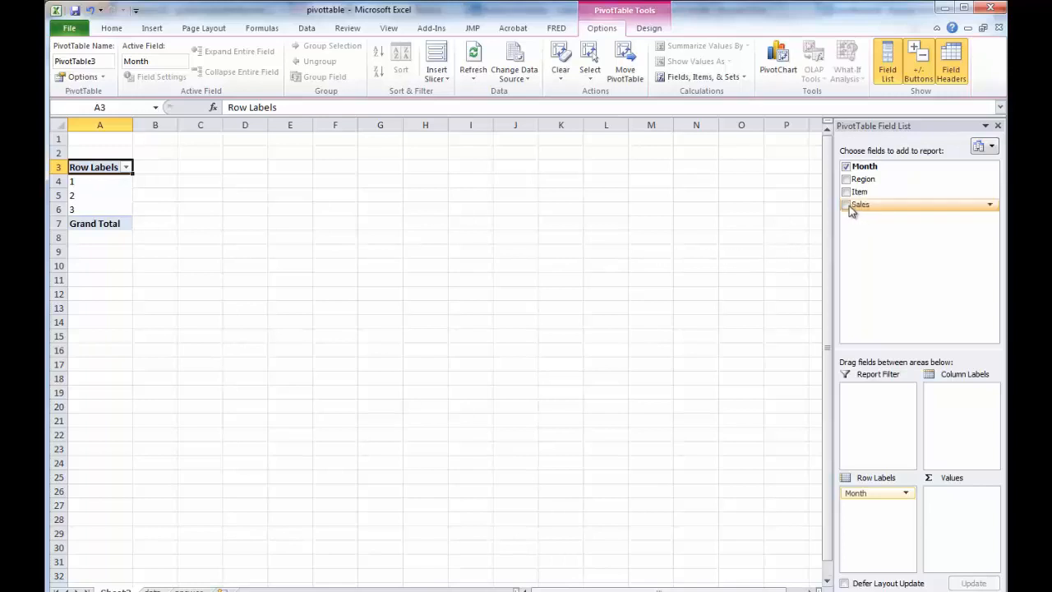
left_click_drag(860, 210, 977, 528)
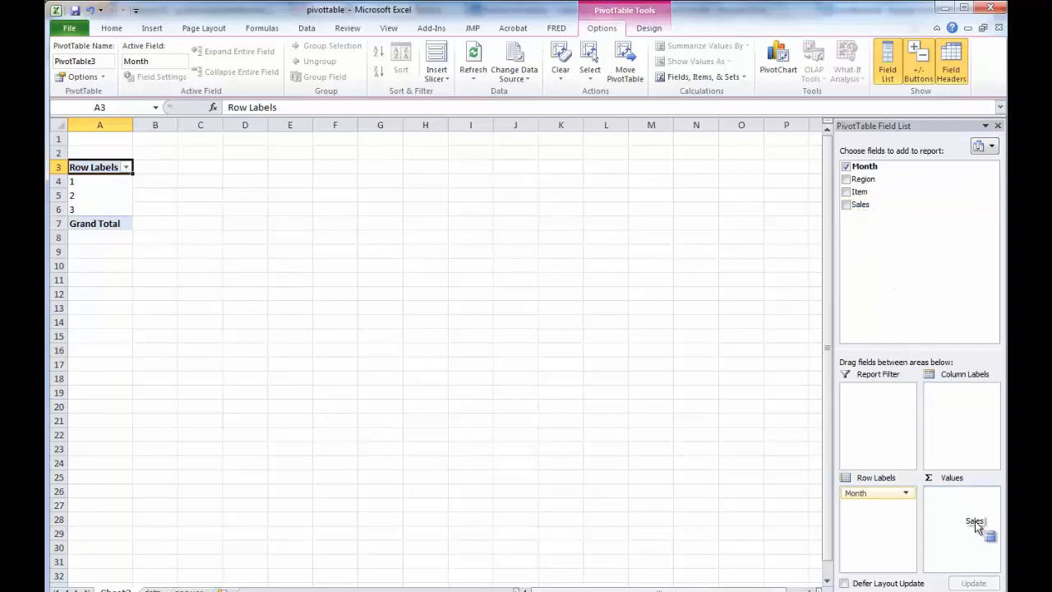
left_click_drag(958, 493, 952, 500)
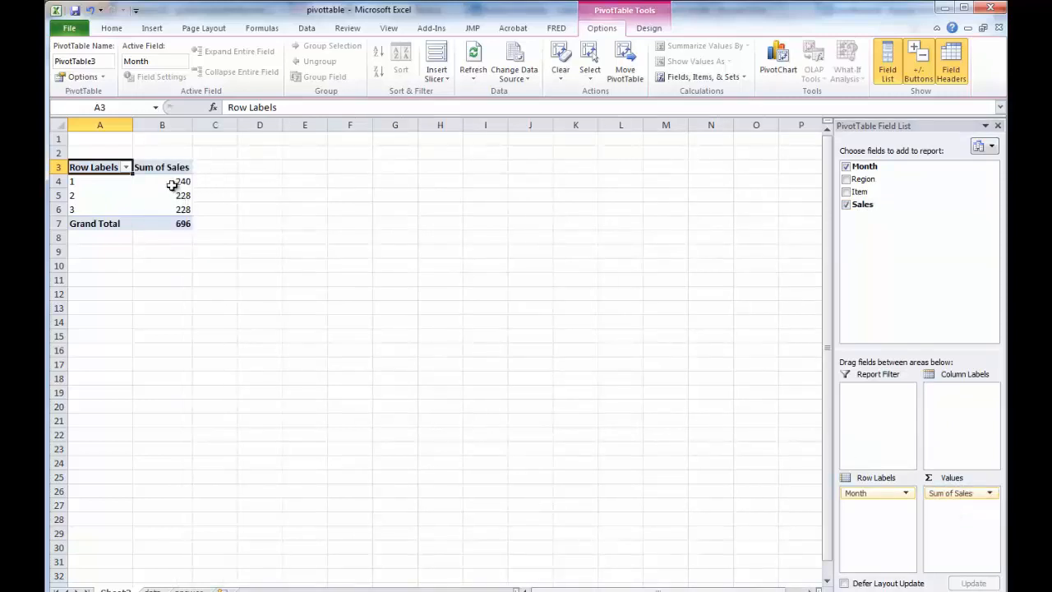
mouse_move(161, 181)
mouse_move(190, 211)
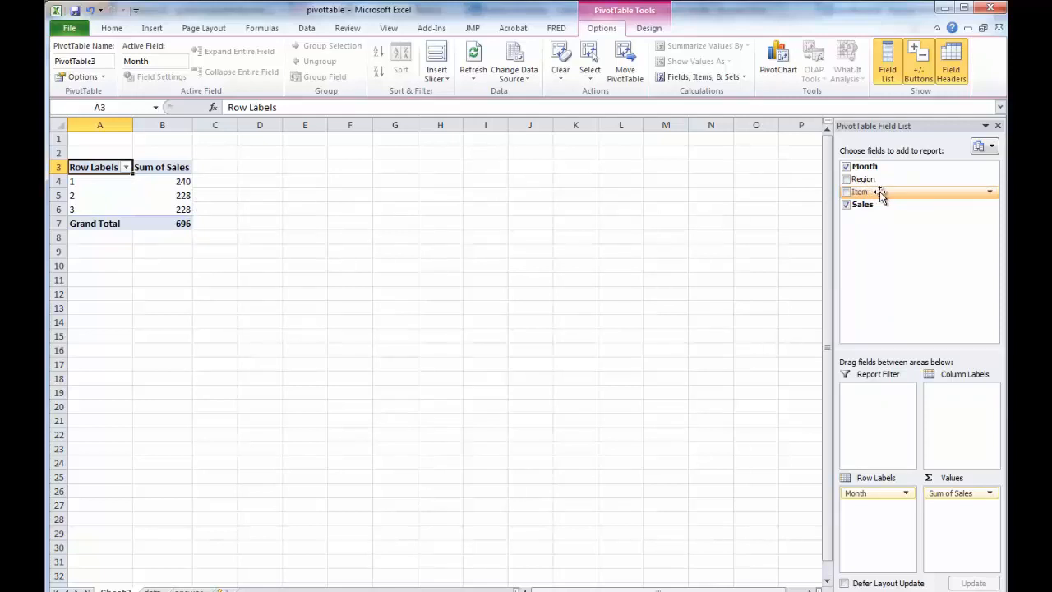
Add Item to the PivotTable's column labels and widen column C with the Peach sales.
left_click_drag(879, 193, 898, 430)
left_click_drag(888, 473, 965, 403)
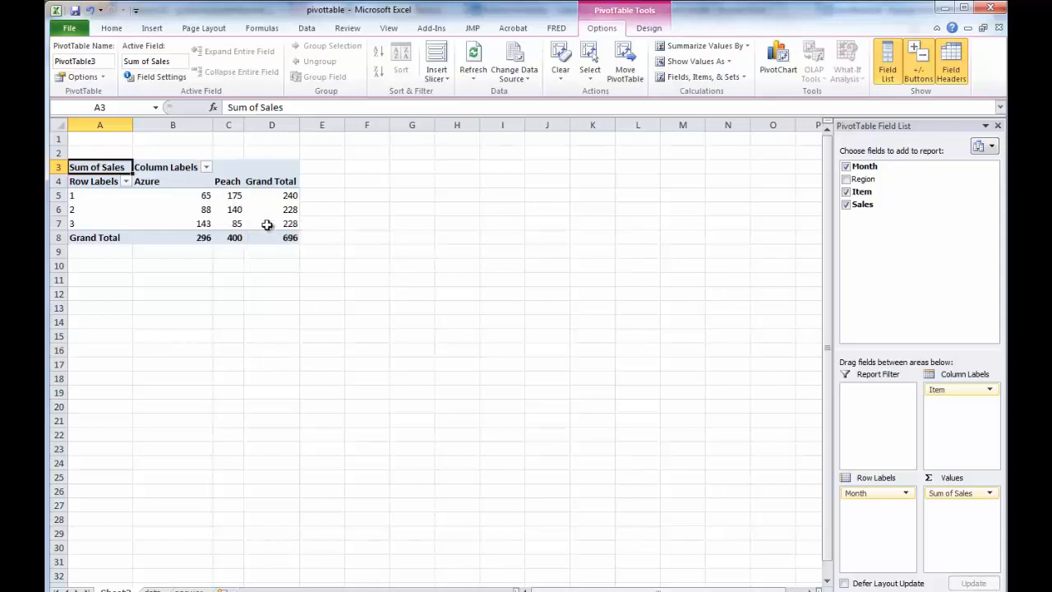
mouse_move(278, 225)
left_click_drag(244, 125, 267, 124)
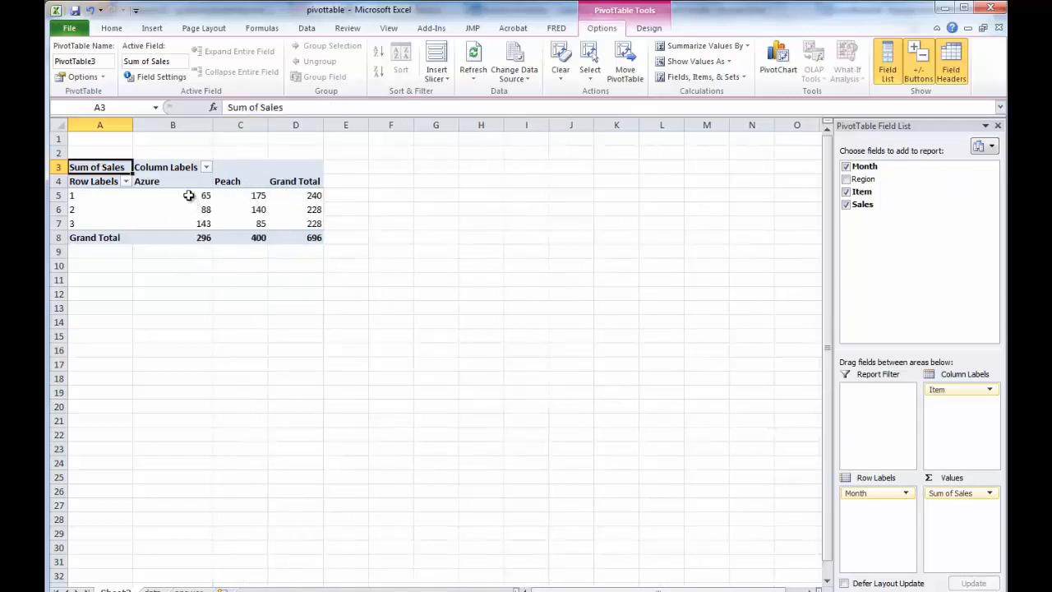
Apply blue gradient-fill data bars to the Azure and Peach monthly sales in B5:C7.
left_click_drag(193, 196, 261, 221)
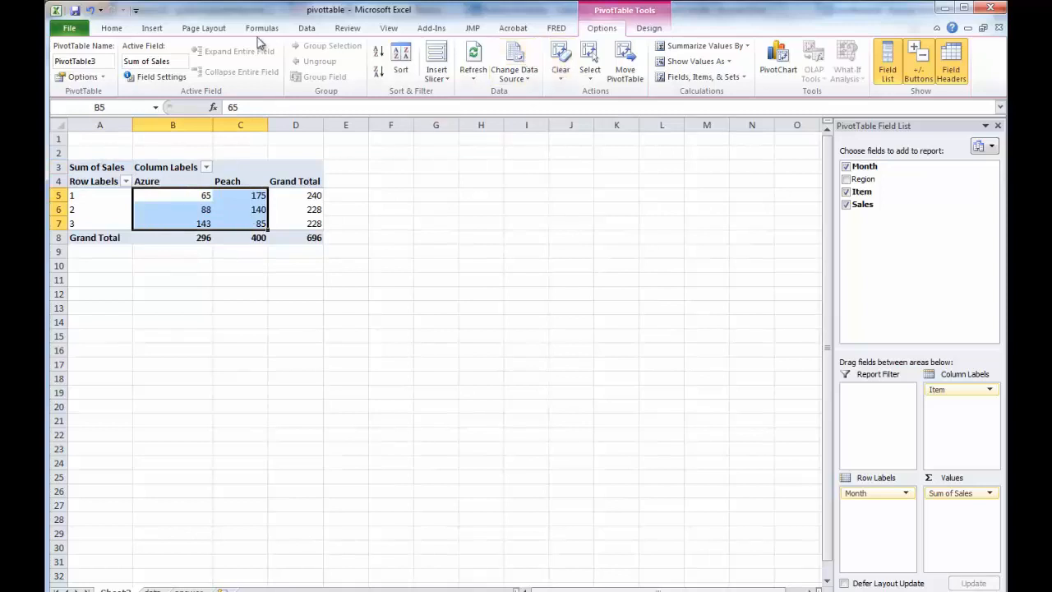
left_click(113, 28)
left_click(626, 82)
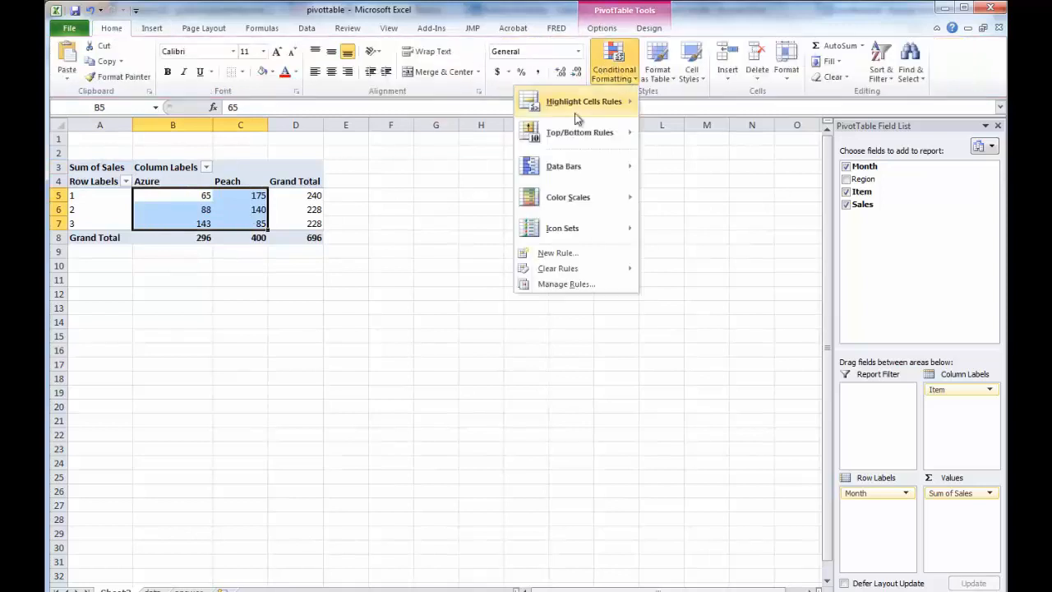
mouse_move(563, 166)
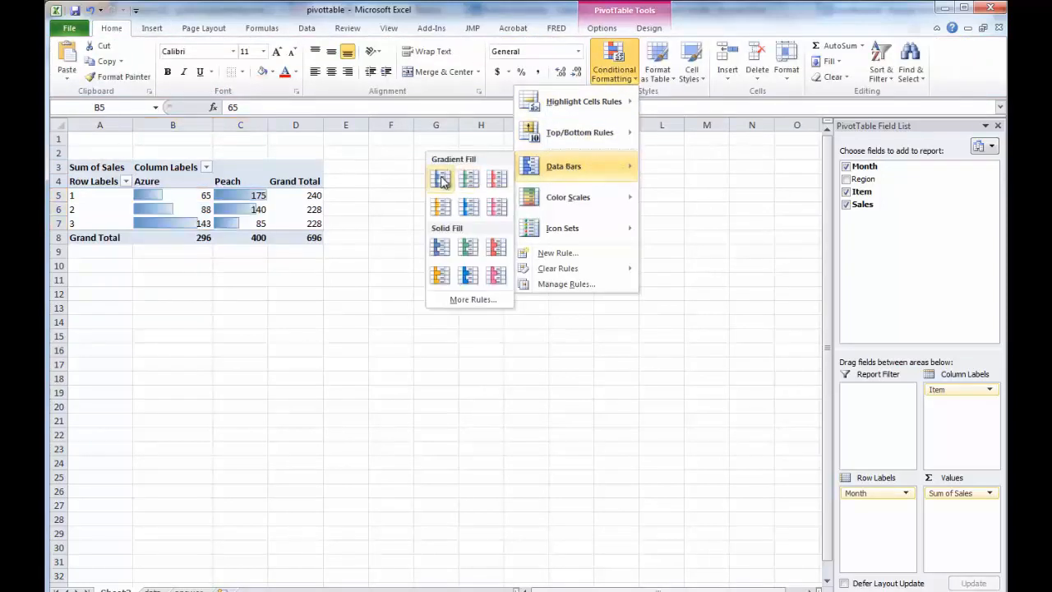
left_click(441, 179)
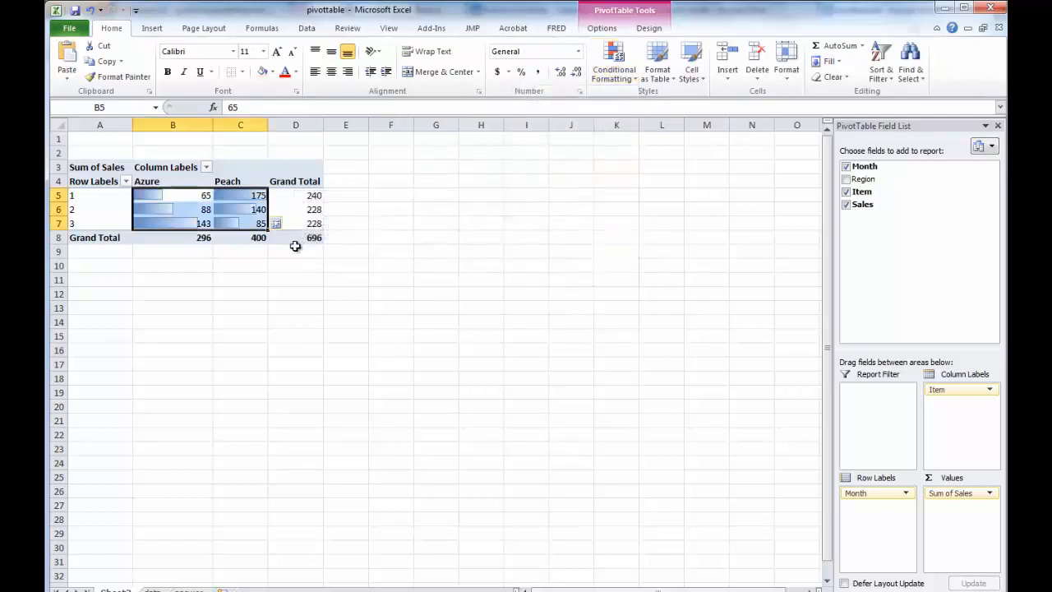
Examine the monthly sales trends of Azure and Peach and their totals in the PivotTable.
mouse_move(314, 197)
left_click(238, 251)
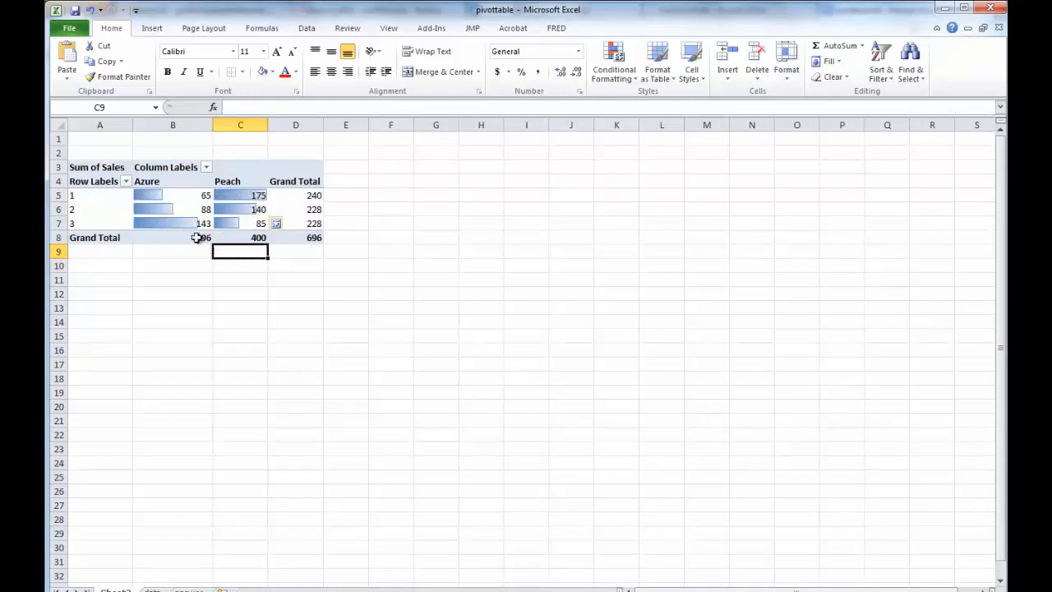
mouse_move(172, 203)
mouse_move(245, 197)
mouse_move(239, 235)
mouse_move(302, 230)
mouse_move(234, 215)
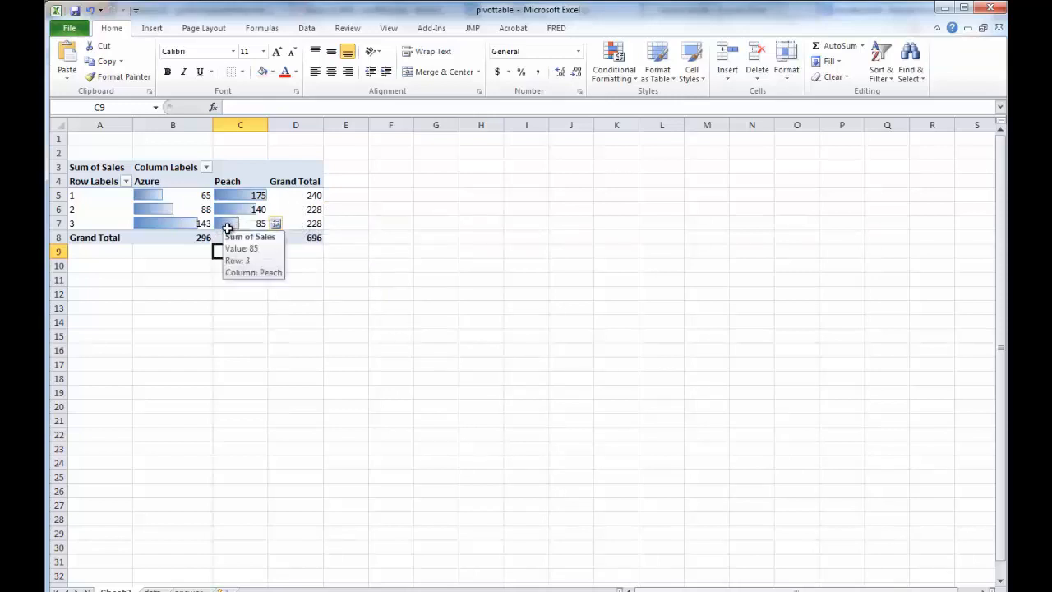
Add Region to the PivotTable's row labels beneath Month.
left_click(193, 200)
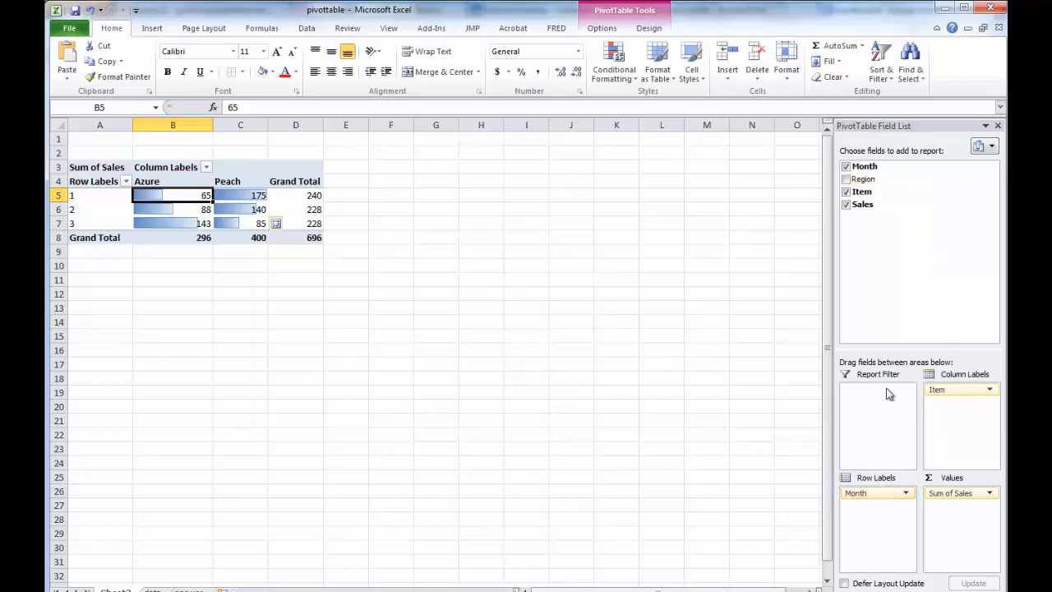
left_click_drag(863, 179, 869, 506)
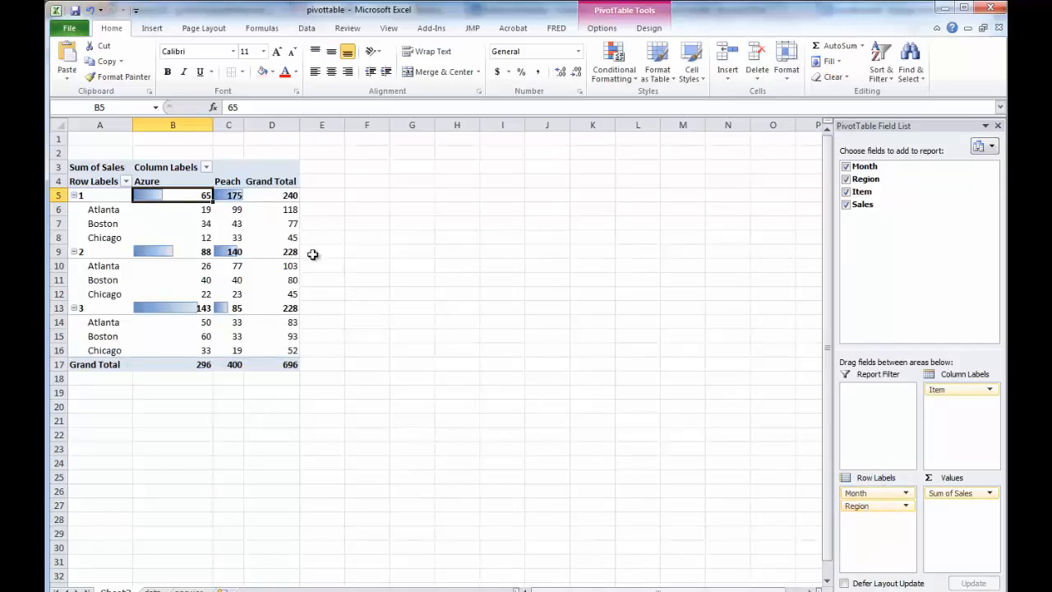
Clear the conditional formatting rules from the Azure and Peach sales in B5:C16.
mouse_move(180, 193)
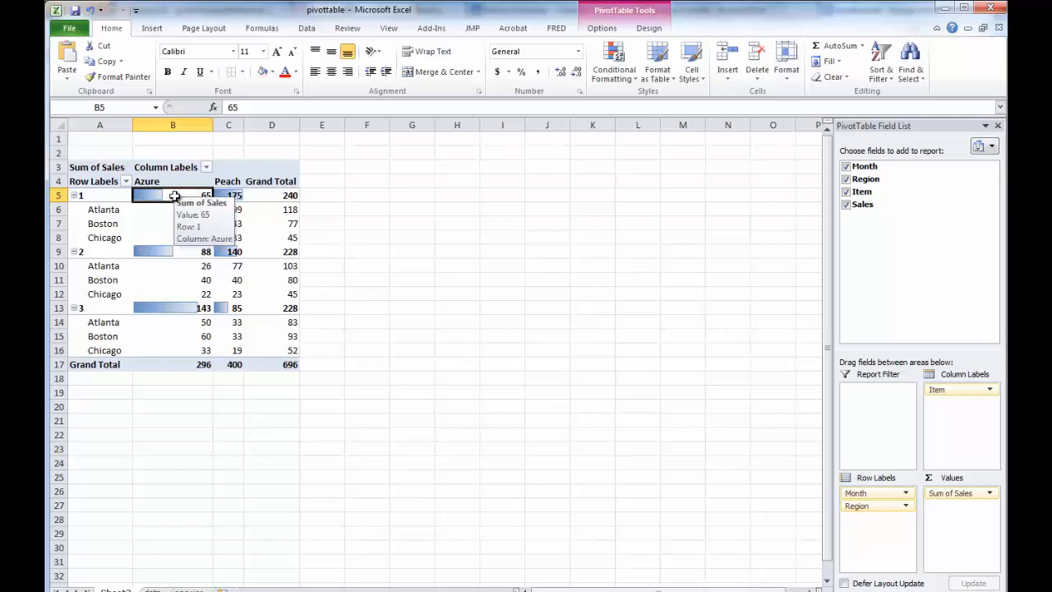
left_click_drag(184, 195, 217, 351)
left_click(613, 66)
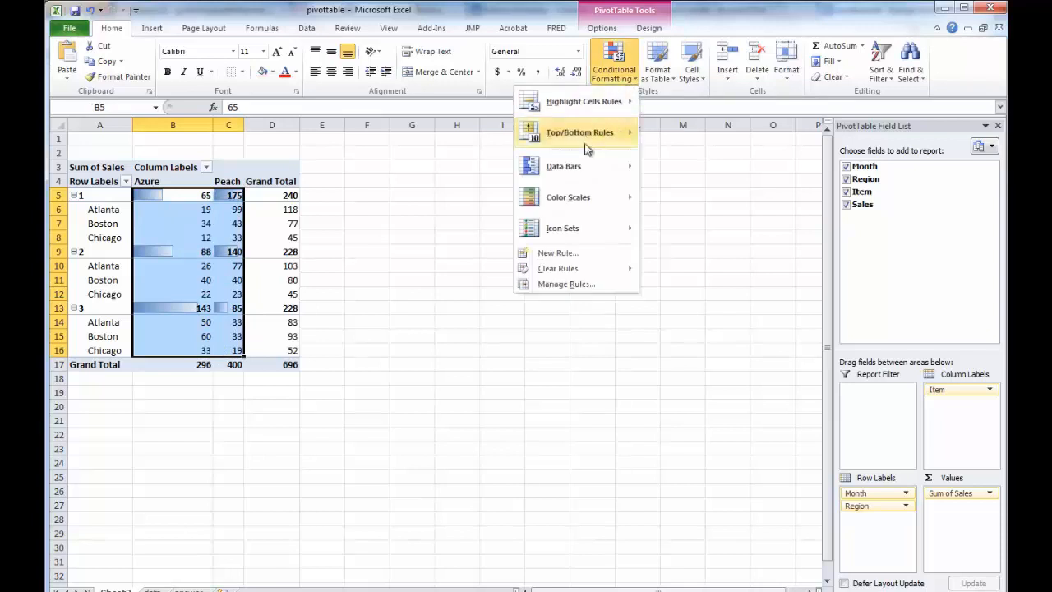
mouse_move(586, 271)
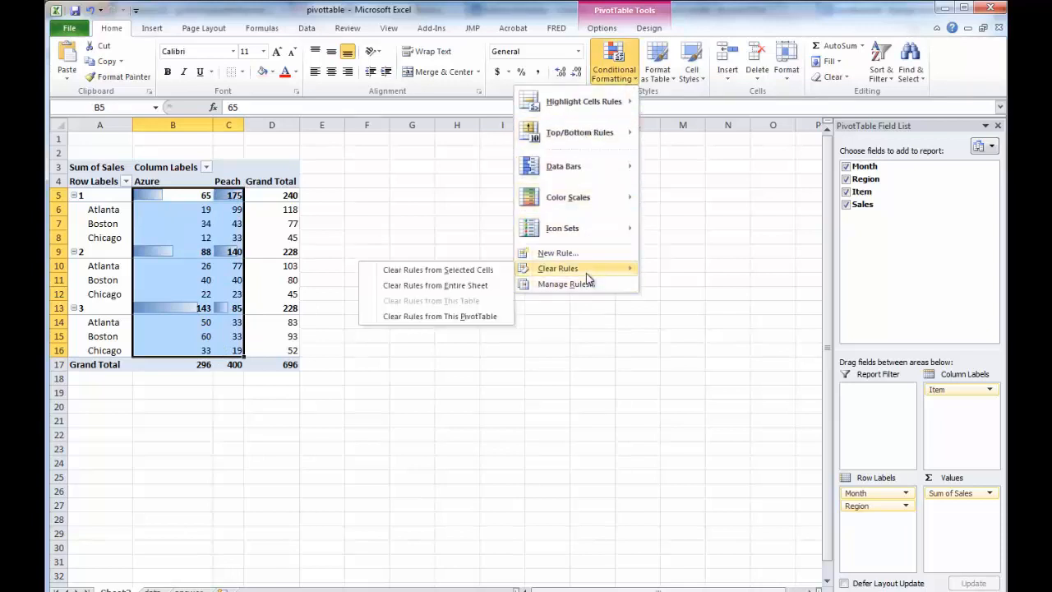
left_click(485, 271)
left_click(383, 252)
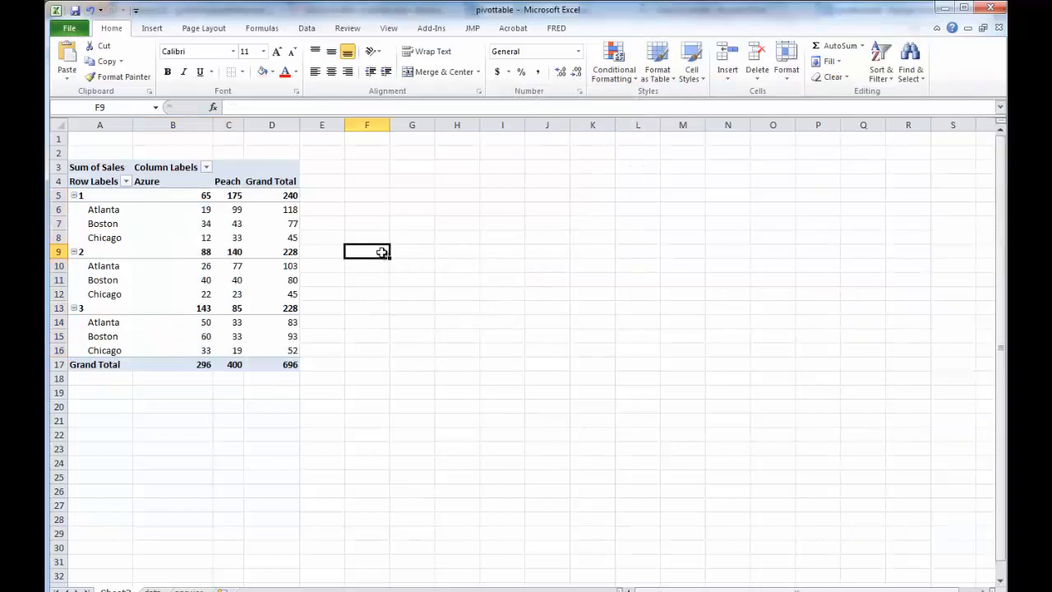
Widen the Peach column and regroup the PivotTable rows by Region, with Month nested beneath it.
left_click(234, 240)
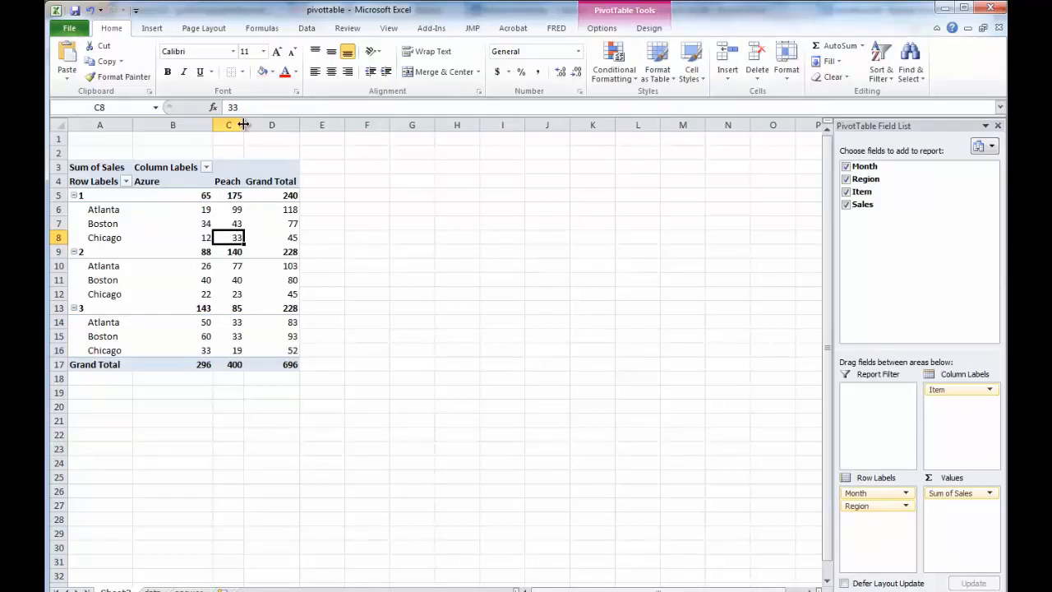
left_click_drag(244, 124, 272, 124)
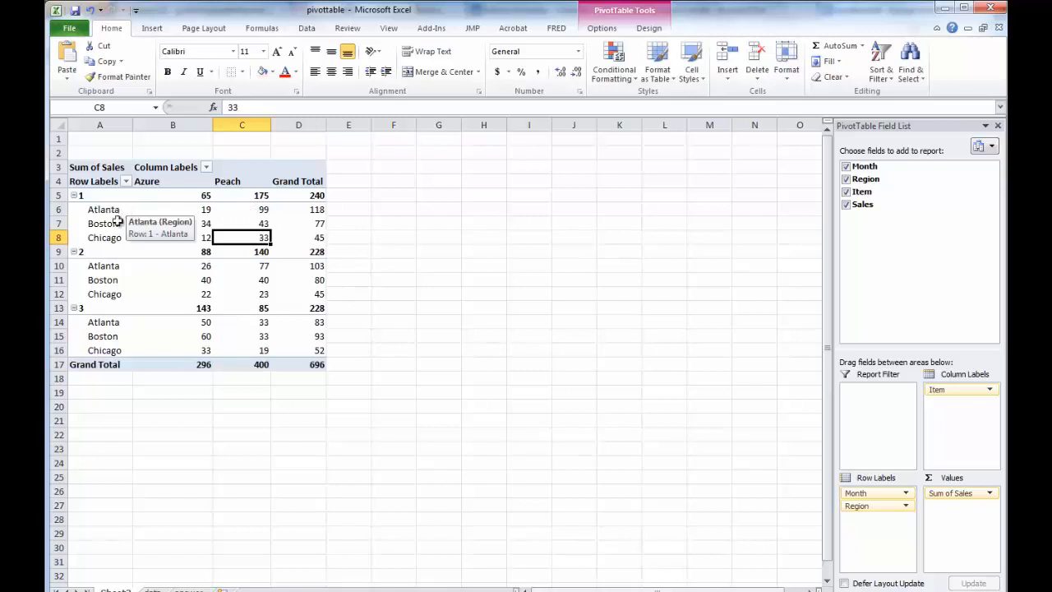
left_click(877, 507)
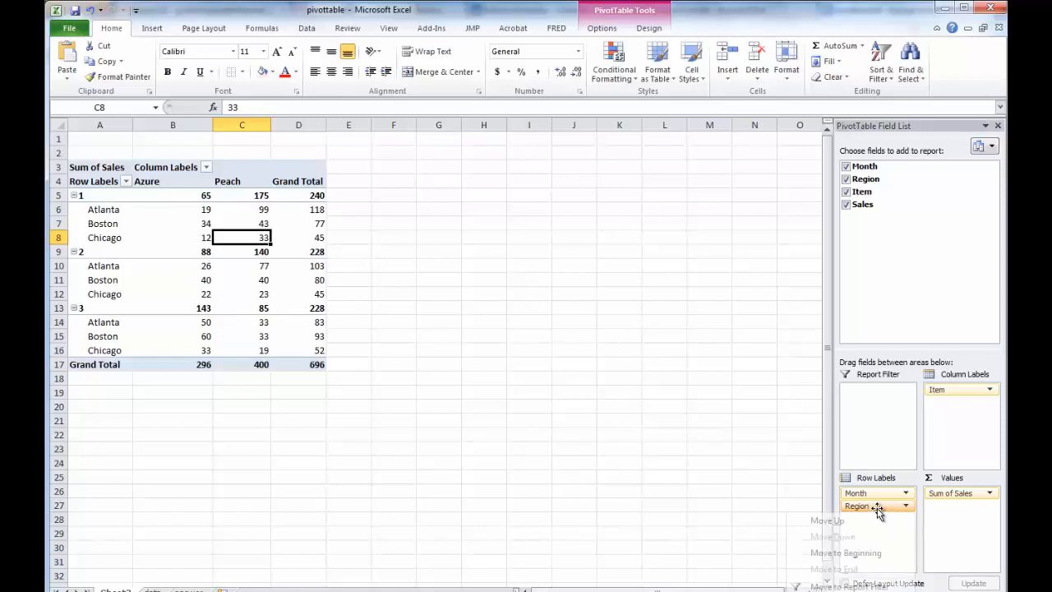
left_click_drag(879, 494, 882, 526)
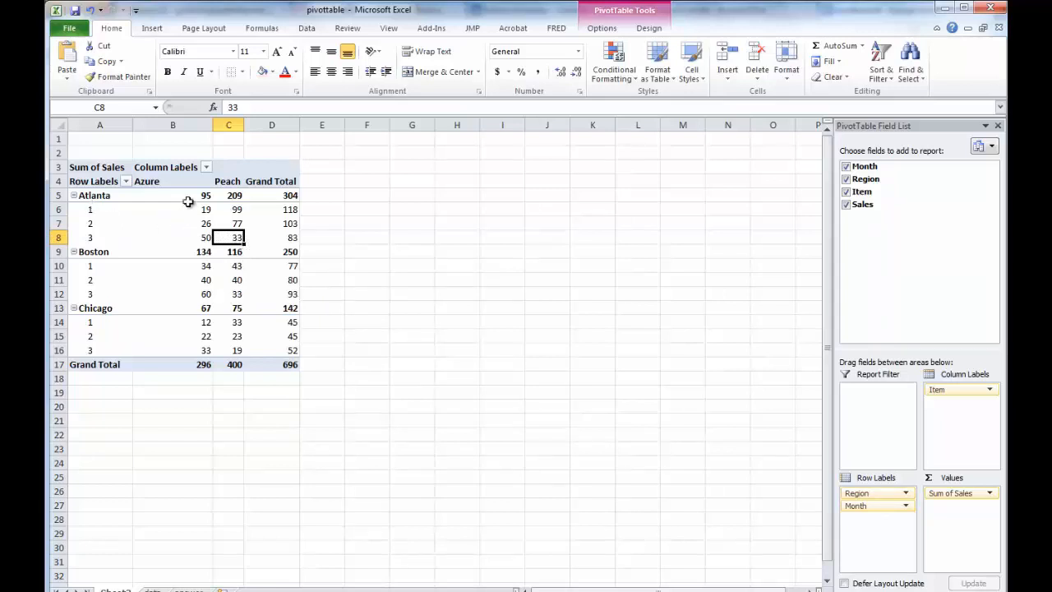
Compare the monthly Azure and Peach sales within each region: Atlanta, Boston and Chicago.
left_click_drag(189, 212, 192, 237)
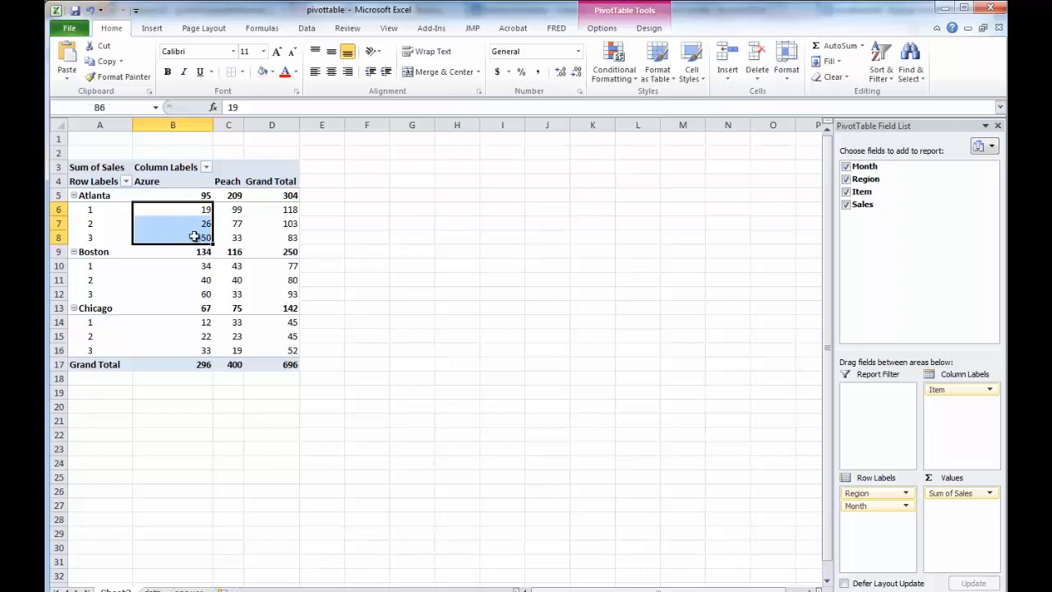
mouse_move(231, 210)
left_click_drag(236, 210, 189, 291)
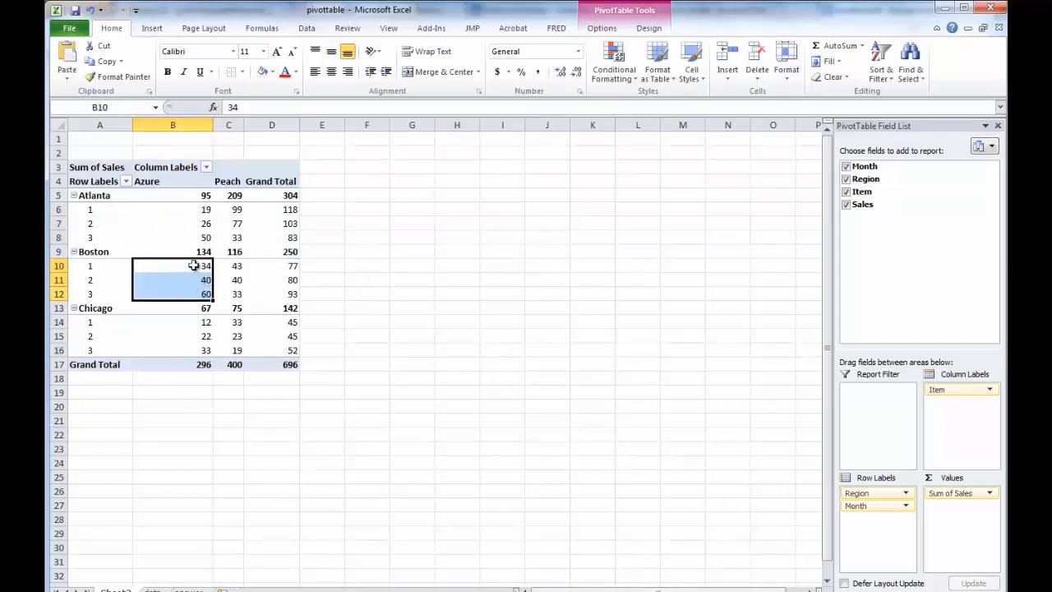
left_click_drag(238, 265, 238, 294)
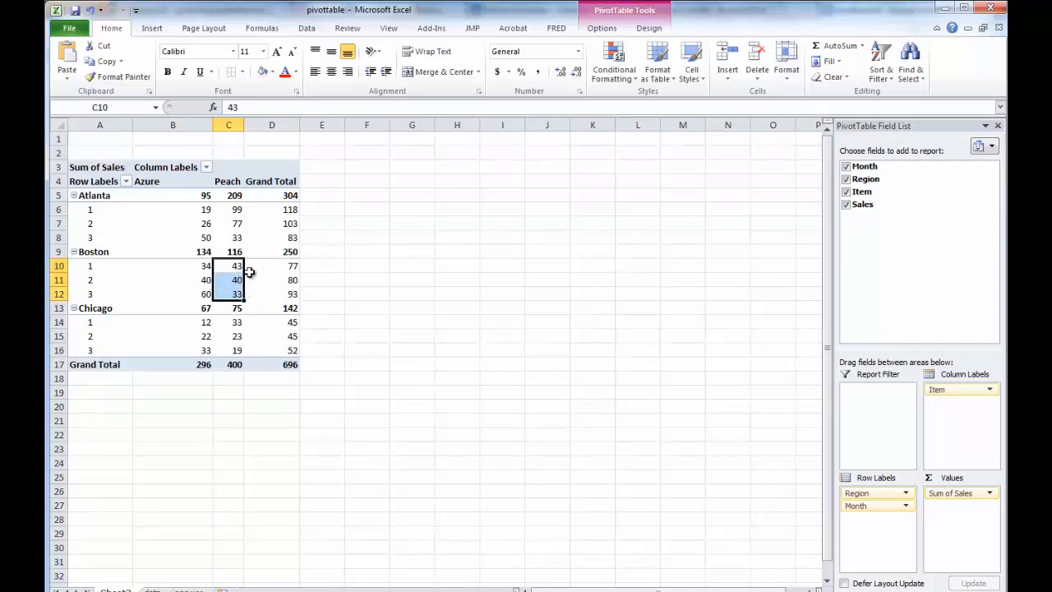
left_click_drag(187, 324, 184, 342)
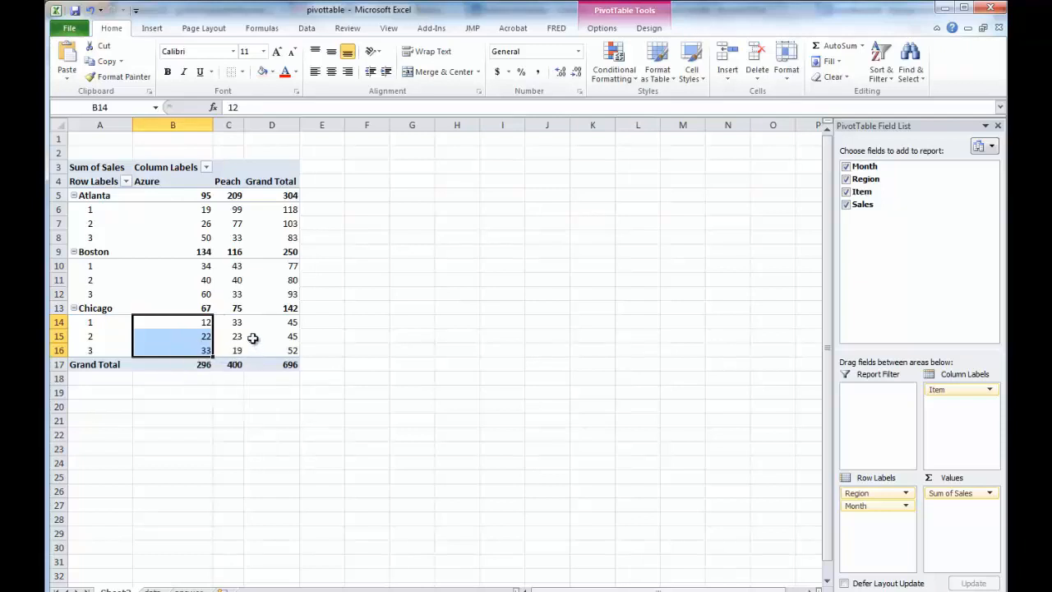
left_click_drag(237, 322, 238, 350)
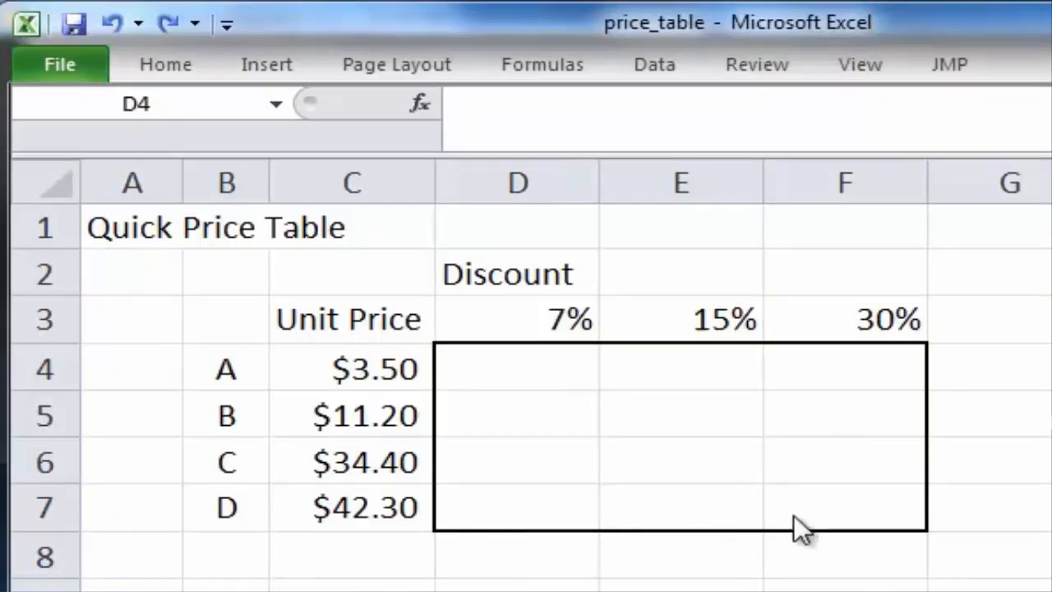
Enter the discount formula =C4*(1-D3) with relative references in cell D4 for product A.
left_click(382, 360)
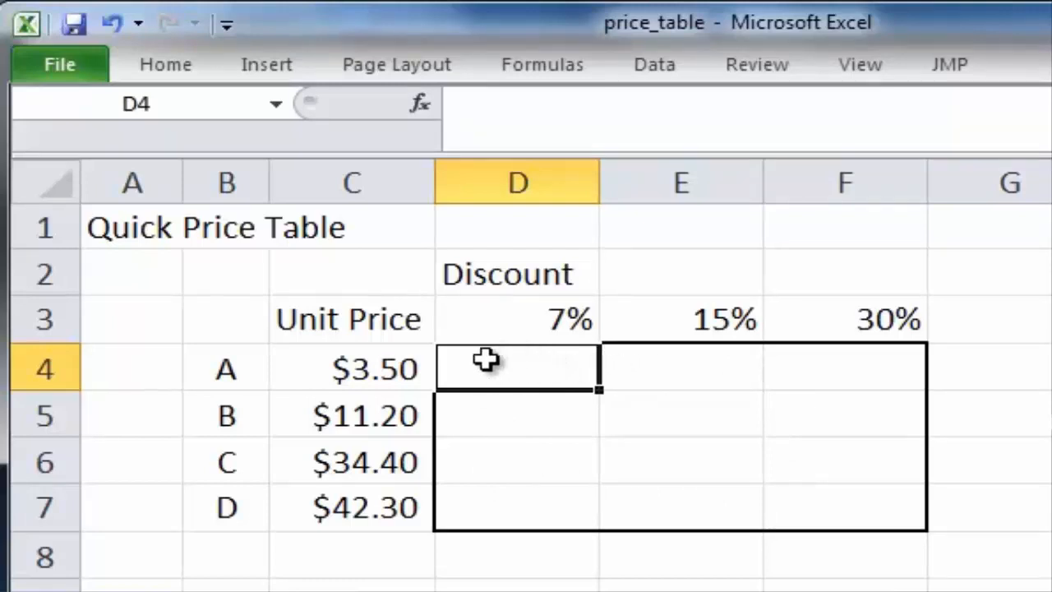
type("=")
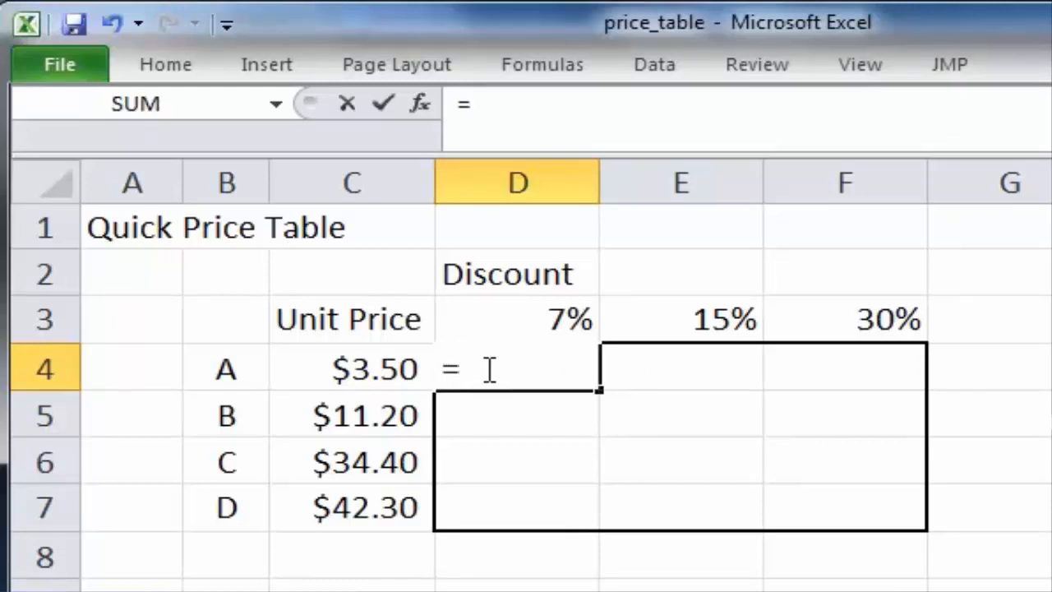
type("c4")
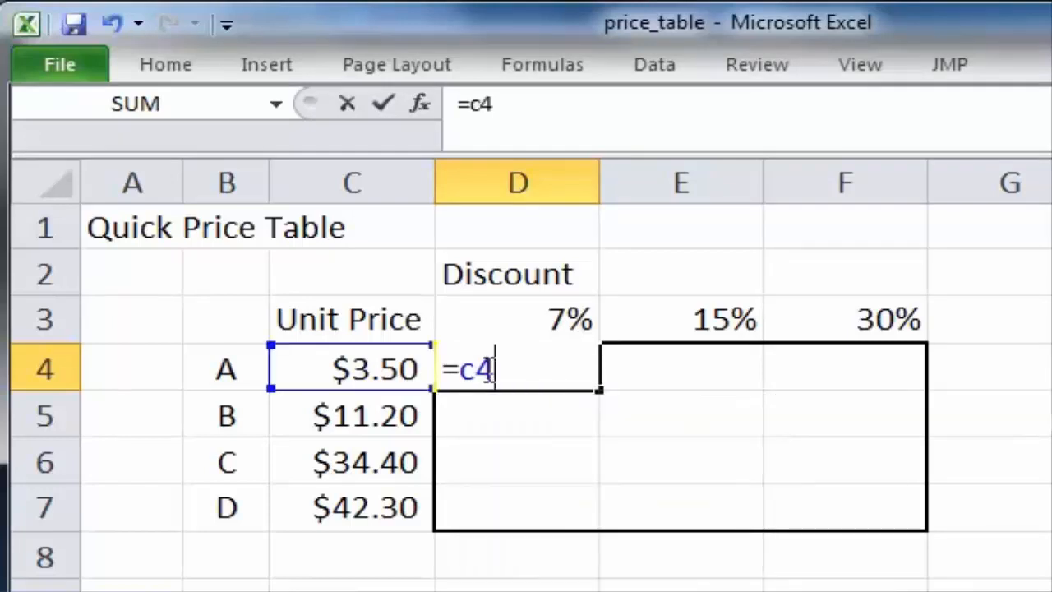
type("*(")
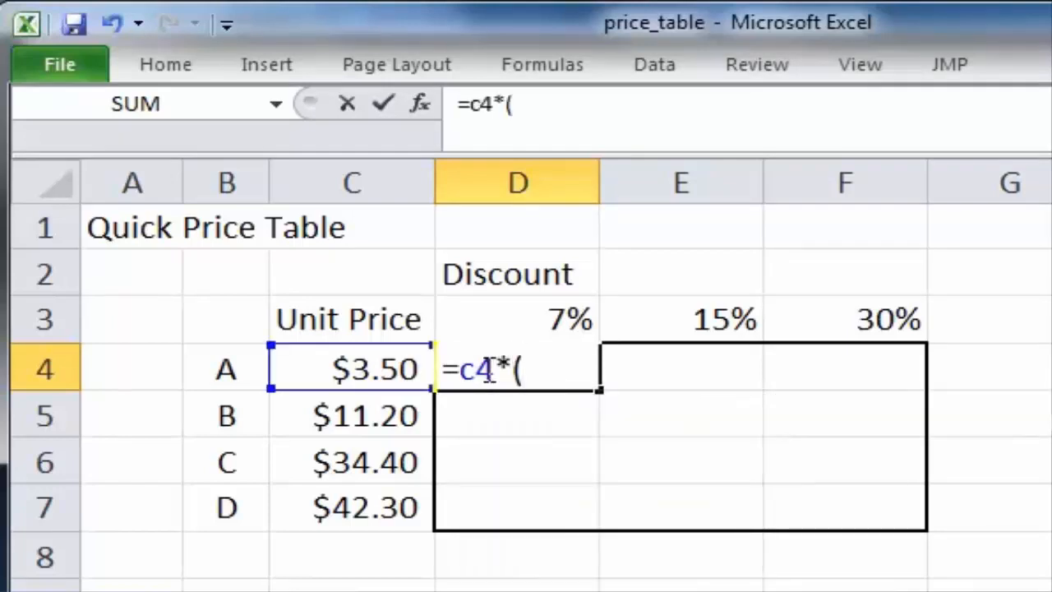
type("1-")
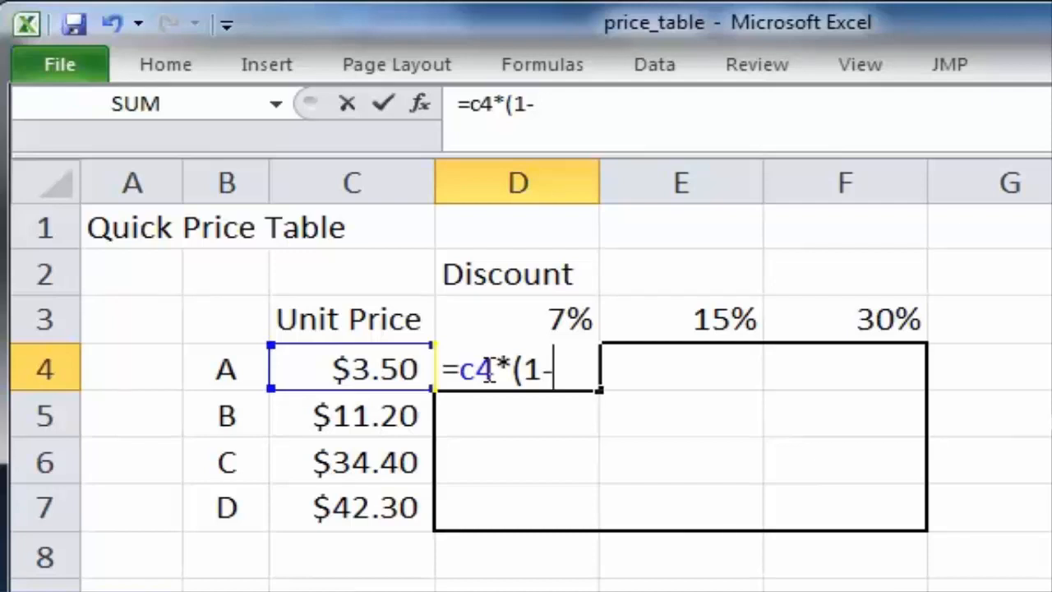
left_click(521, 317)
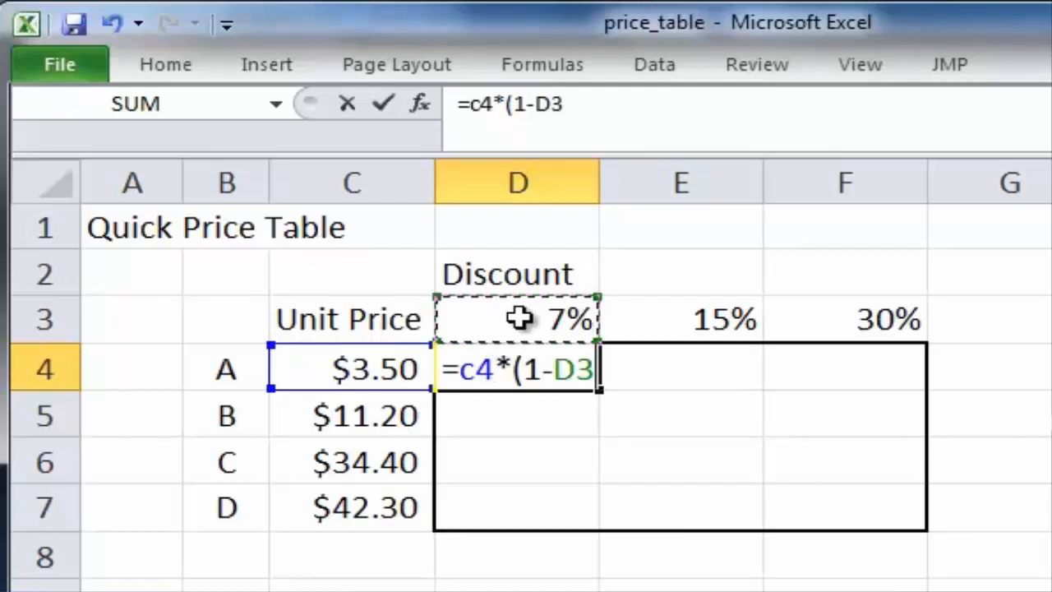
type(")")
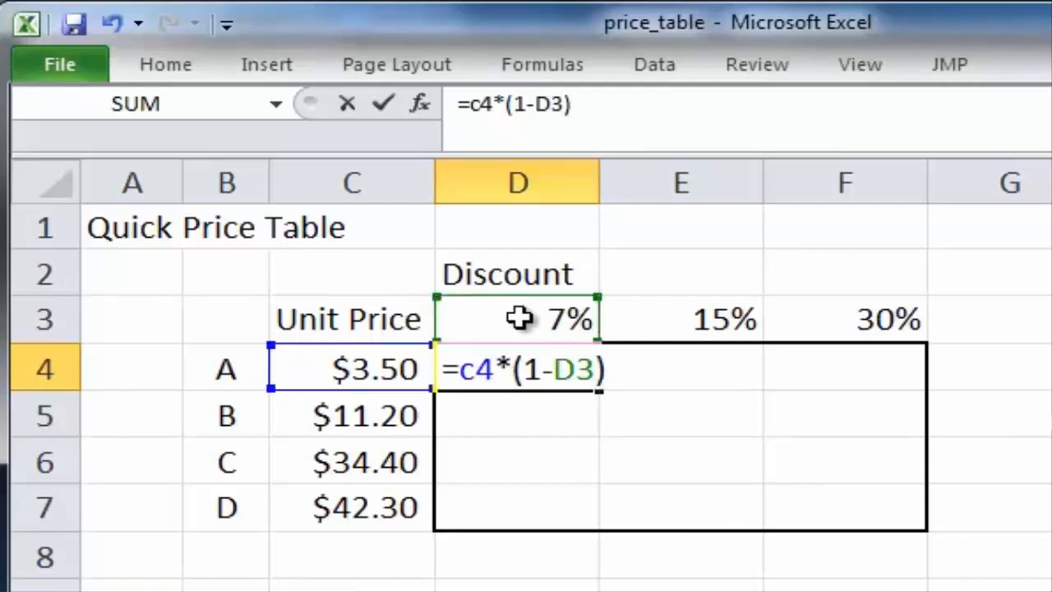
key("Return")
Try copying the D4 formula across to E4 to inspect its references, and undo both the copy and the D4 formula.
left_click(542, 366)
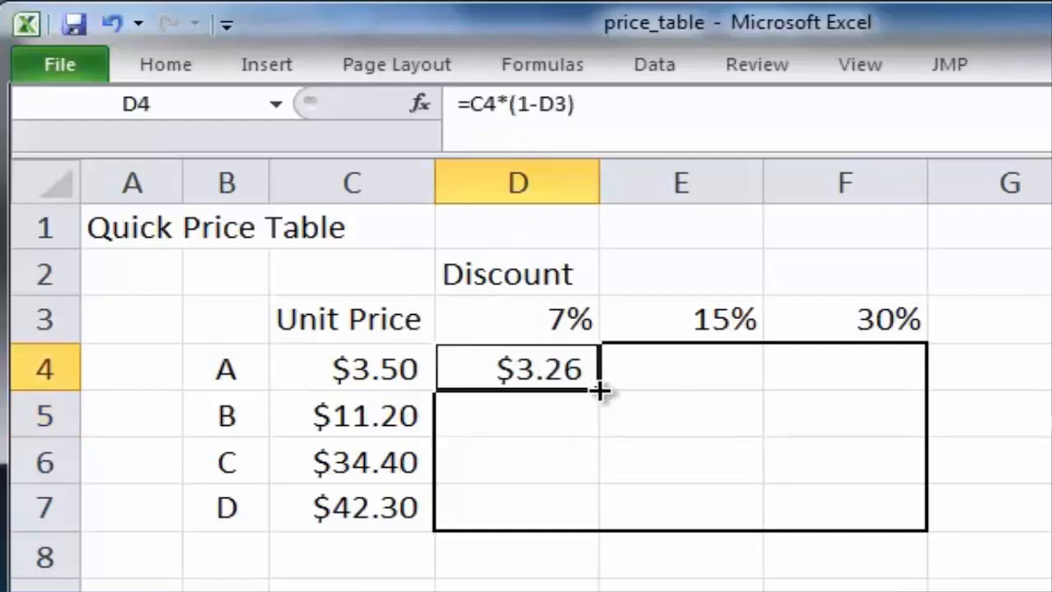
left_click_drag(605, 389, 712, 395)
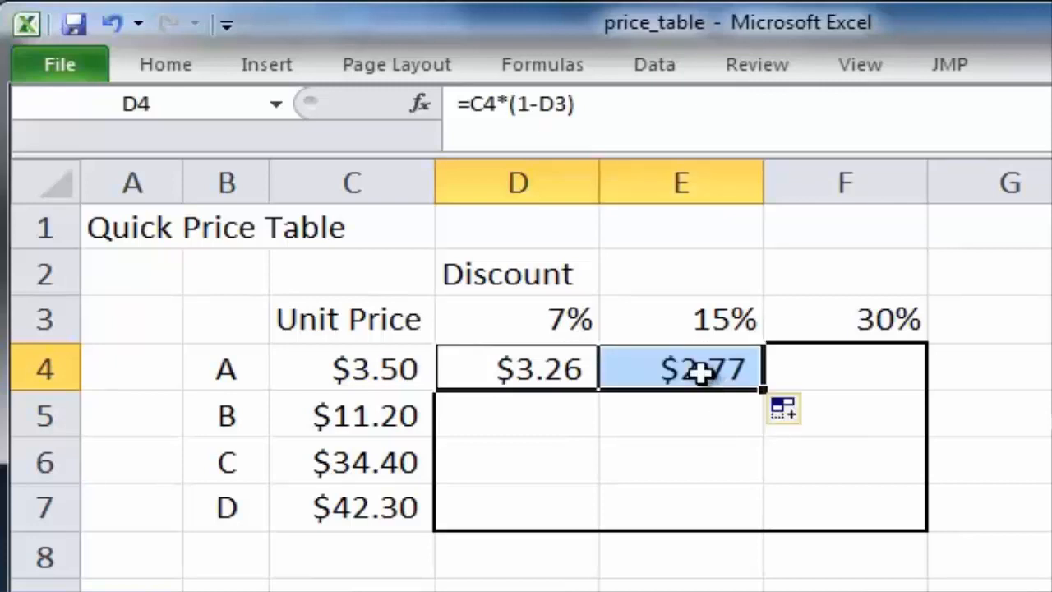
left_click(699, 372)
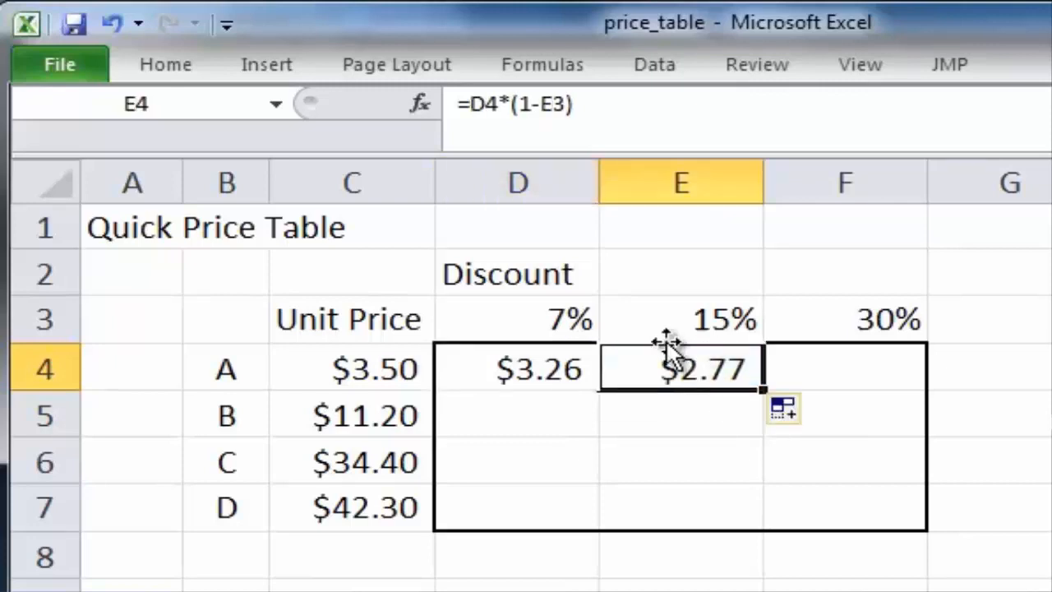
key("F2")
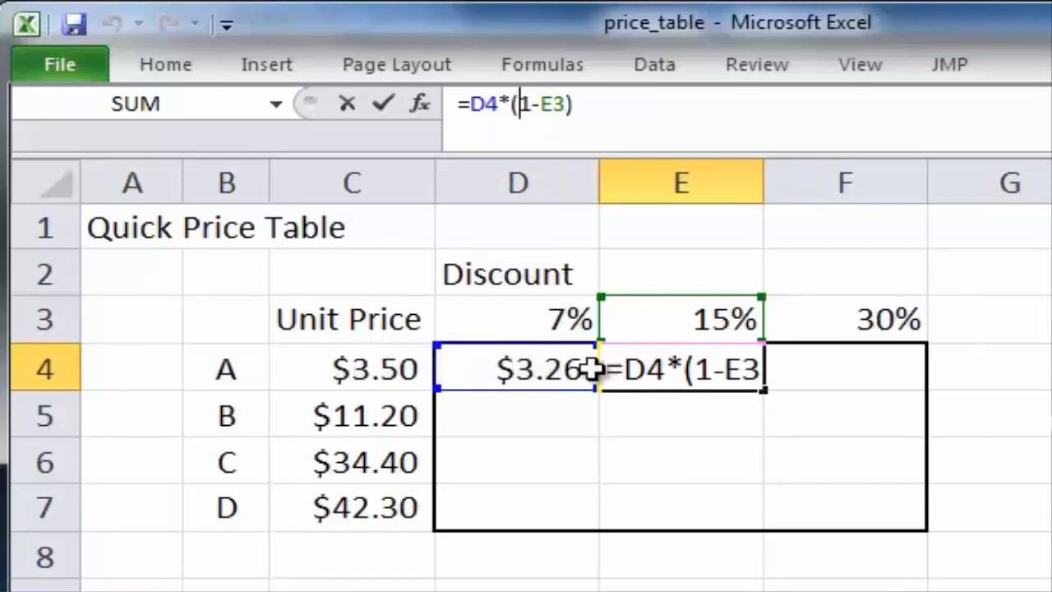
left_click(690, 370)
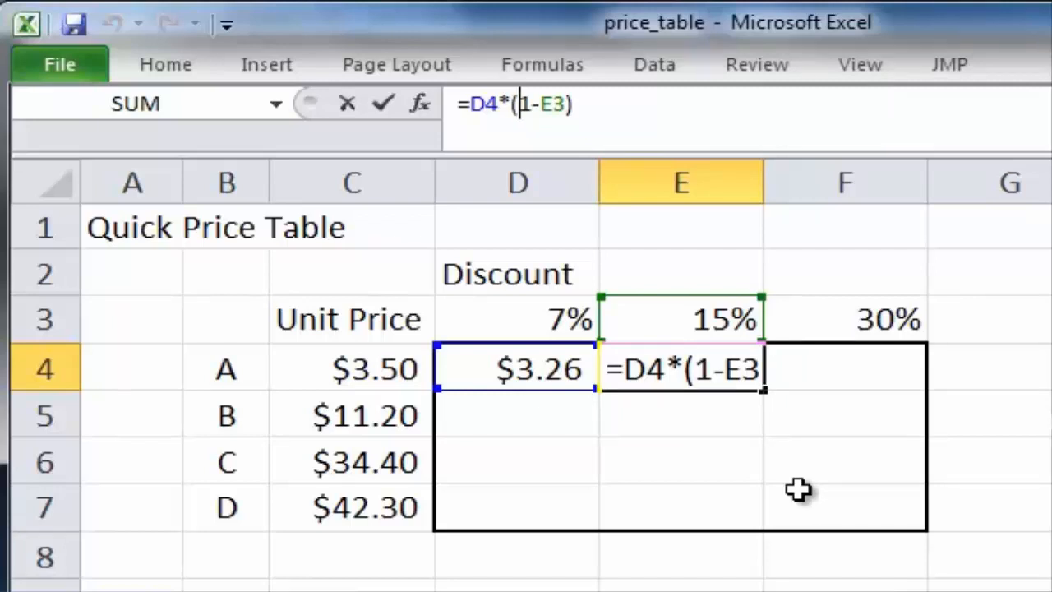
key("ctrl+Return")
key("ctrl+z")
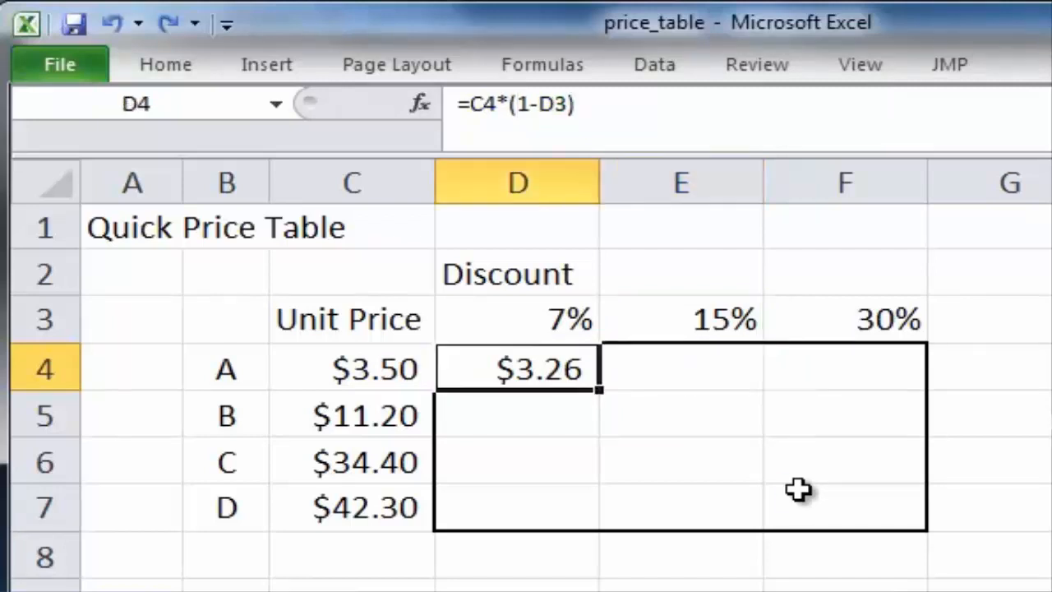
key("ctrl+z")
Fill the whole discount table D4:F7 at once with the mixed-reference formula =$C4*(1-D$3) and check the formula in E4.
left_click_drag(543, 369, 834, 497)
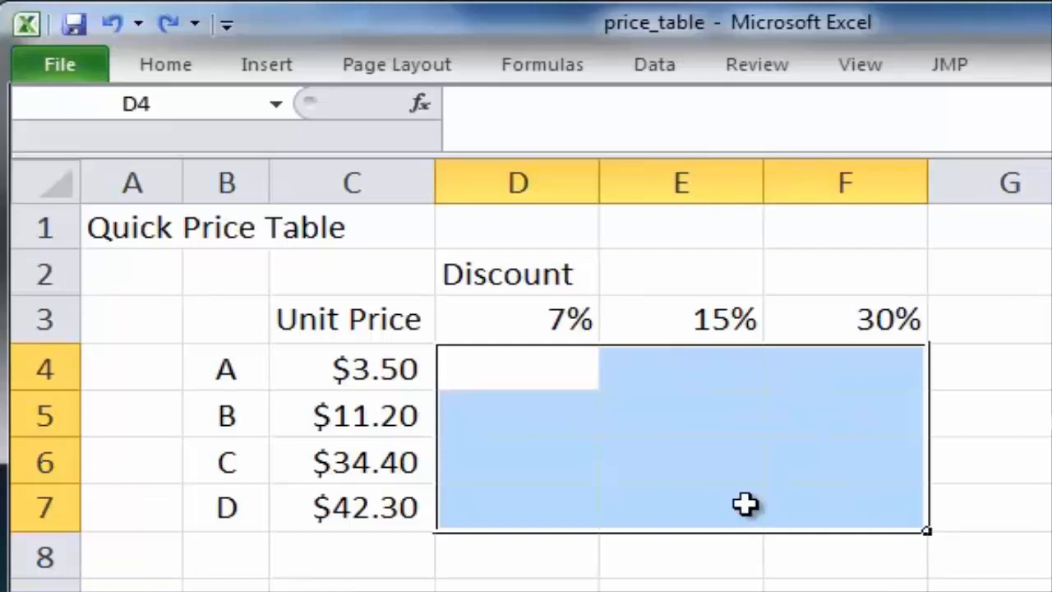
type("=")
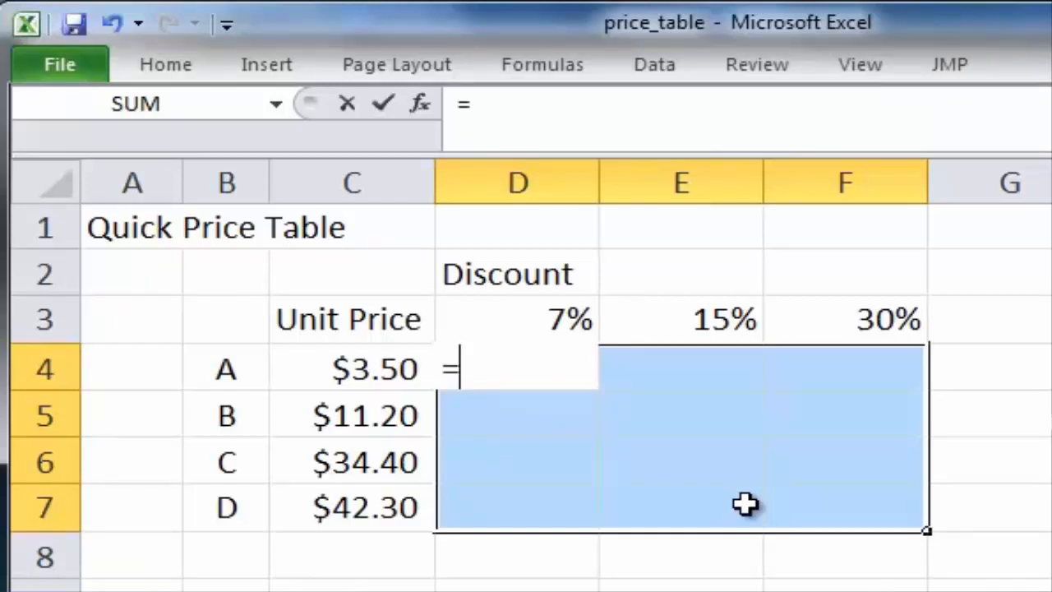
type("$")
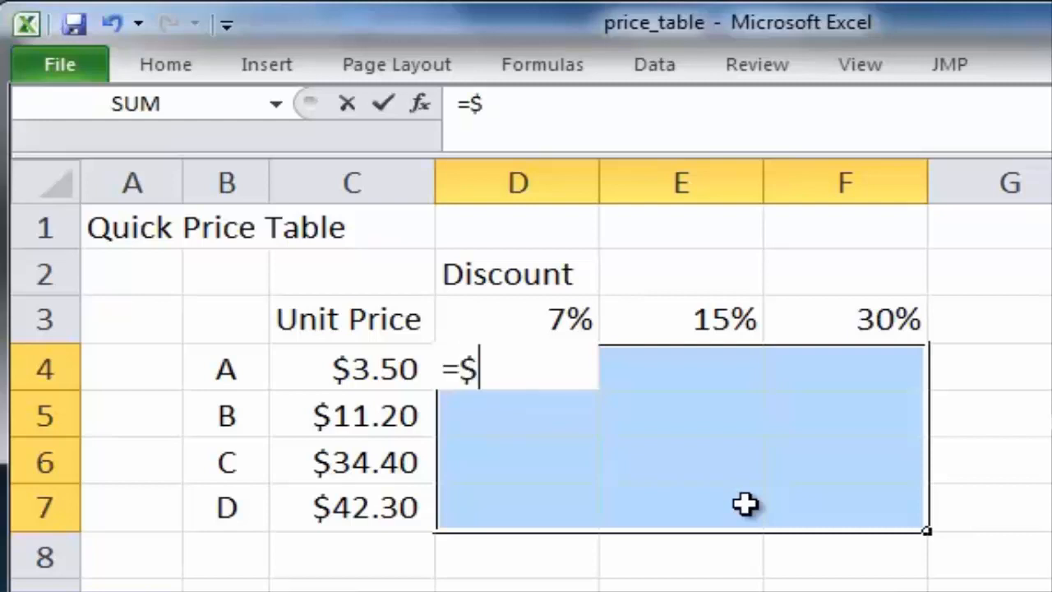
type("c4")
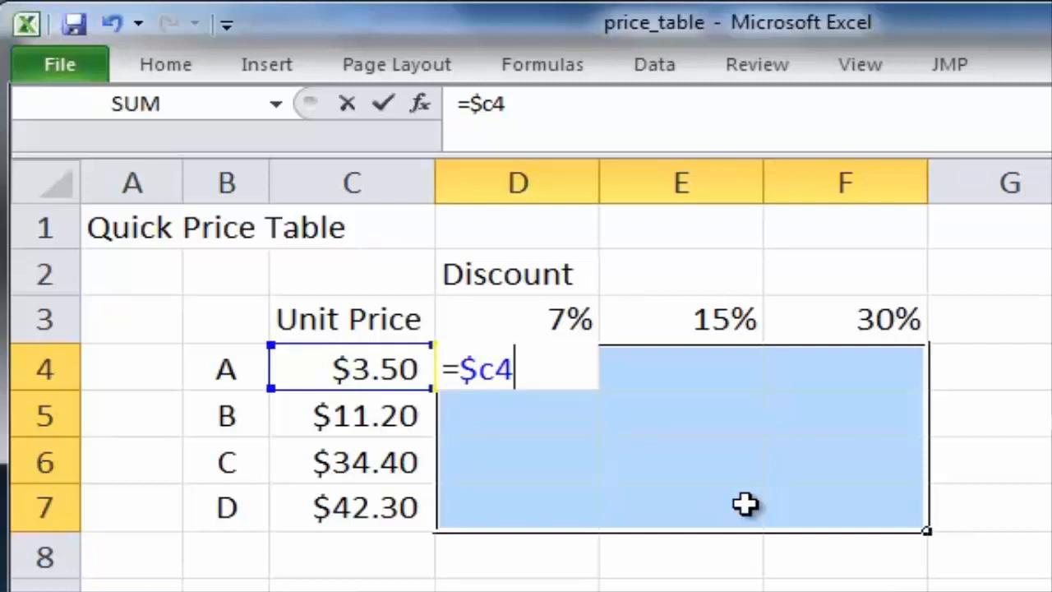
type("*(")
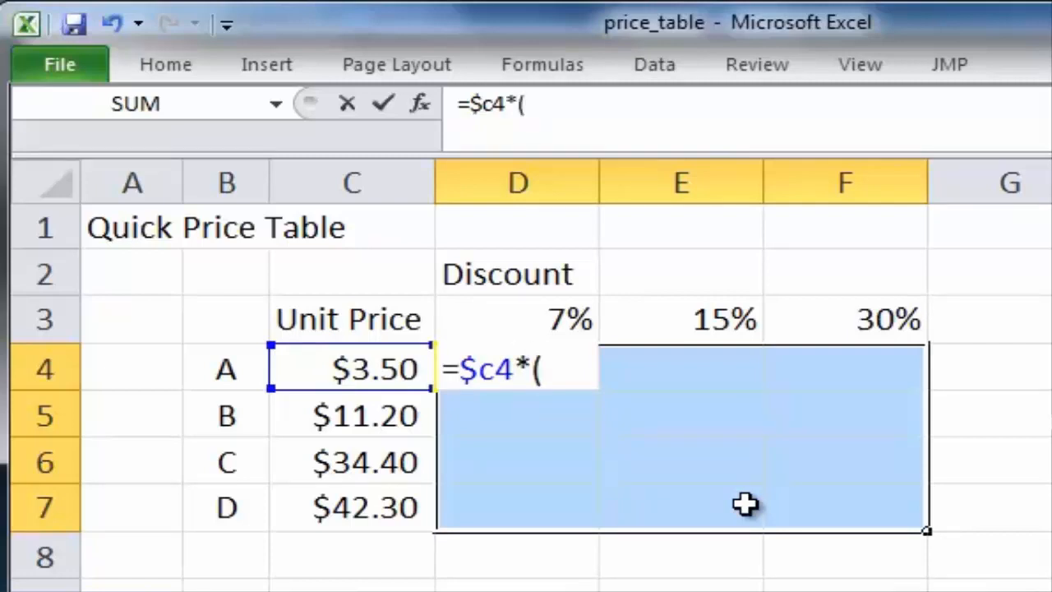
type("1-")
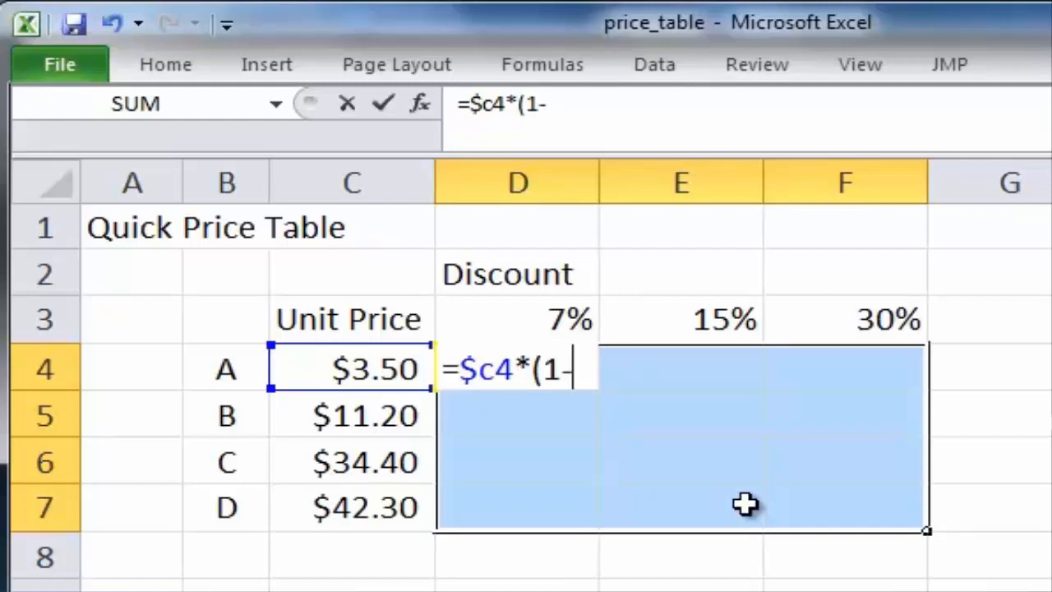
type("d")
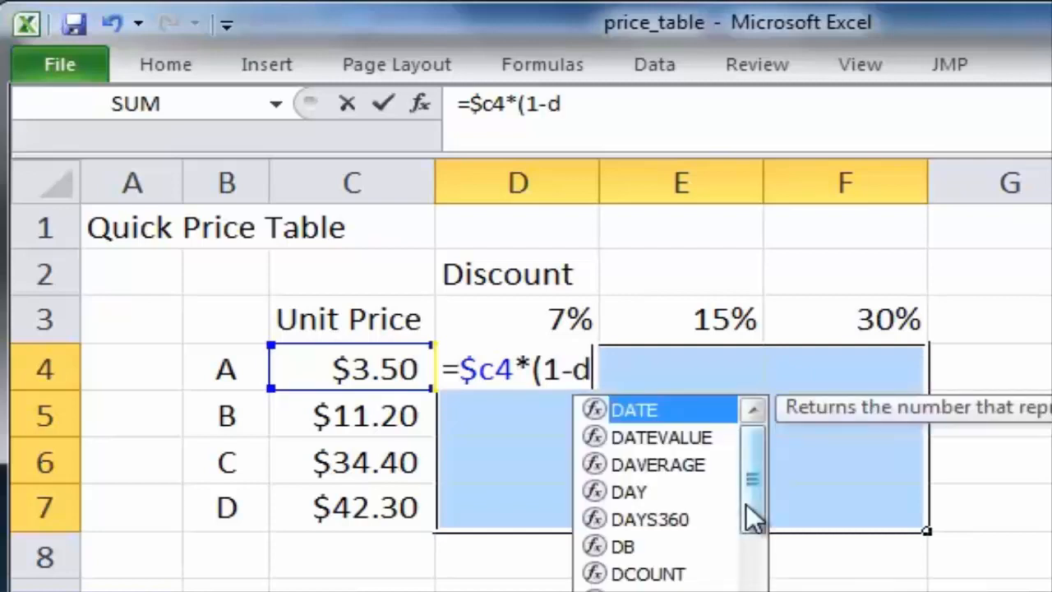
type("$3")
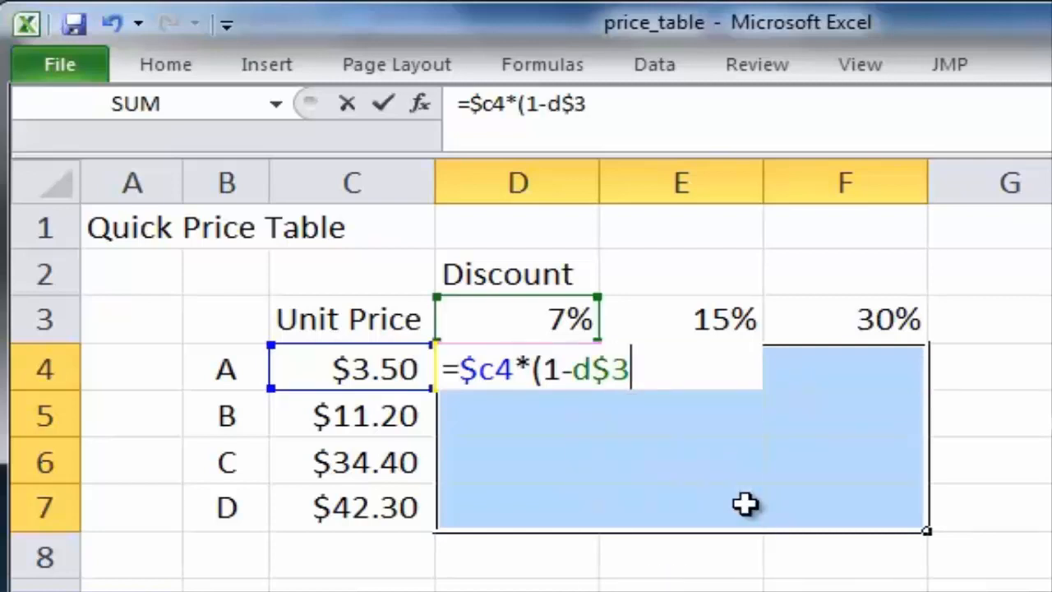
type(")")
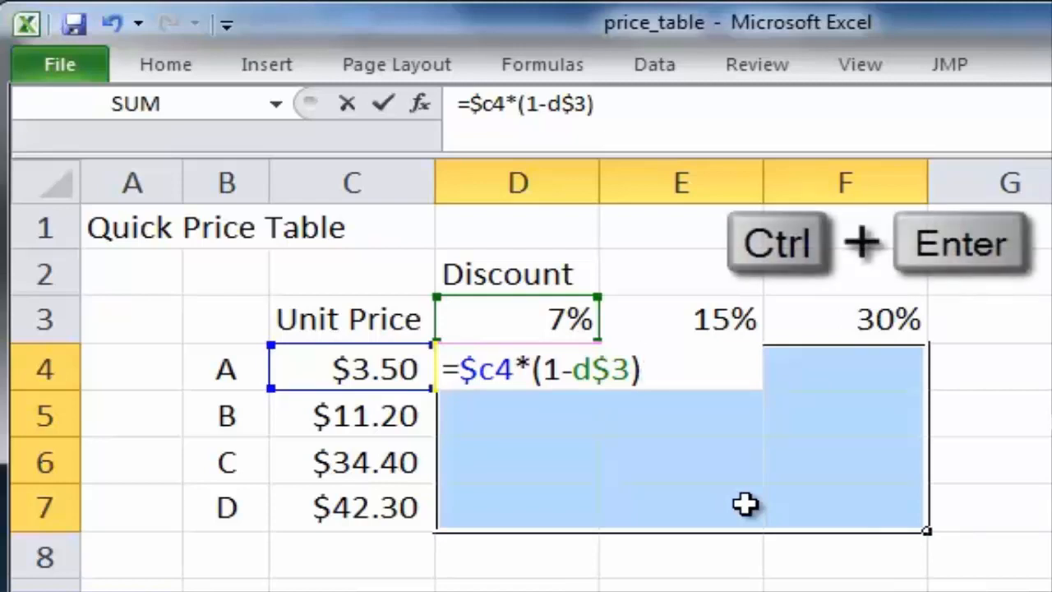
key("ctrl+Return")
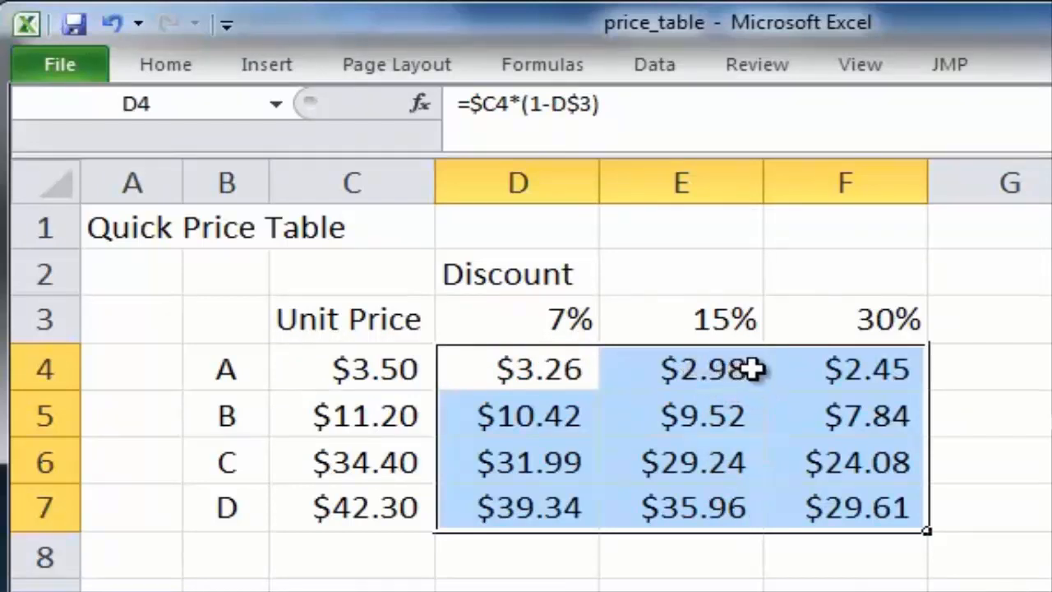
left_click(720, 370)
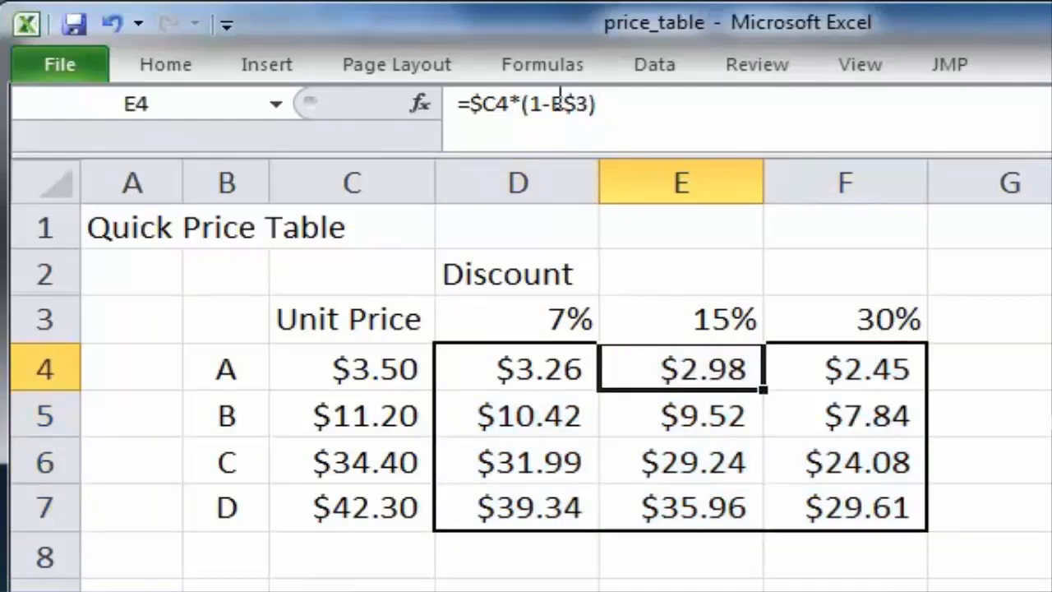
left_click(554, 104)
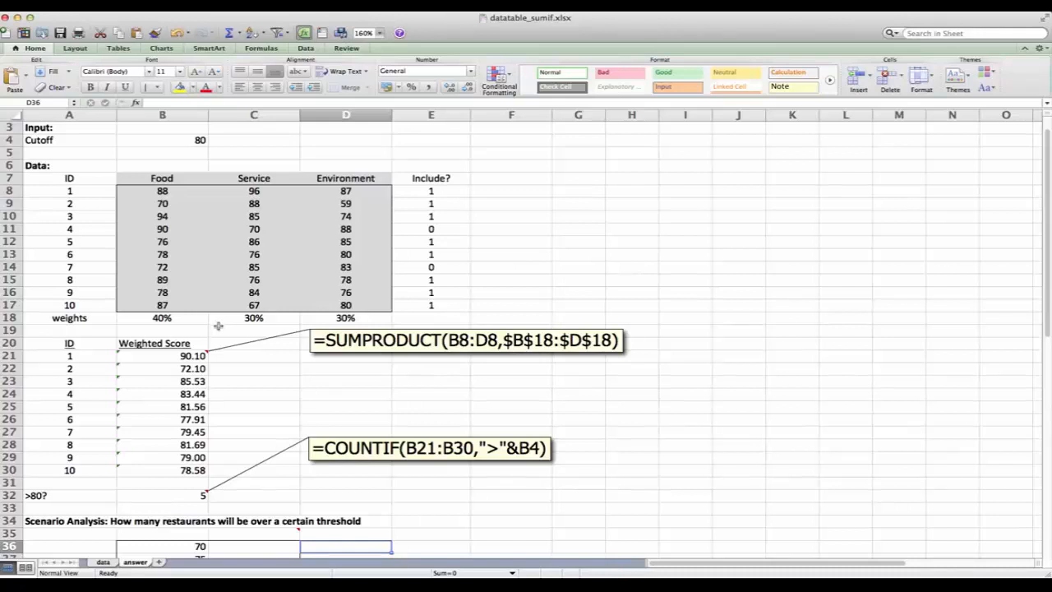
Examine the restaurant data, the cutoff in B4, the weighted scores, the count in B32 and the scenario thresholds in B36:B40.
scroll(218, 326, "down", 3)
scroll(218, 326, "up", 2)
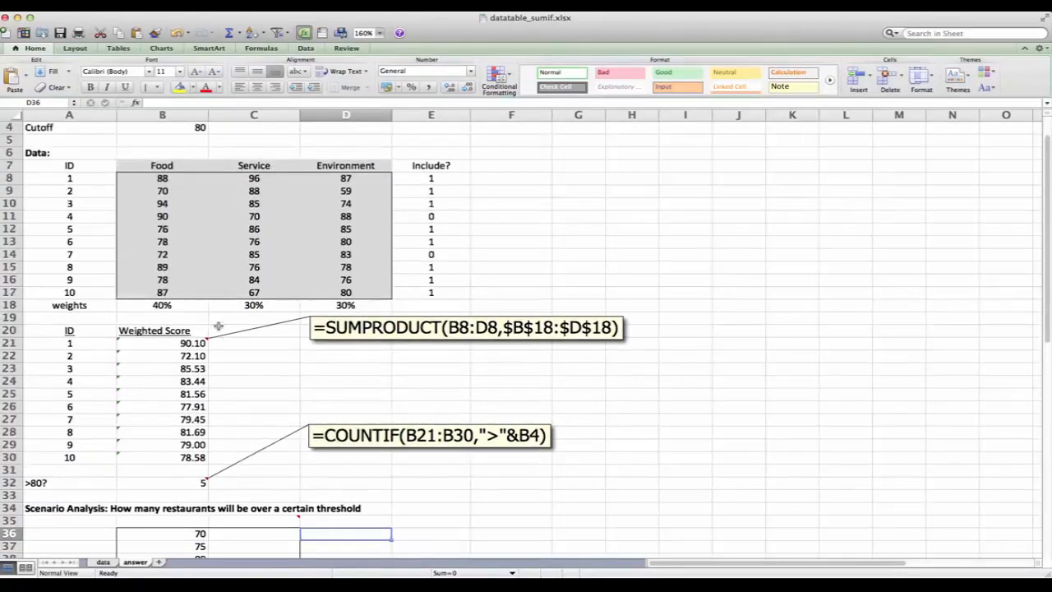
scroll(218, 326, "up", 1)
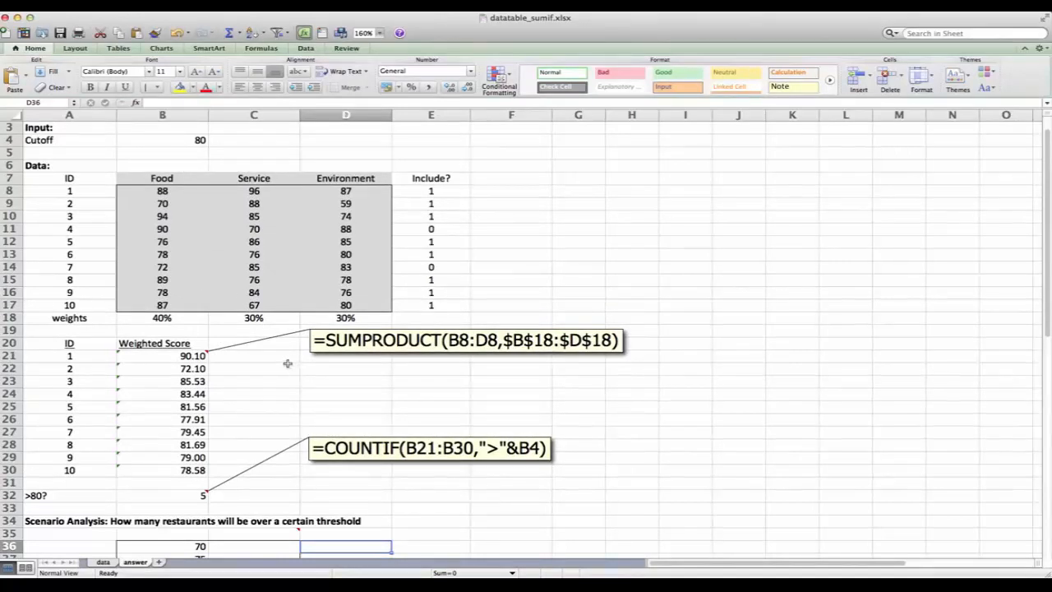
scroll(288, 363, "down", 7)
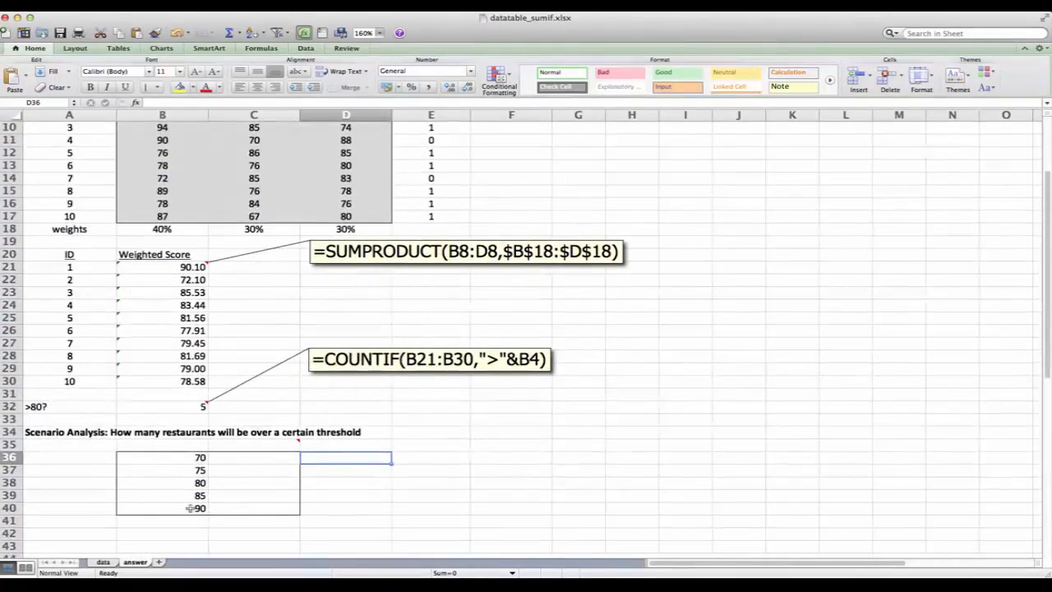
left_click(189, 457)
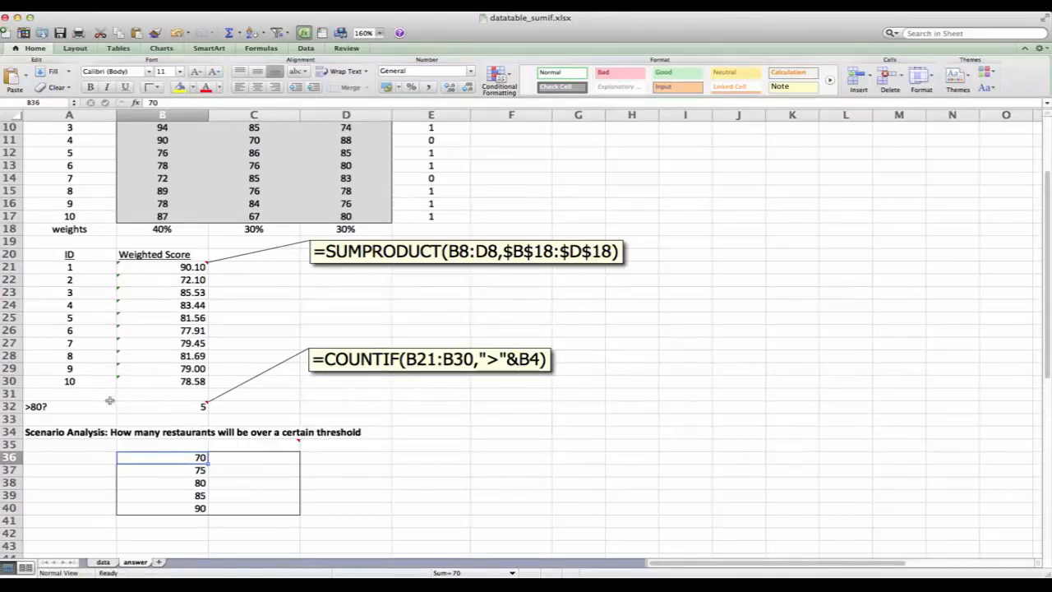
scroll(60, 398, "up", 1)
scroll(59, 398, "up", 5)
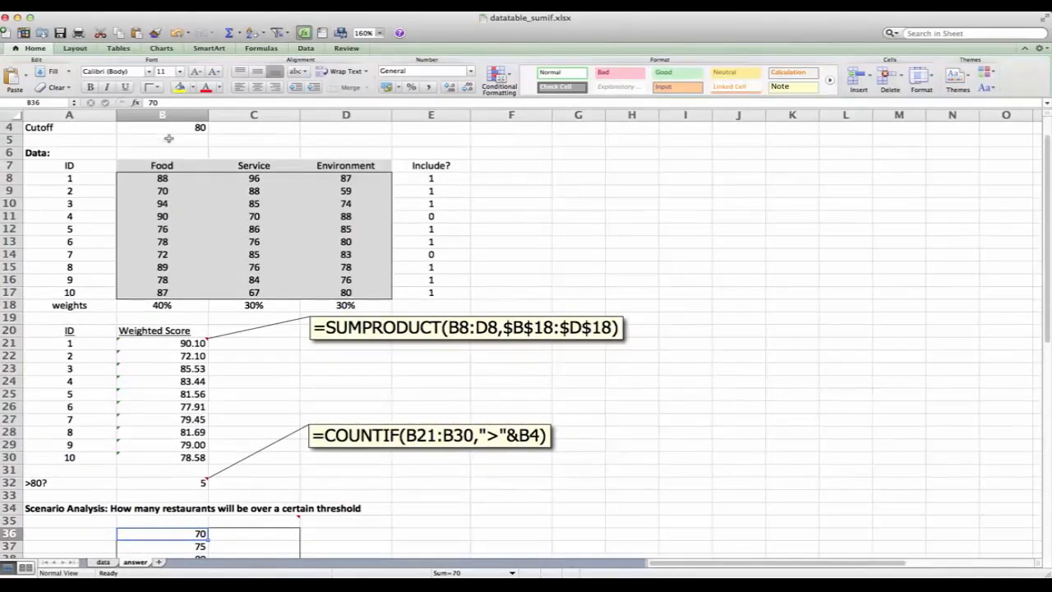
scroll(173, 296, "down", 8)
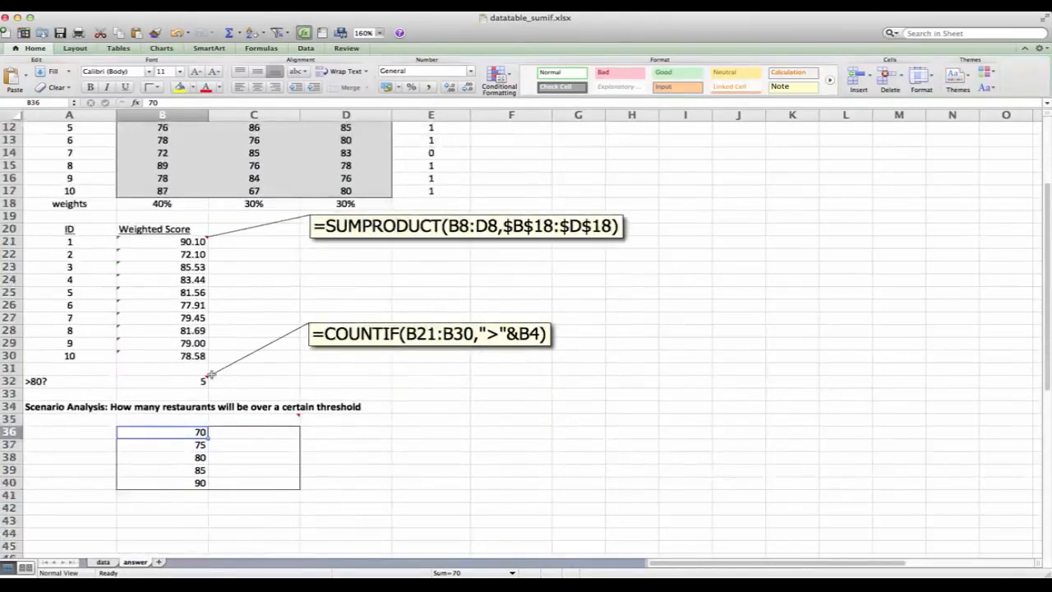
scroll(201, 367, "up", 2)
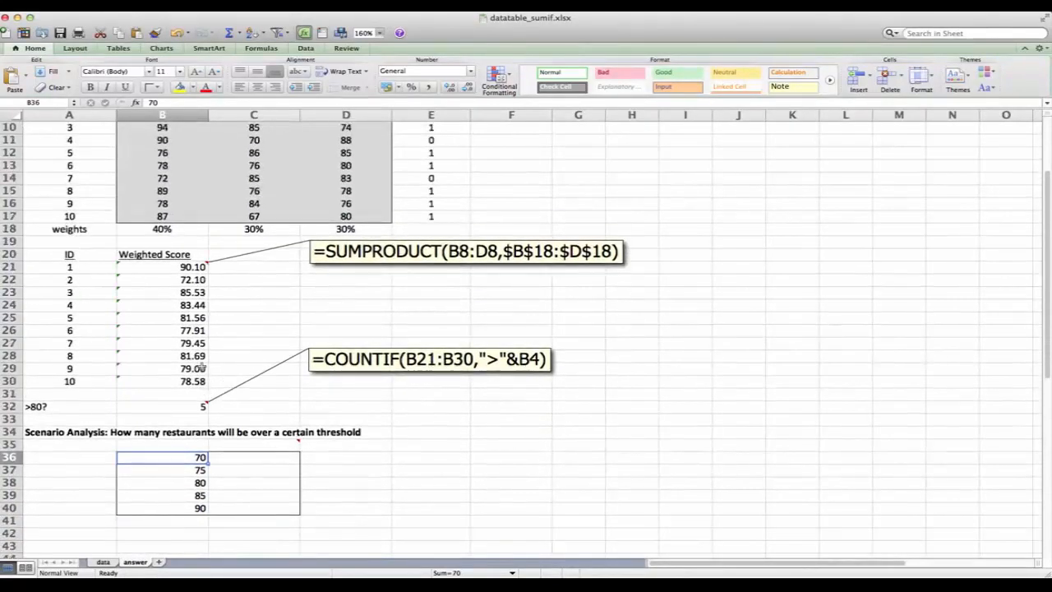
scroll(201, 368, "up", 1)
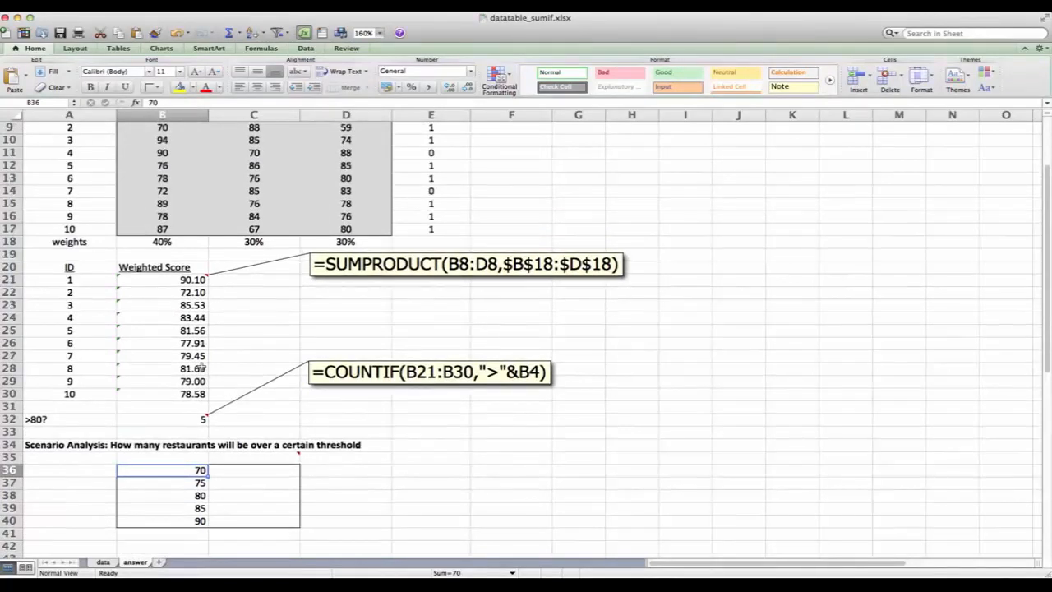
Select the threshold values in B36:B40 and show the formula comment on cell C35.
left_click(243, 457)
left_click_drag(178, 470, 183, 519)
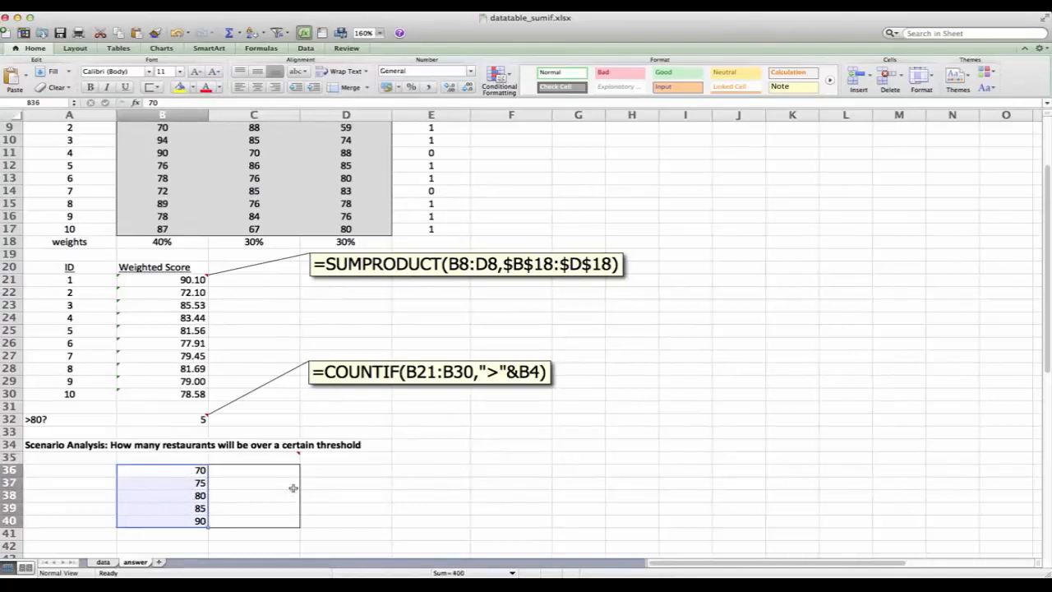
mouse_move(256, 459)
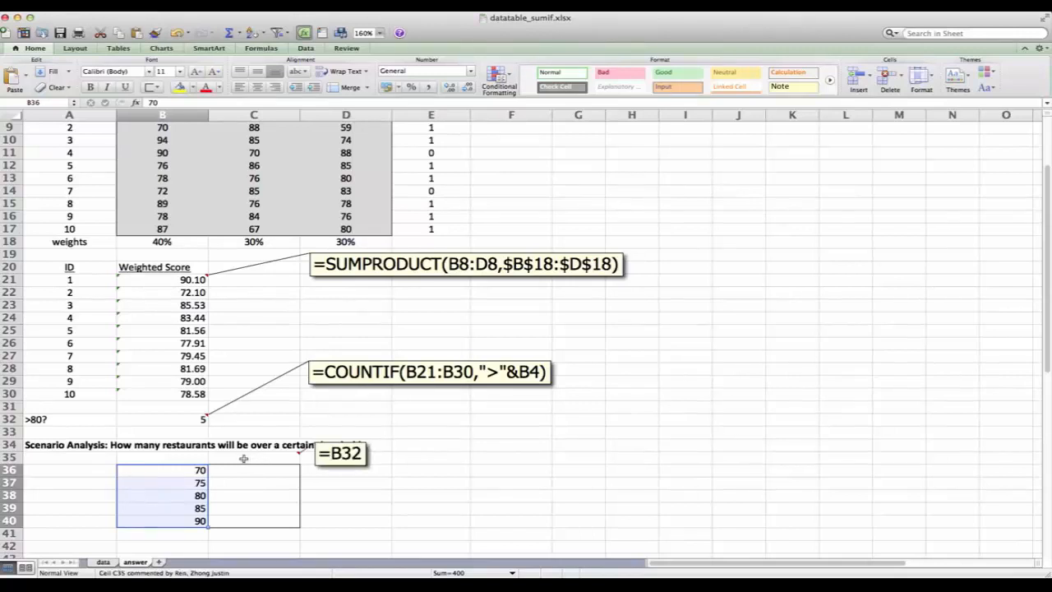
Select cell C35 above the empty results column and review the count in B32 that it has to reference.
left_click(244, 458)
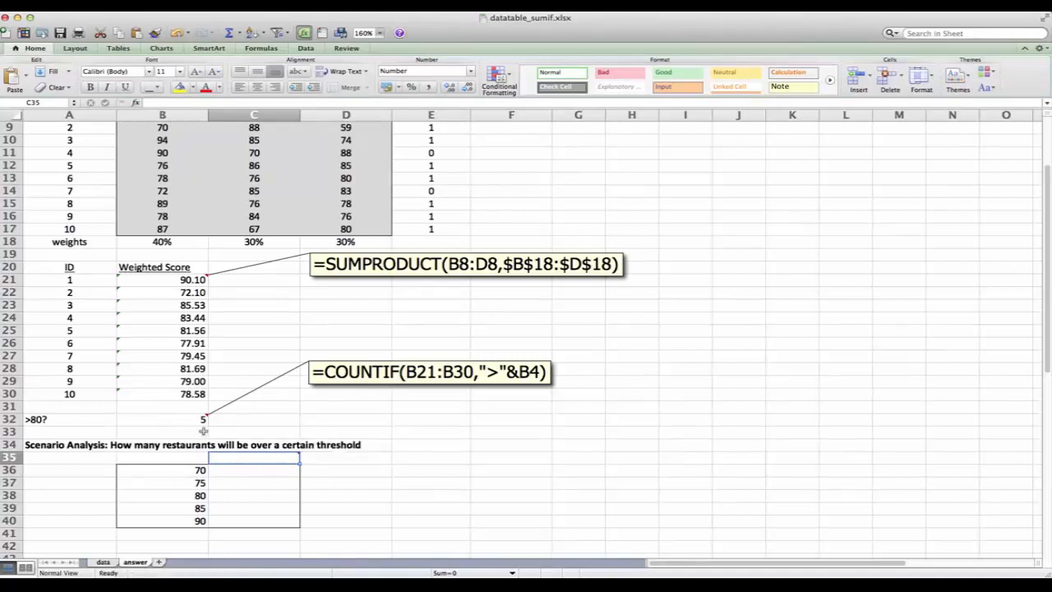
scroll(199, 429, "up", 2)
scroll(199, 429, "up", 1)
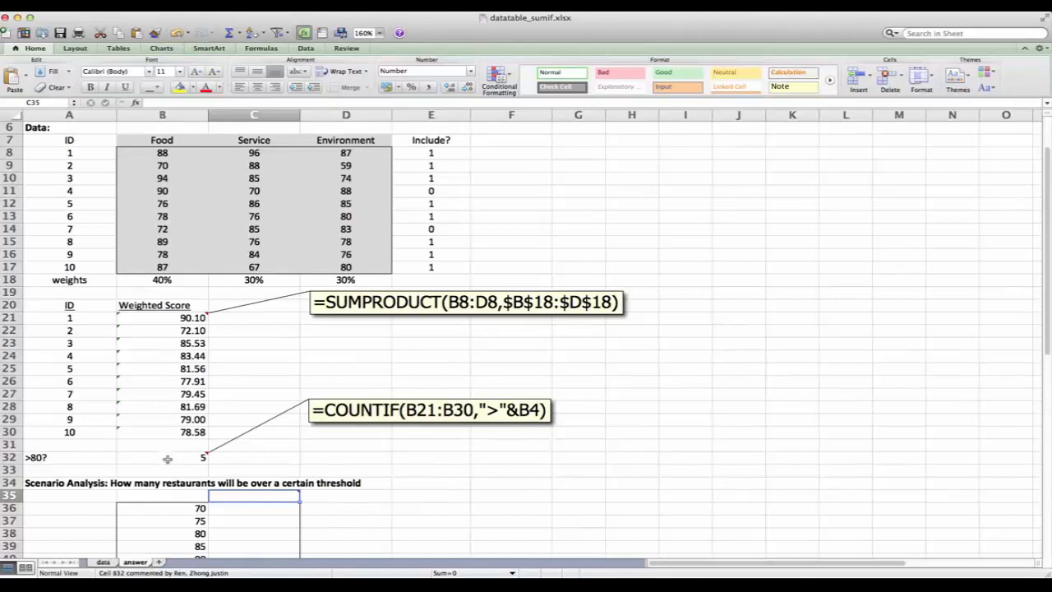
scroll(176, 459, "down", 3)
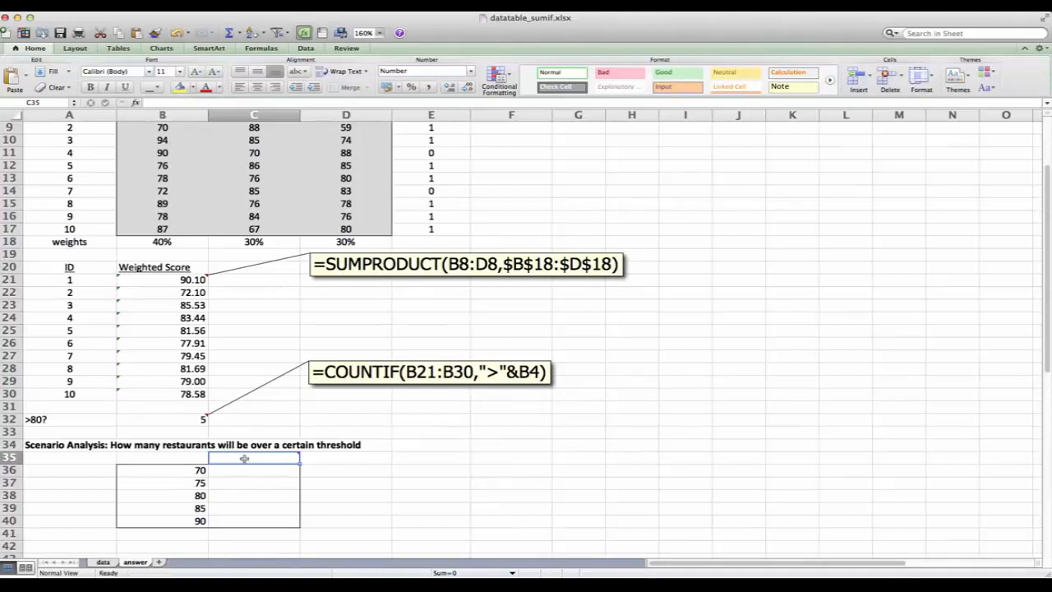
mouse_move(244, 459)
type("=b")
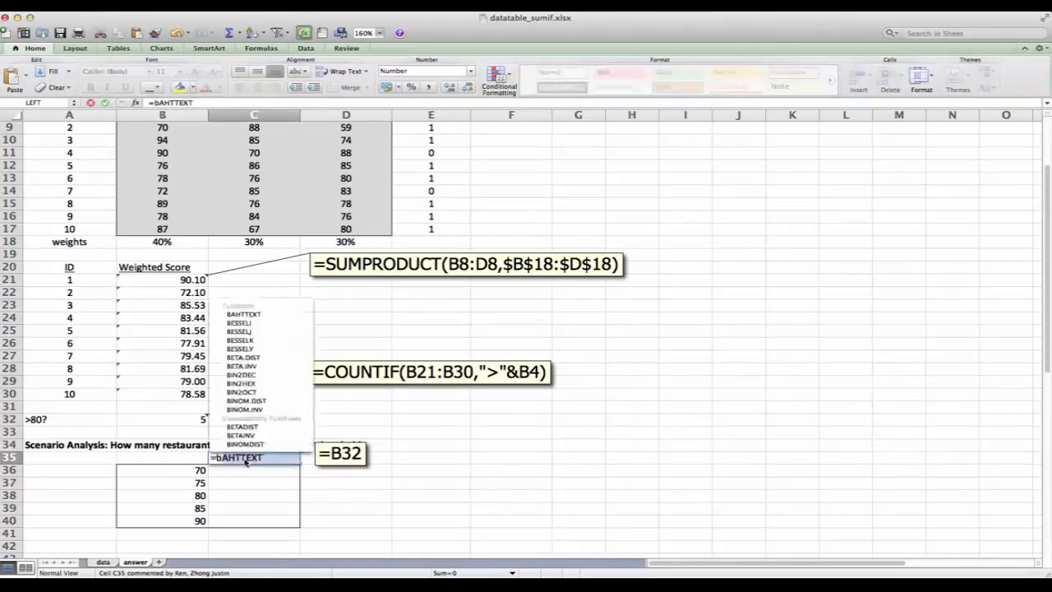
type("32")
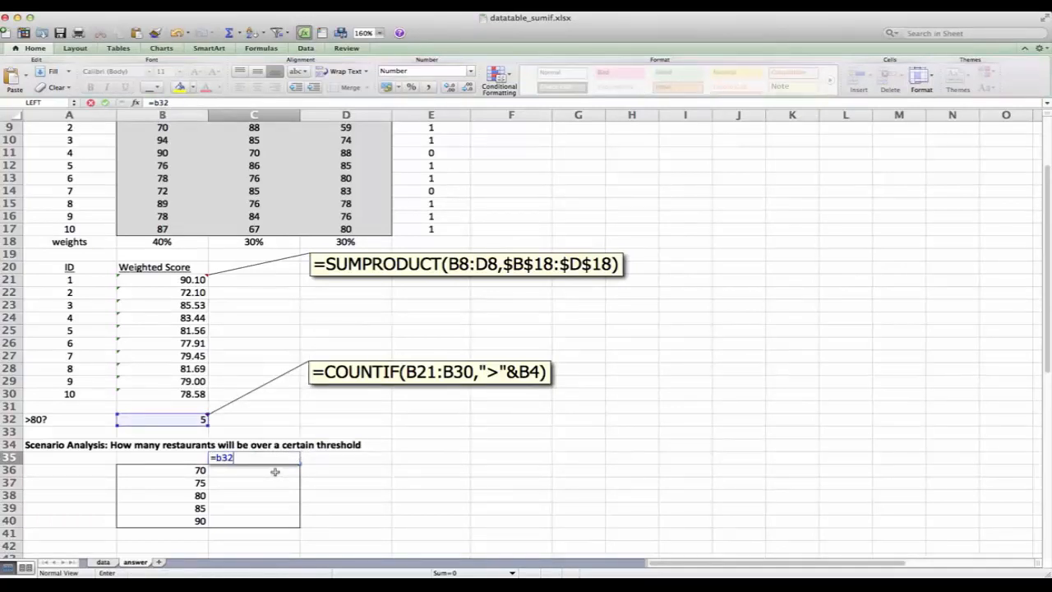
type("+")
left_click(275, 472)
key("Escape")
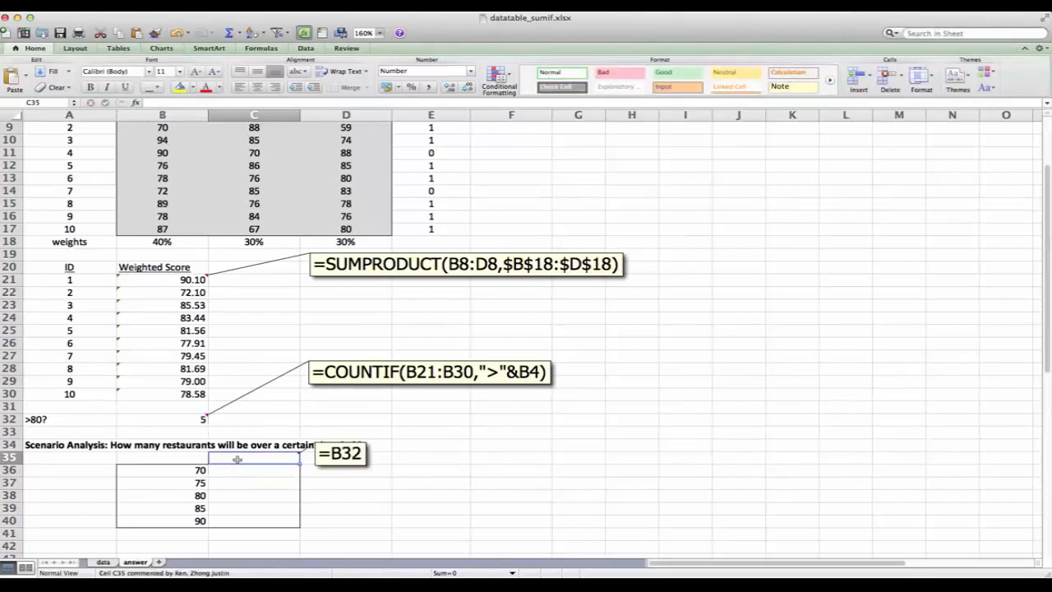
Link C35 to the restaurant count with the formula =B32.
type("=B32")
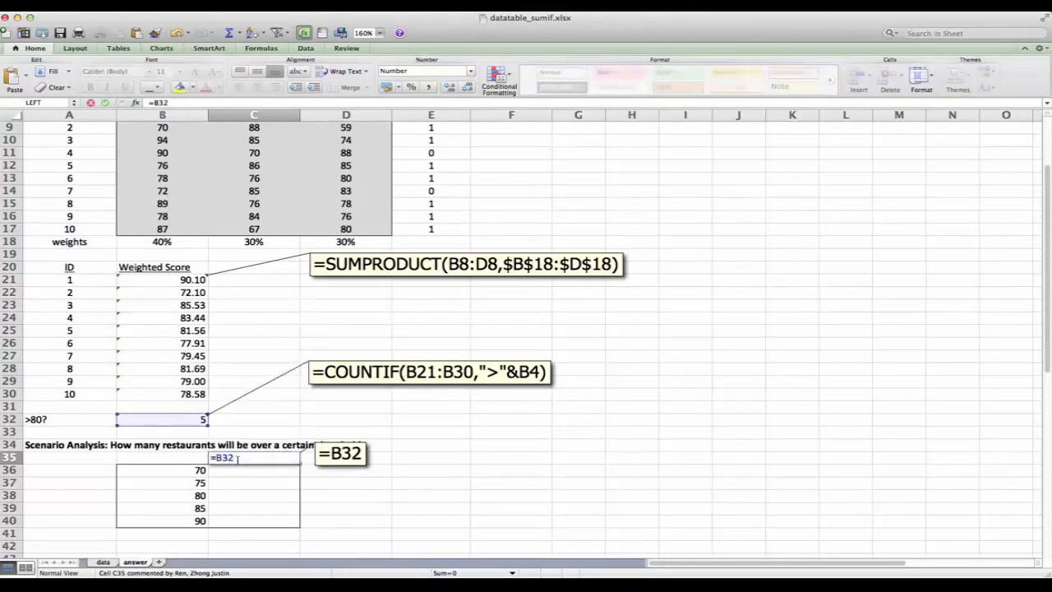
key("Return")
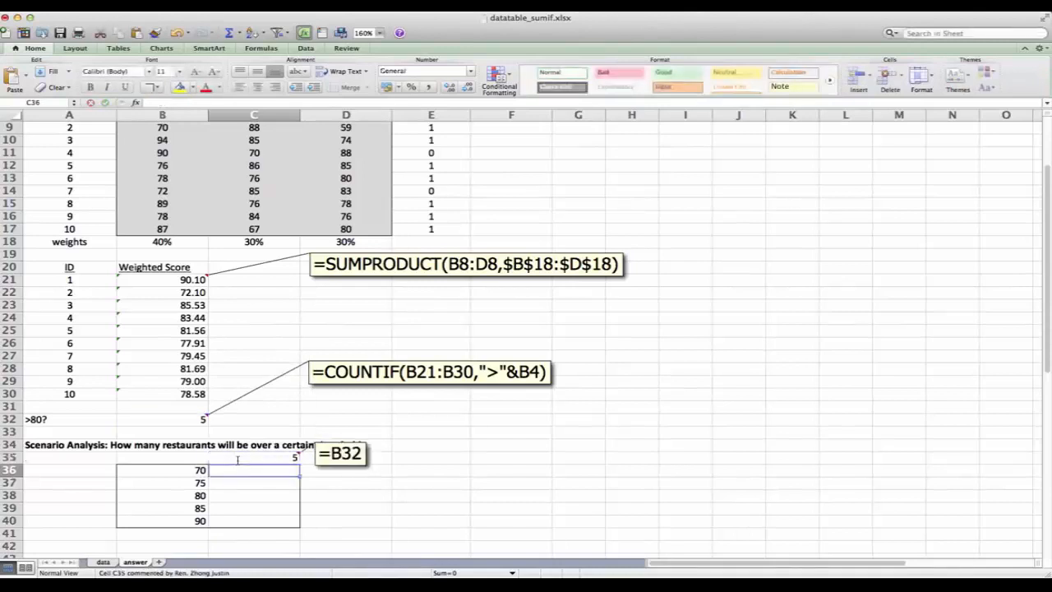
Select the scenario range B35:C40 and open the what-if Data Table dialog, moving it clear of the data.
left_click_drag(197, 458, 248, 516)
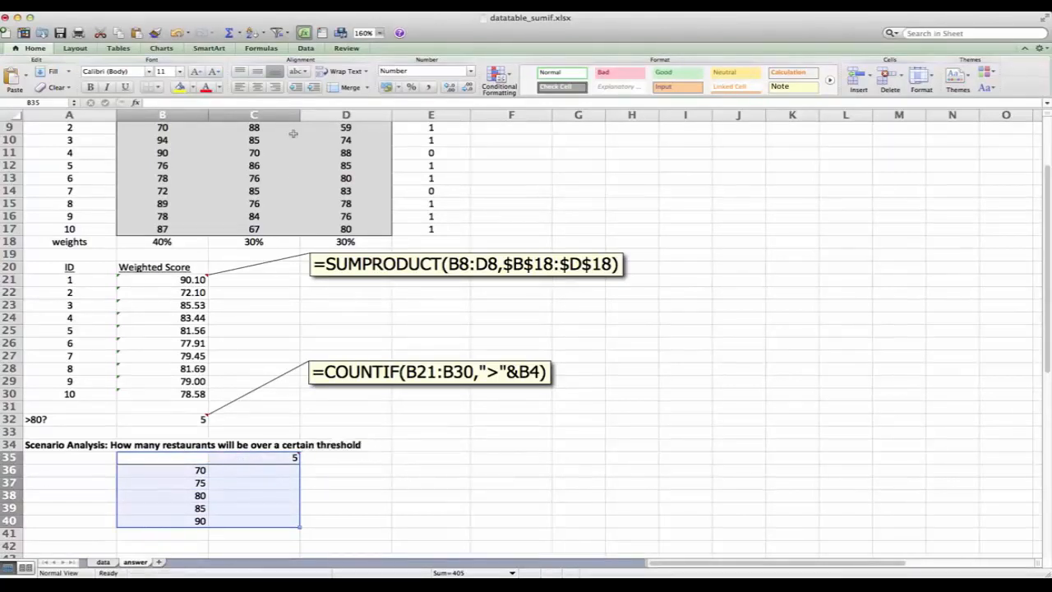
left_click(304, 49)
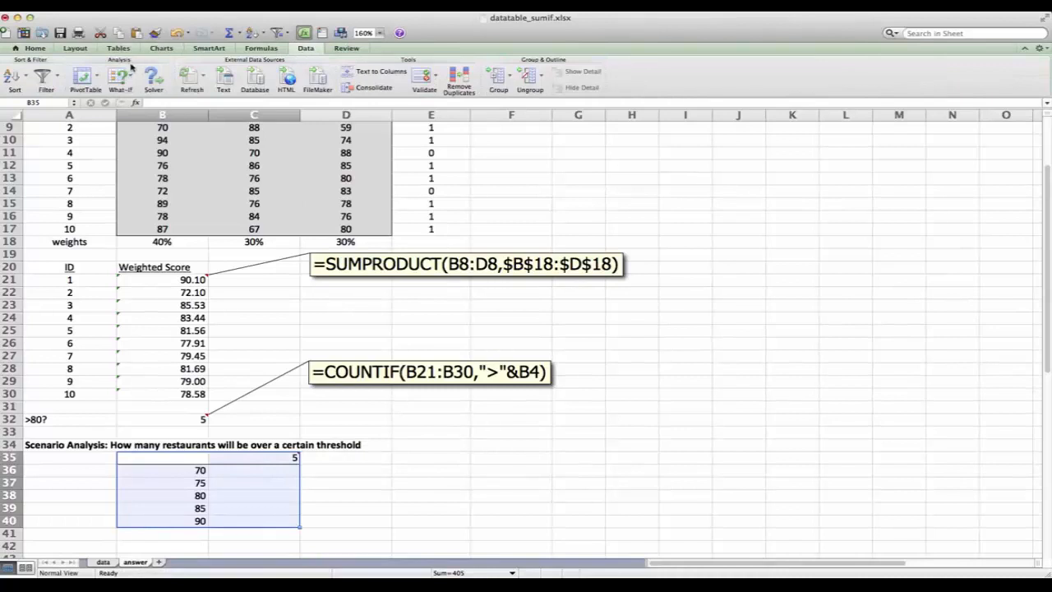
left_click(130, 79)
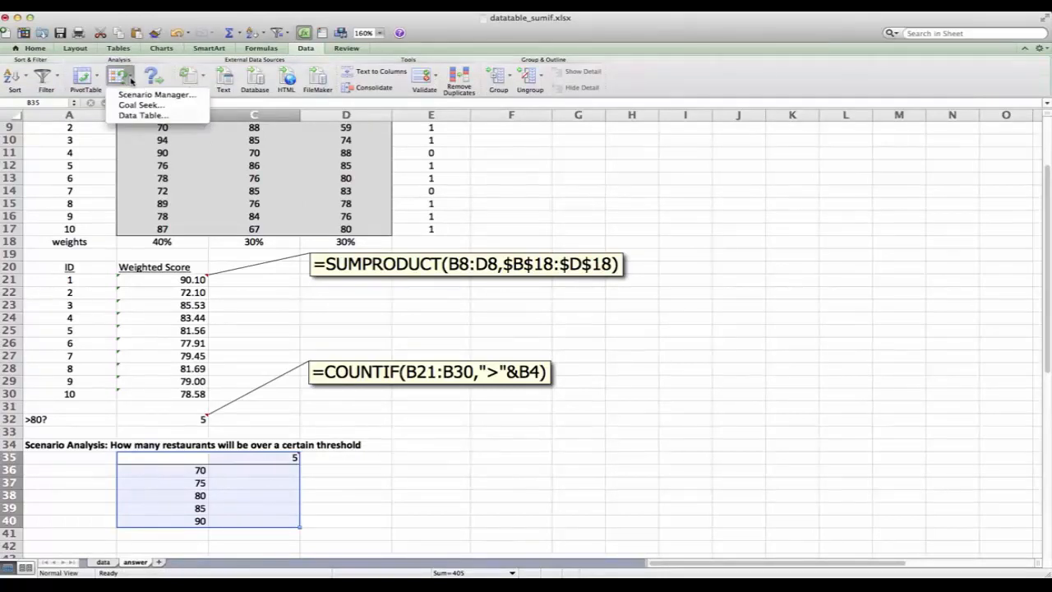
left_click(141, 115)
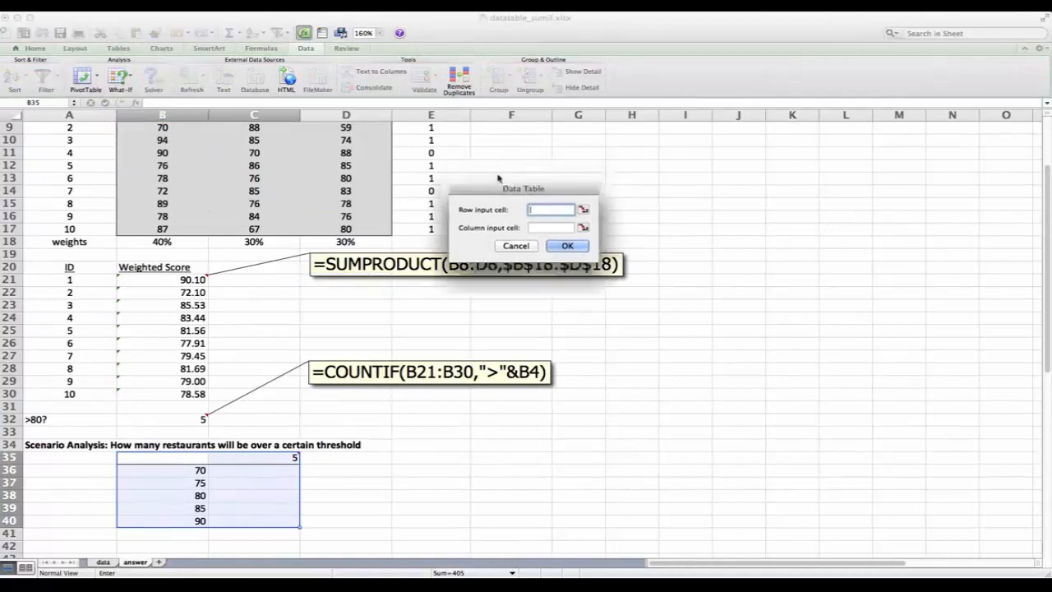
left_click_drag(498, 178, 441, 274)
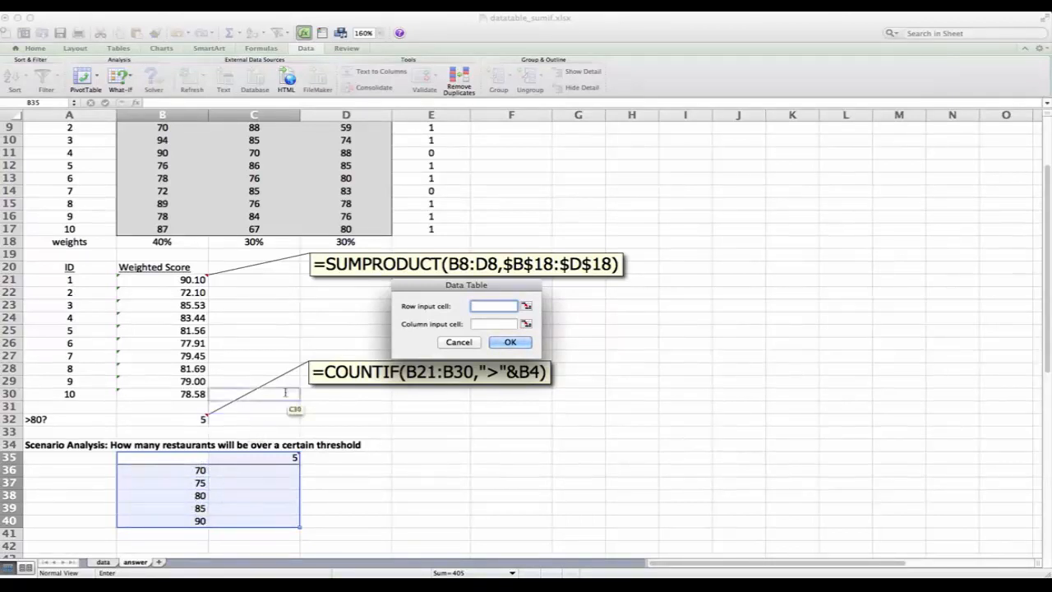
Fill the data table using the cutoff cell $B$4 as the column input cell, leaving the row input cell empty.
left_click(481, 323)
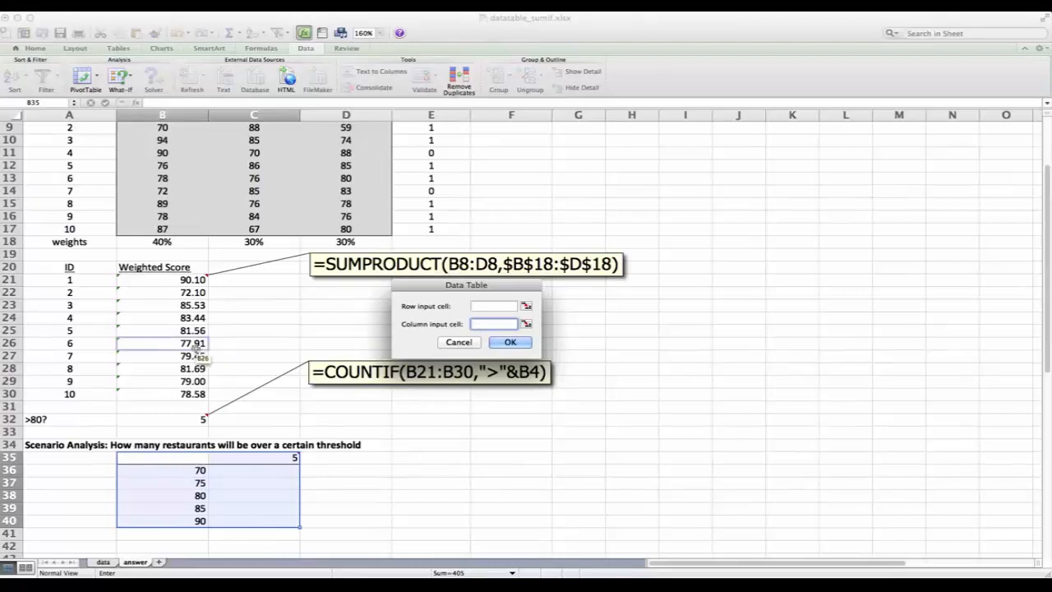
scroll(197, 395, "up", 5)
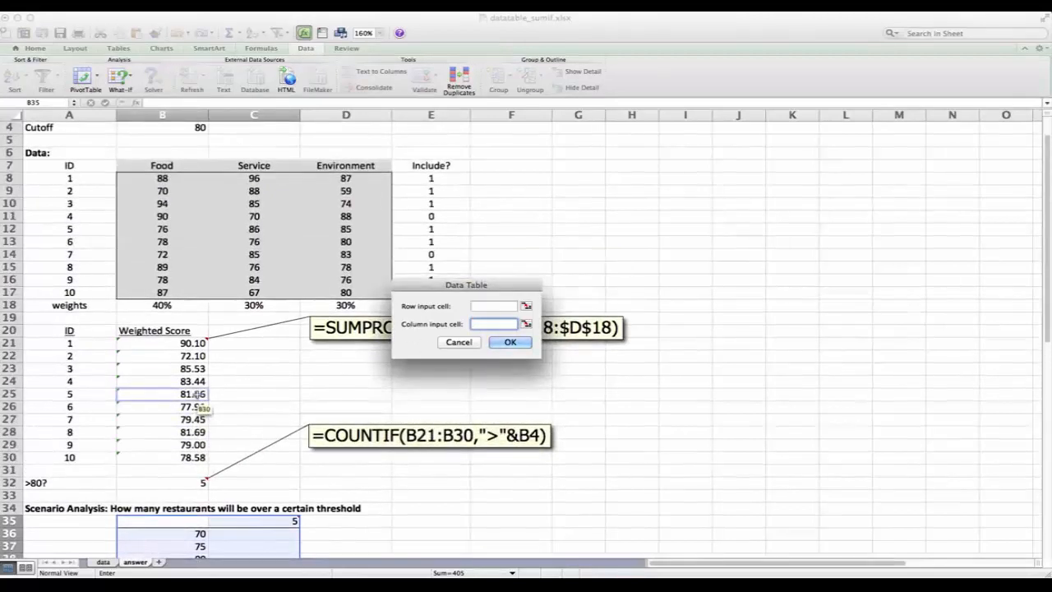
scroll(197, 395, "up", 3)
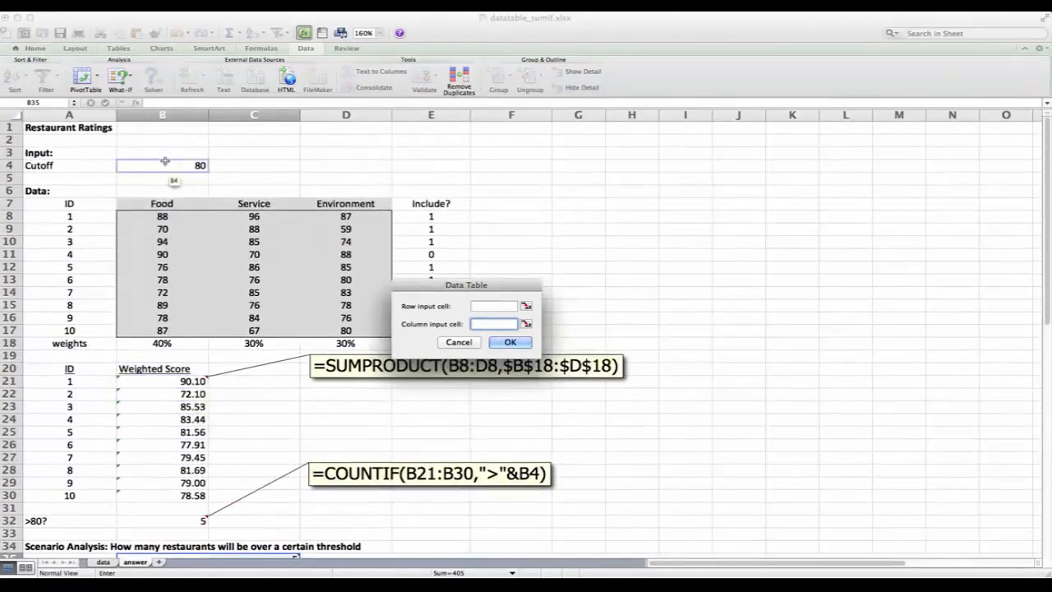
left_click(164, 162)
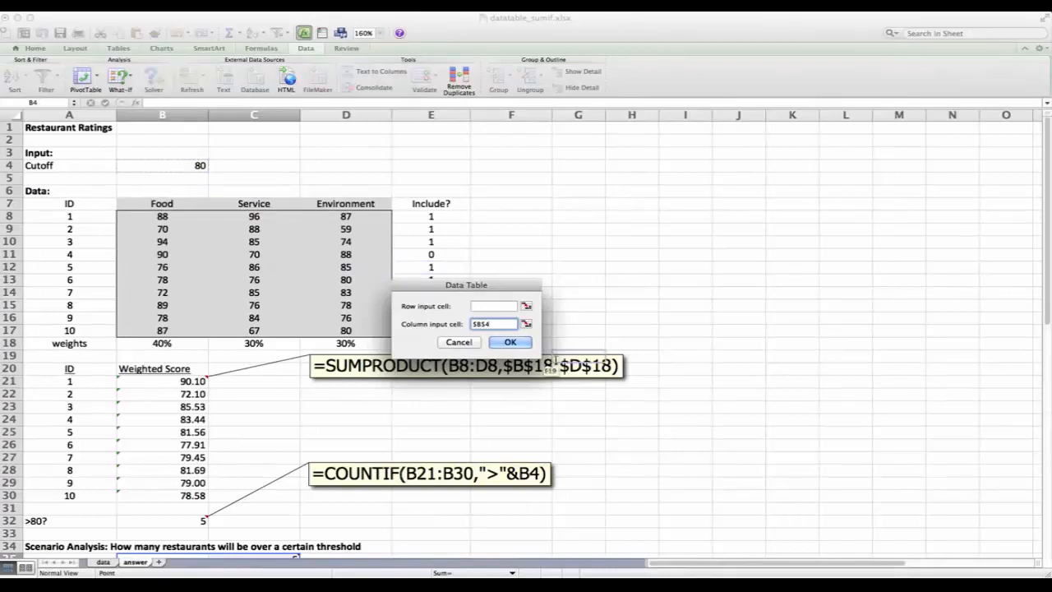
left_click(508, 343)
scroll(267, 381, "down", 5)
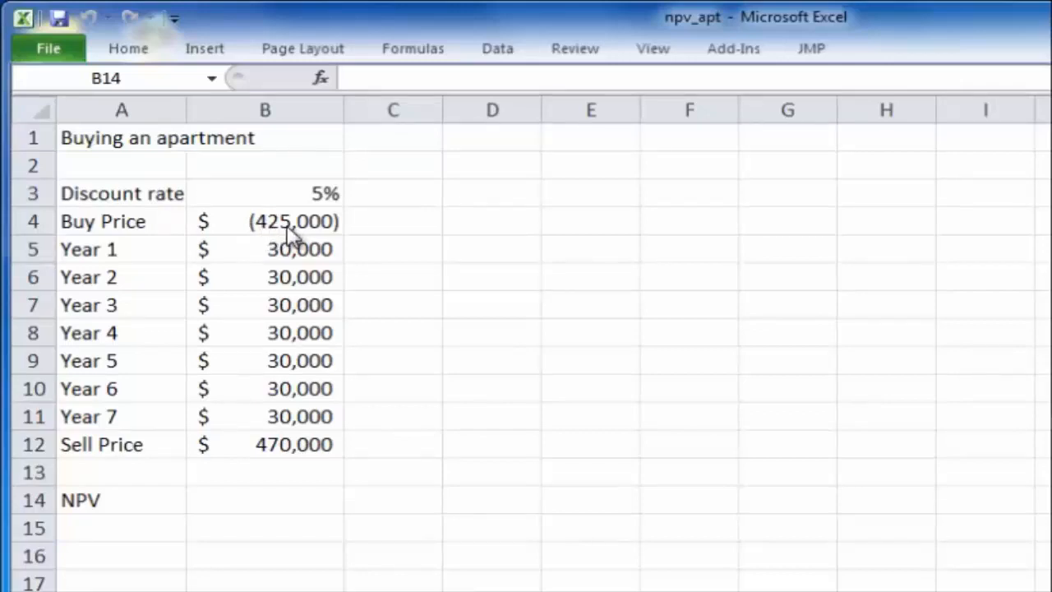
Calculate the apartment's net present value in B14 with the formula =npv(B3,B5:B12)+B4.
left_click(272, 498)
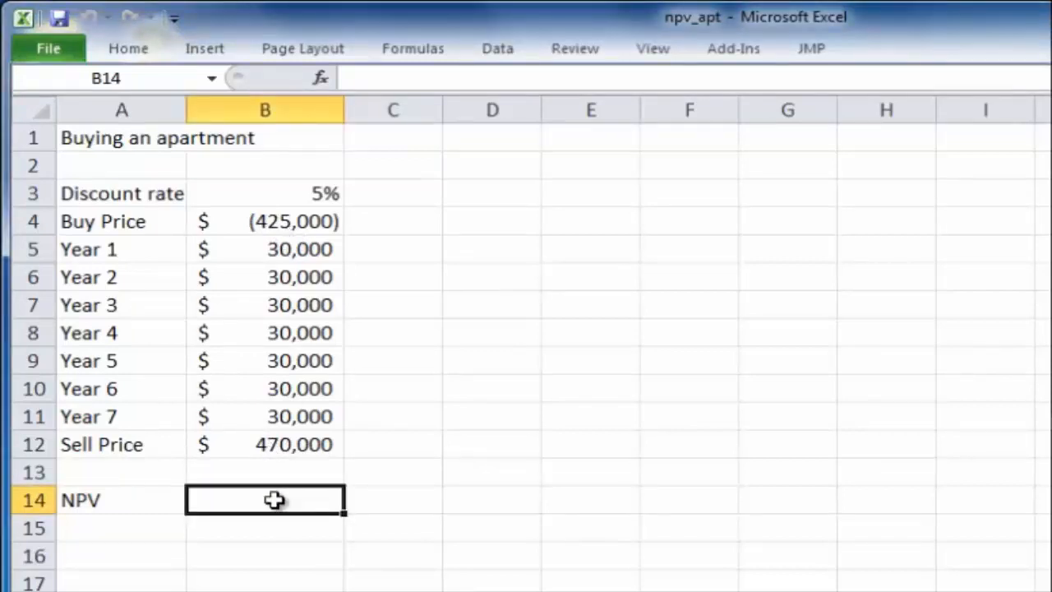
type("=np")
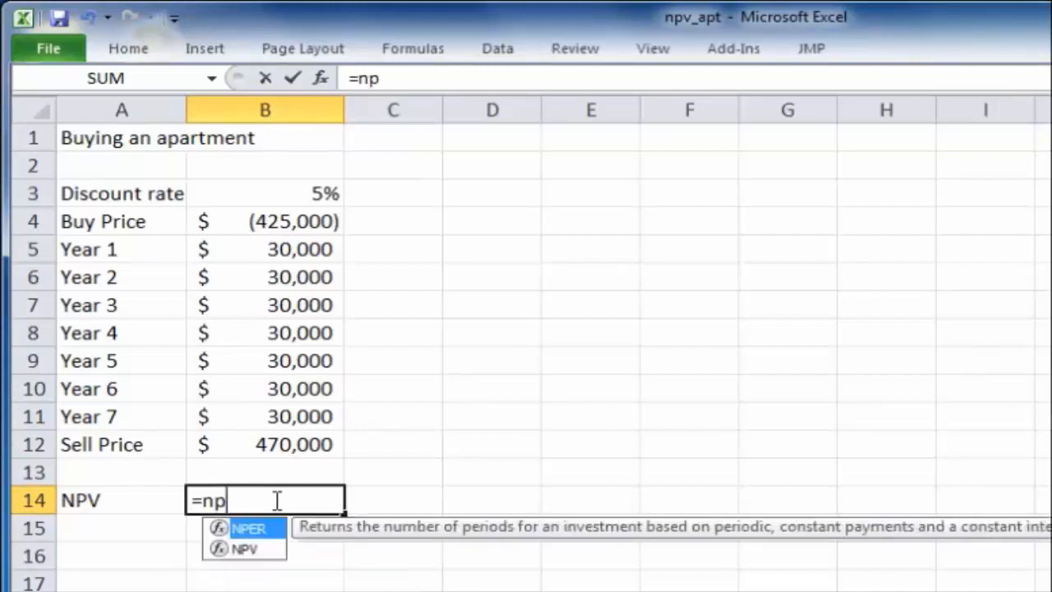
type("v(")
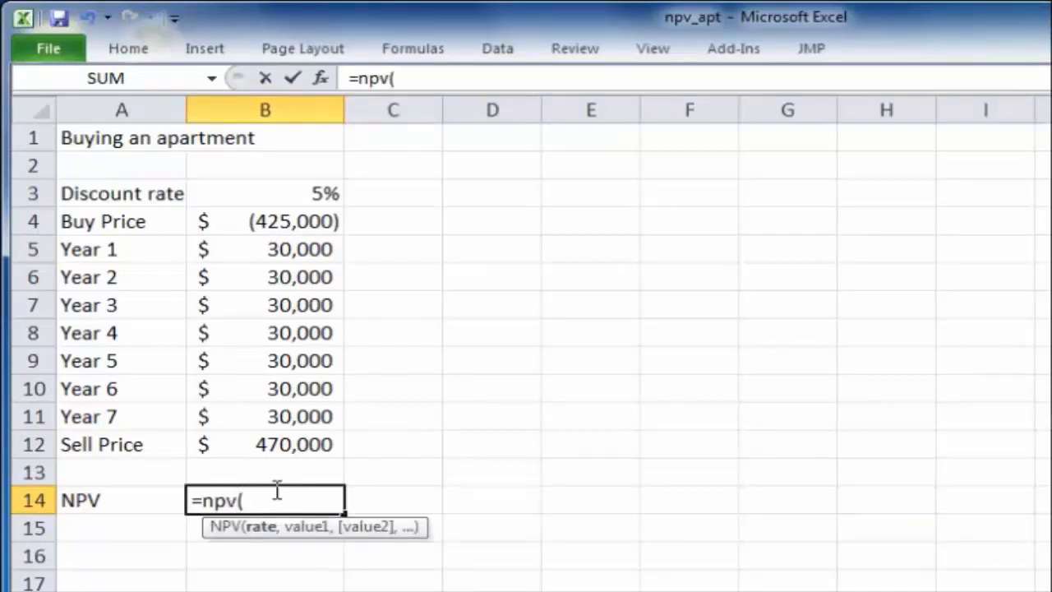
left_click(287, 191)
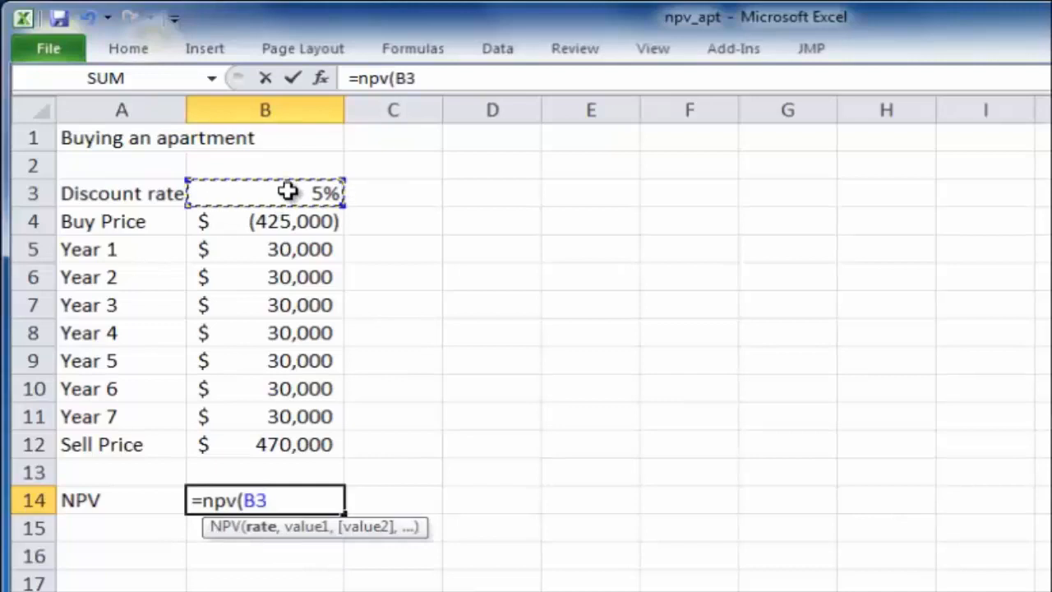
type(",")
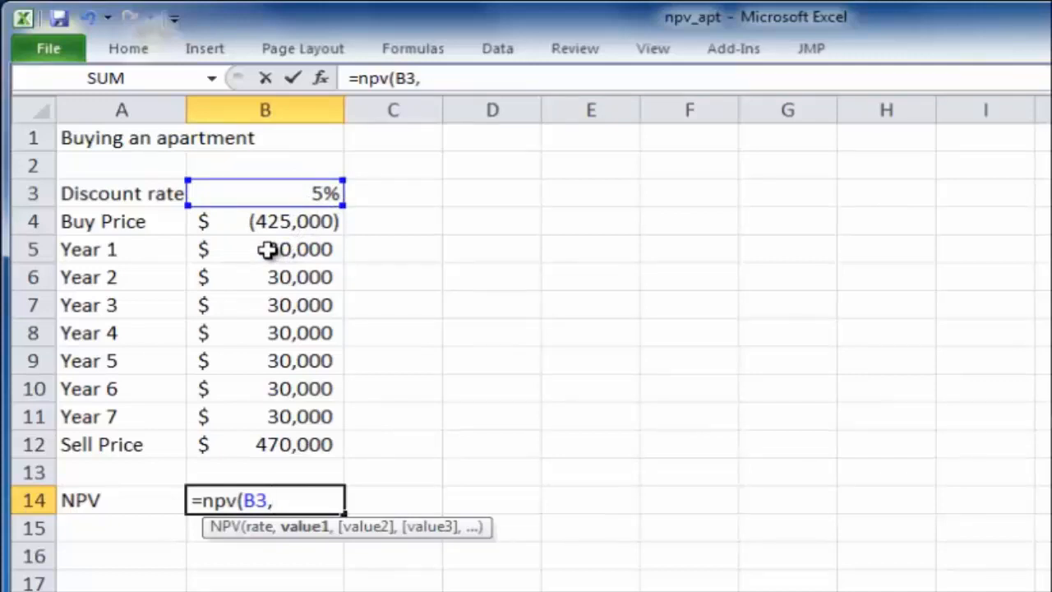
left_click_drag(268, 251, 274, 439)
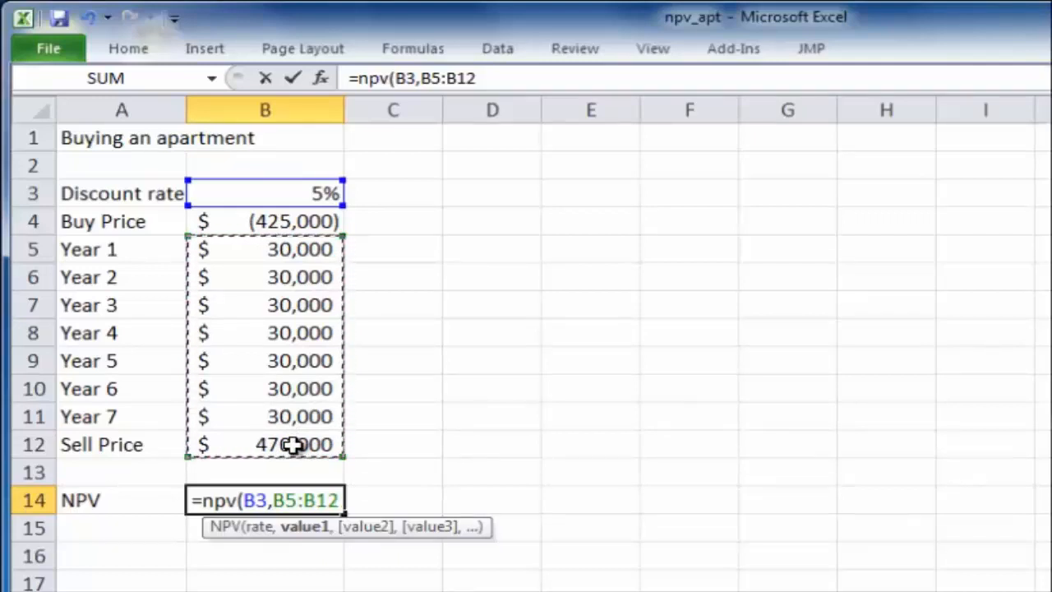
type(",")
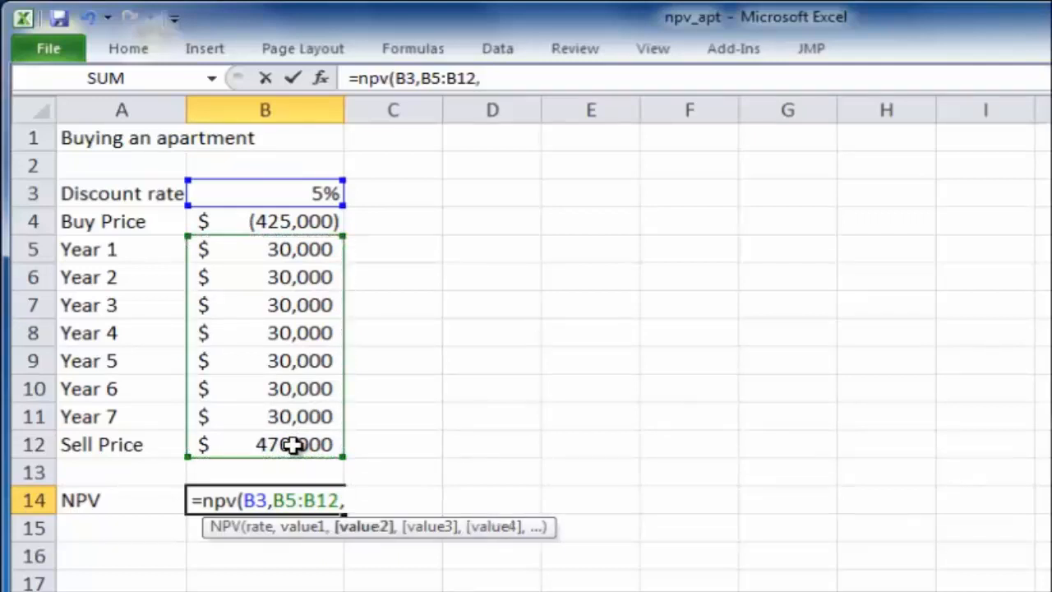
key("BackSpace")
type(")")
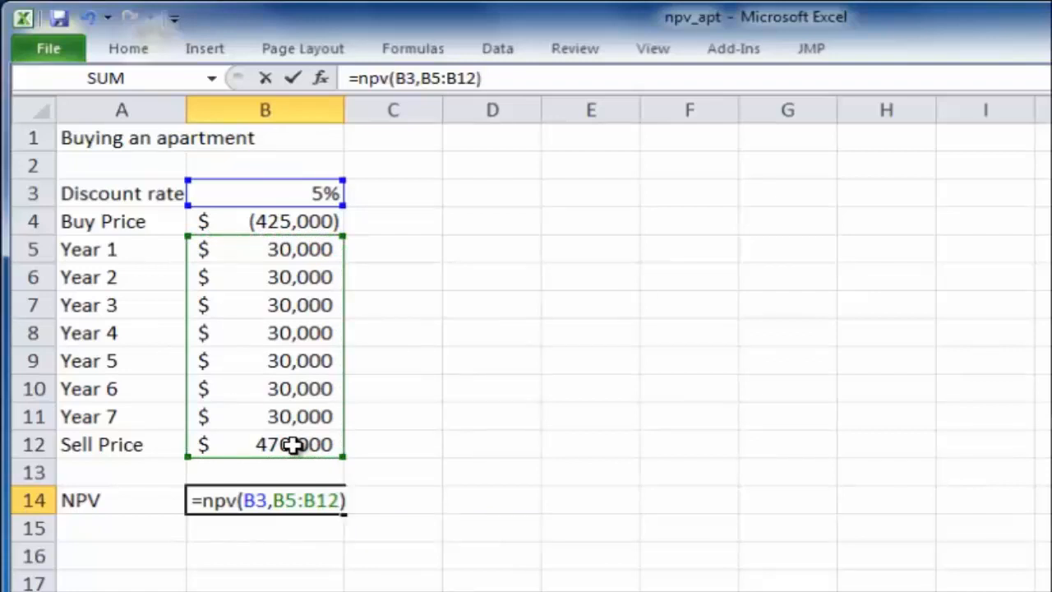
type("+")
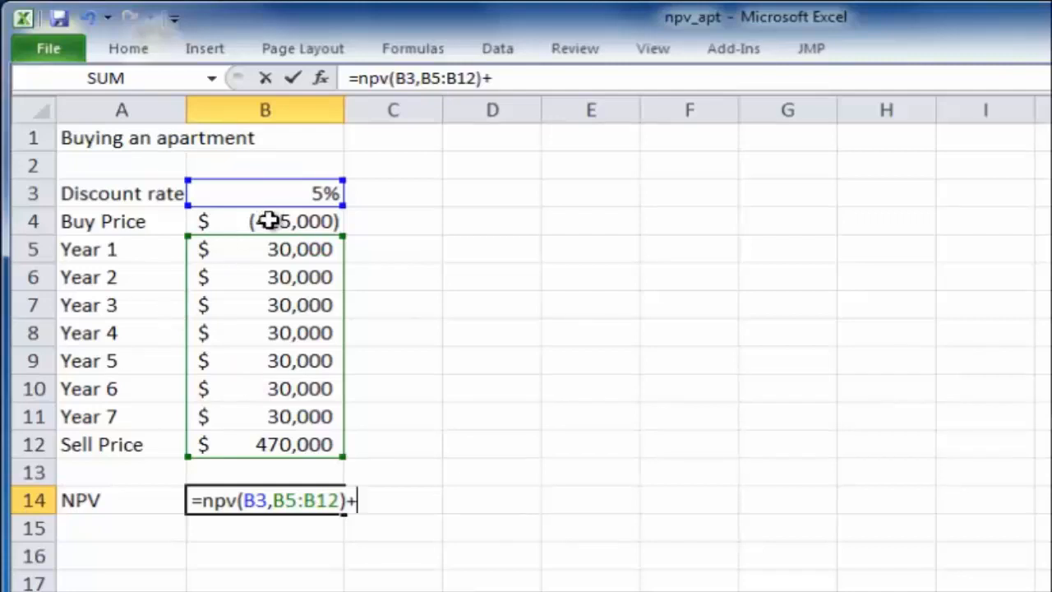
left_click(269, 220)
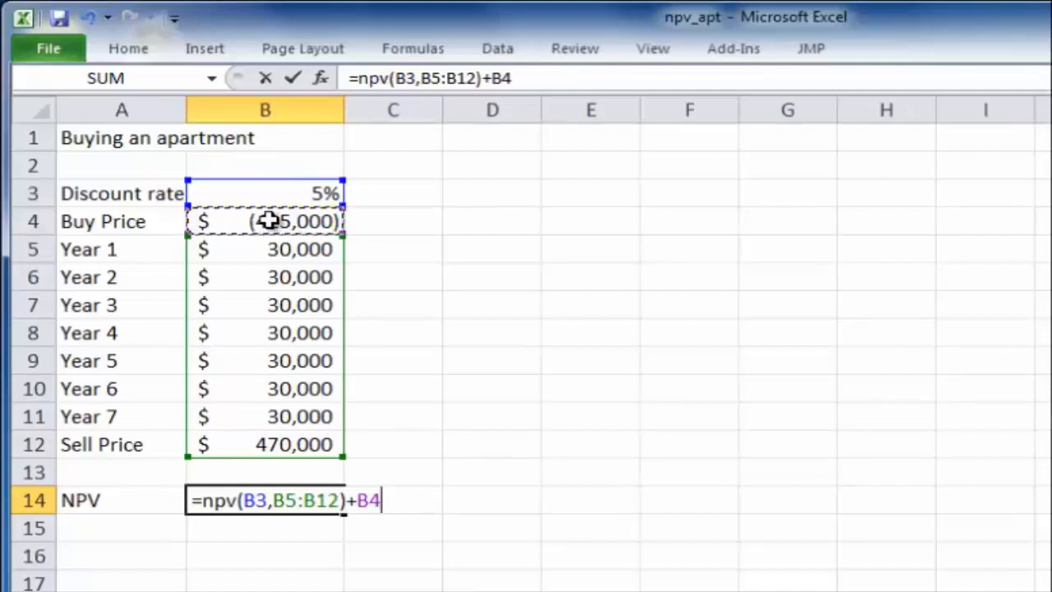
key("Return")
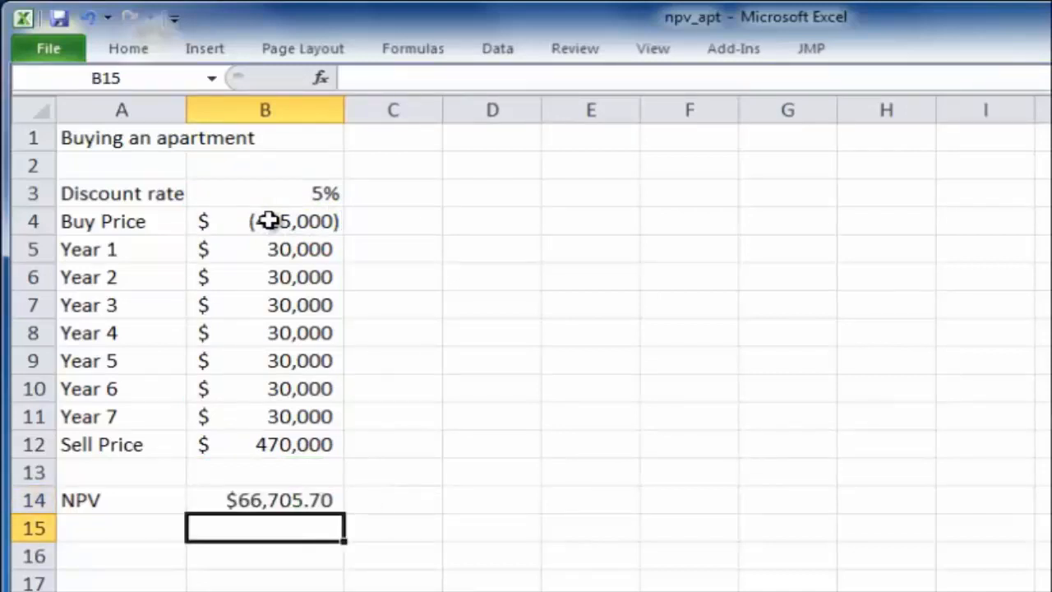